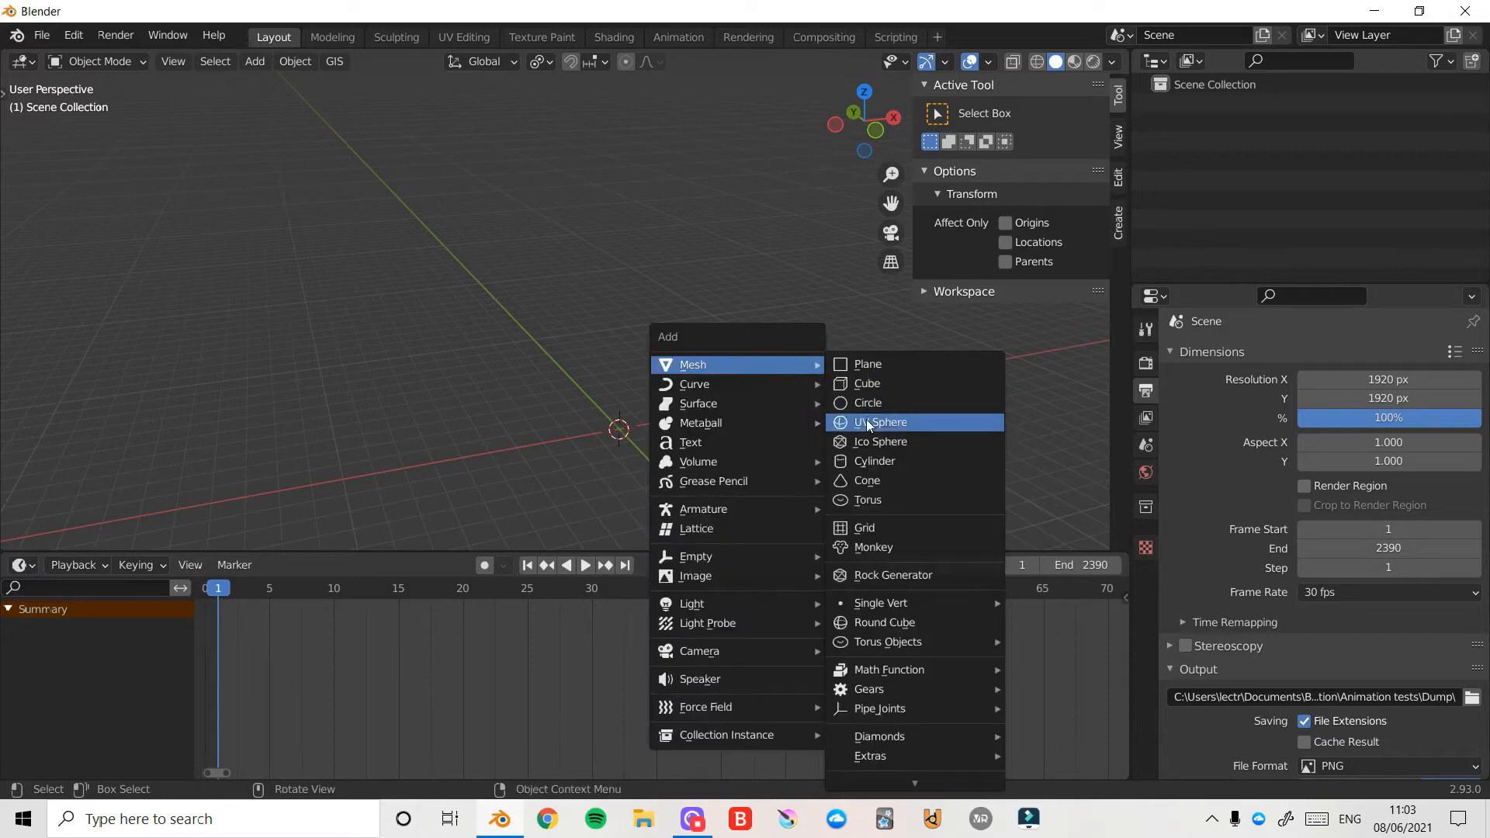
# - Add a cylinder mesh and move it up 1 m along the Z axis
pyautogui.click(880, 462)
pyautogui.press('g')
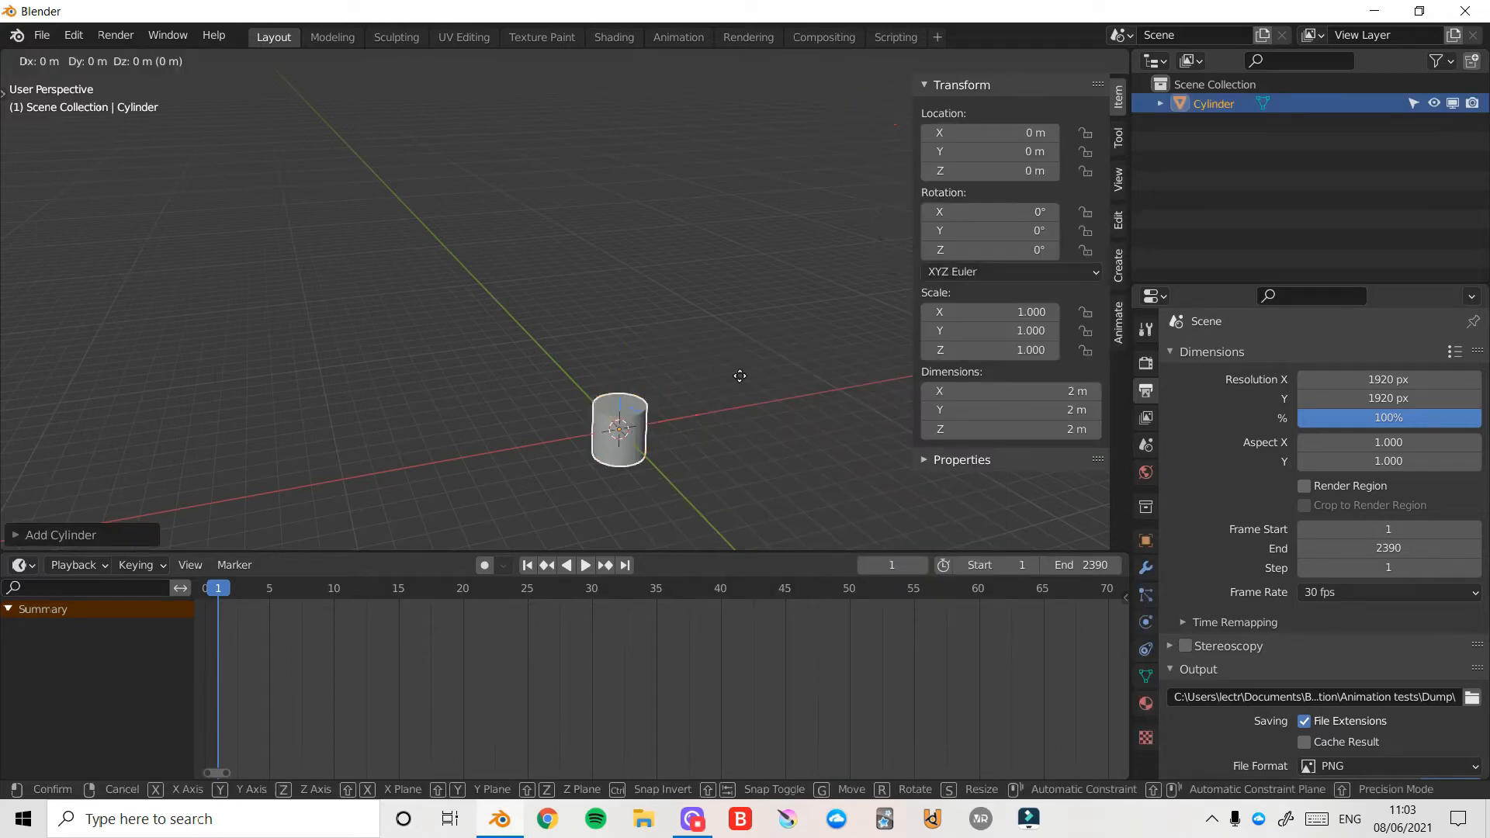
pyautogui.press('z')
pyautogui.press('1')
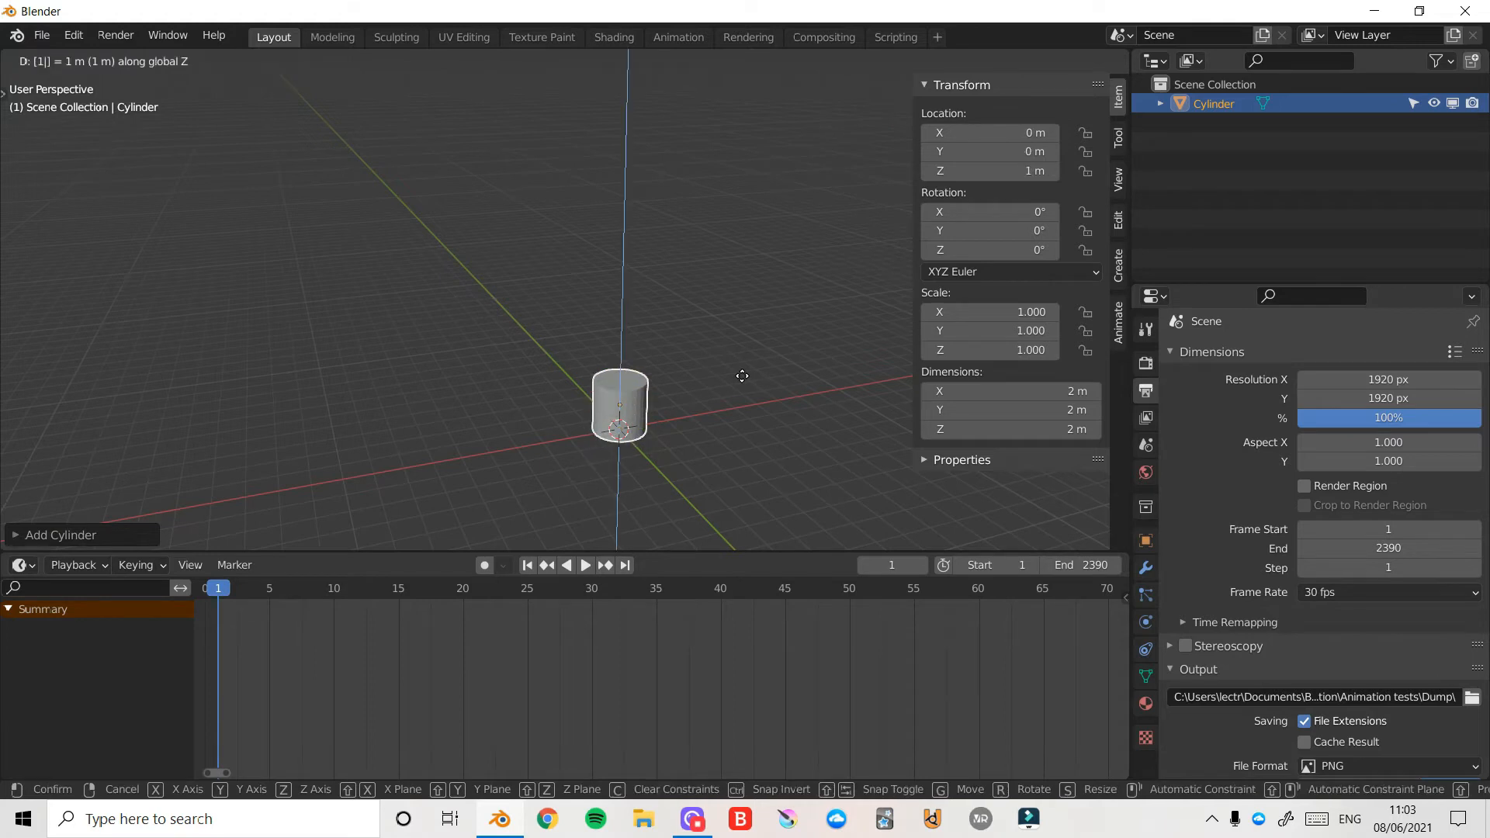
pyautogui.press('Return')
# - Stretch the cylinder along Z to a height of about 4.93 m
pyautogui.scroll(3, 742, 377)
pyautogui.moveTo(858, 114); pyautogui.dragTo(843, 75)
pyautogui.press('s')
pyautogui.press('z')
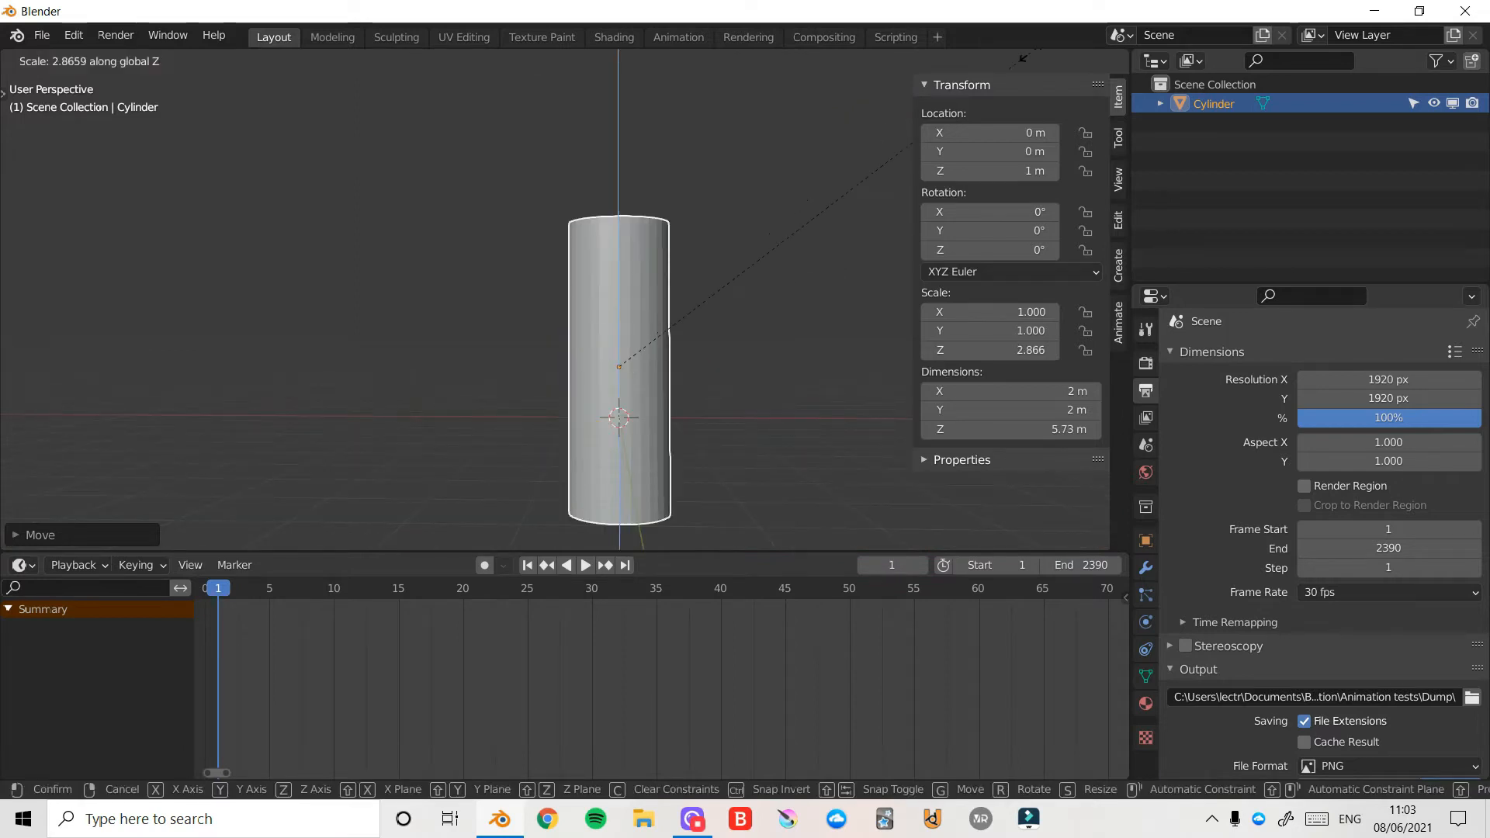
pyautogui.click(967, 101)
pyautogui.moveTo(849, 91); pyautogui.dragTo(866, 126)
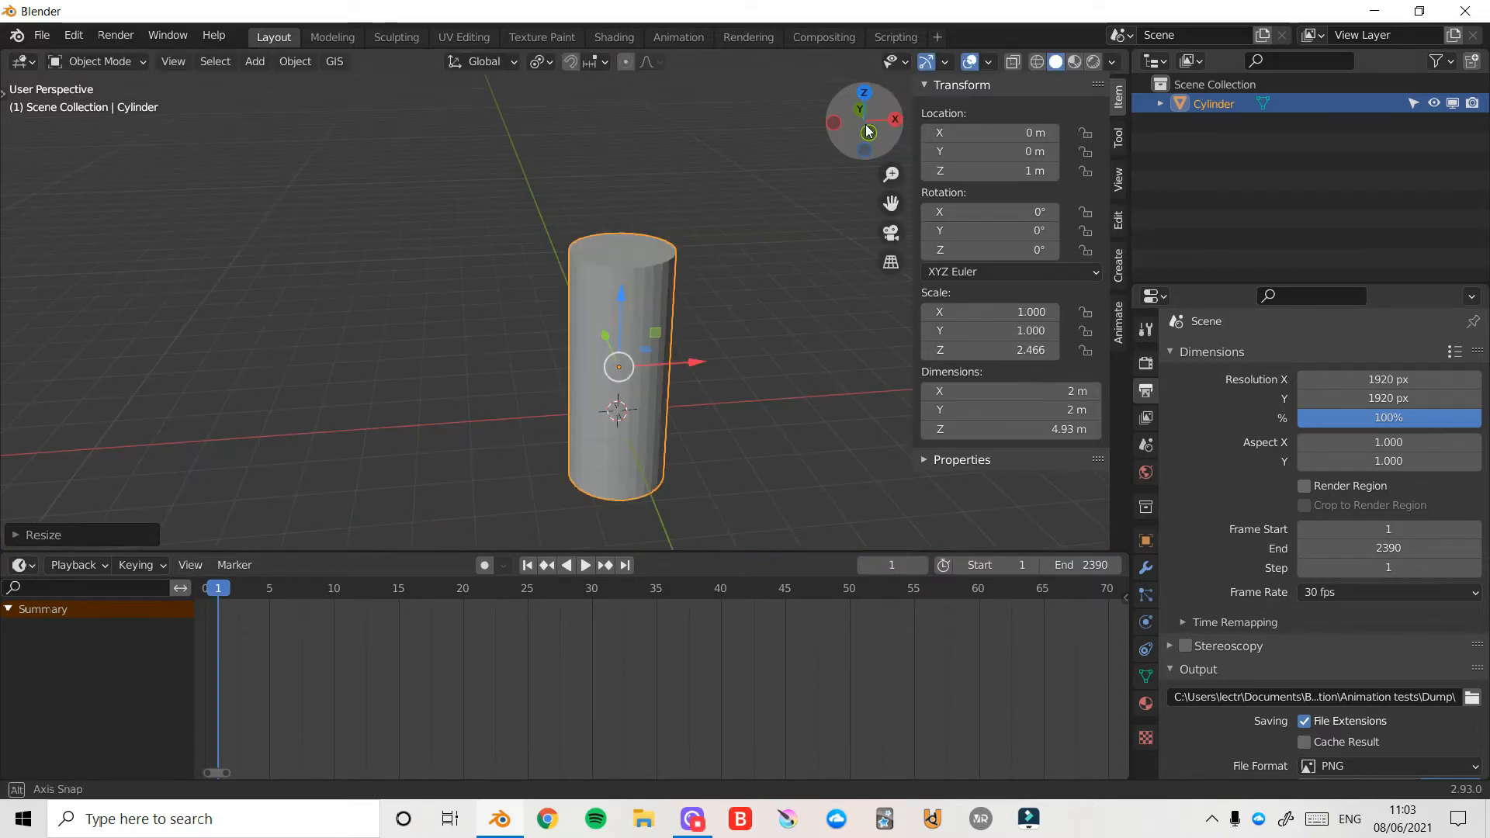
pyautogui.moveTo(728, 377); pyautogui.dragTo(753, 440)
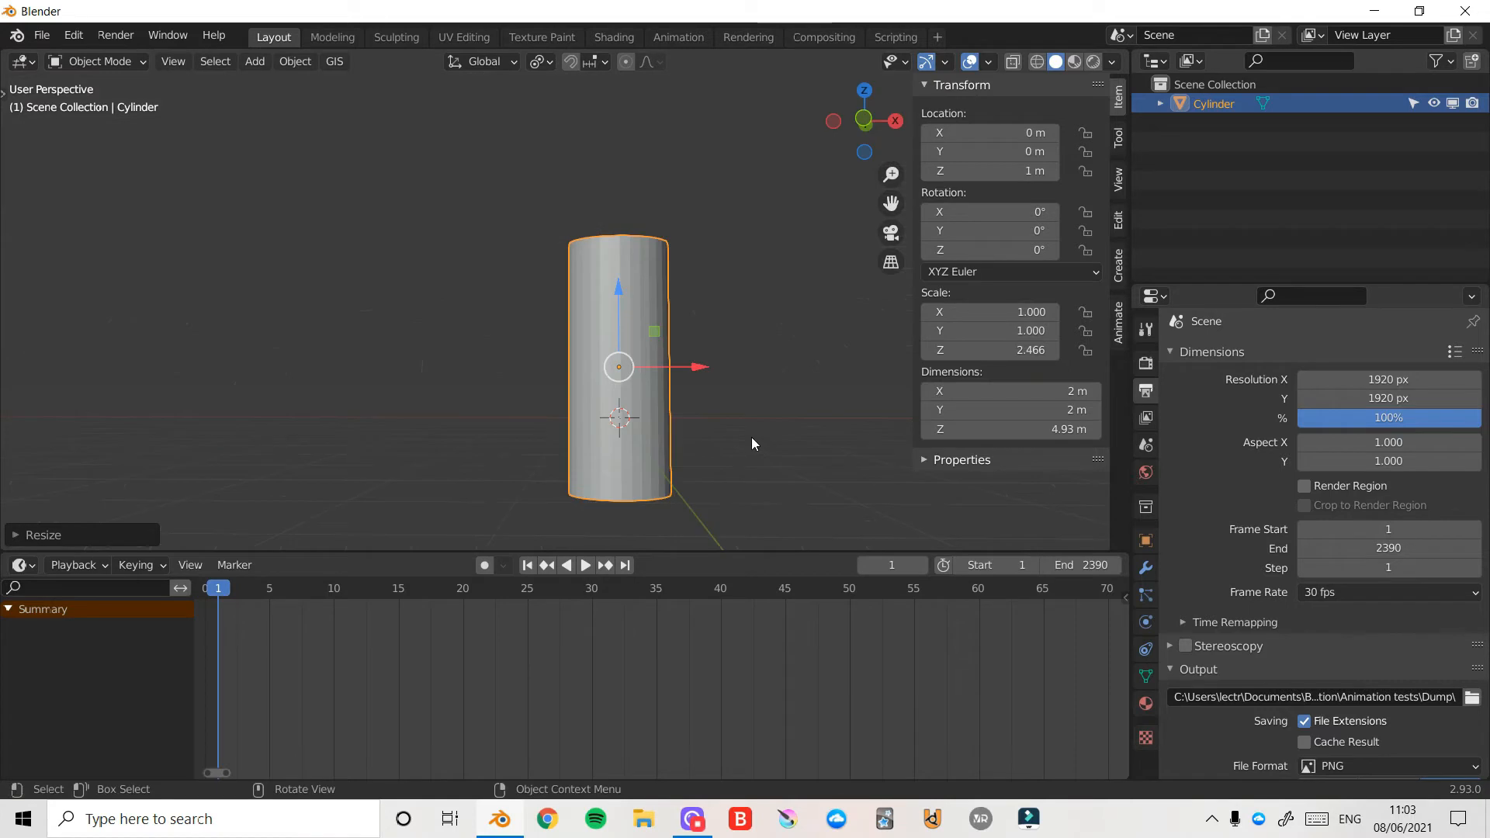
# - Enter Edit Mode and add a horizontal loop cut near the cylinder's base, at a local Z of about -0.77 m
pyautogui.press('Tab')
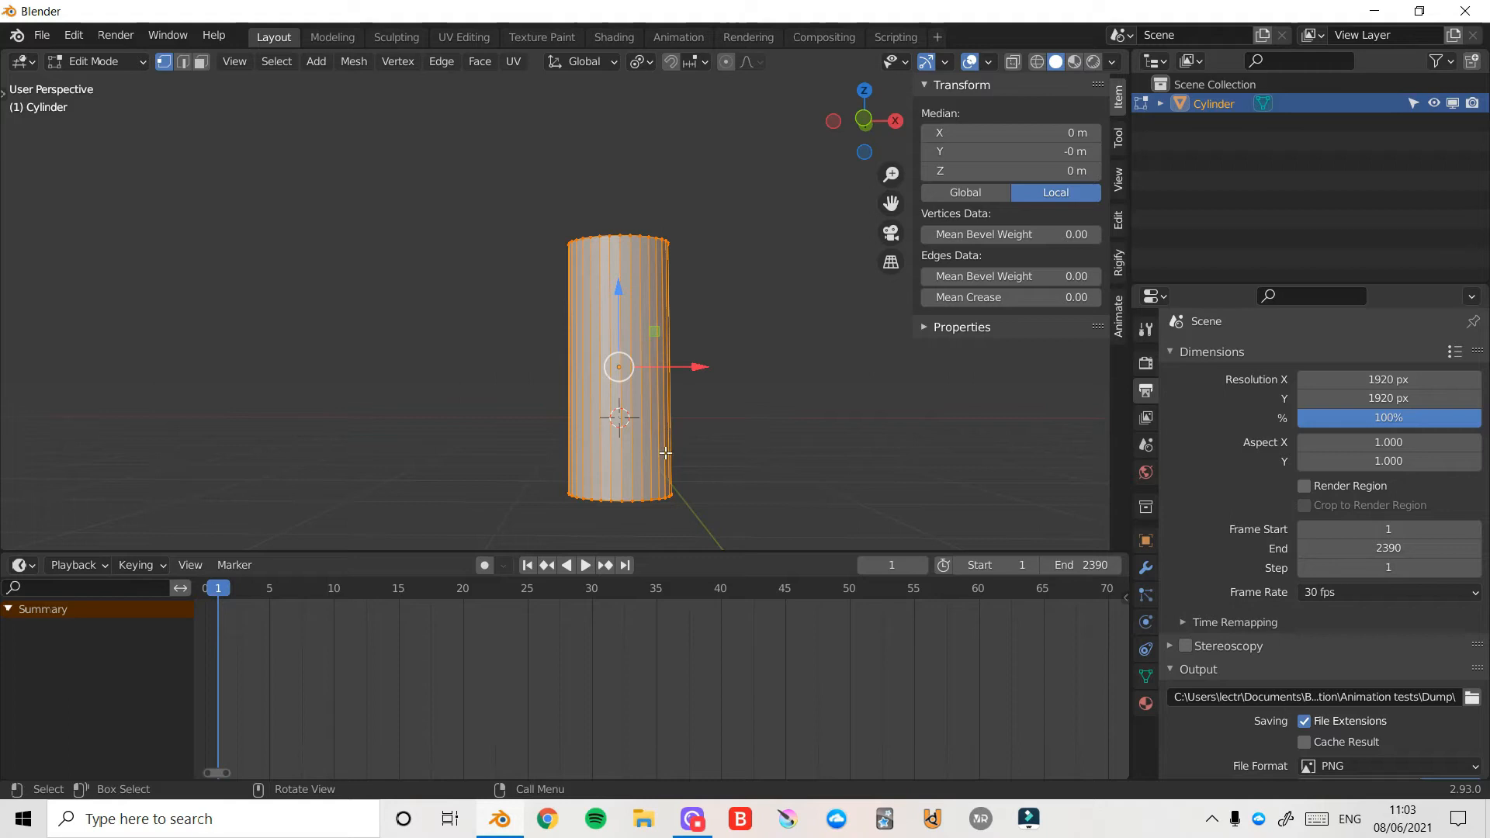
pyautogui.press('ctrl')
pyautogui.hotkey('ctrl', 'r')
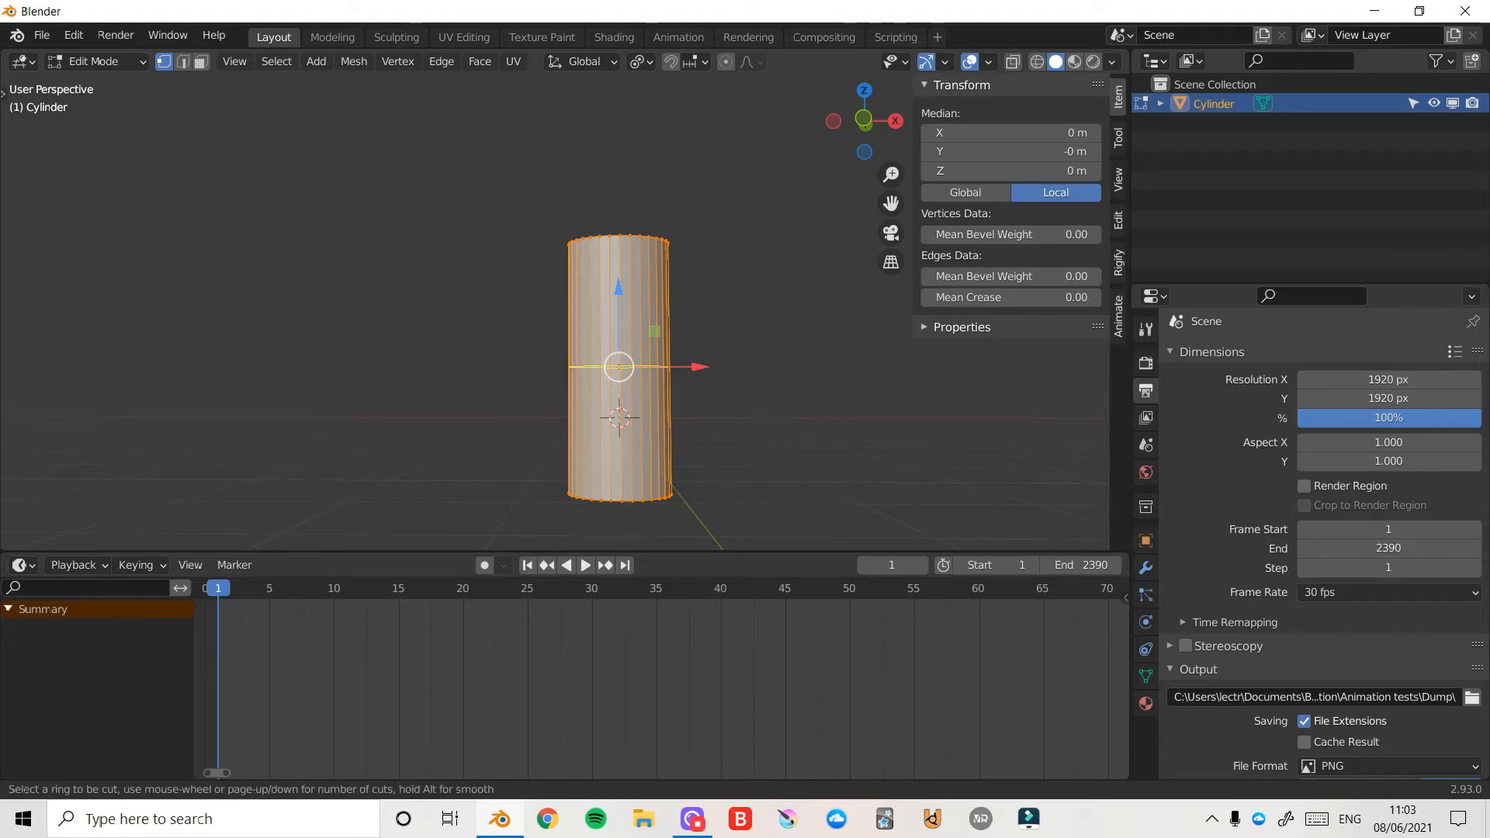
pyautogui.click(664, 455)
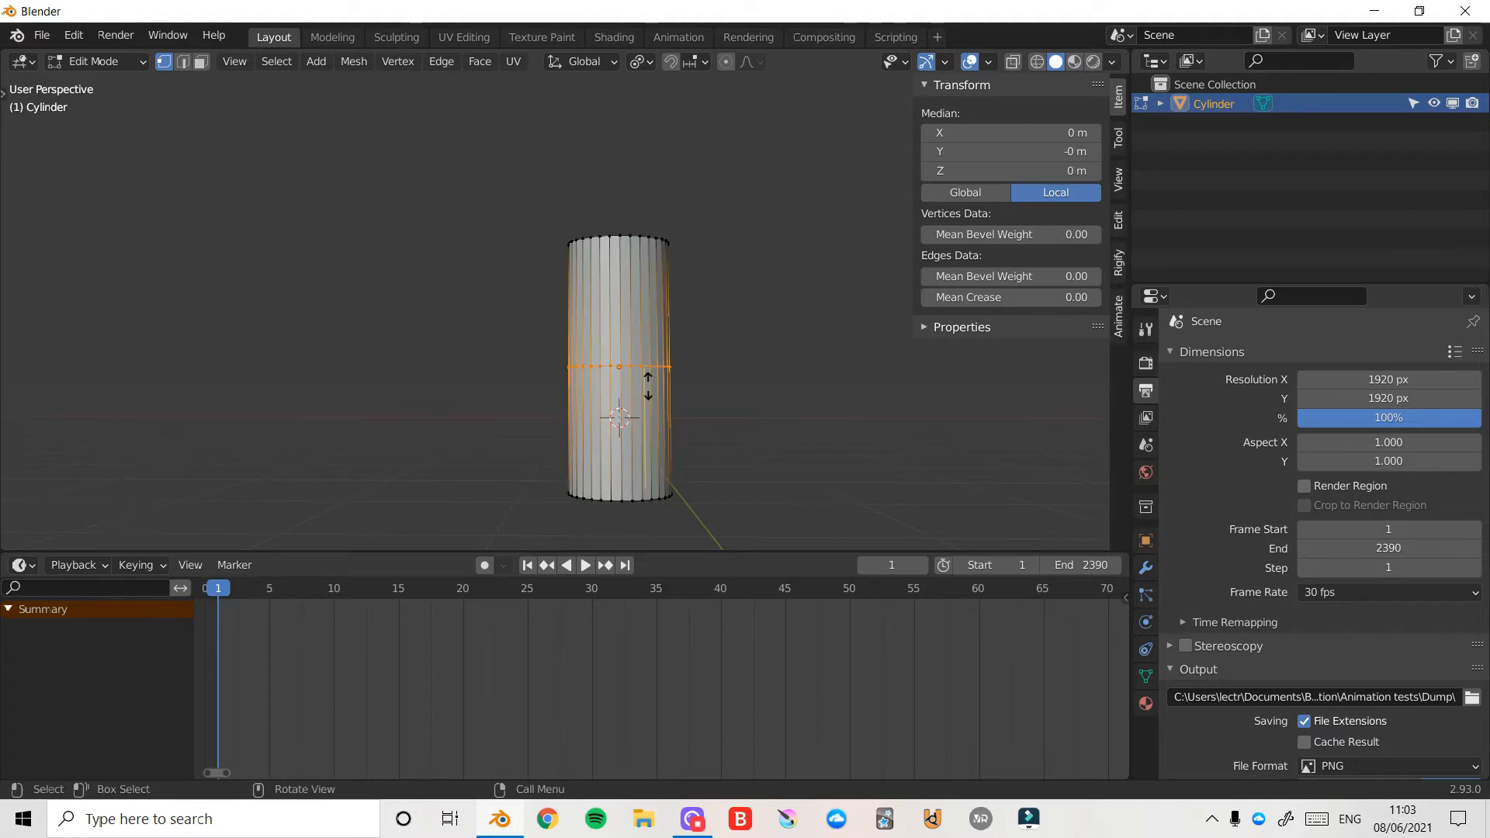
pyautogui.click(662, 466)
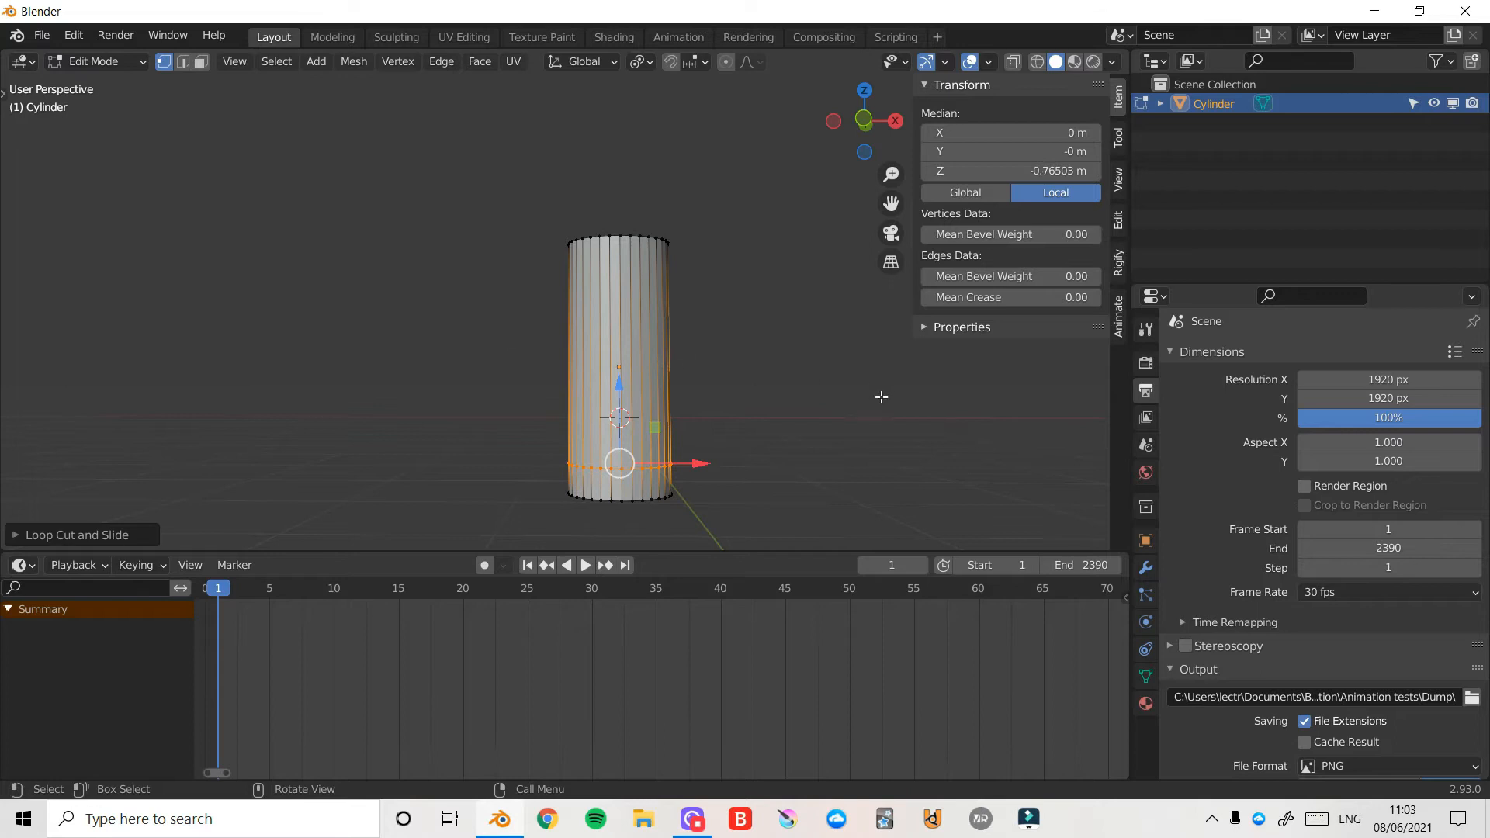
# - Extrude the face loop around the cylinder's base slightly outward in the horizontal plane to form a protruding band
pyautogui.press('3')
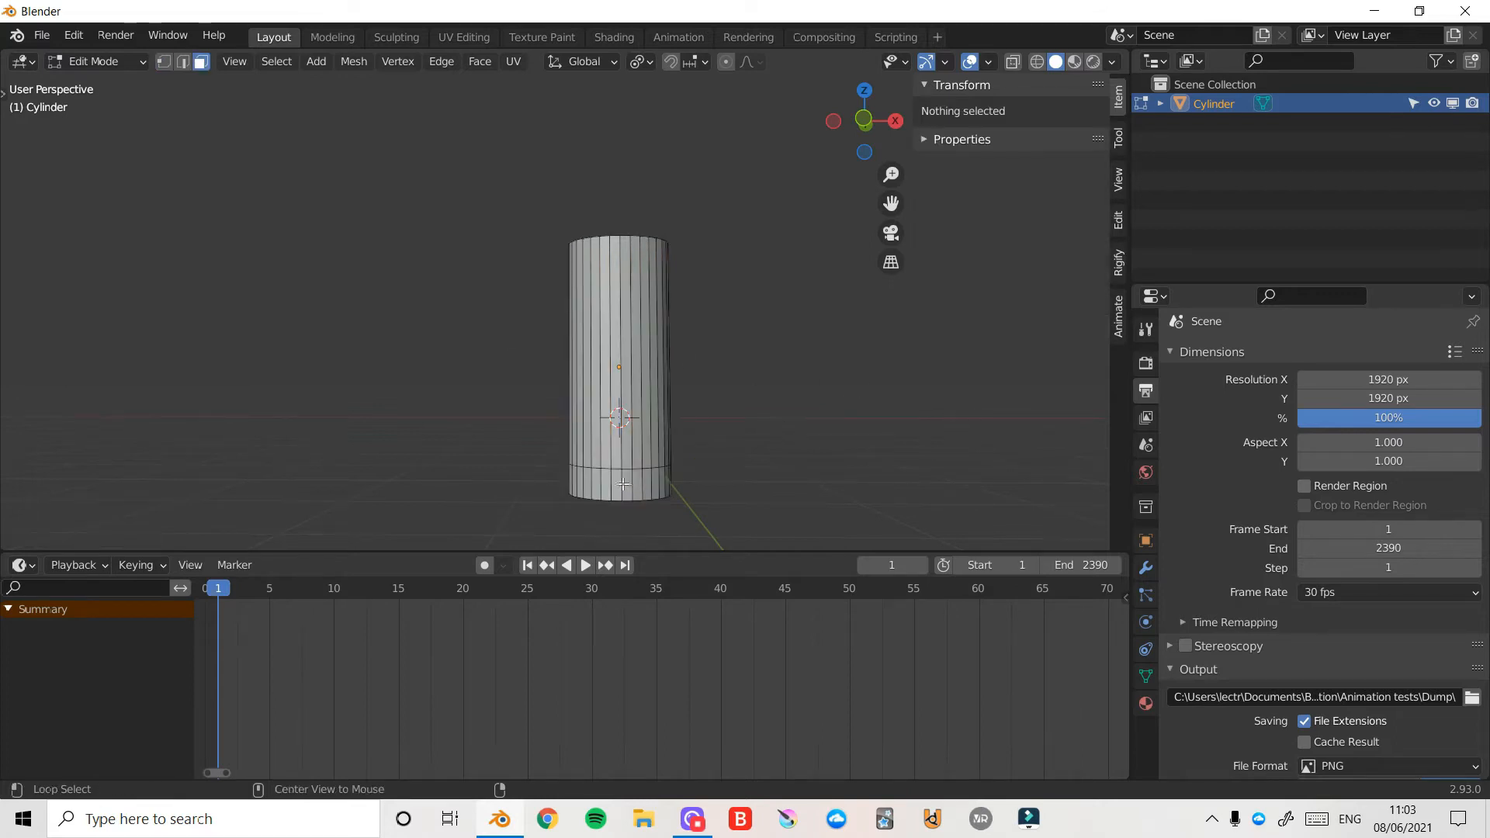
pyautogui.keyDown('alt'); pyautogui.click(611, 486); pyautogui.keyUp('alt')
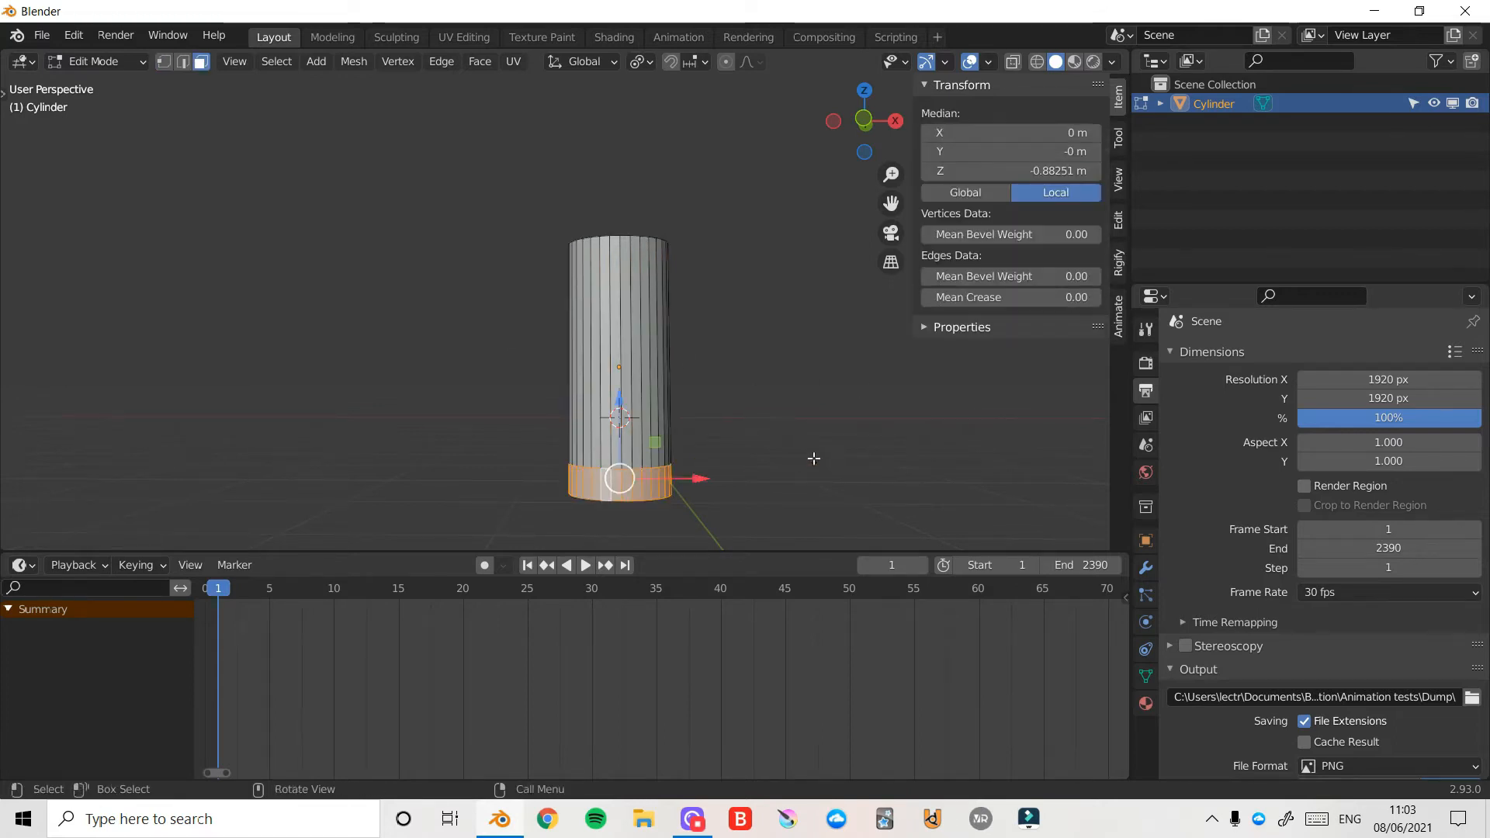
pyautogui.moveTo(812, 456); pyautogui.dragTo(812, 343, button='middle')
pyautogui.press('s')
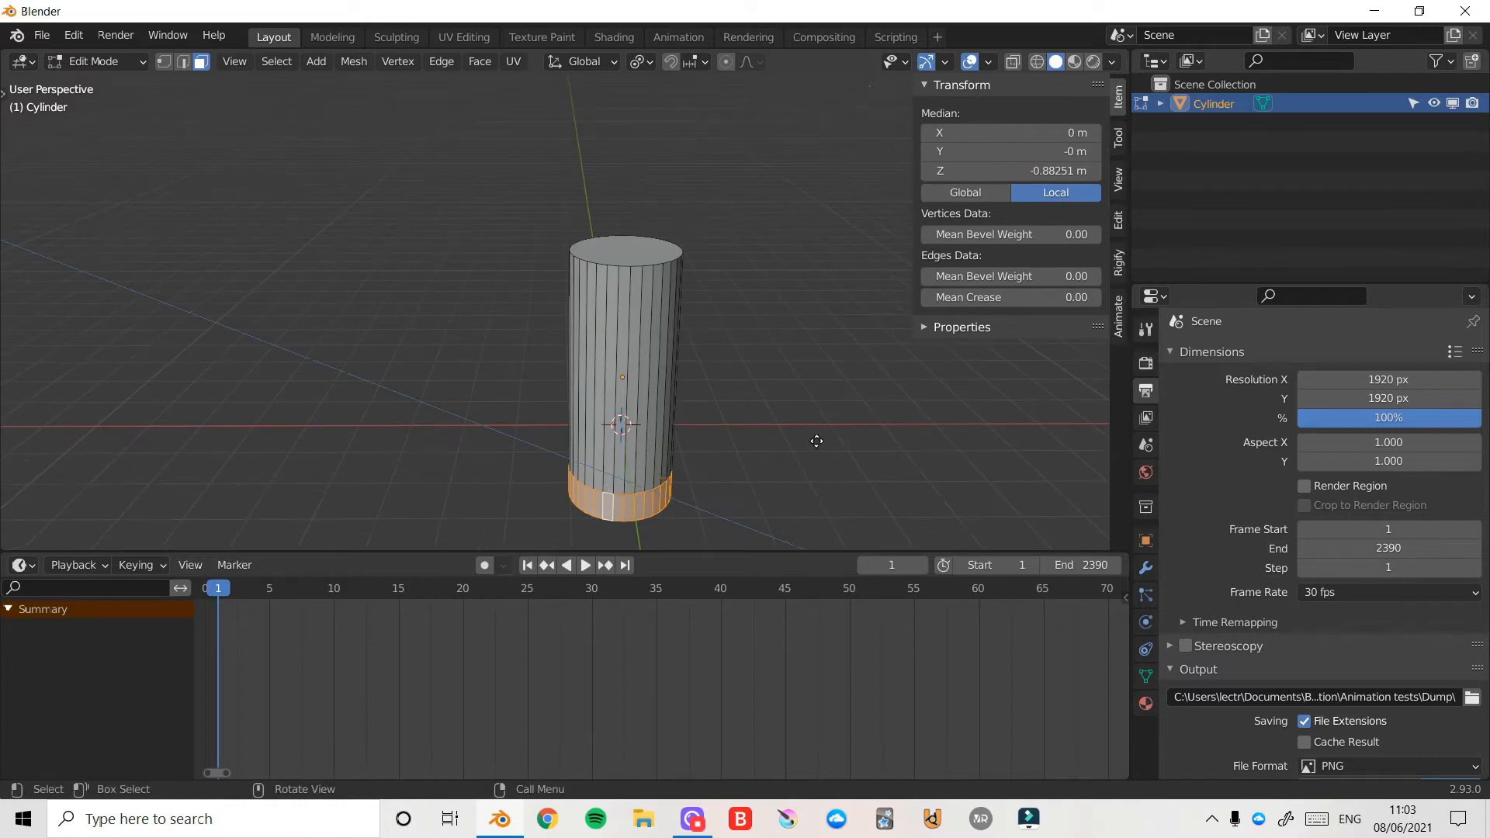
pyautogui.hotkey('shift', 'z')
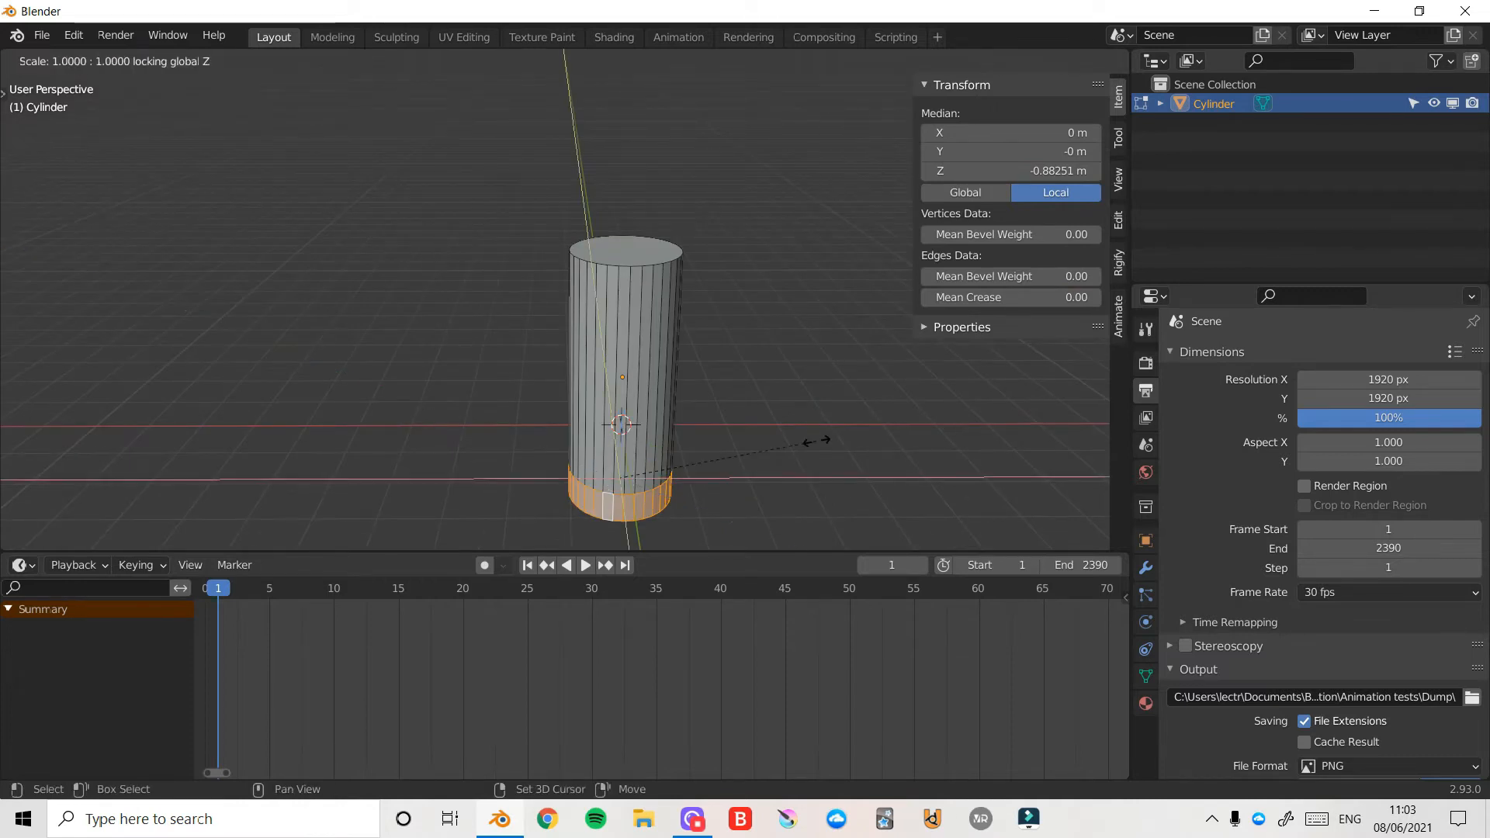
pyautogui.click(845, 436)
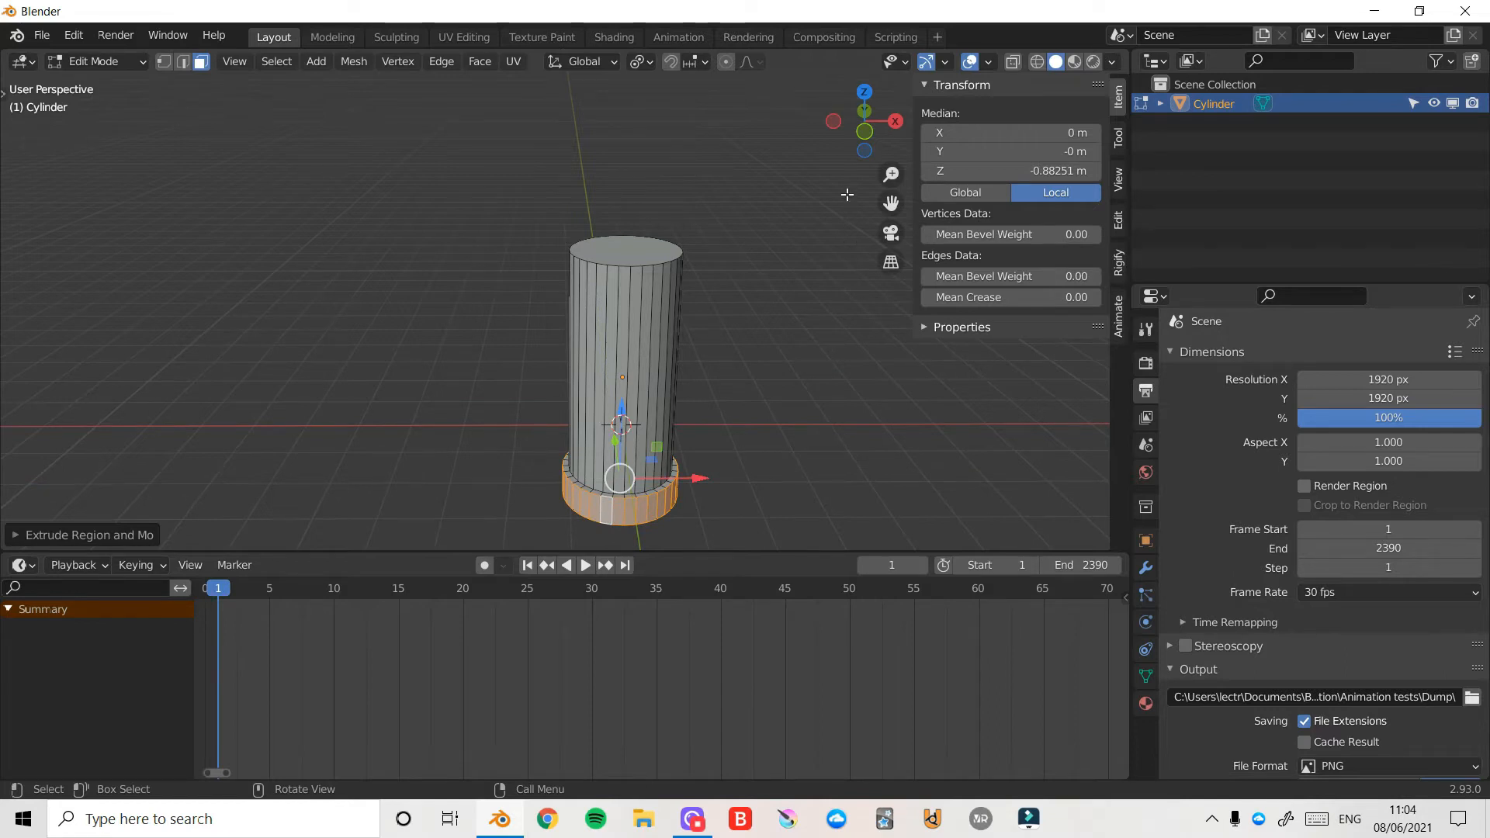
# - Raise the cylinder's top face along Z to a local height of about 1.27 m
pyautogui.moveTo(846, 132); pyautogui.dragTo(843, 91)
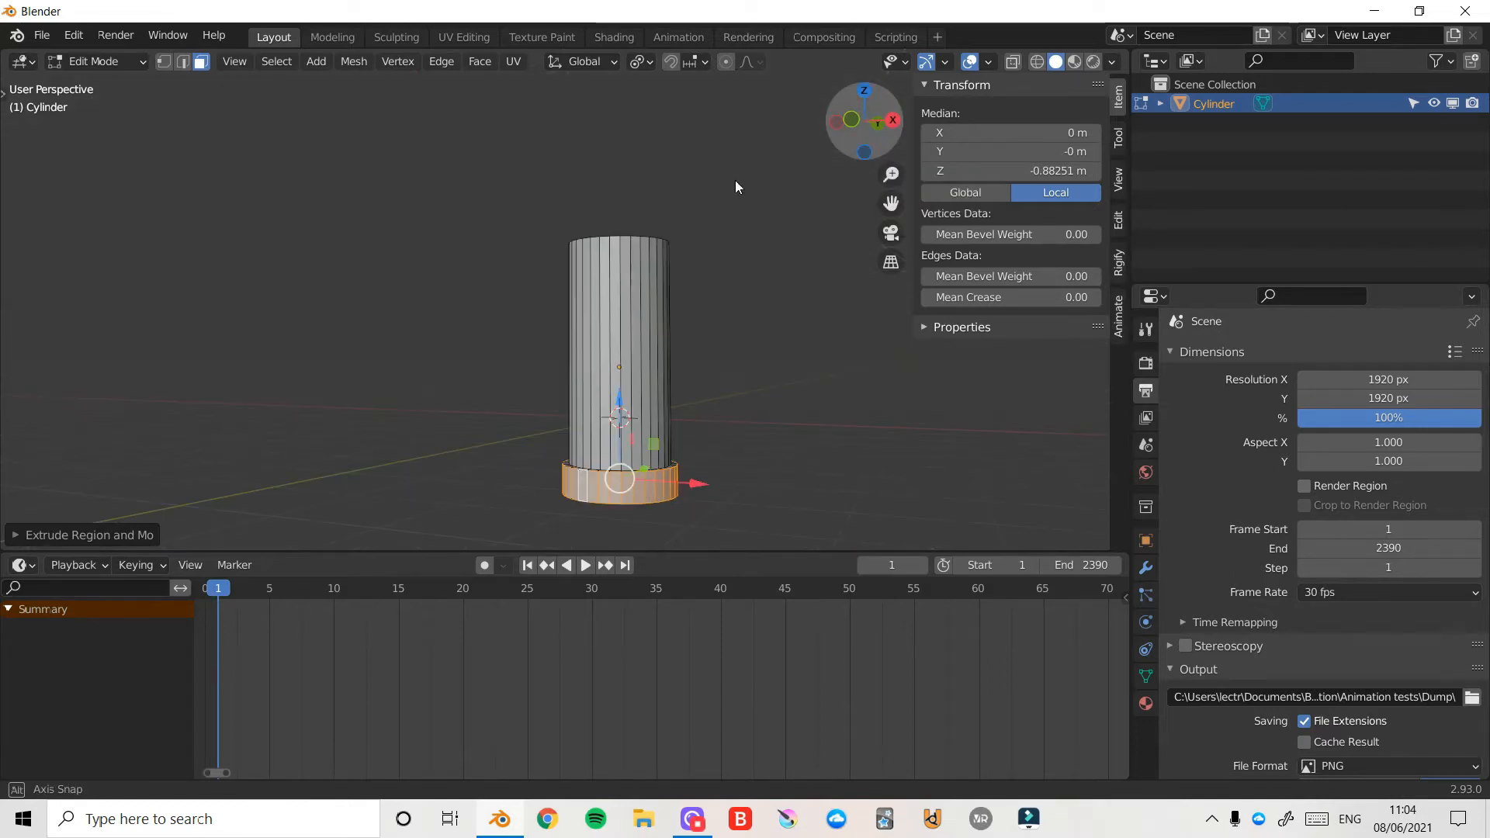
pyautogui.moveTo(643, 254); pyautogui.dragTo(633, 281, button='middle')
pyautogui.click(622, 259)
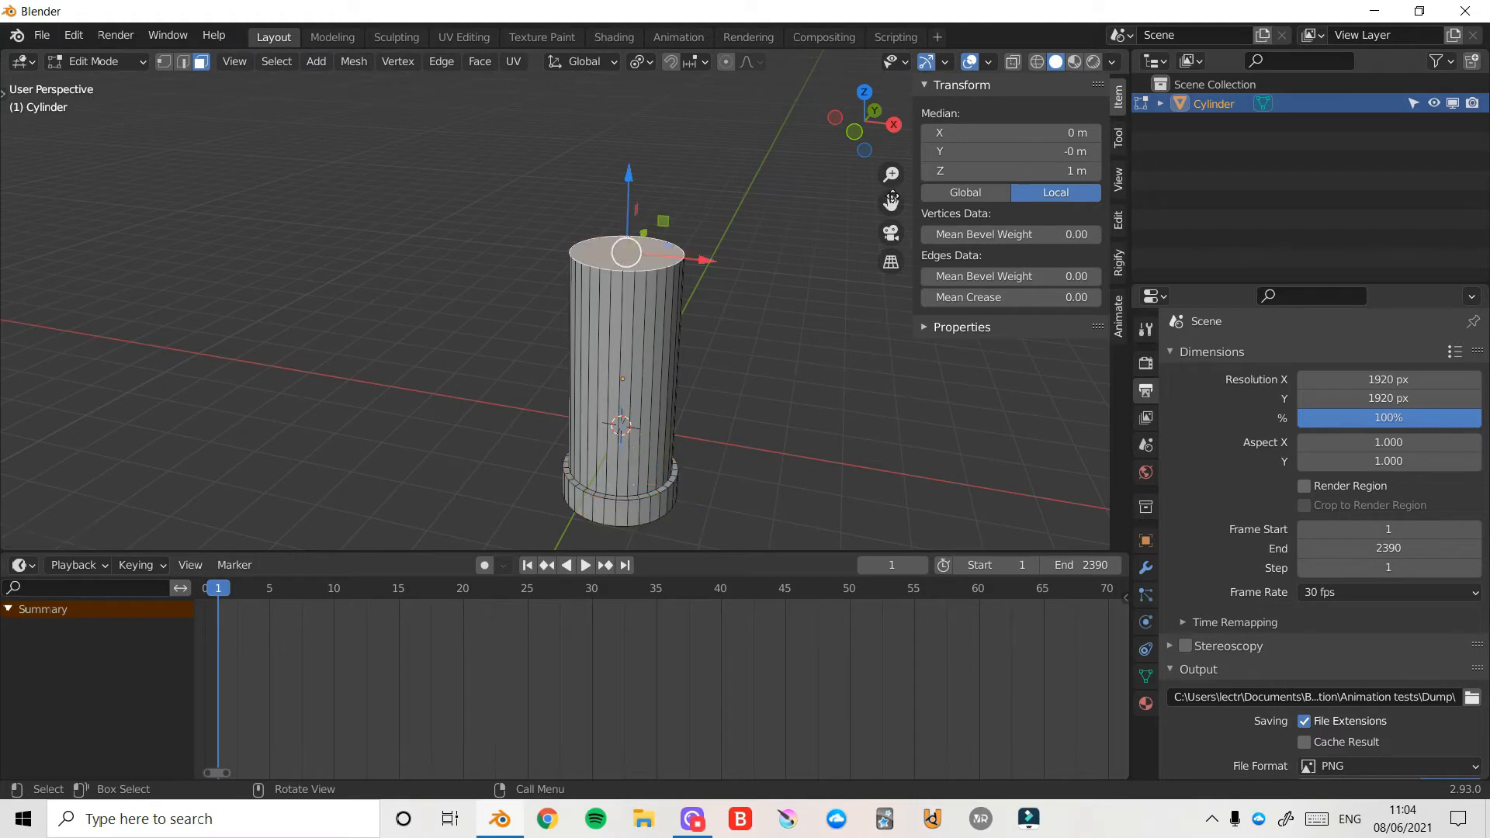
pyautogui.press('g')
pyautogui.press('z')
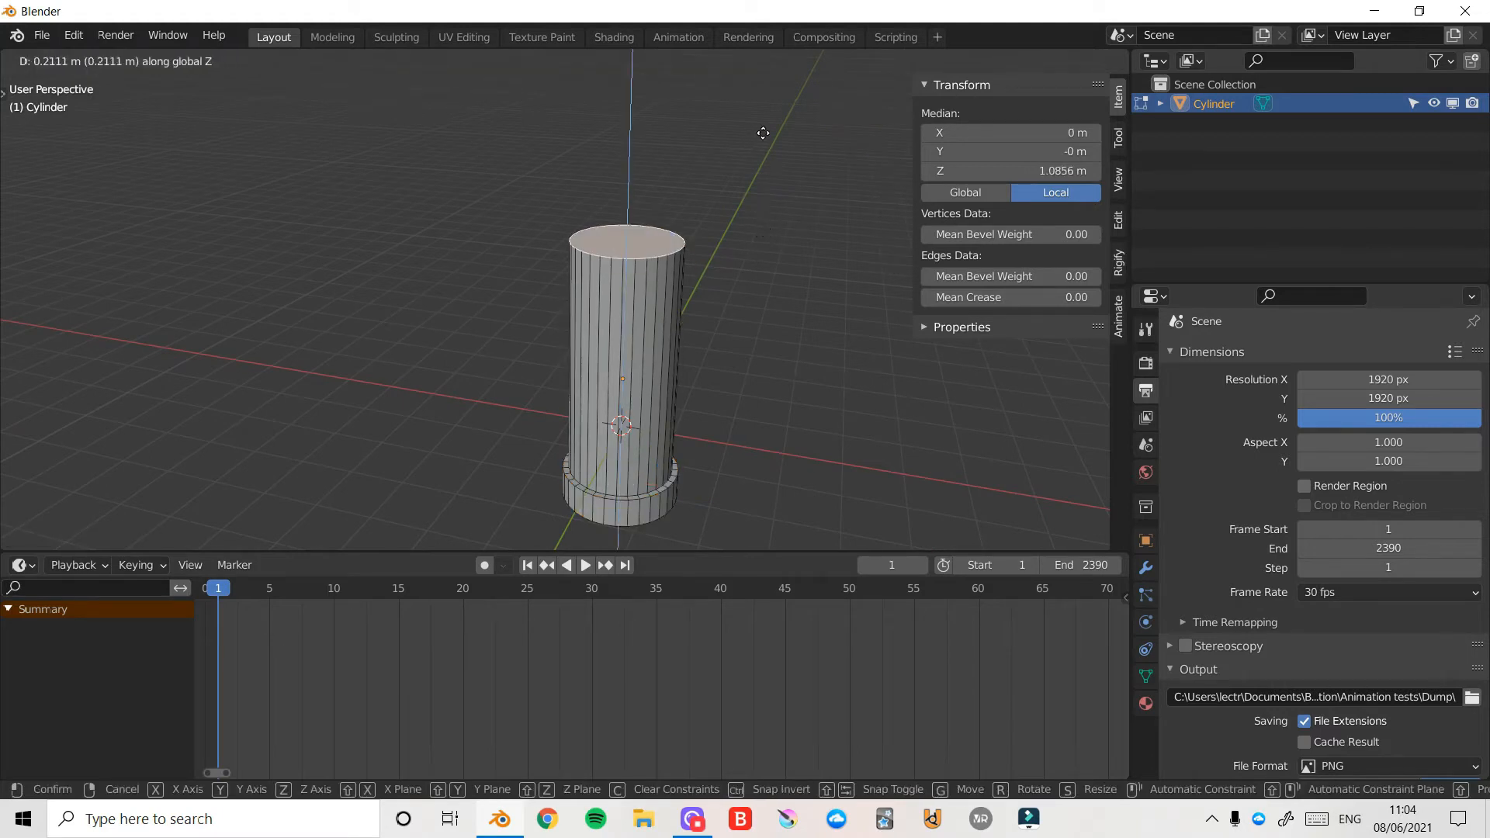
pyautogui.moveTo(769, 166)
pyautogui.click(812, 181)
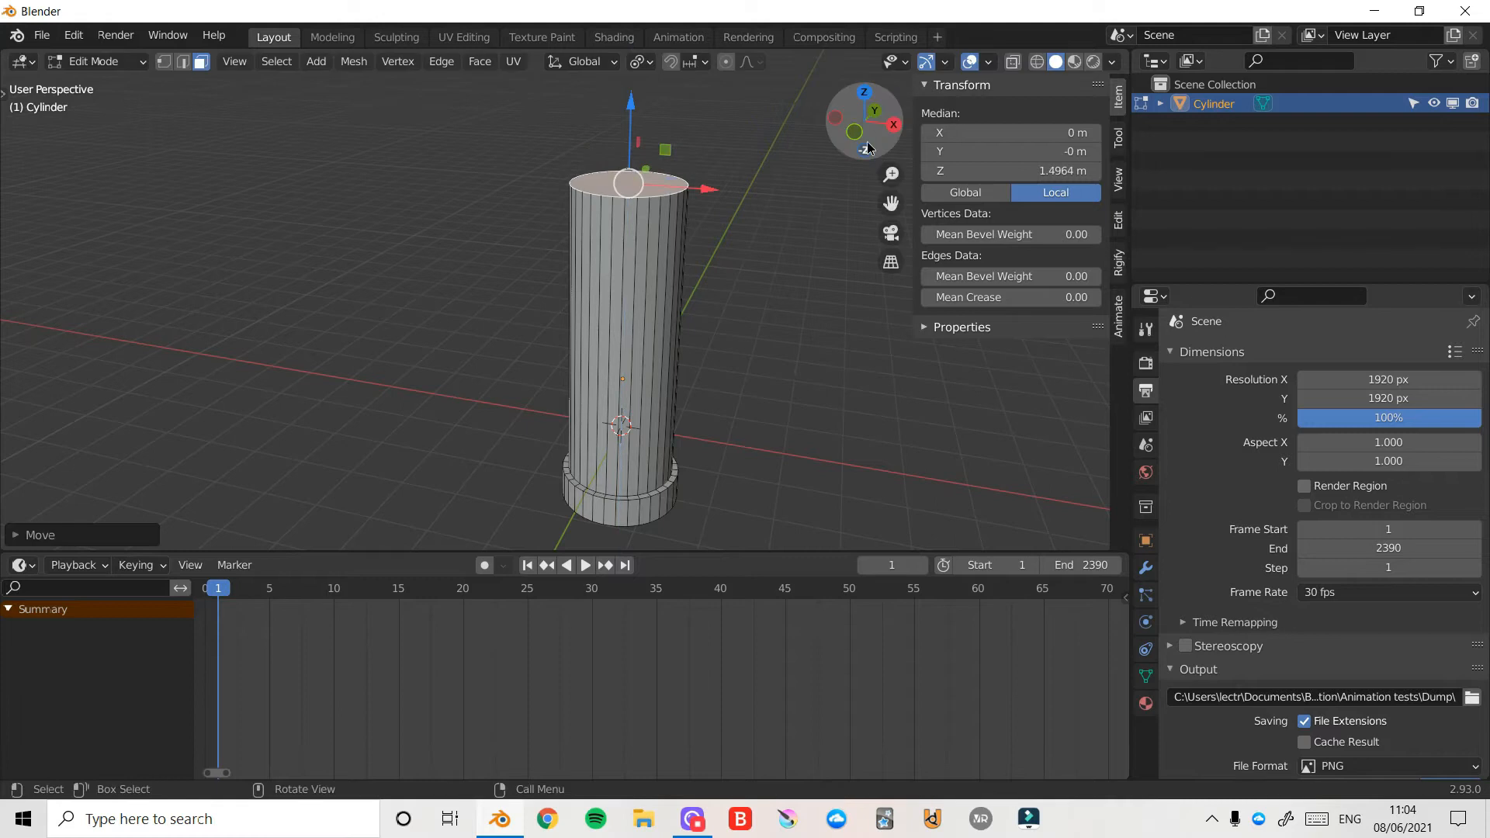
pyautogui.moveTo(868, 142); pyautogui.dragTo(864, 95)
pyautogui.press('g')
pyautogui.press('z')
pyautogui.click(818, 261)
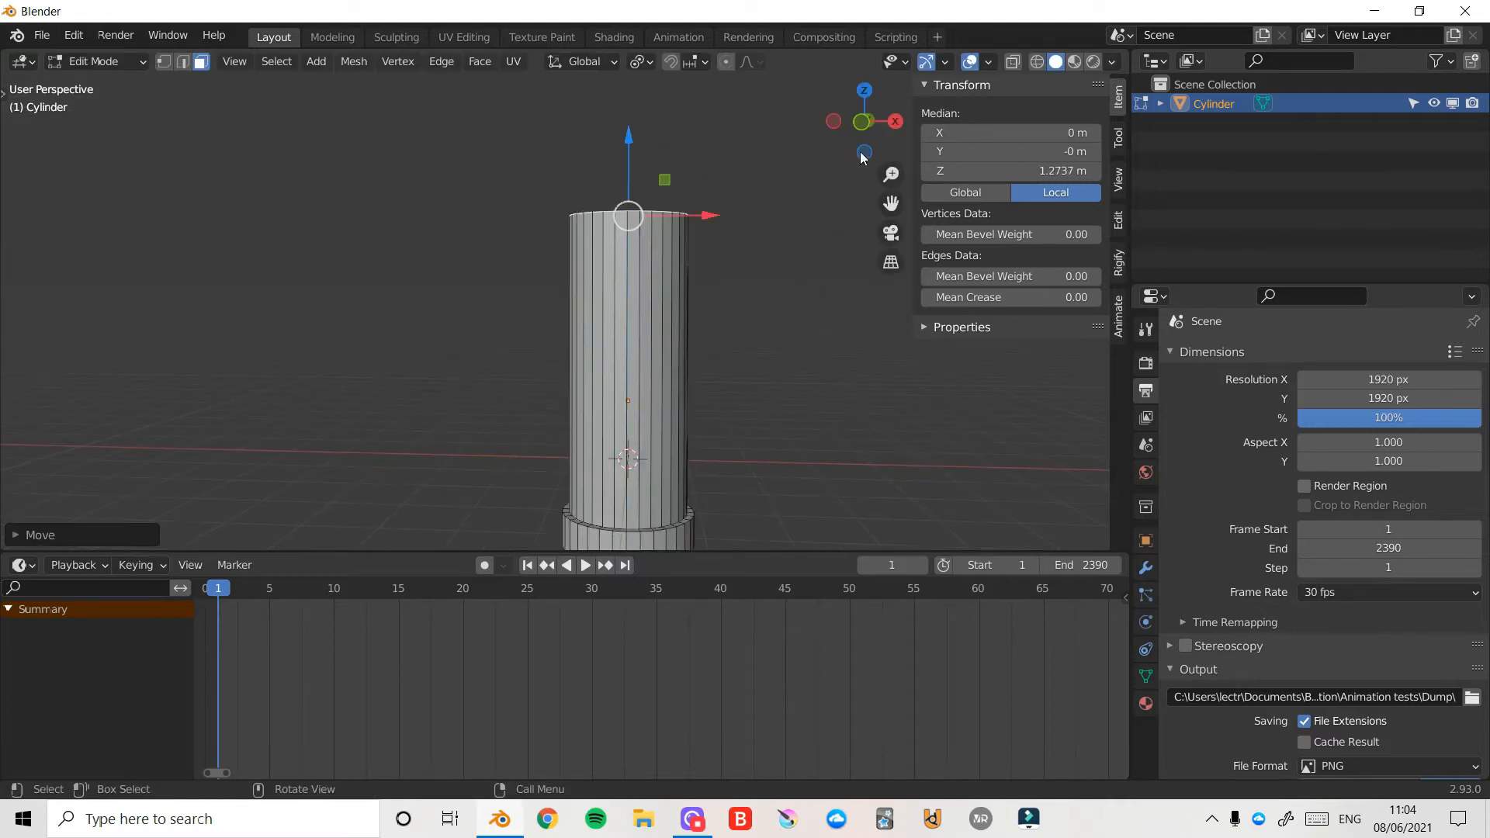
# - Inset the top face by about 0.12 m and delete only the inner face to open the cylinder
pyautogui.moveTo(864, 162); pyautogui.dragTo(841, 187)
pyautogui.press('i')
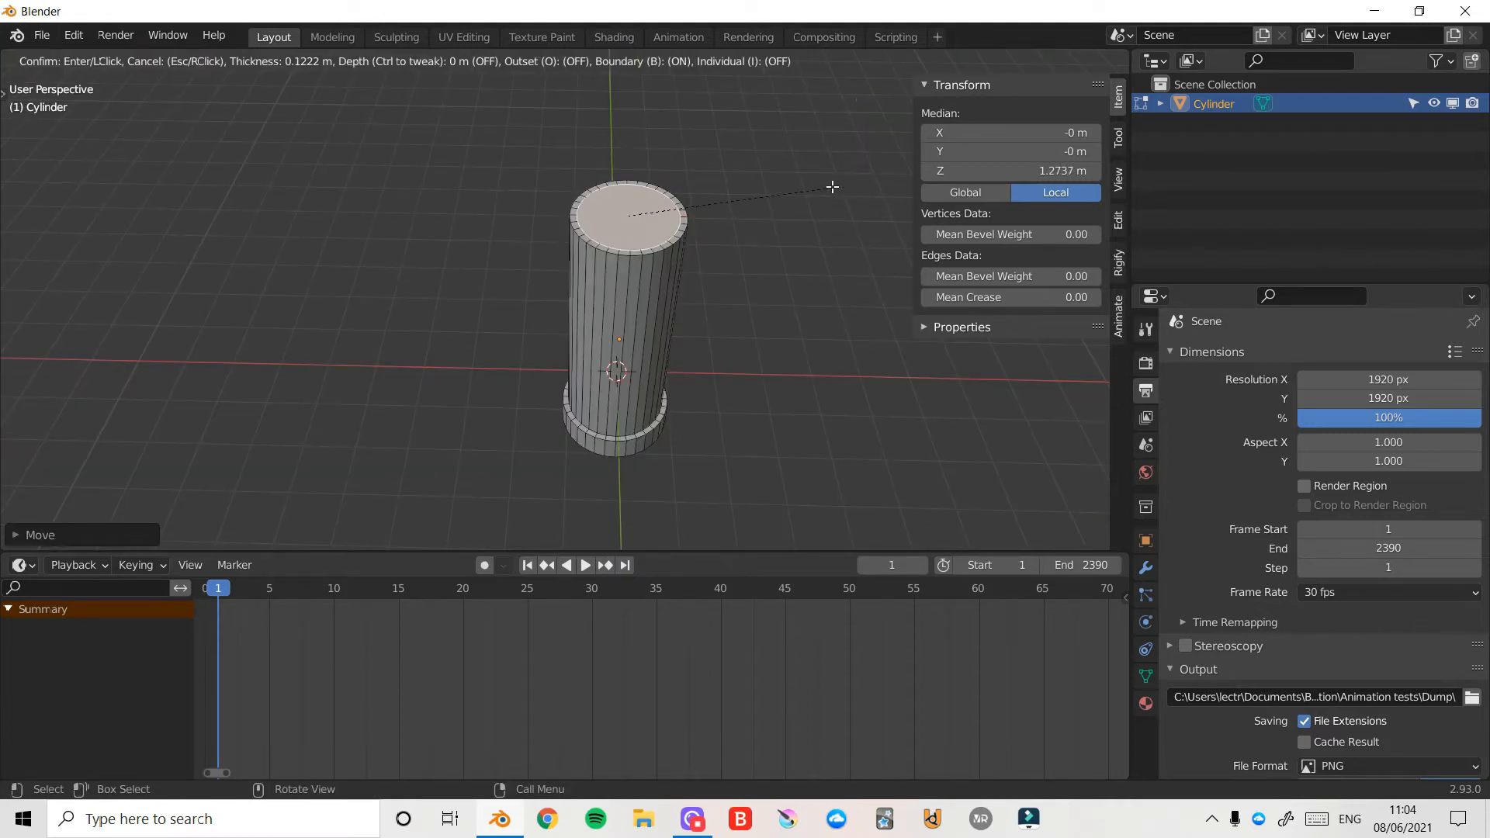
pyautogui.click(833, 187)
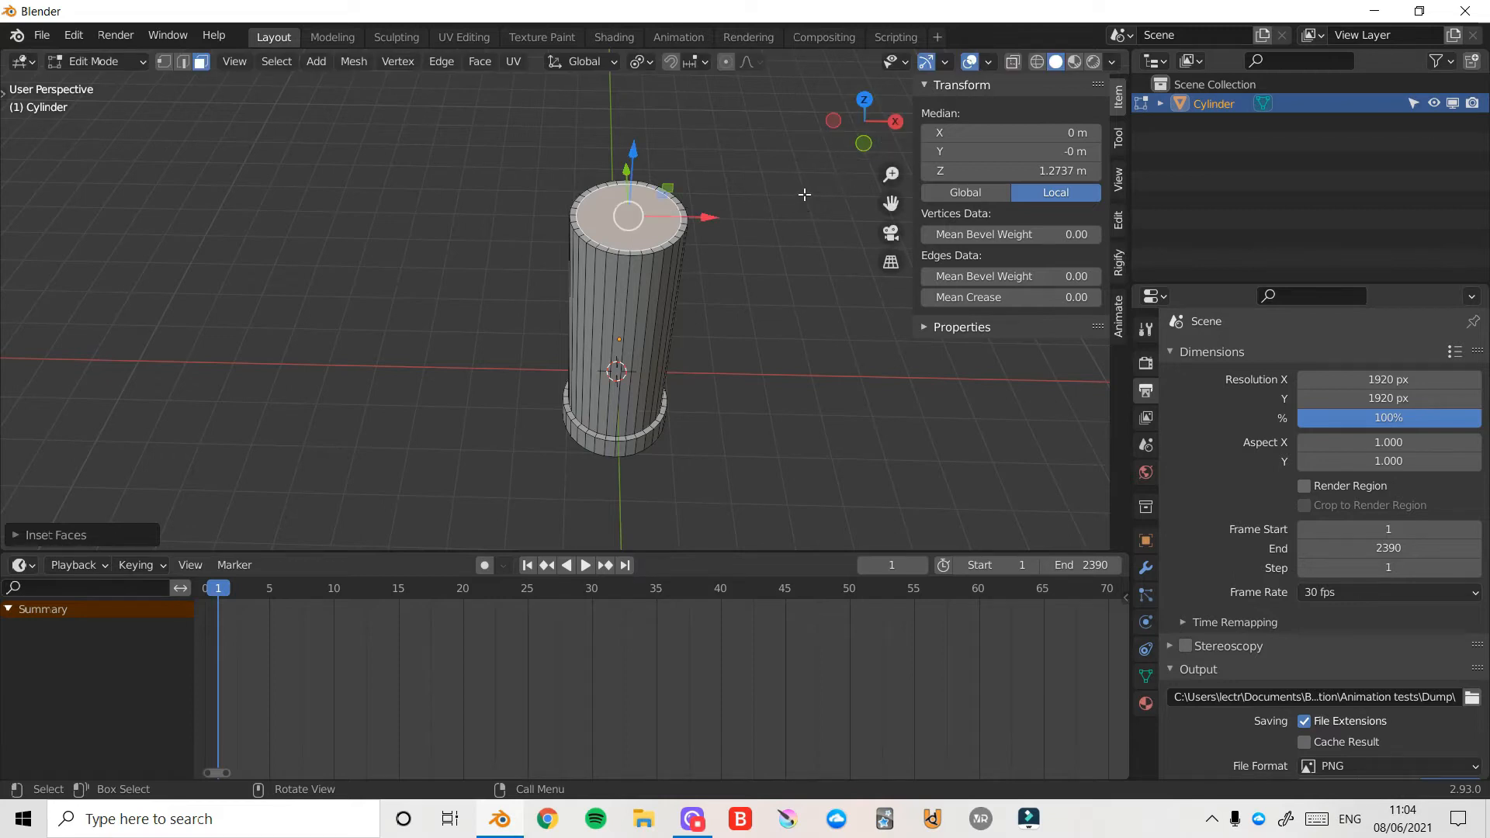
pyautogui.press('x')
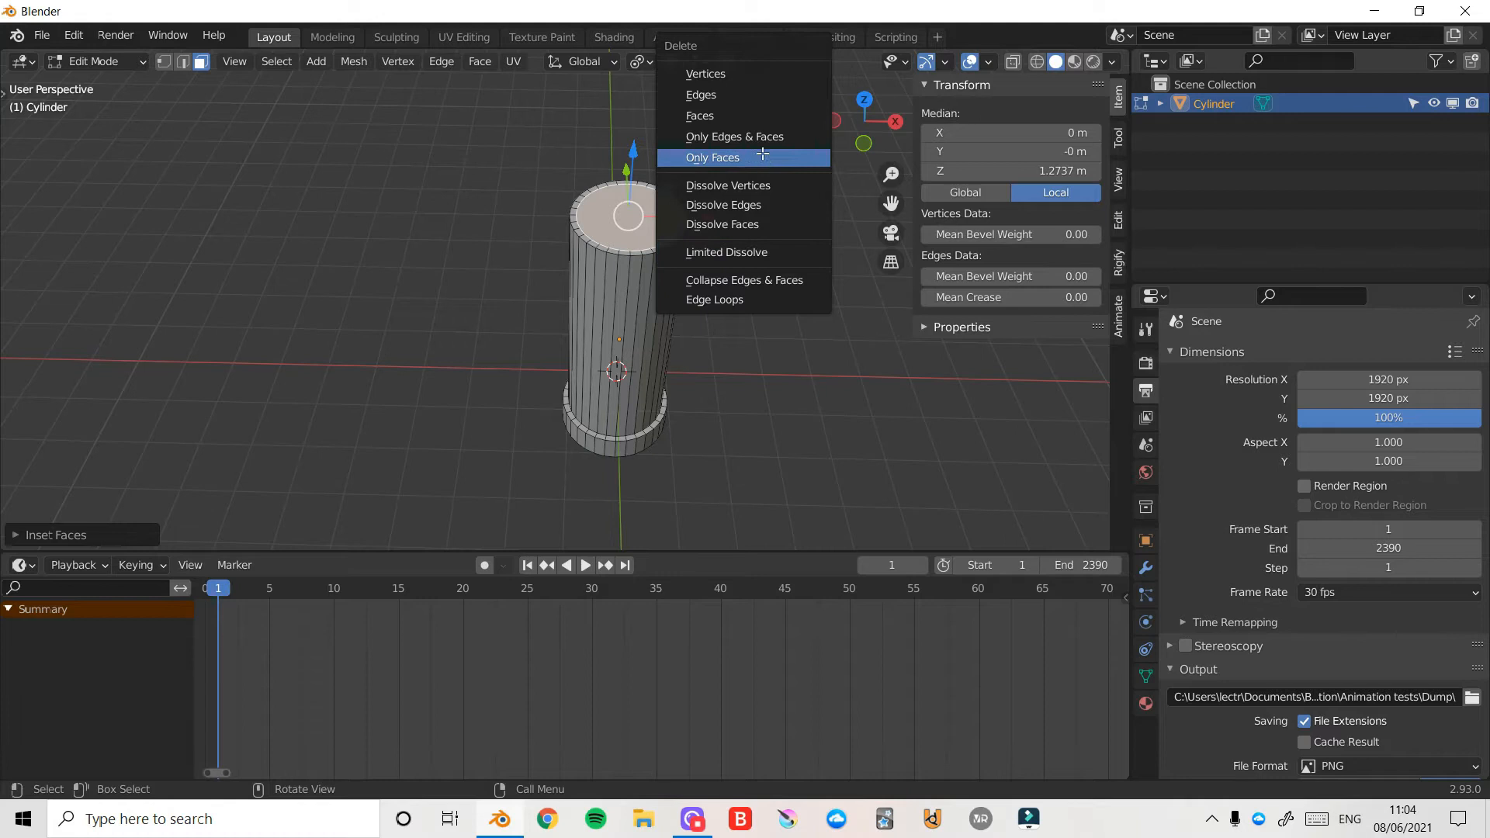
pyautogui.click(763, 154)
# - Extrude the opening's inner edge loop up to a local Z of about 1.36 m and scale it slightly inward horizontally
pyautogui.press('2')
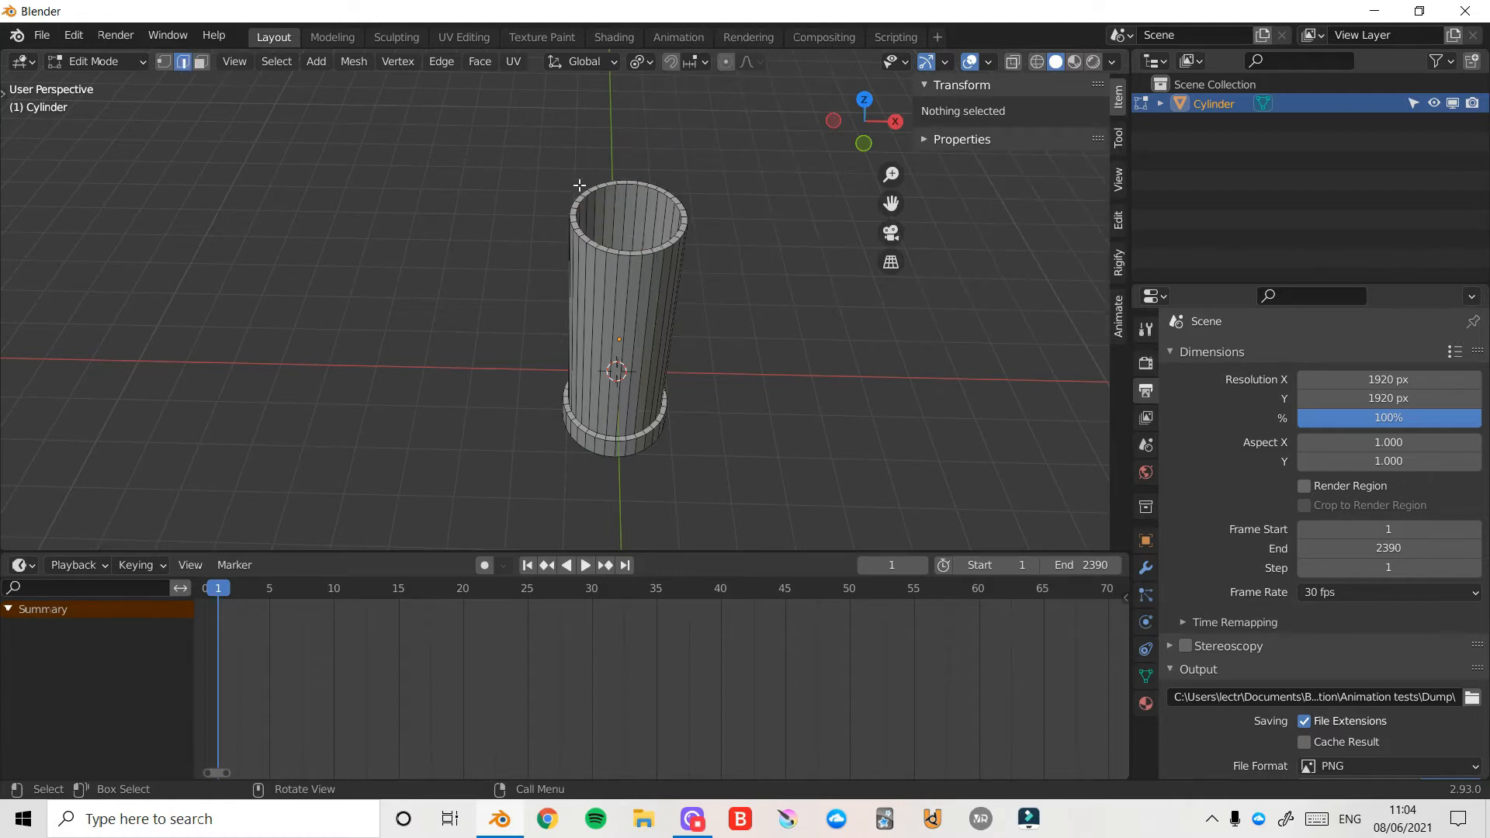
pyautogui.keyDown('alt'); pyautogui.click(666, 245); pyautogui.keyUp('alt')
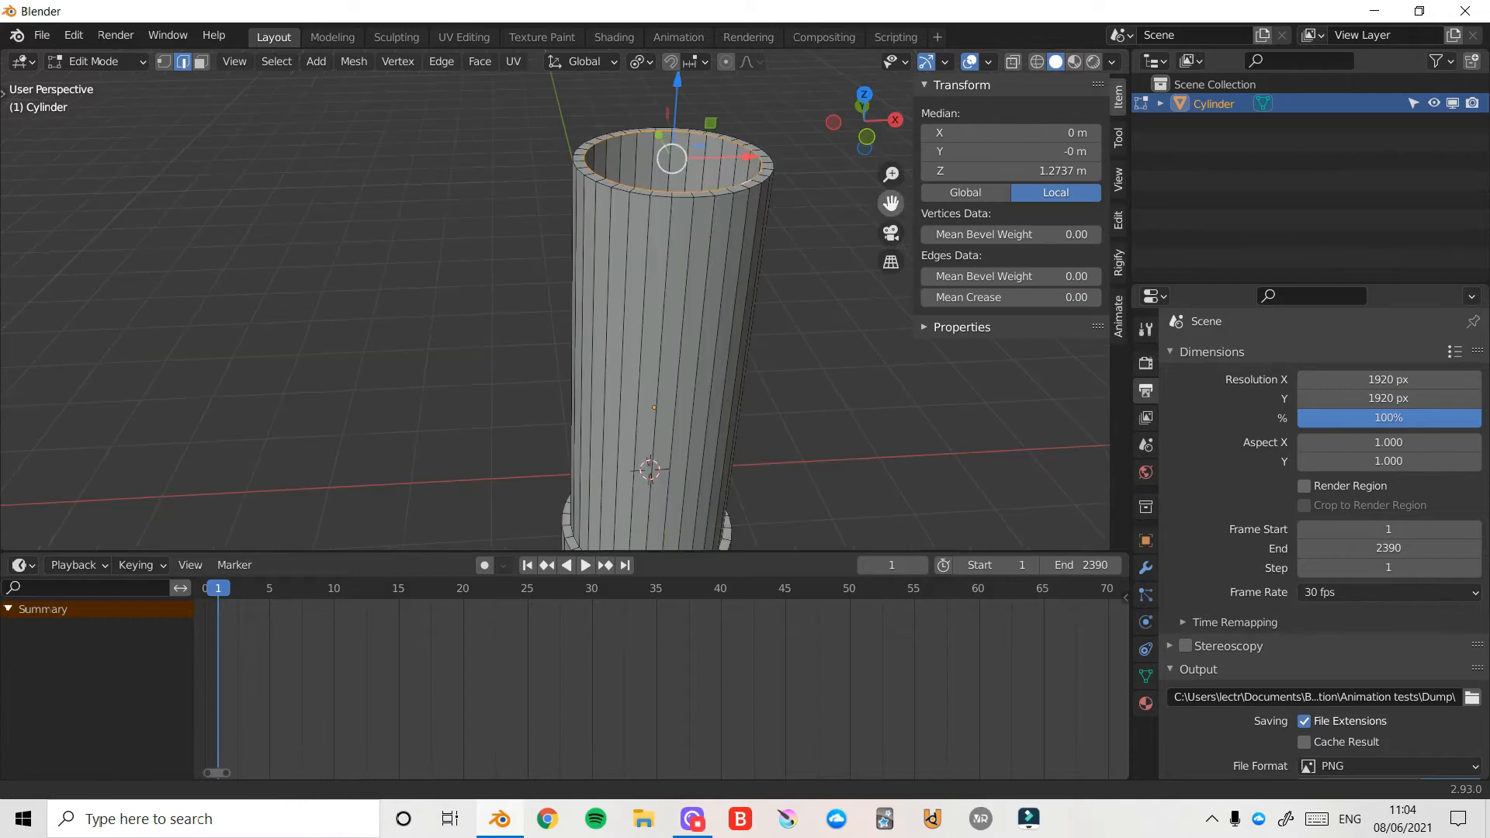
pyautogui.moveTo(892, 204); pyautogui.dragTo(827, 288)
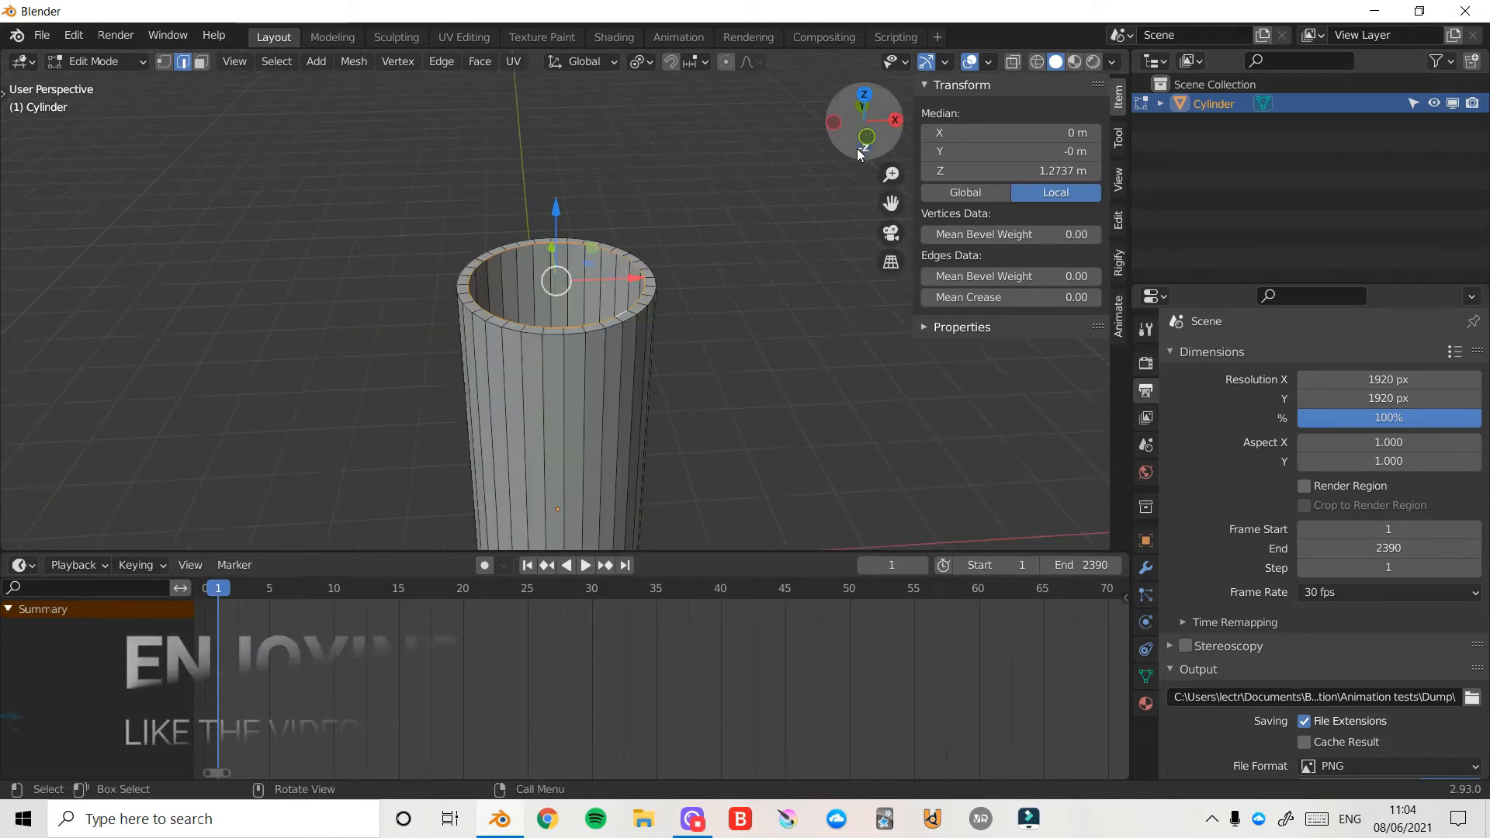
pyautogui.moveTo(871, 145); pyautogui.dragTo(857, 186)
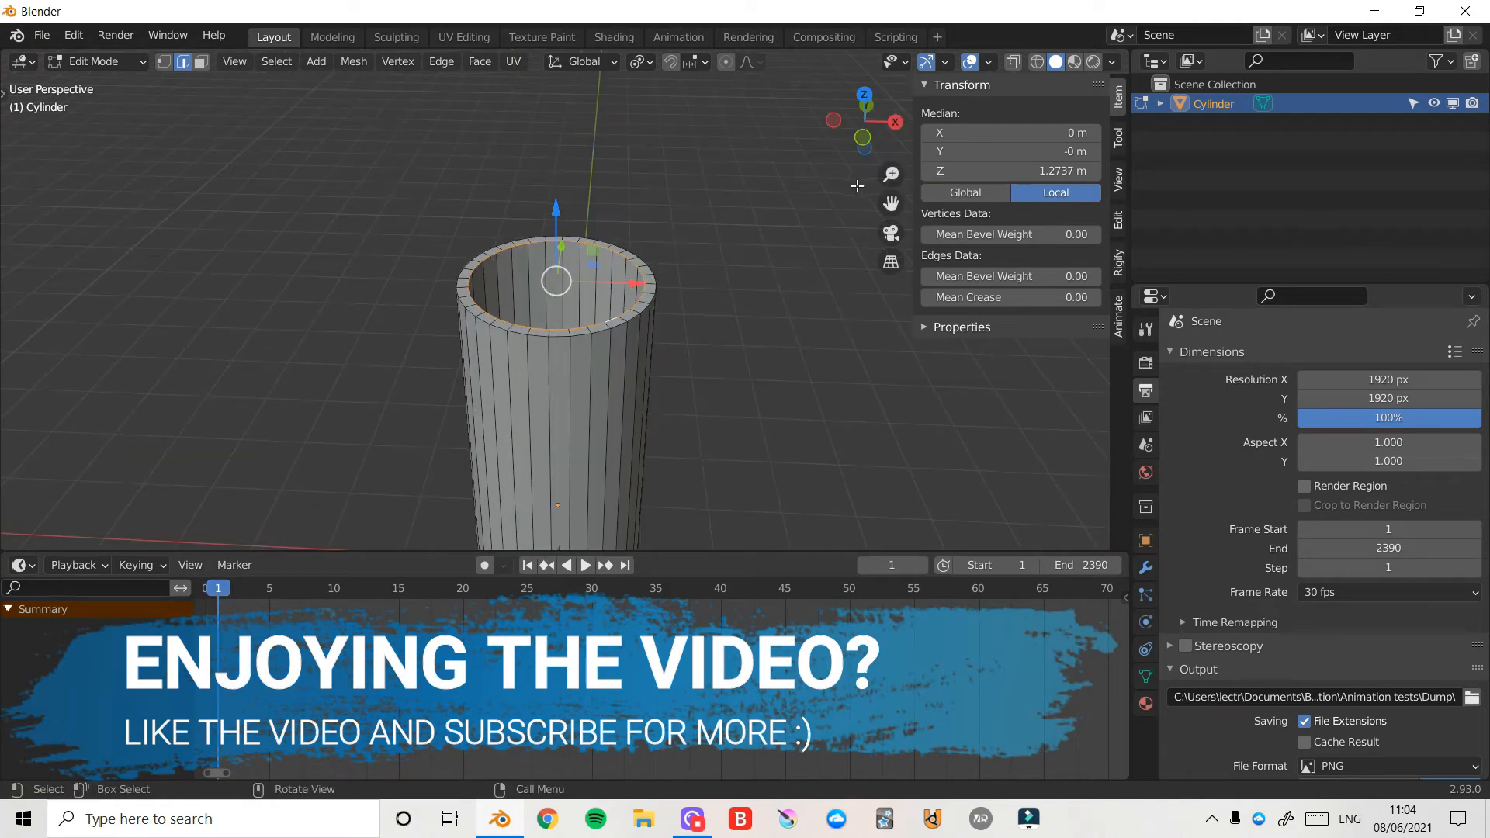
pyautogui.press('g')
pyautogui.press('z')
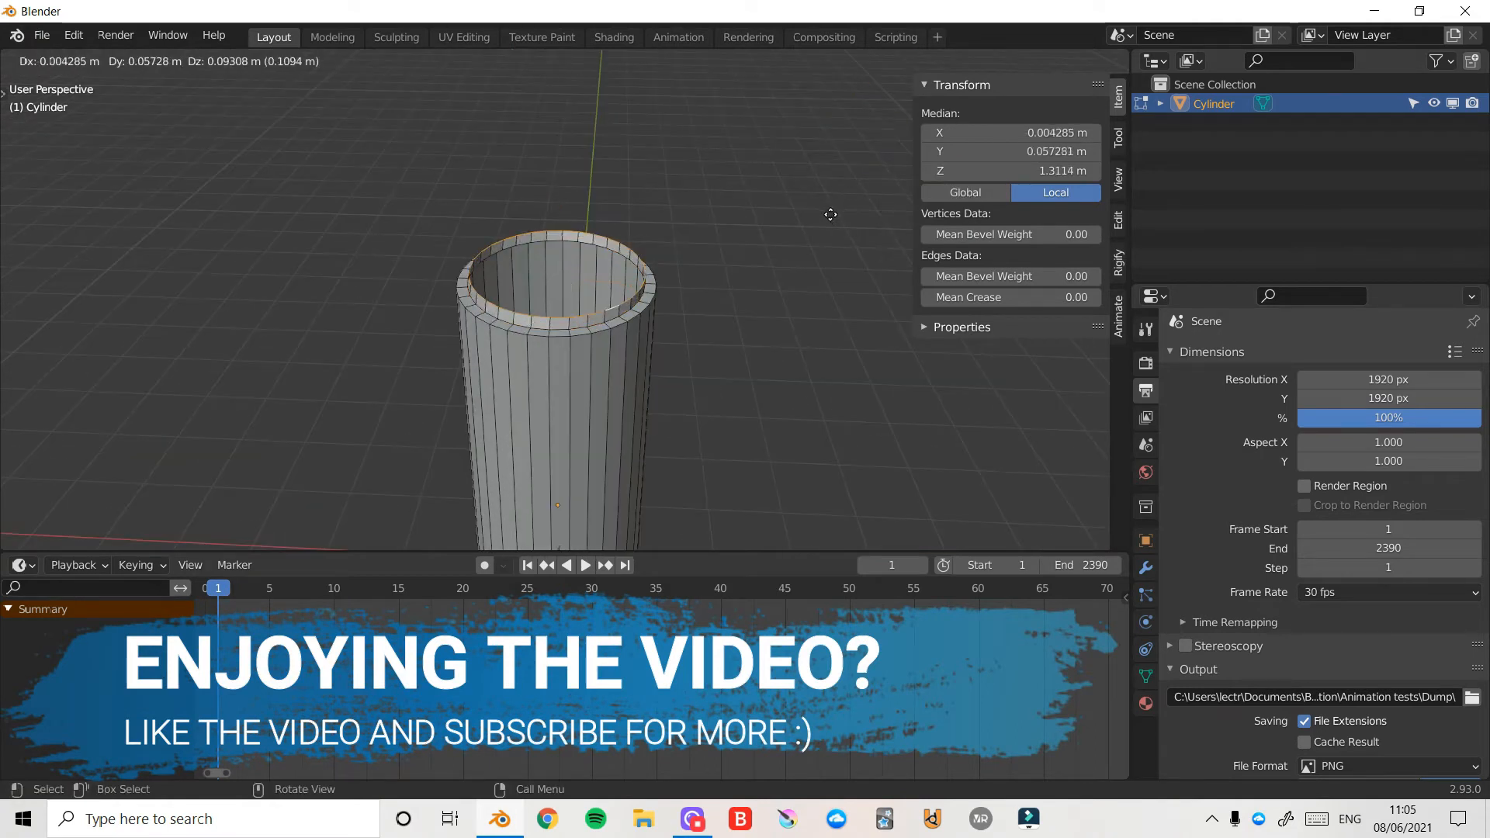
pyautogui.click(826, 204)
pyautogui.press('s')
pyautogui.hotkey('shift', 'z')
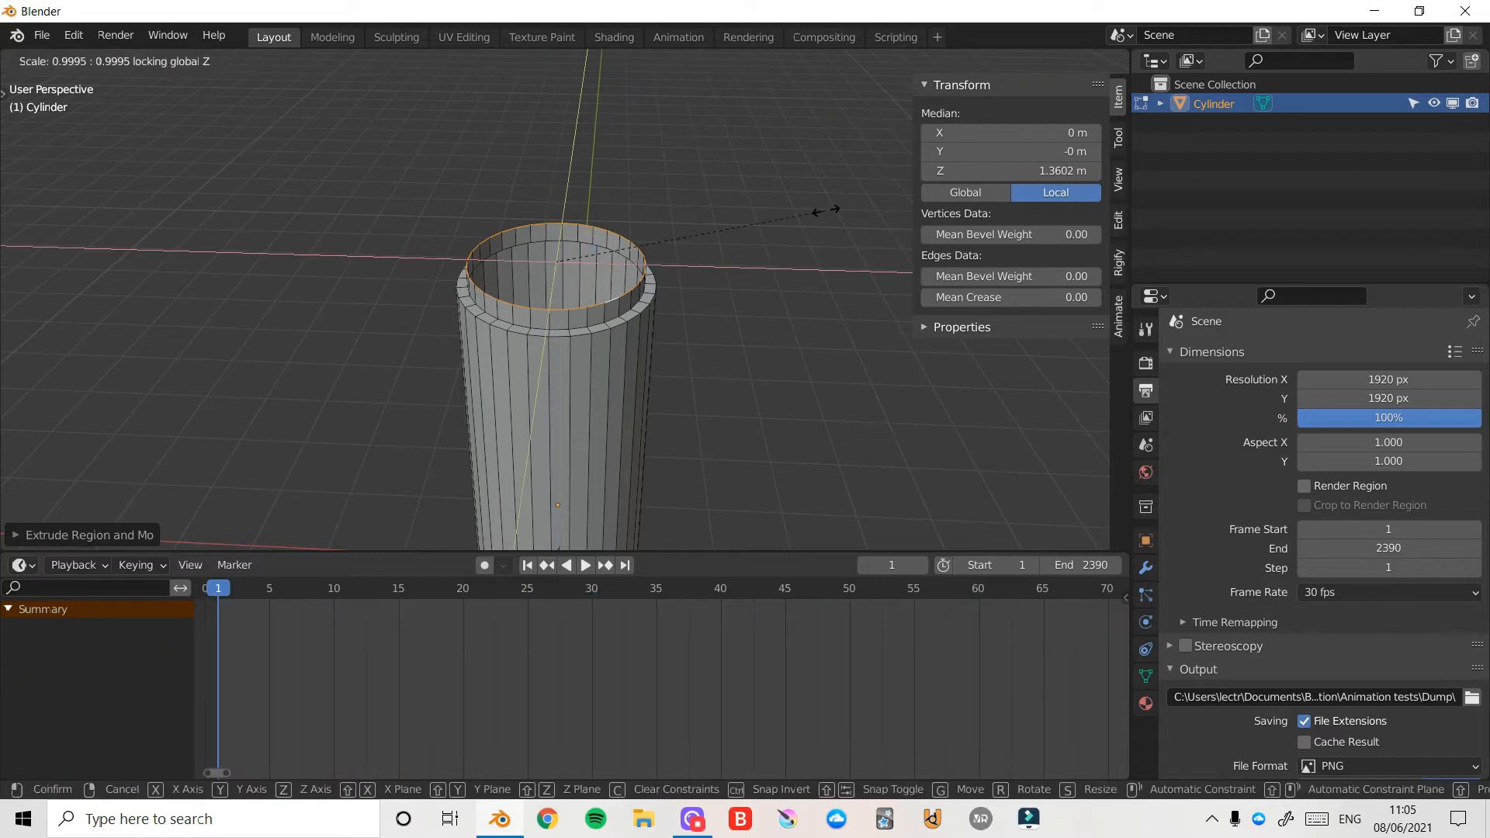
pyautogui.click(811, 220)
# - Extrude the rim loop up to a local Z of about 1.44 m and narrow it horizontally to start the dome
pyautogui.press('g')
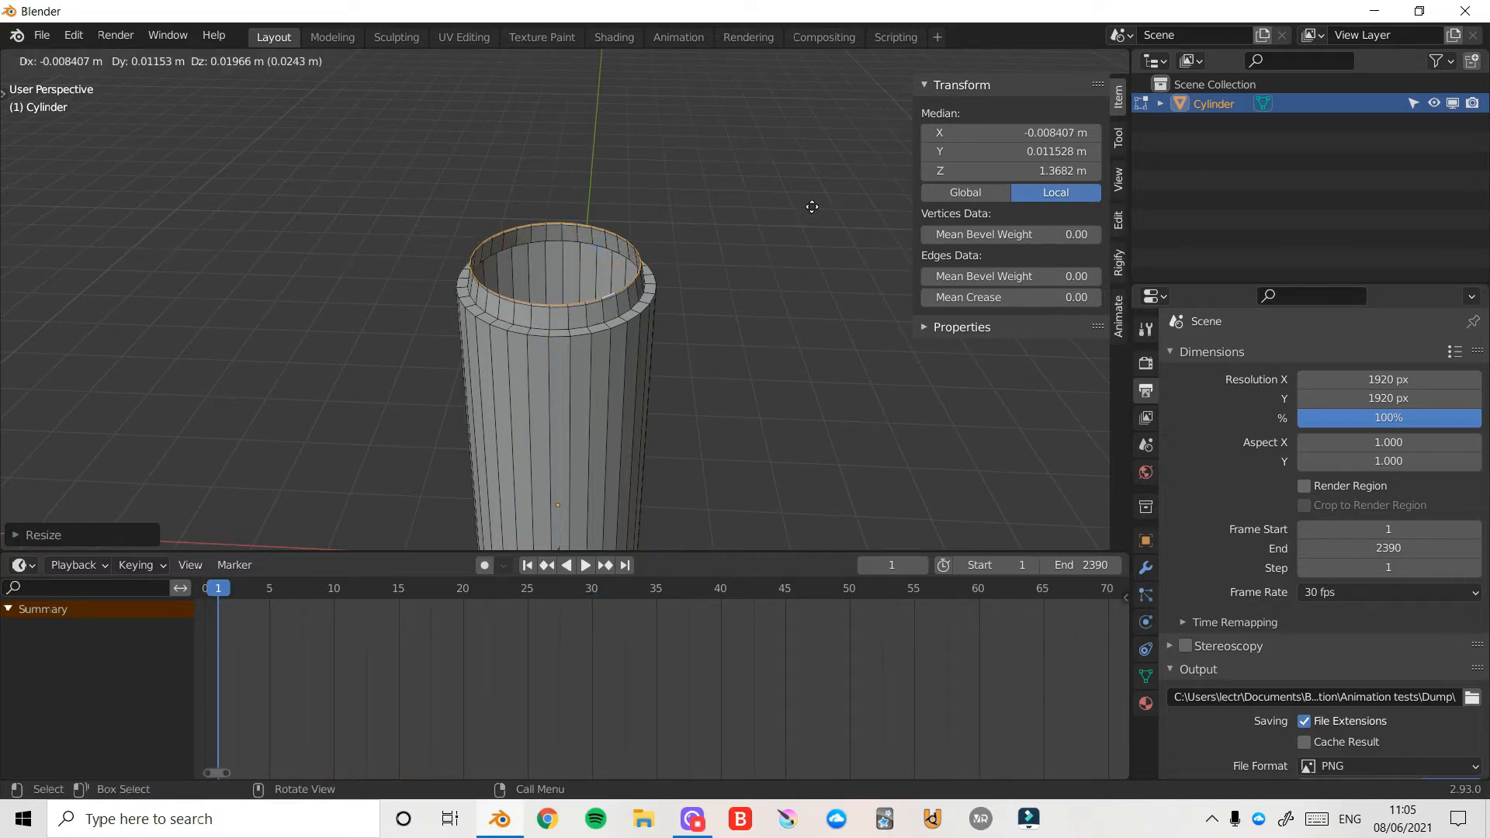
pyautogui.press('z')
pyautogui.click(812, 206)
pyautogui.press('e')
pyautogui.press('s')
pyautogui.hotkey('shift', 'z')
pyautogui.click(784, 225)
# - Extrude the dome's top loop upward, narrow it horizontally, and set its local Z to about 1.52 m
pyautogui.press('g')
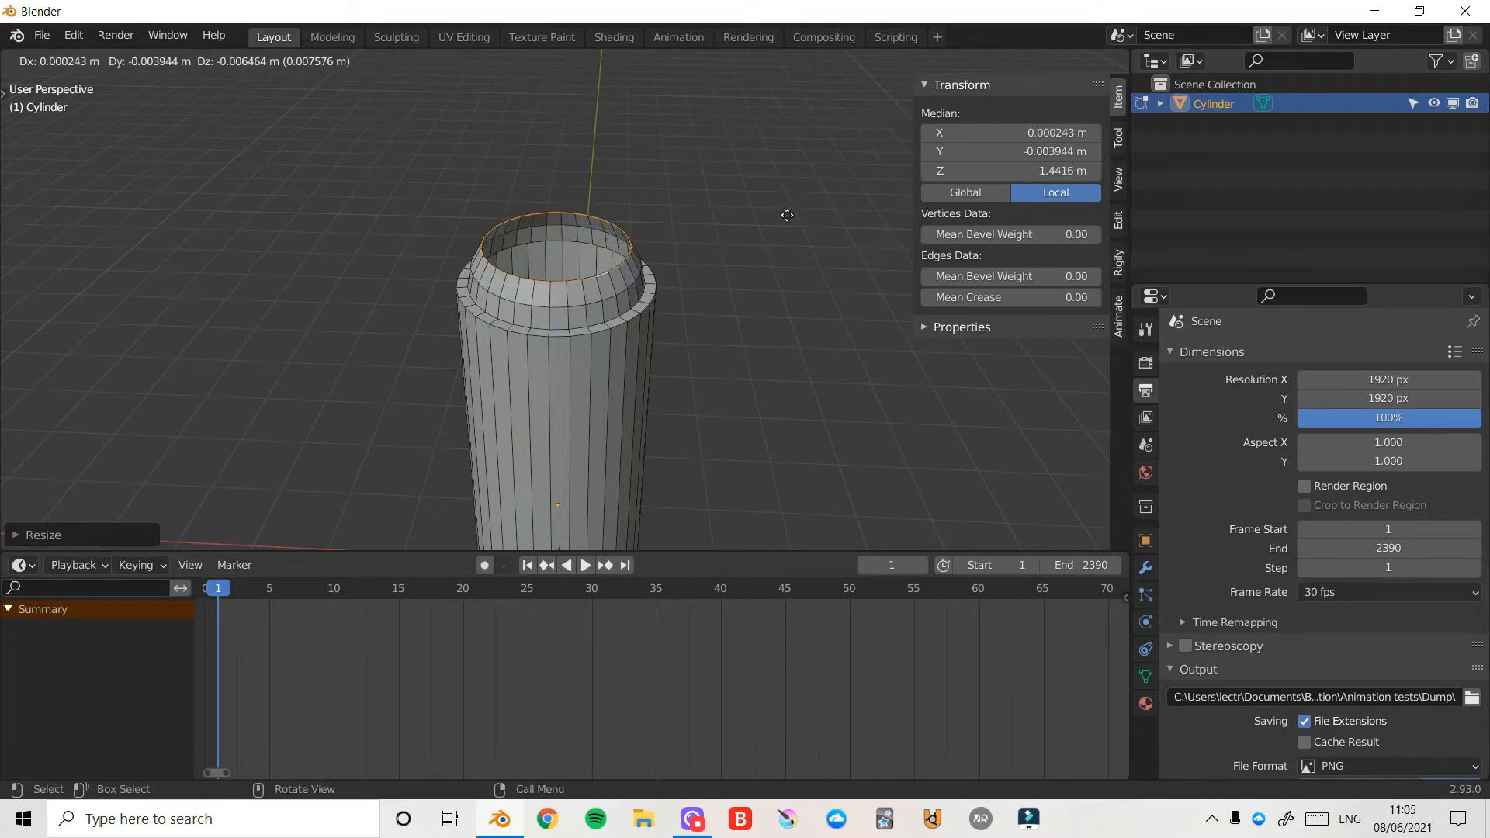
pyautogui.press('z')
pyautogui.click(792, 208)
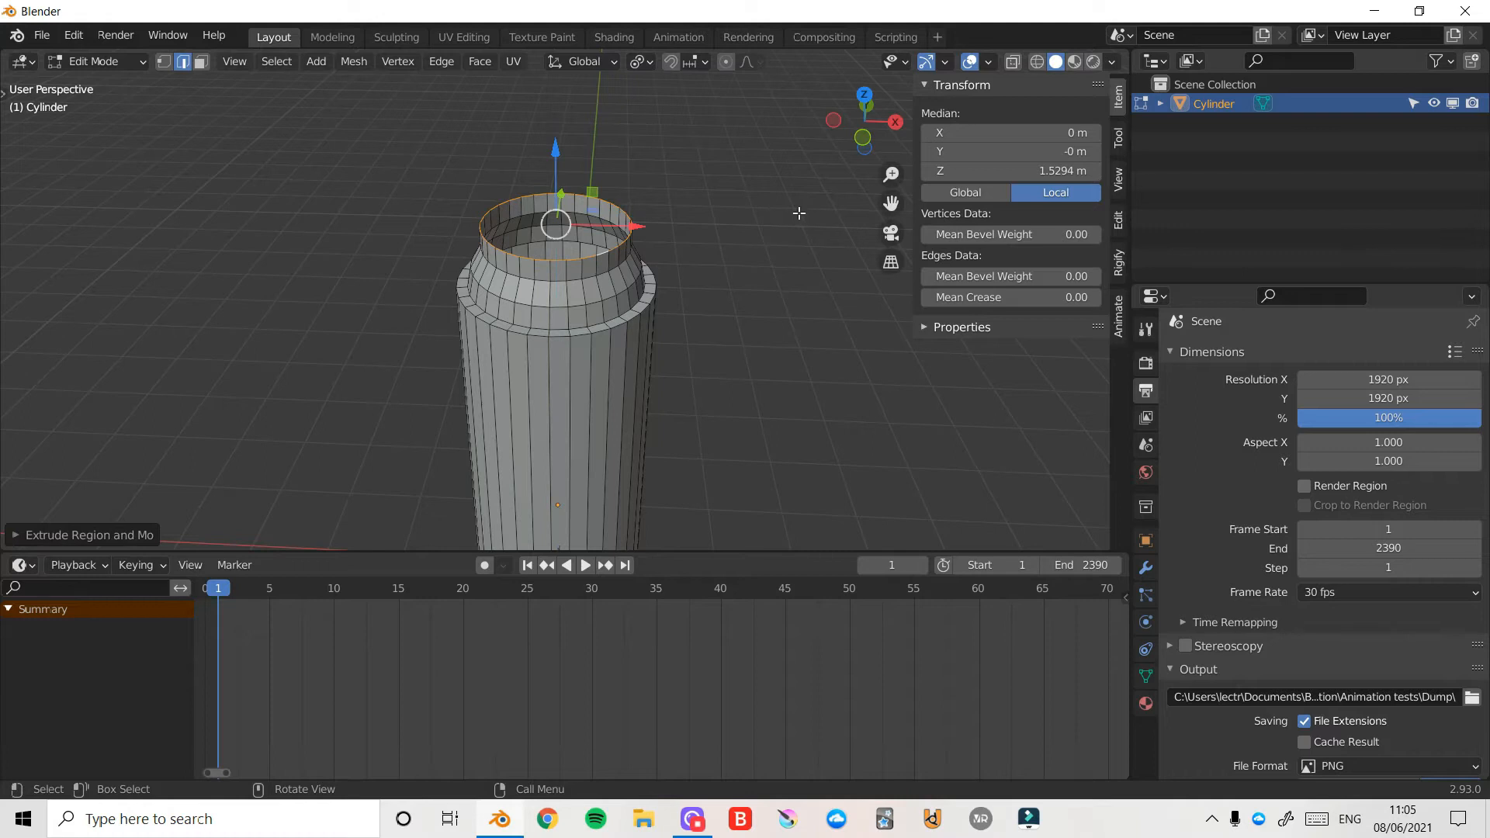
pyautogui.press('s')
pyautogui.hotkey('shift', 'z')
pyautogui.click(734, 233)
pyautogui.press('g')
pyautogui.press('z')
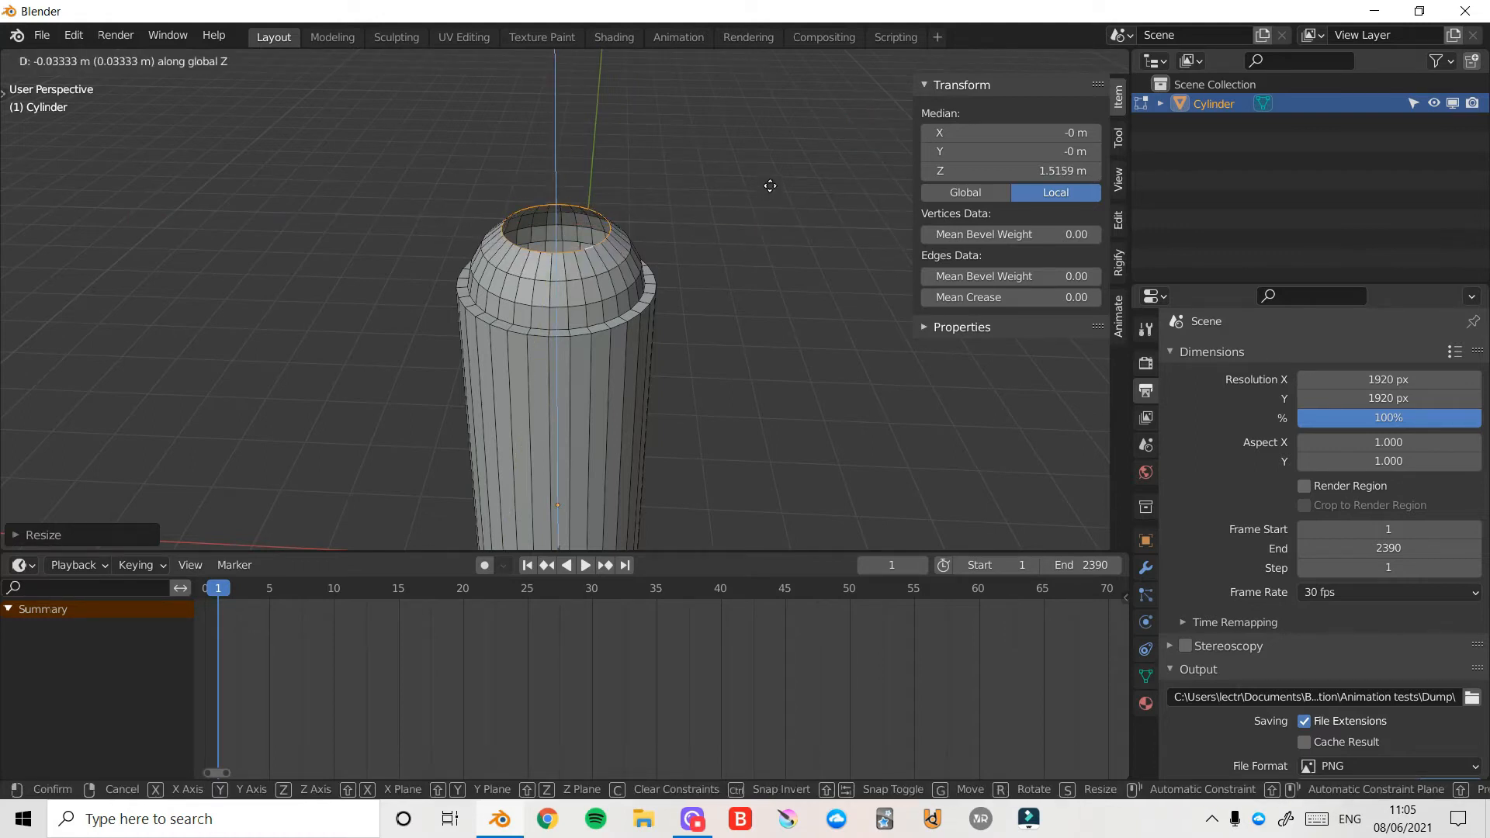
pyautogui.click(769, 190)
# - Extrude another loop from the dome's opening, scale it inward and adjust its height along Z to continue the curve
pyautogui.moveTo(863, 122); pyautogui.dragTo(863, 161)
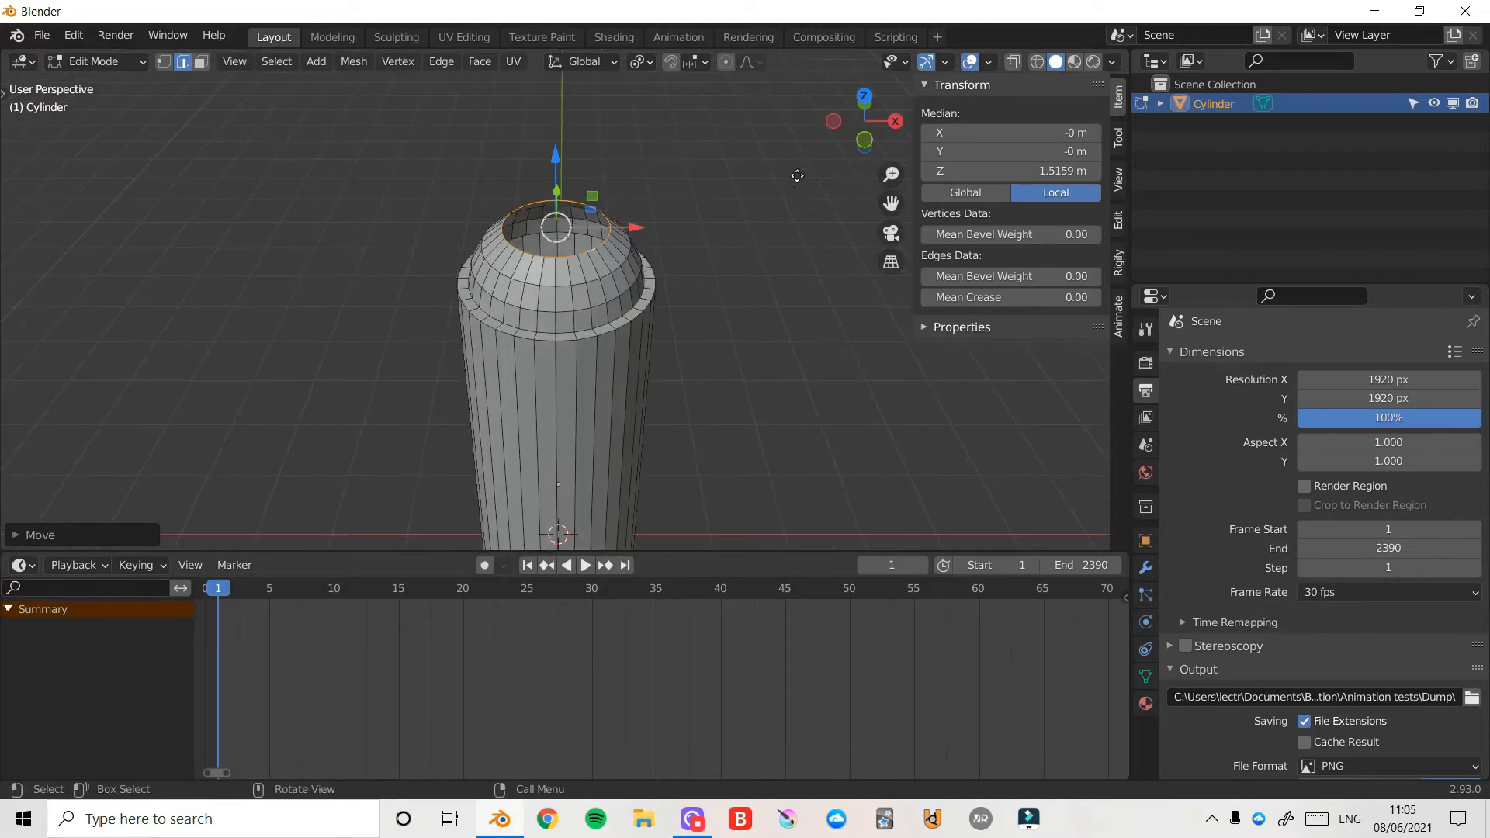
pyautogui.press('e')
pyautogui.press('s')
pyautogui.click(751, 203)
pyautogui.press('g')
pyautogui.press('z')
pyautogui.click(751, 207)
# - Extrude the dome's opening loop up to a local Z of about 1.57 m and scale it inward horizontally
pyautogui.moveTo(840, 172); pyautogui.dragTo(840, 194, button='middle')
pyautogui.press('e')
pyautogui.press('z')
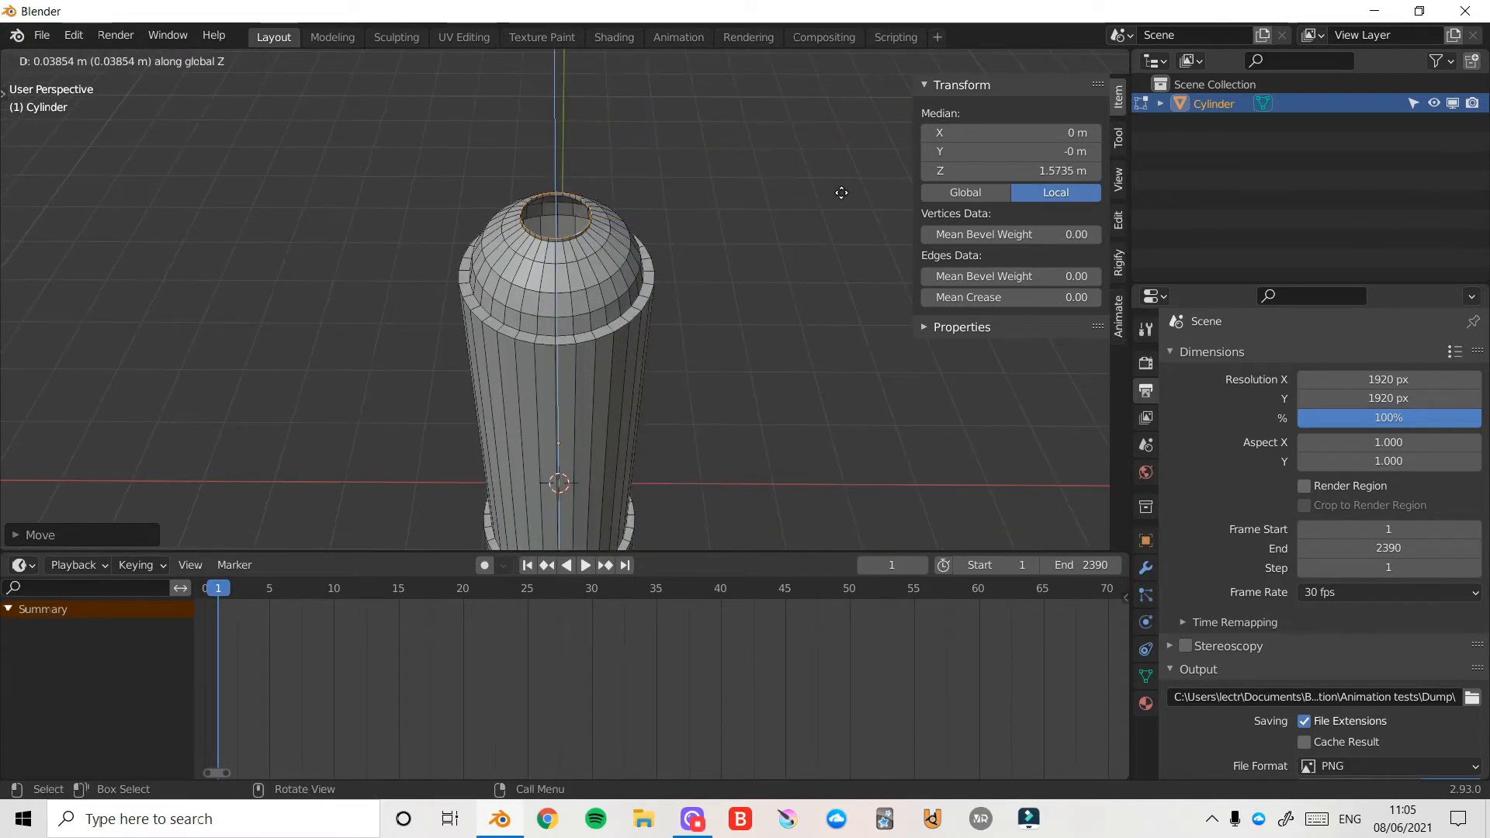
pyautogui.click(841, 193)
pyautogui.press('s')
pyautogui.hotkey('shift', 'z')
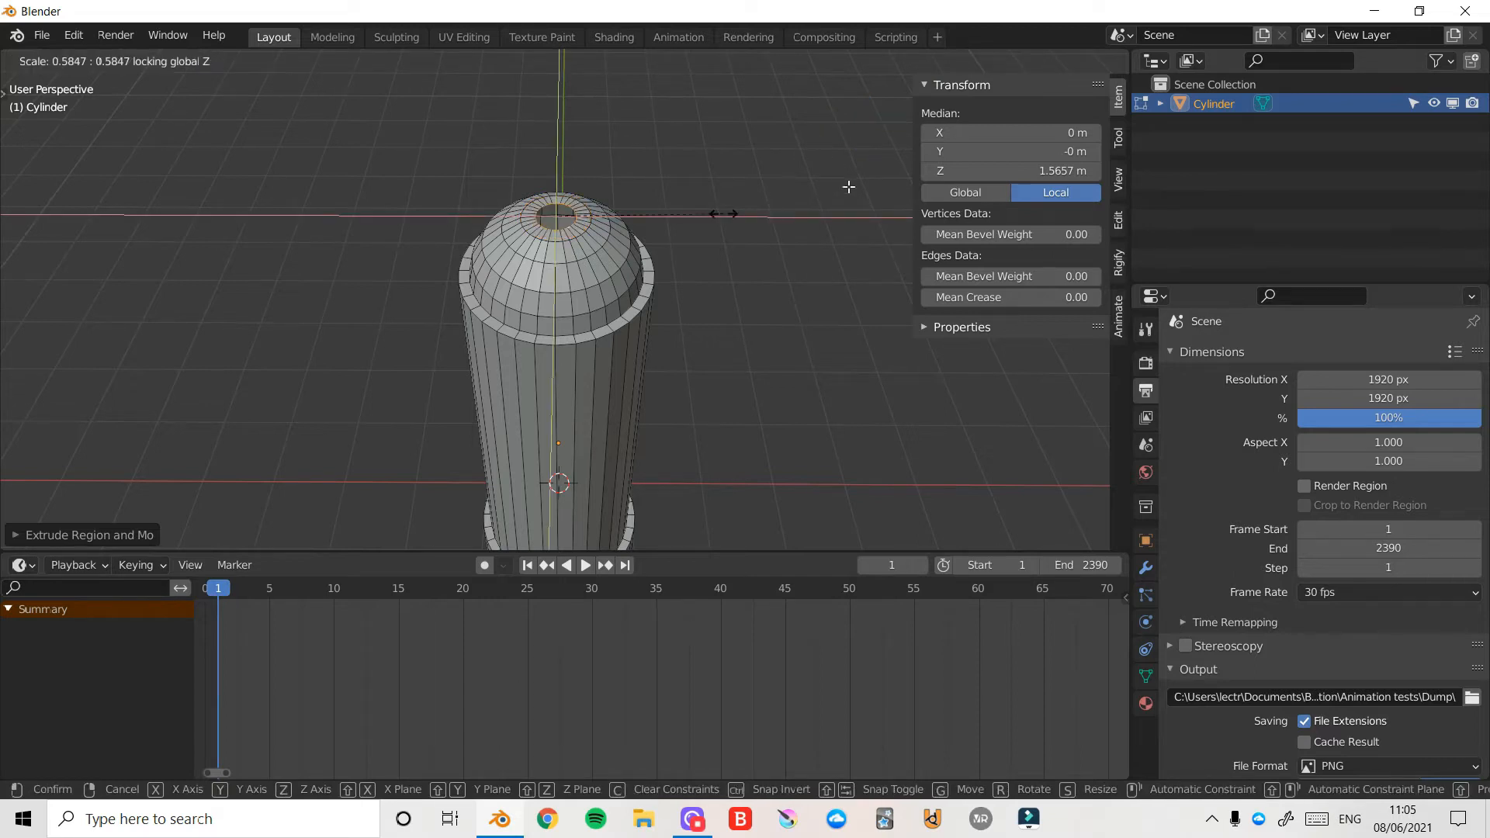
pyautogui.click(873, 188)
# - Close the small opening at the dome's top with Grid Fill
pyautogui.moveTo(873, 189); pyautogui.dragTo(869, 248, button='middle')
pyautogui.moveTo(868, 138); pyautogui.dragTo(900, 266)
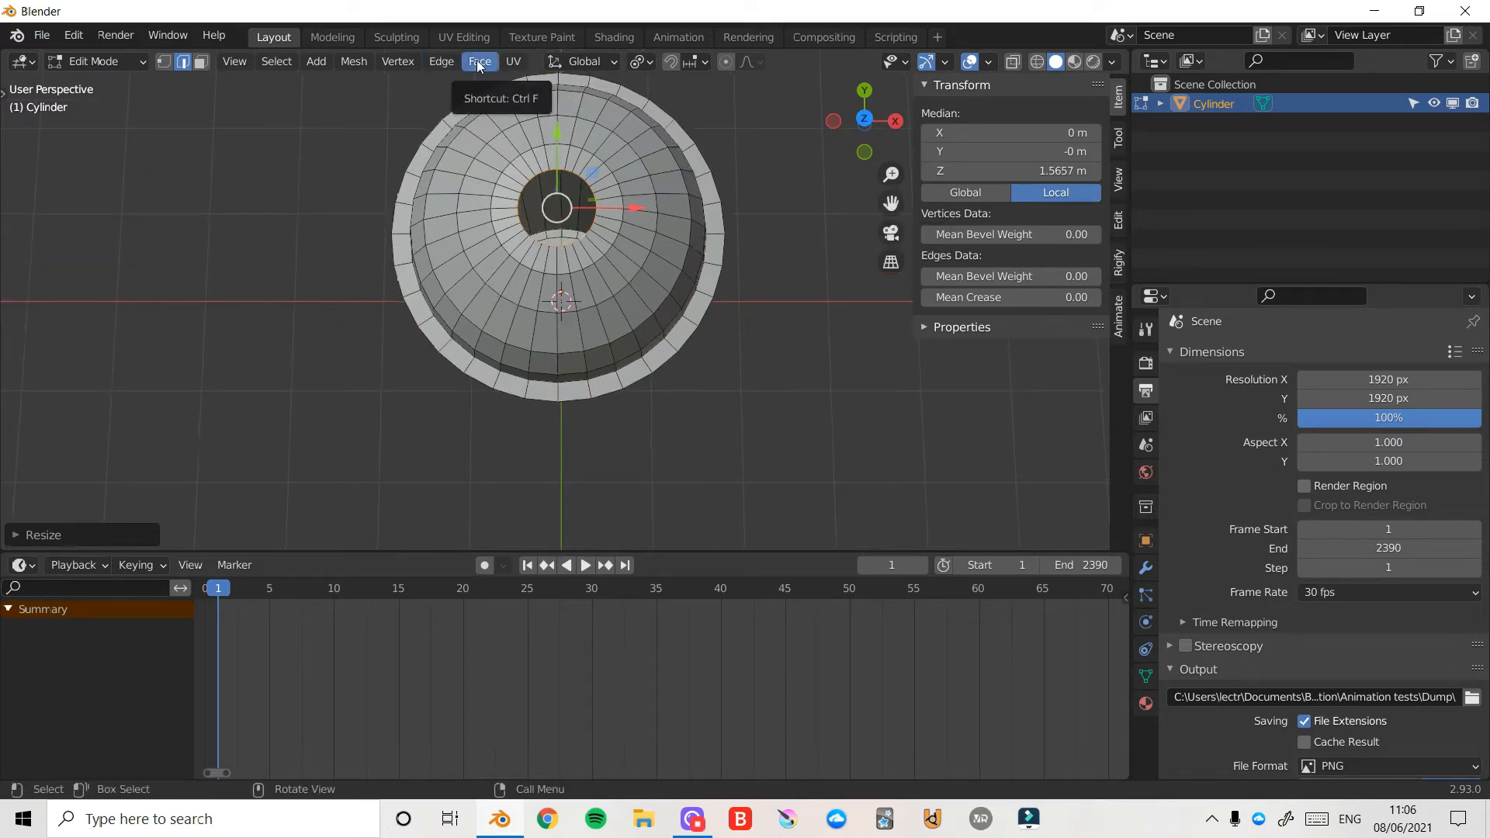
pyautogui.click(476, 60)
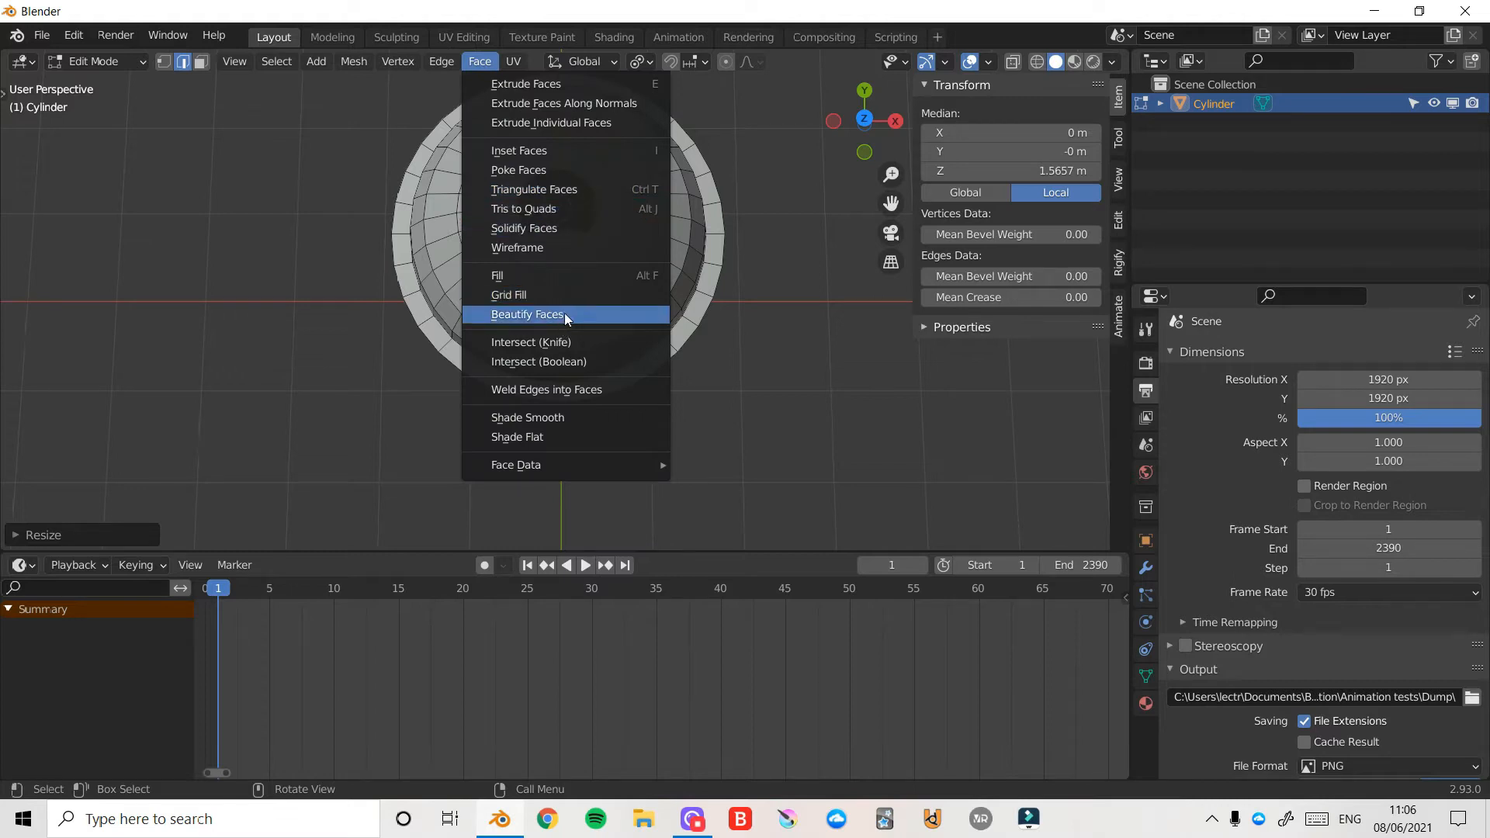
pyautogui.click(543, 295)
# - Enable proportional editing and raise the centre vertex of the dome's filled top about 0.018 m along Z
pyautogui.moveTo(864, 121); pyautogui.dragTo(920, 81)
pyautogui.click(726, 63)
pyautogui.click(164, 62)
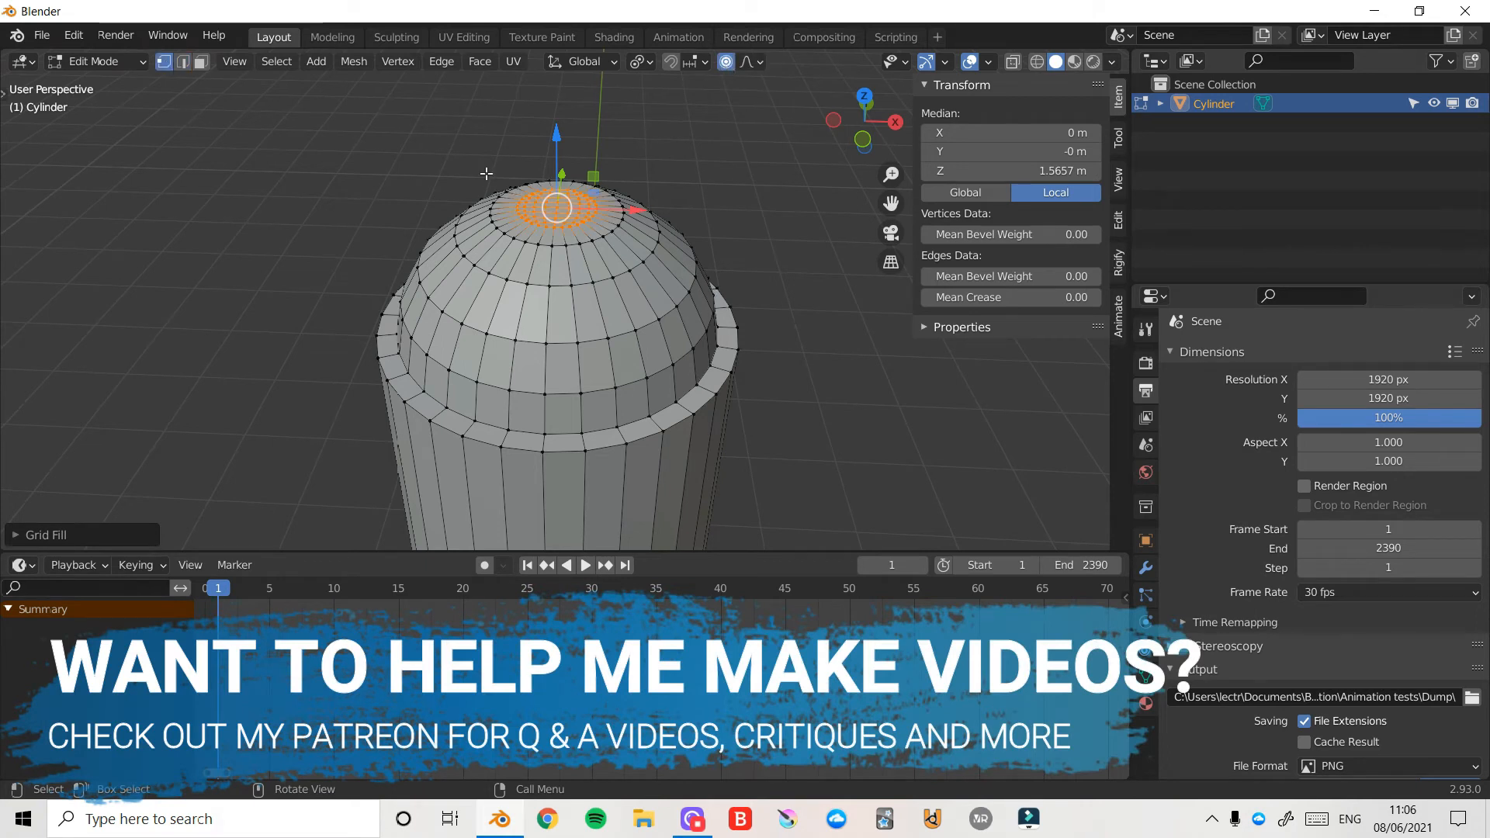
pyautogui.click(559, 208)
pyautogui.press('g')
pyautogui.press('z')
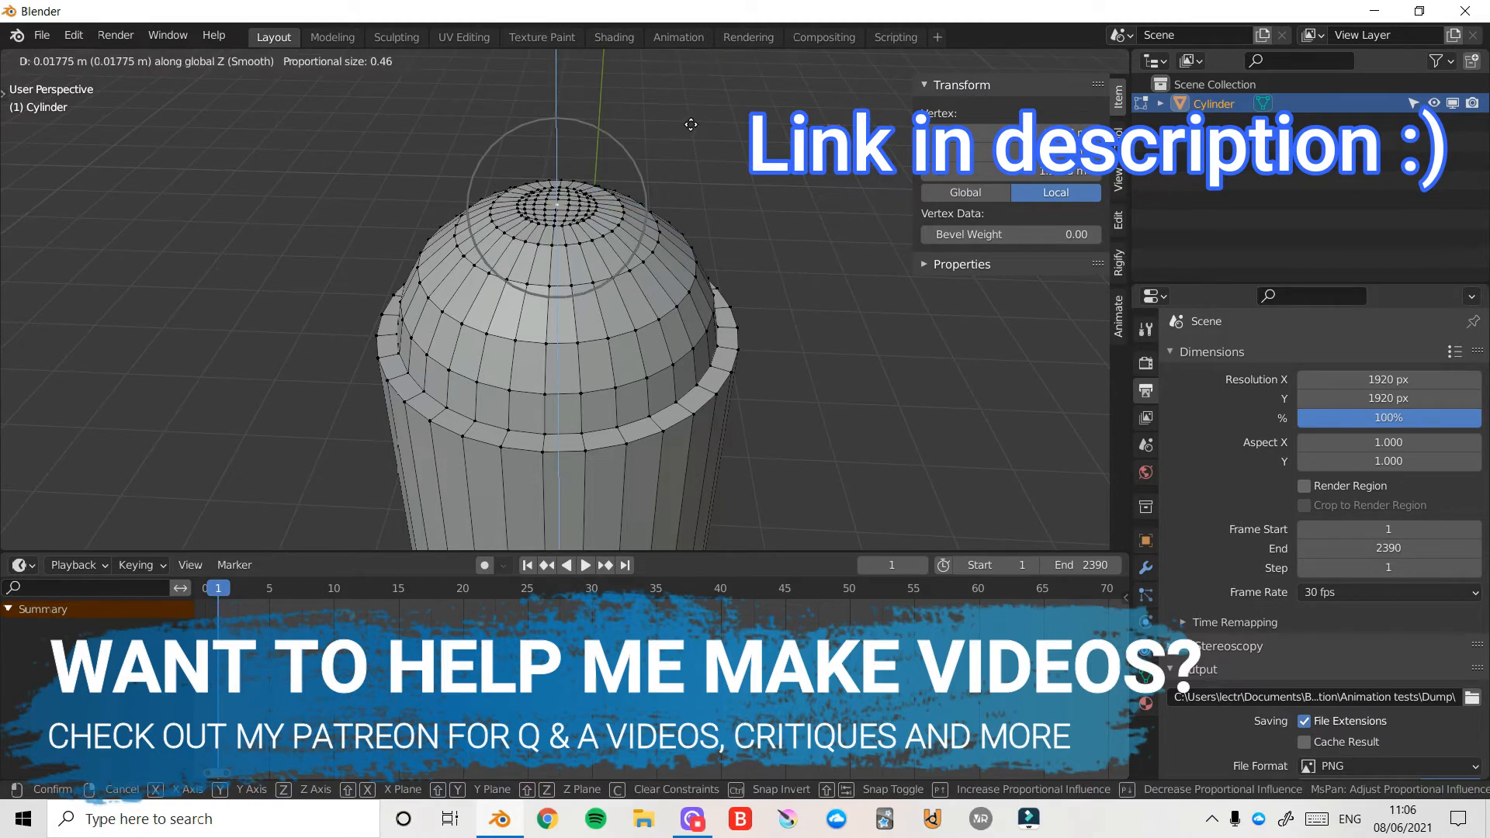
pyautogui.click(690, 126)
pyautogui.moveTo(192, 488); pyautogui.dragTo(184, 487)
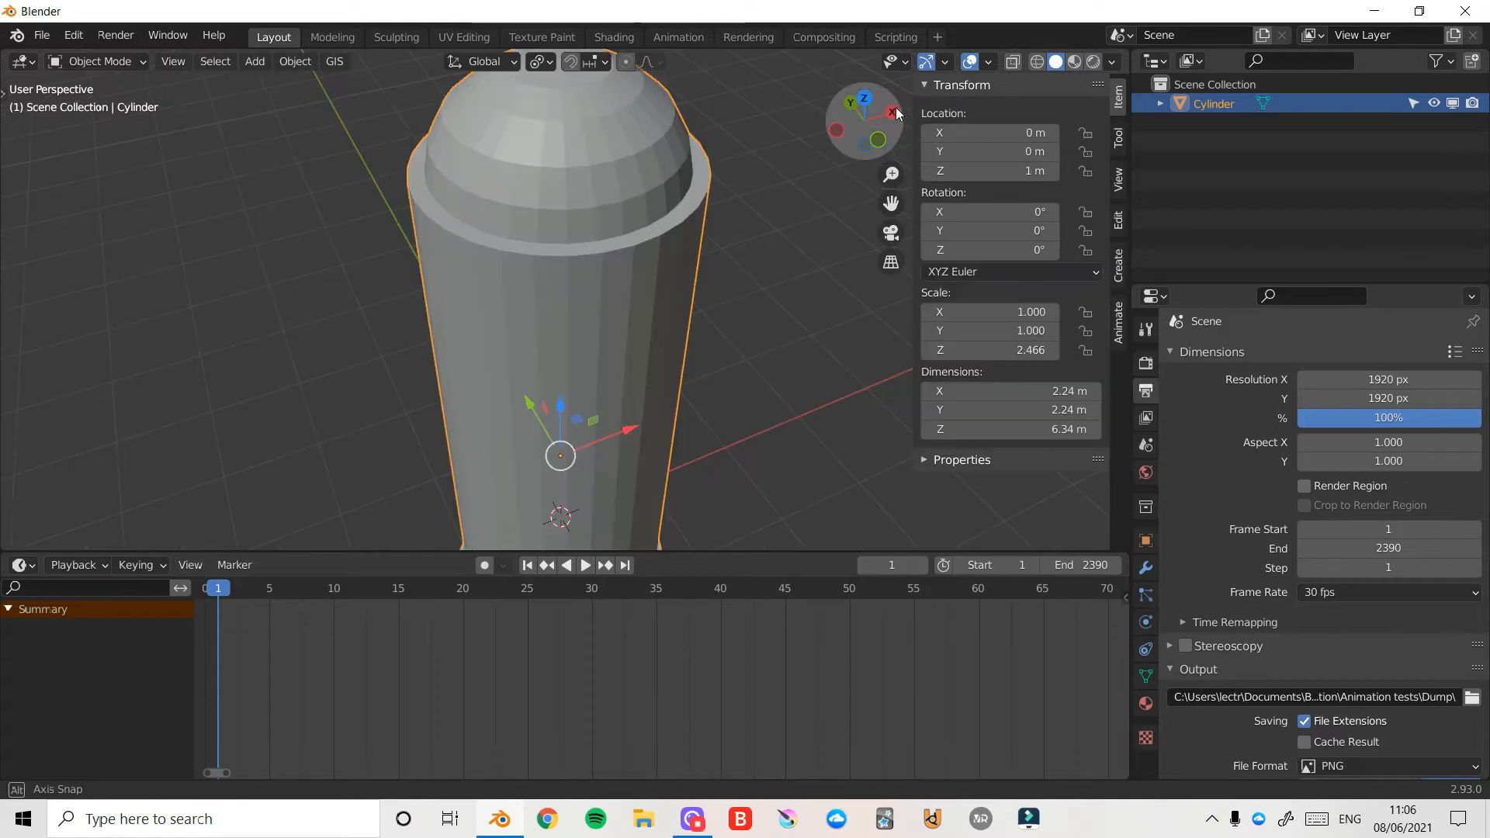
# - Shade the cylinder smooth in Object Mode and enable Auto Smooth for its normals at 30°
pyautogui.moveTo(898, 114); pyautogui.dragTo(890, 177)
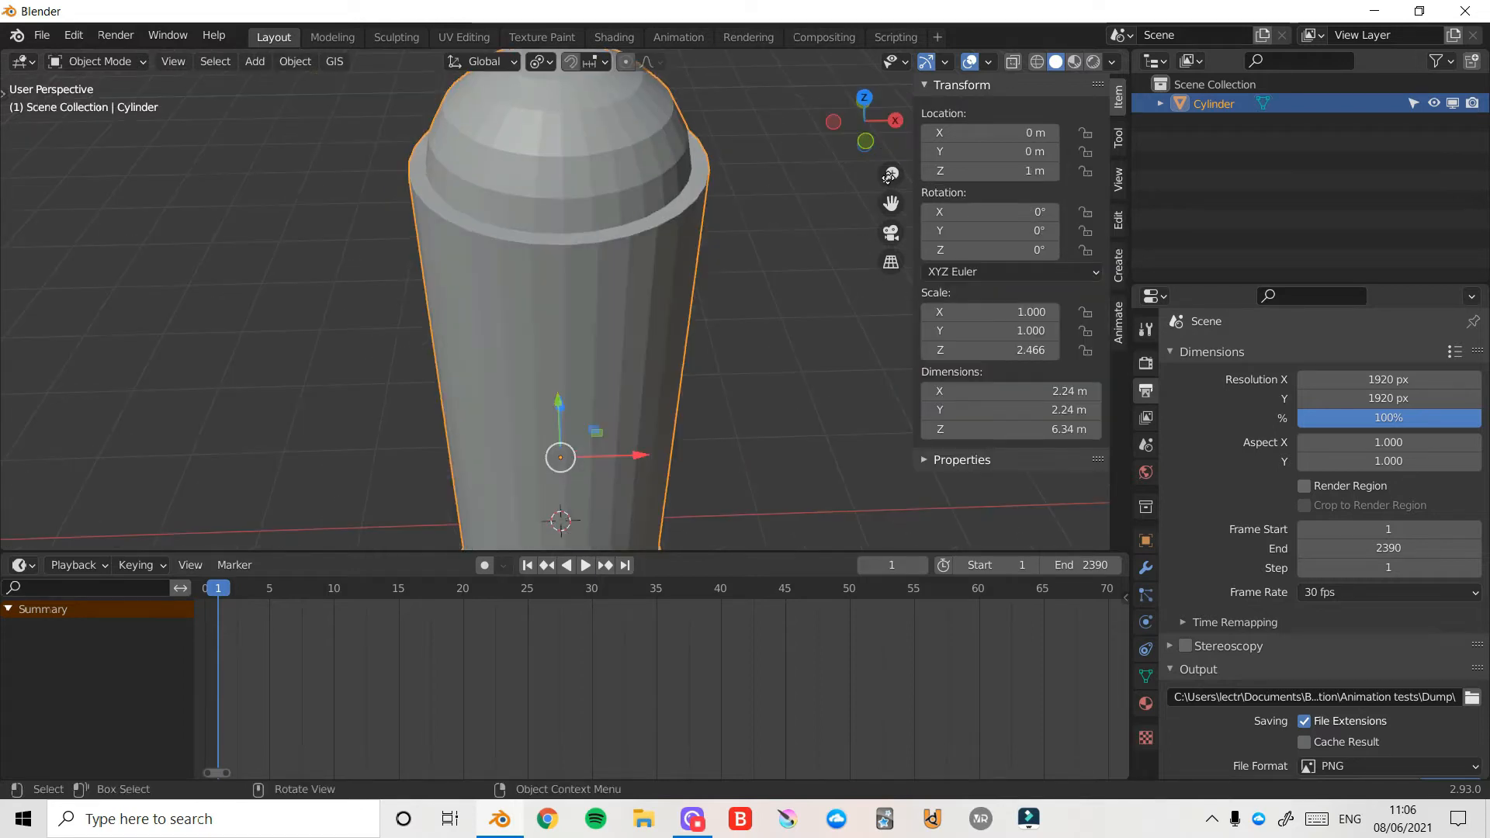
pyautogui.scroll(-4, 691, 261)
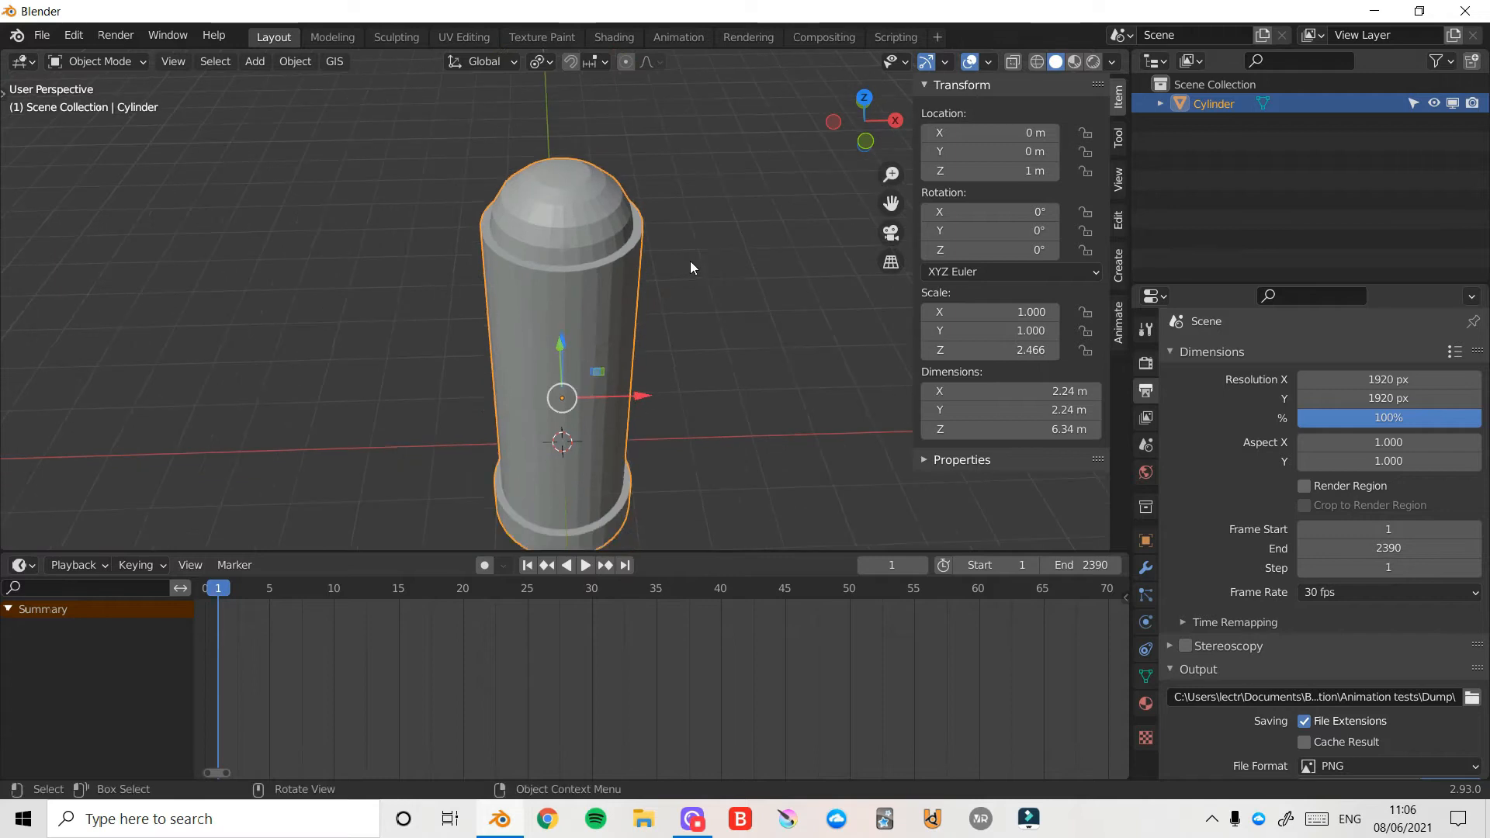
pyautogui.rightClick(691, 261)
pyautogui.click(660, 264)
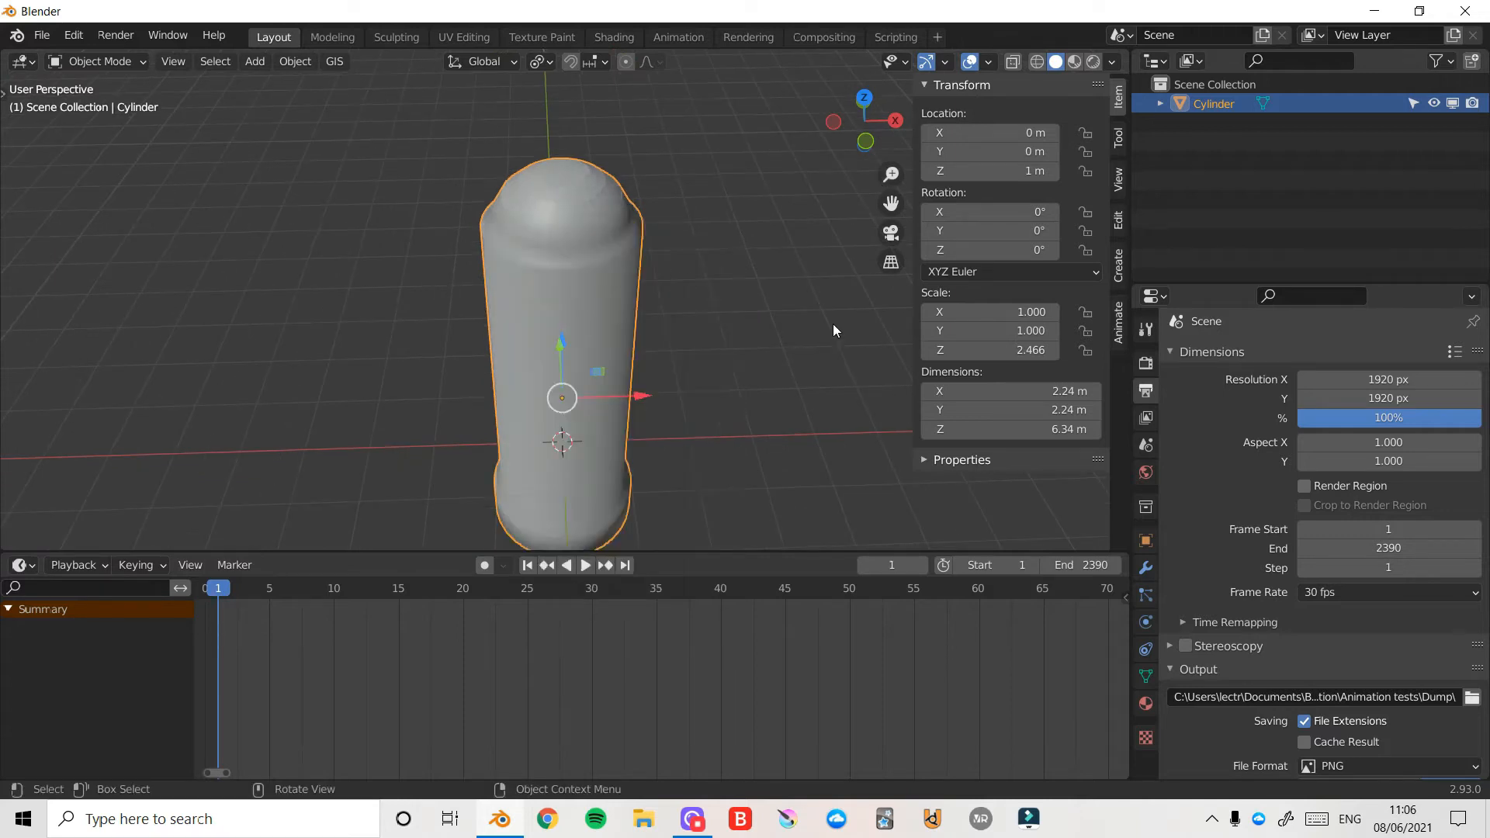
pyautogui.click(1146, 676)
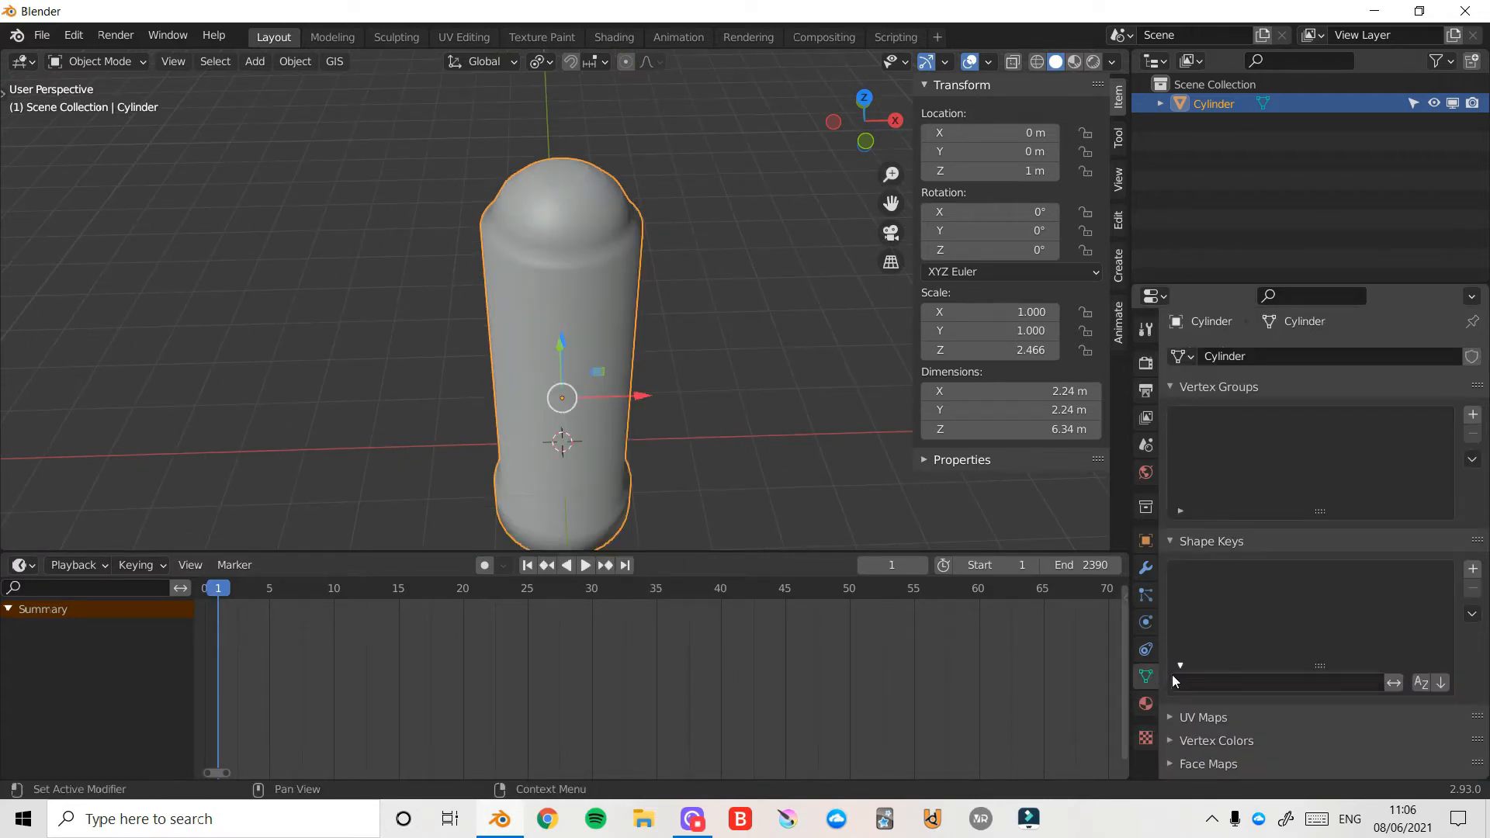
pyautogui.scroll(-5, 1346, 553)
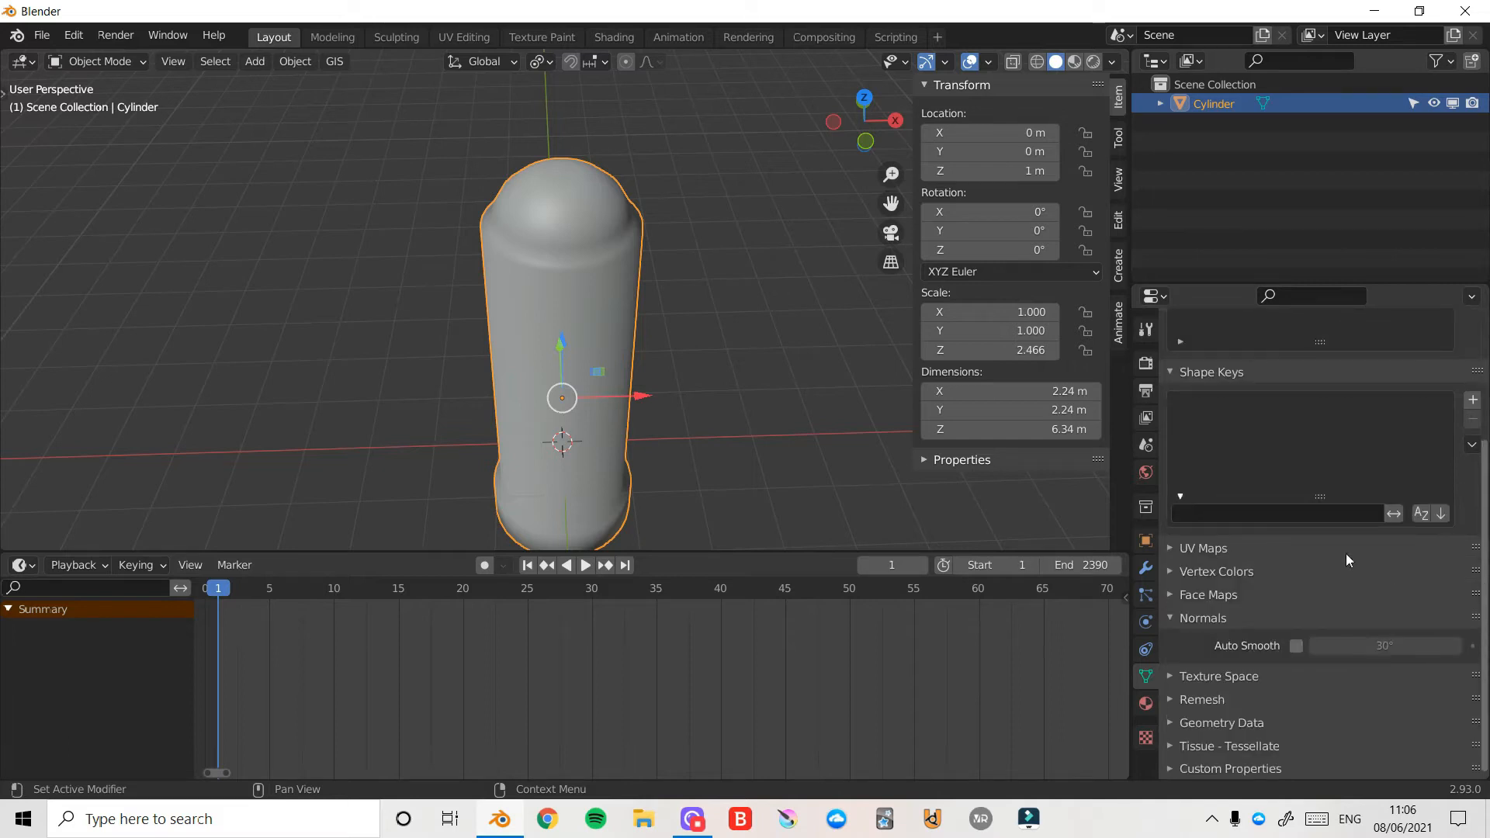
pyautogui.click(1297, 646)
# - Extrude the body's outer top rim loop about 1.34 m upward along Z, forming a sleeve around the dome
pyautogui.moveTo(864, 124); pyautogui.dragTo(641, 243)
pyautogui.hotkey('ctrl', 'Tab')
pyautogui.click(866, 231)
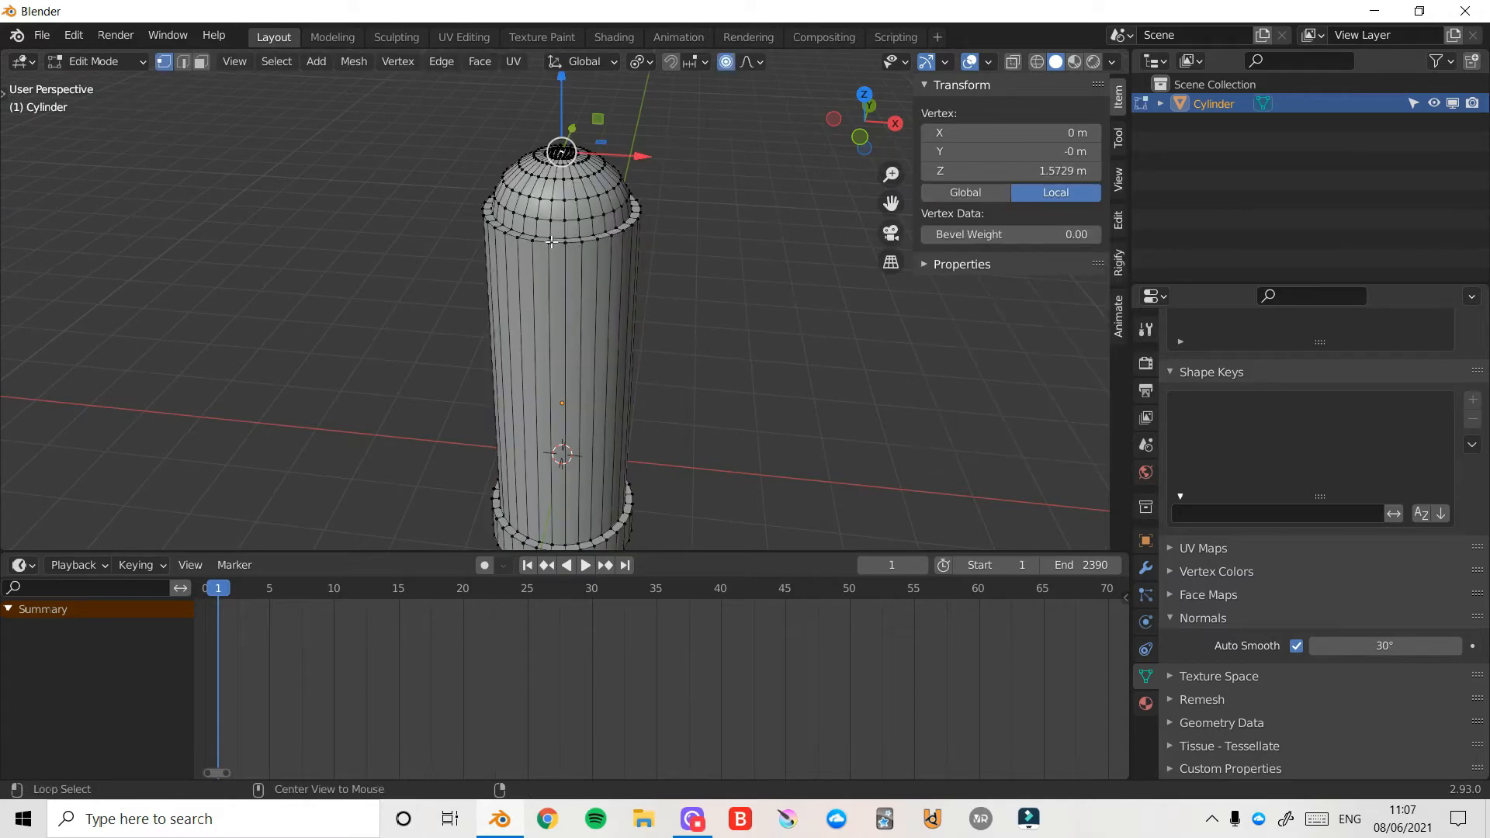
pyautogui.keyDown('alt'); pyautogui.click(567, 244); pyautogui.keyUp('alt')
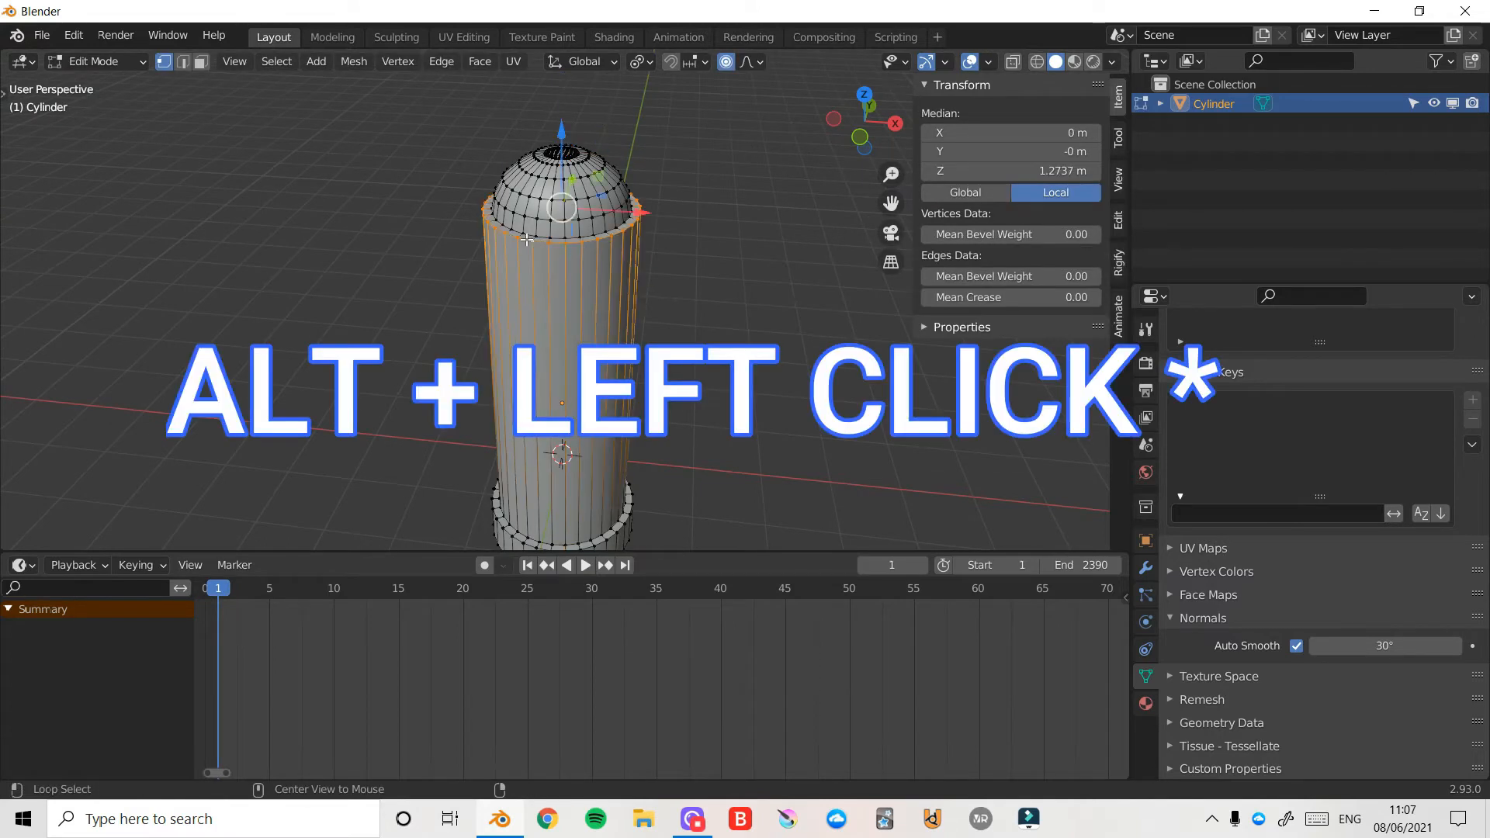
pyautogui.press('g')
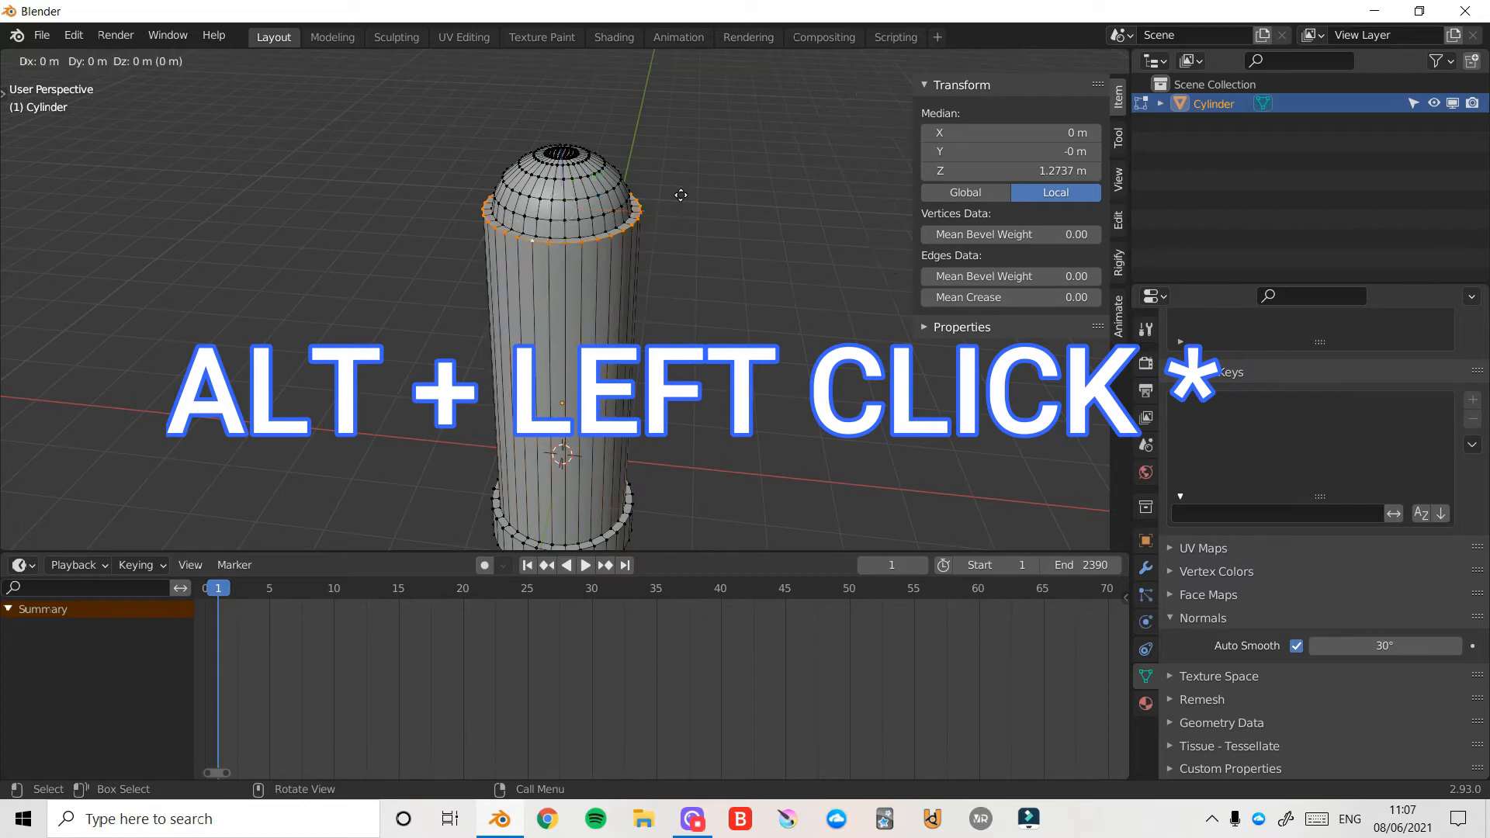
pyautogui.press('z')
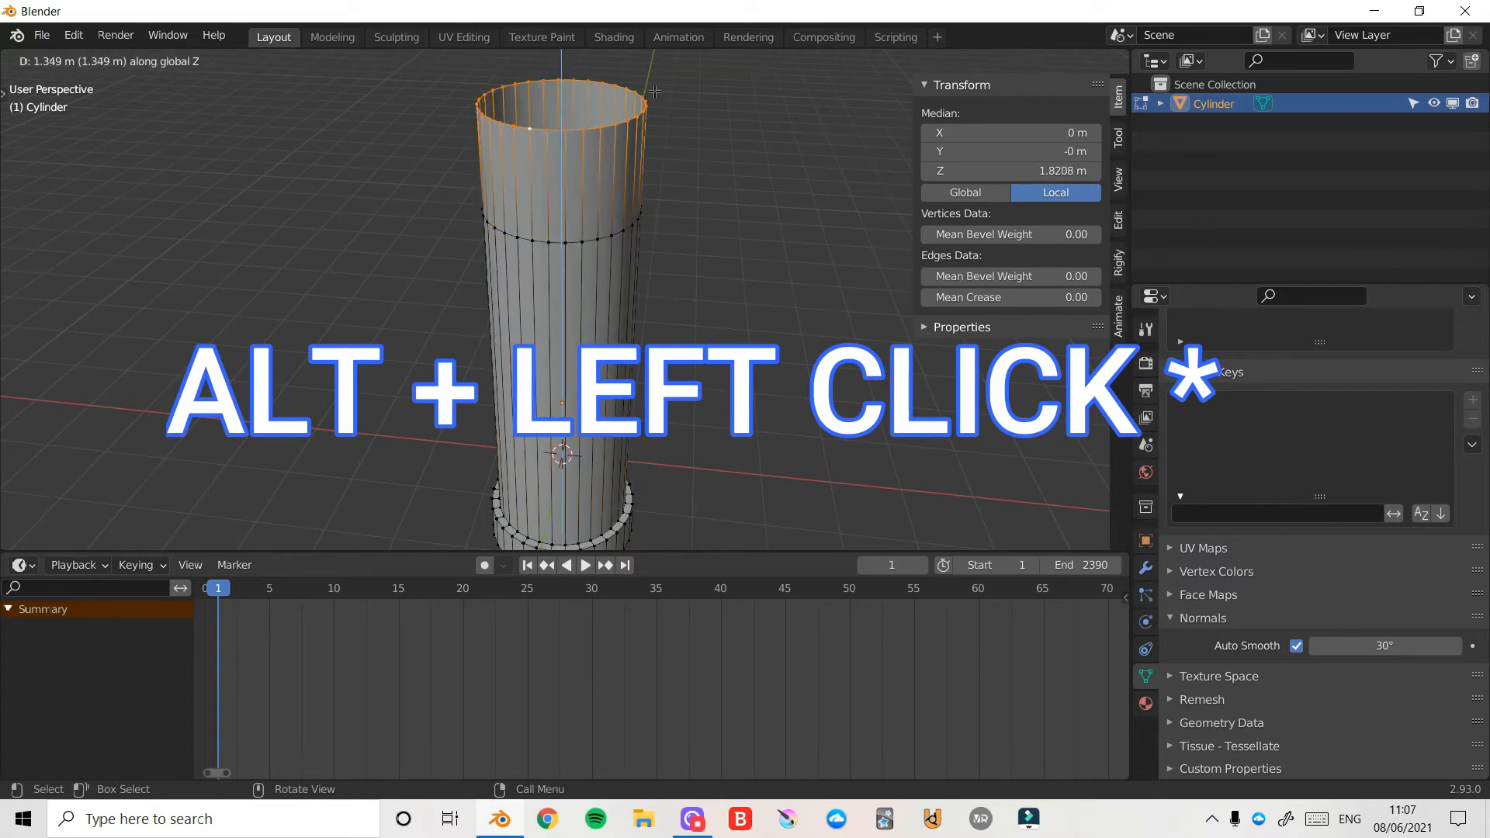
pyautogui.click(655, 91)
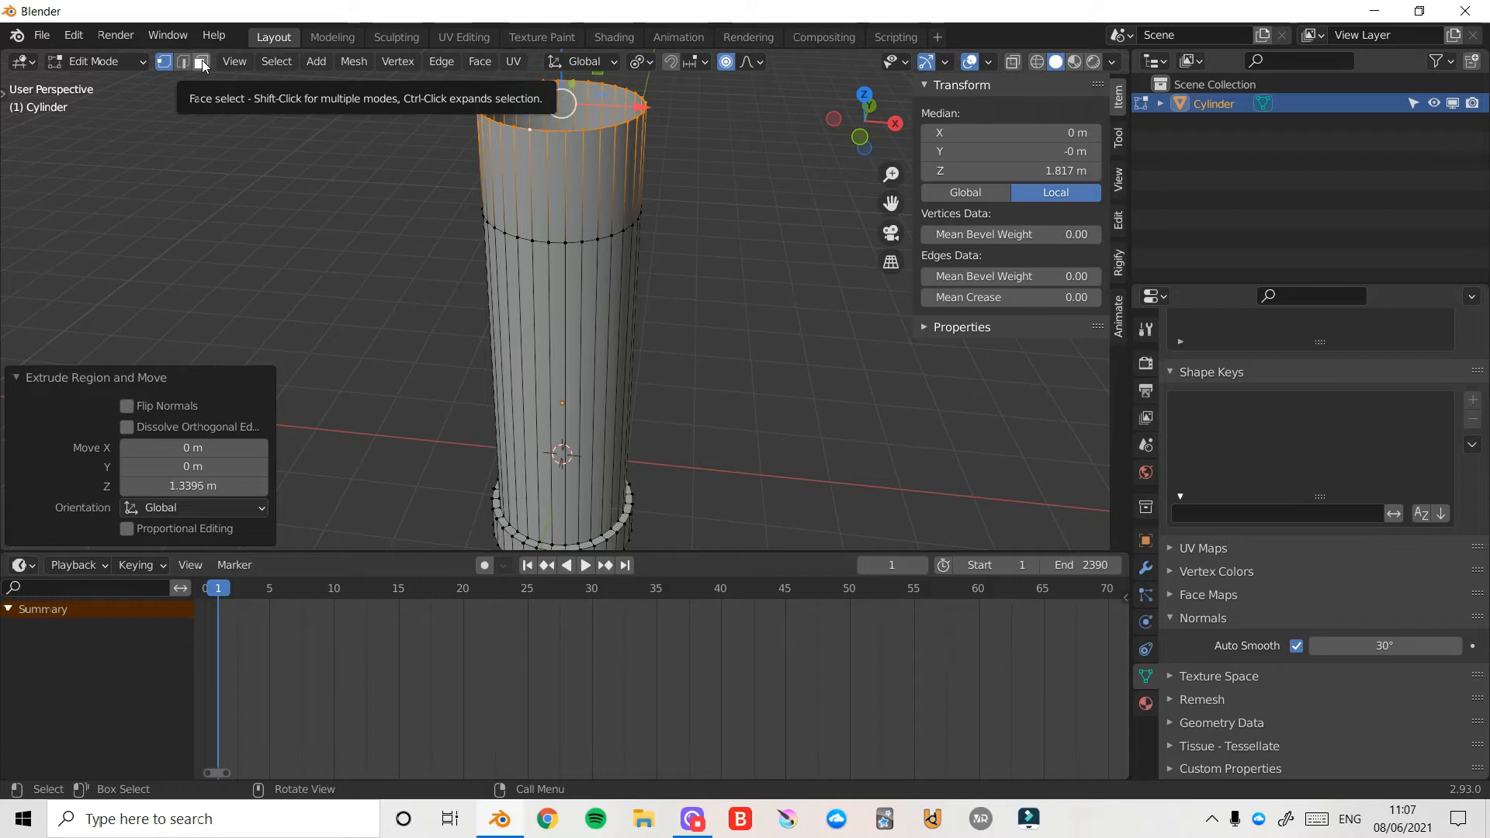
# - Select the extruded sleeve's ring of faces and separate the selection into its own object
pyautogui.click(201, 63)
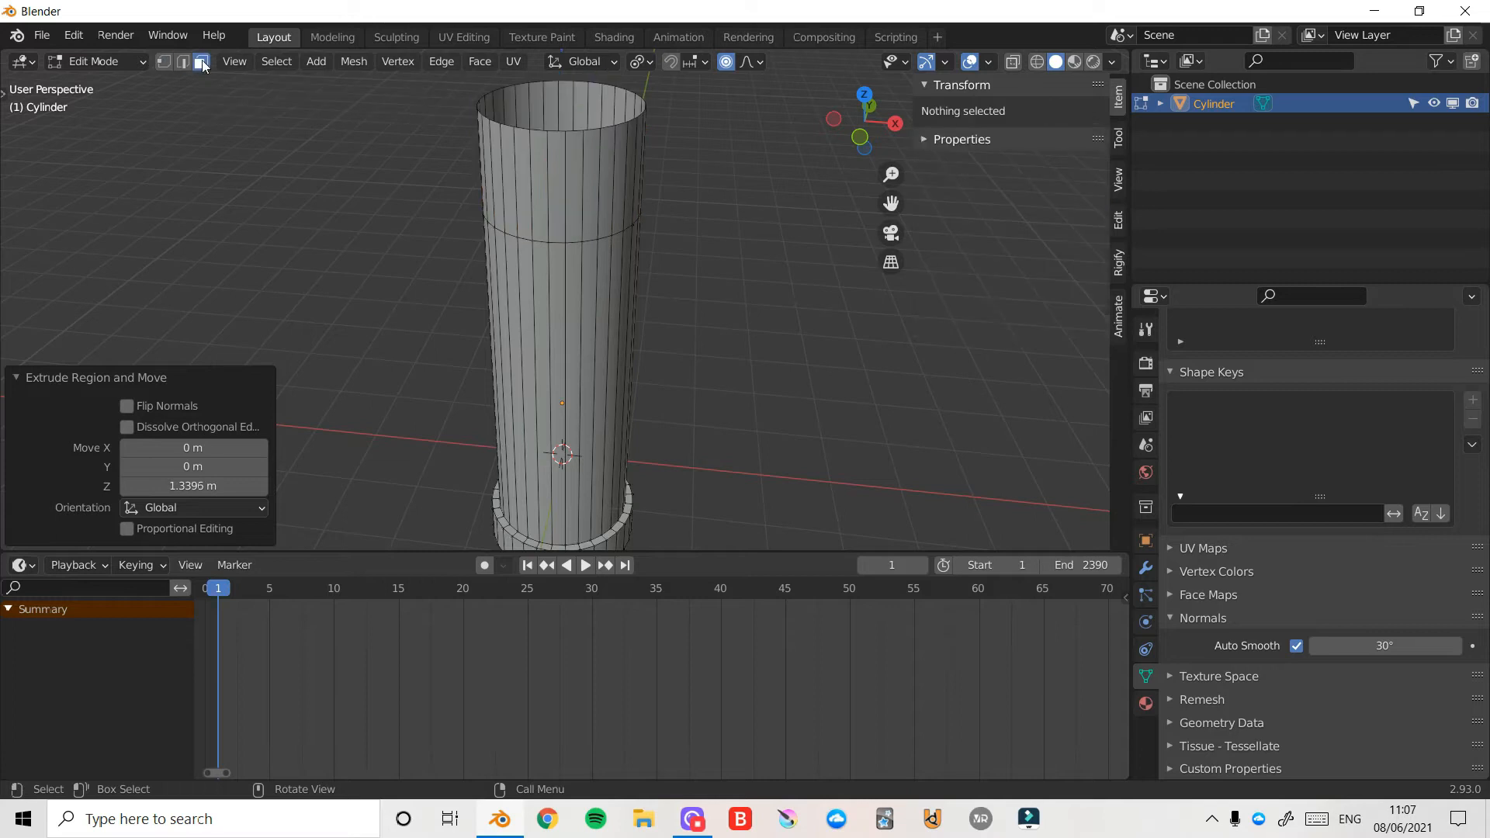
pyautogui.keyDown('alt'); pyautogui.click(566, 184); pyautogui.keyUp('alt')
pyautogui.rightClick(822, 184)
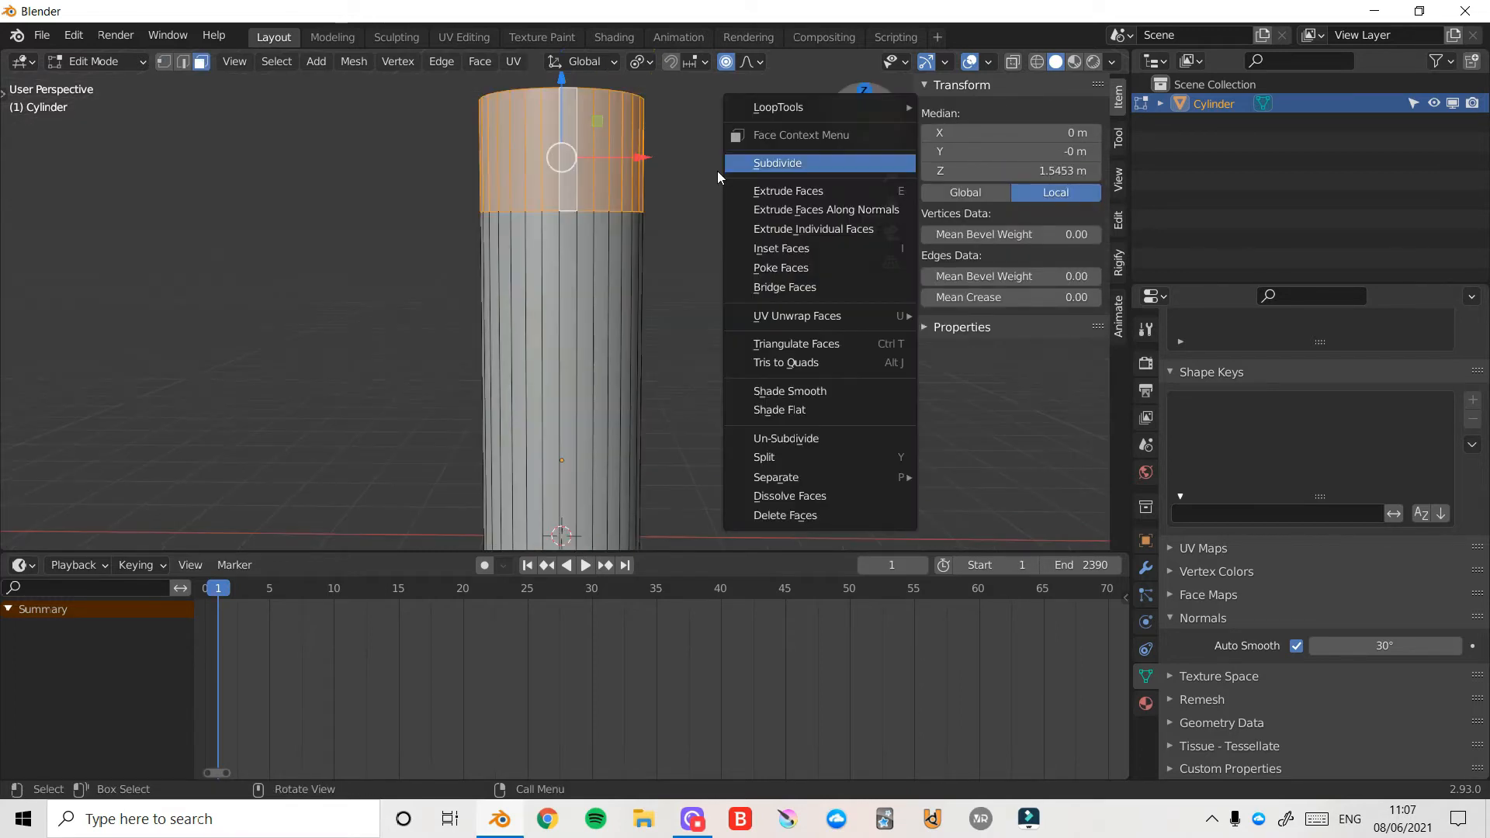
pyautogui.rightClick(686, 231)
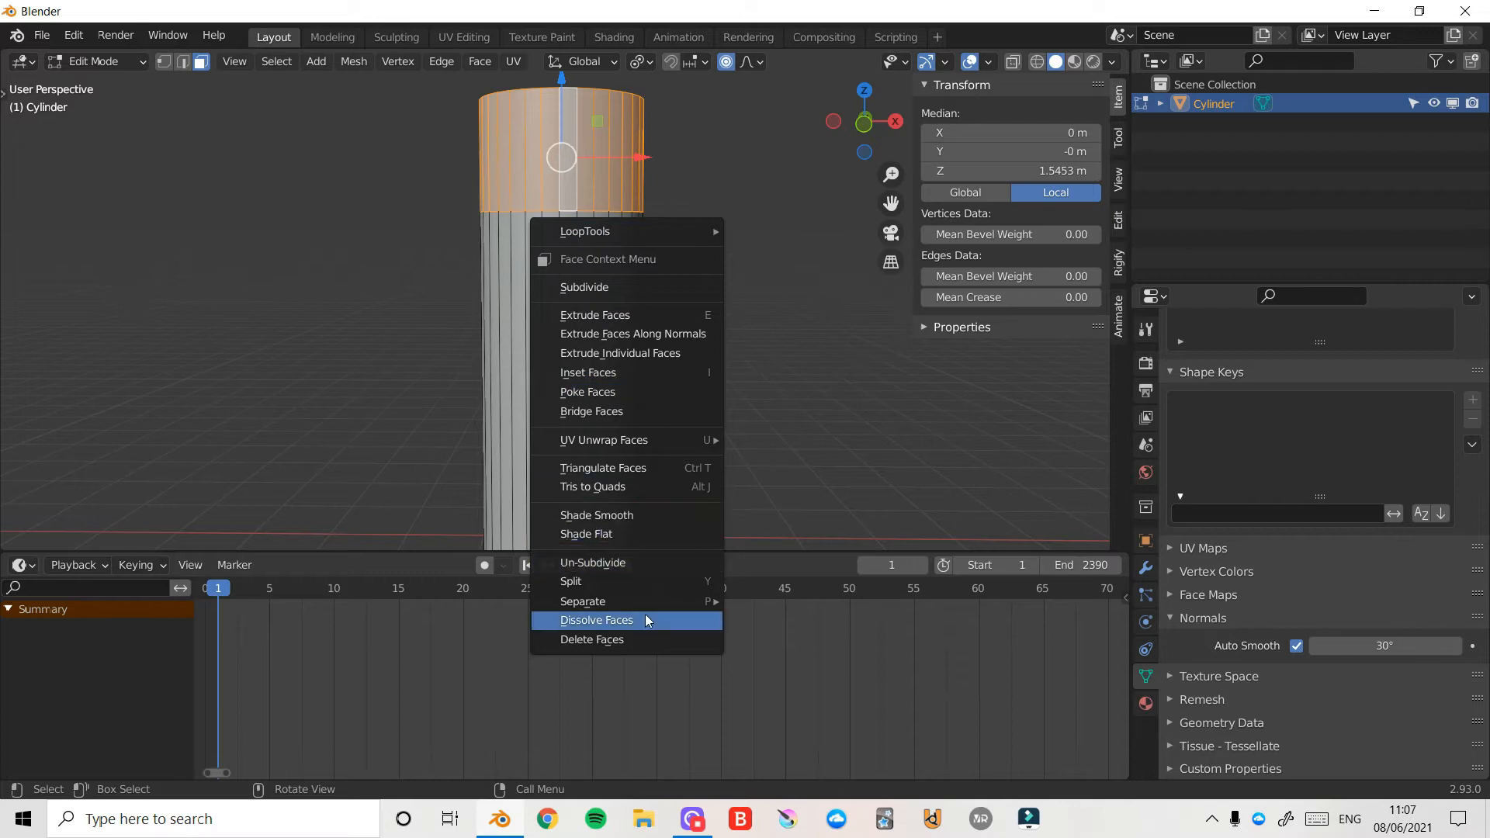
pyautogui.moveTo(646, 601)
pyautogui.click(787, 601)
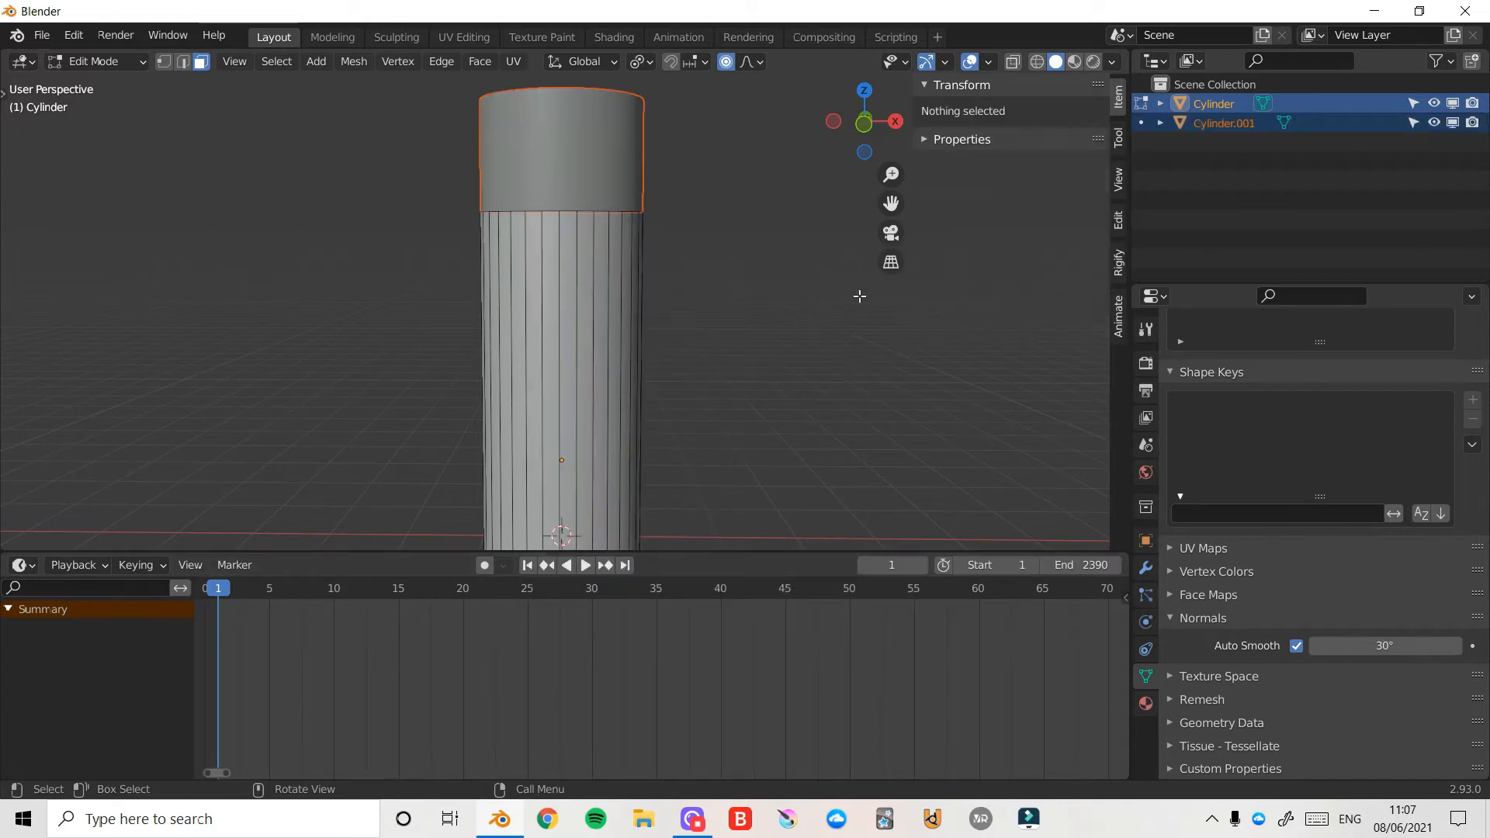
# - Return to Object Mode and rename the main body object as MainTap
pyautogui.press('Tab')
pyautogui.click(598, 156)
pyautogui.click(613, 355)
pyautogui.click(612, 137)
pyautogui.click(612, 371)
pyautogui.doubleClick(1217, 105)
pyautogui.write('MainTap')
pyautogui.press('Return')
# - Rename the separated sleeve object as TapHandle
pyautogui.click(1223, 104)
pyautogui.doubleClick(1223, 104)
pyautogui.write('TapHan')
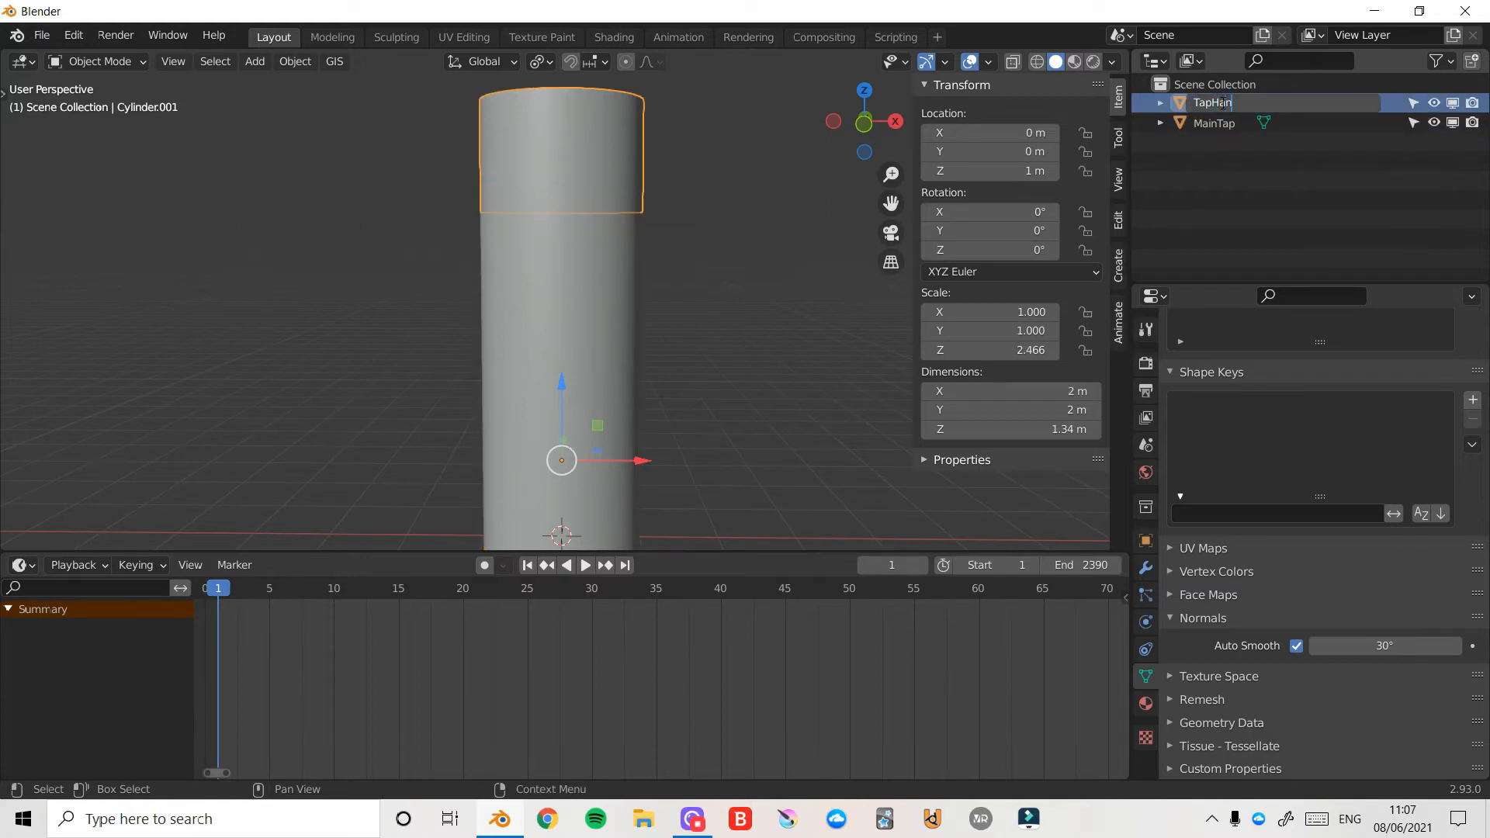
pyautogui.write('dle')
pyautogui.press('Return')
# - Move TapHandle about 0.09 m upward along Z, leaving a small gap above the body
pyautogui.press('g')
pyautogui.press('z')
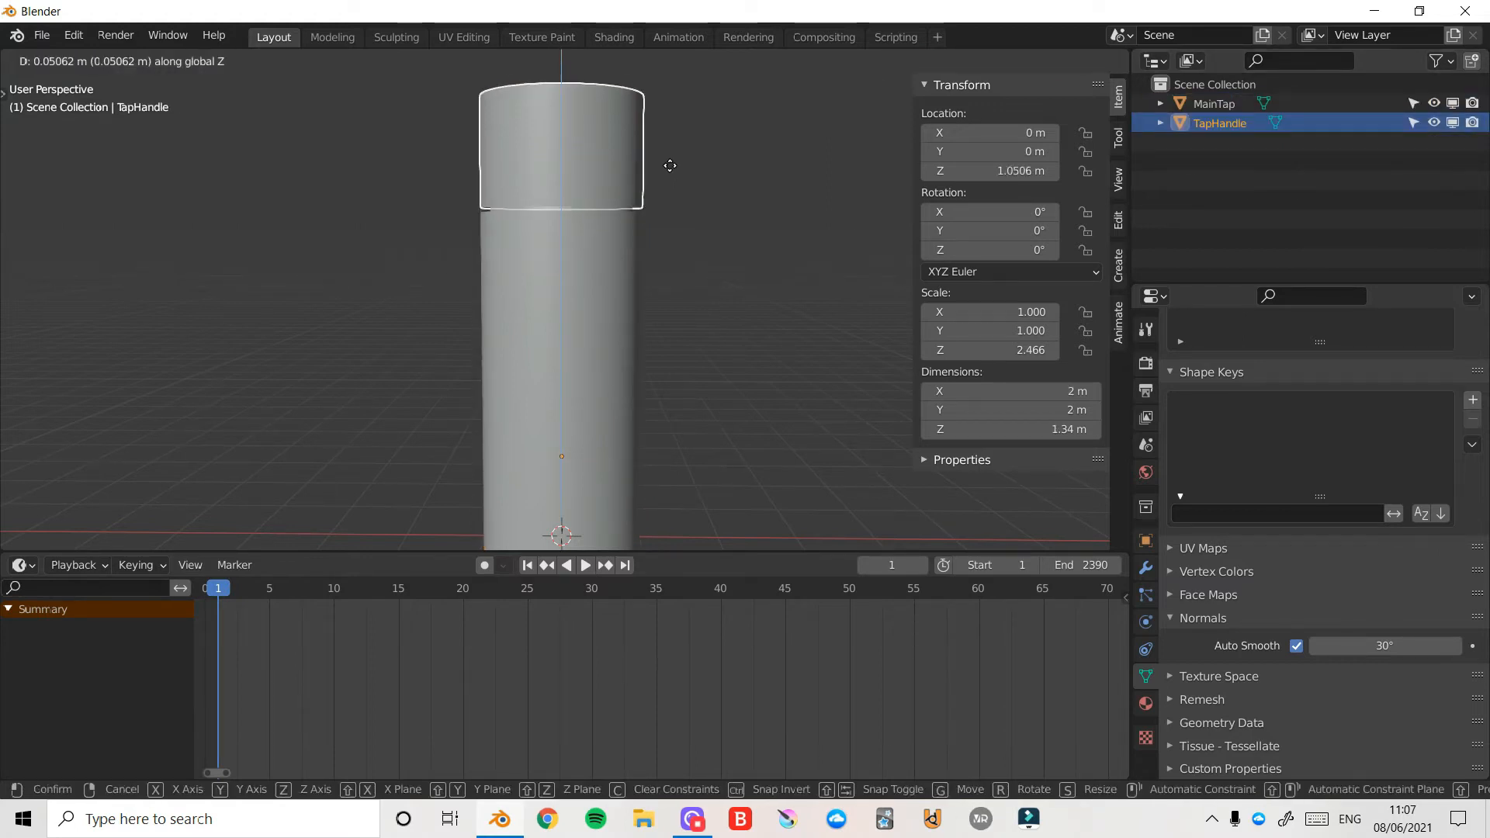
pyautogui.click(671, 165)
# - Hide MainTap and extrude TapHandle's bottom edge loop inward, scaling it horizontally to about 0.854
pyautogui.moveTo(670, 165); pyautogui.dragTo(676, 233, button='middle')
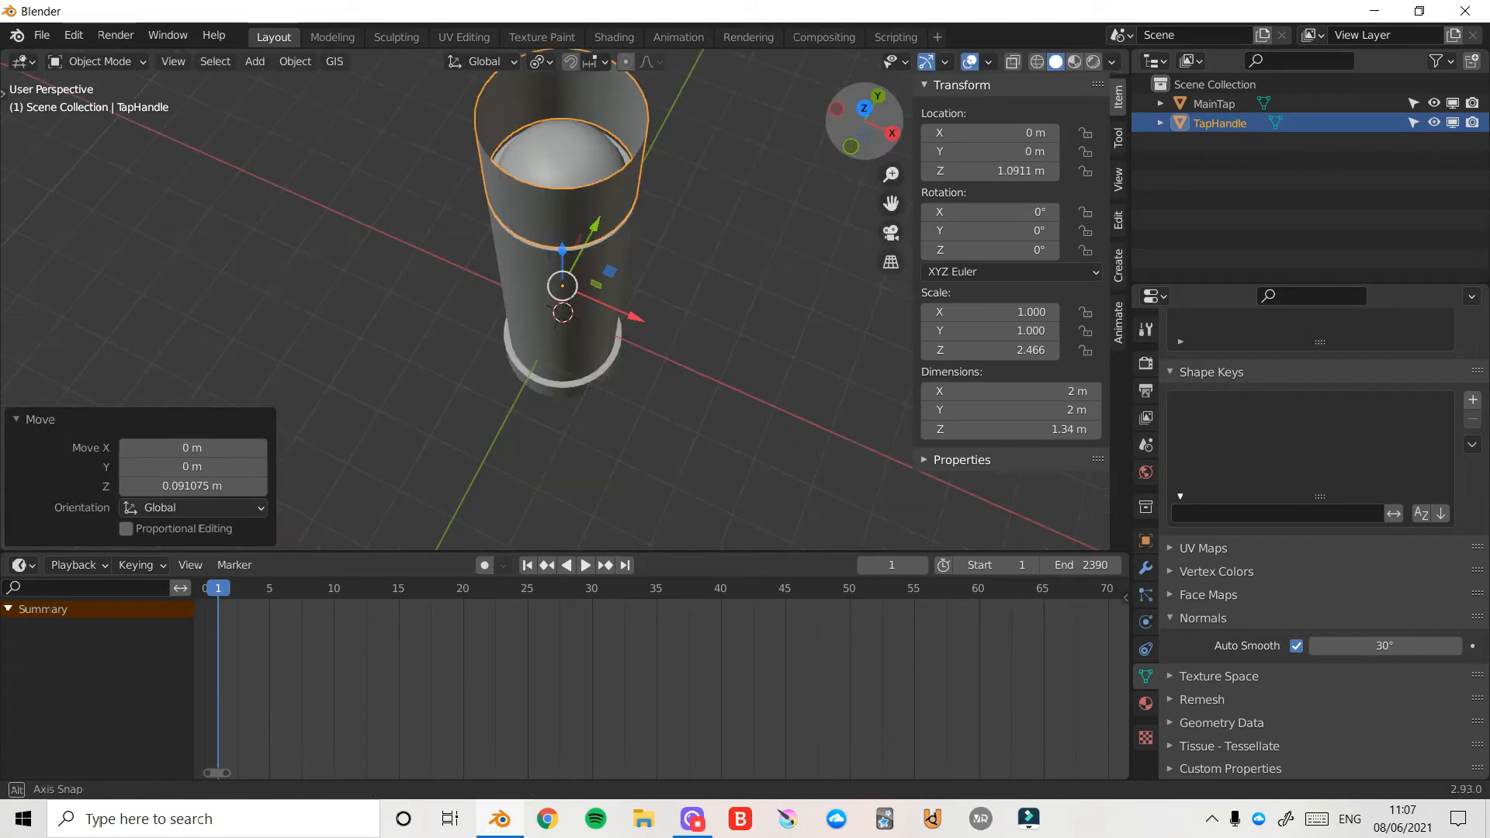
pyautogui.moveTo(947, 104); pyautogui.dragTo(1412, 128, button='middle')
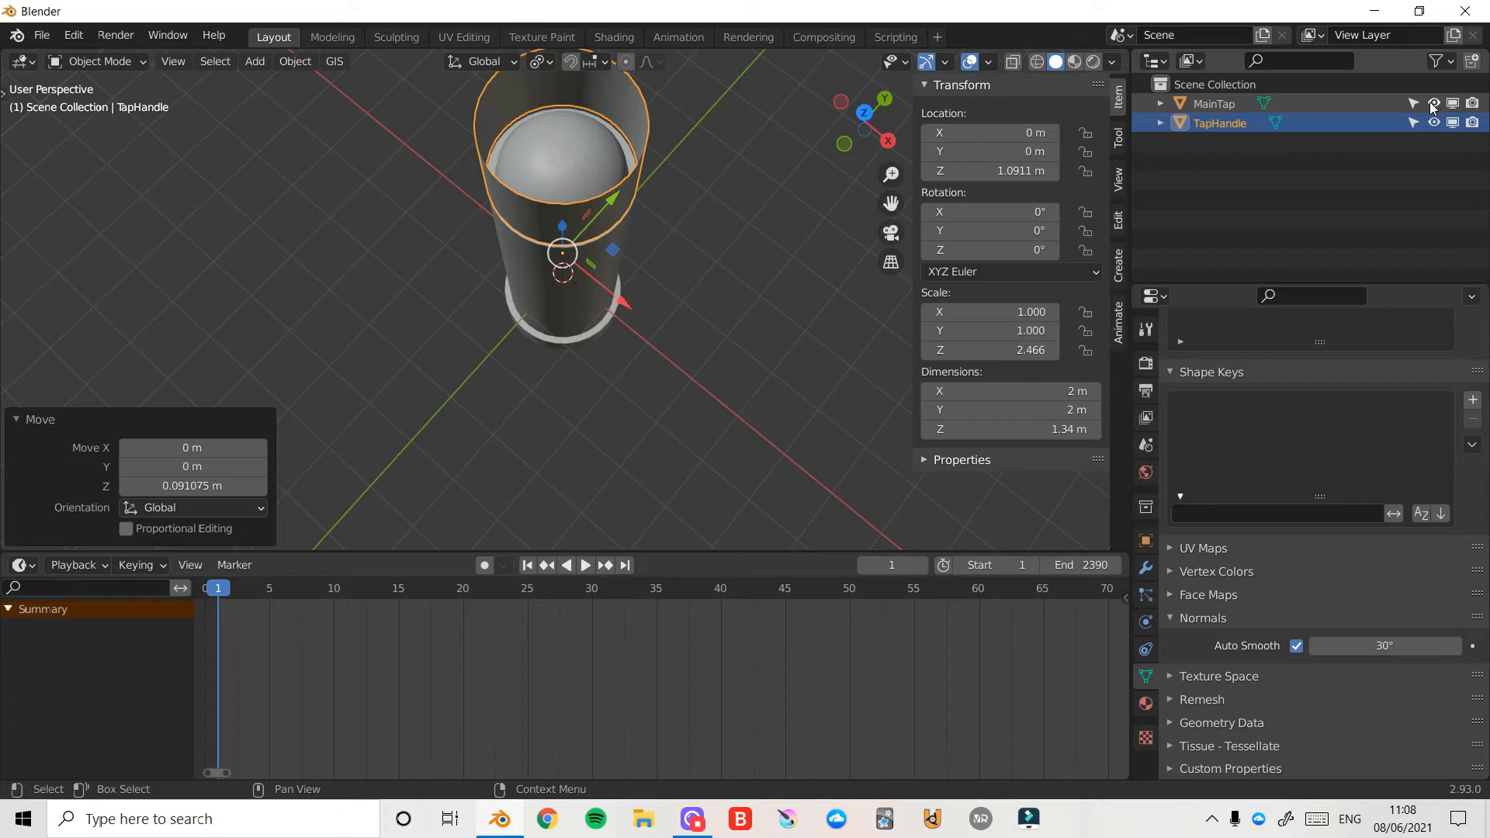
pyautogui.click(1435, 105)
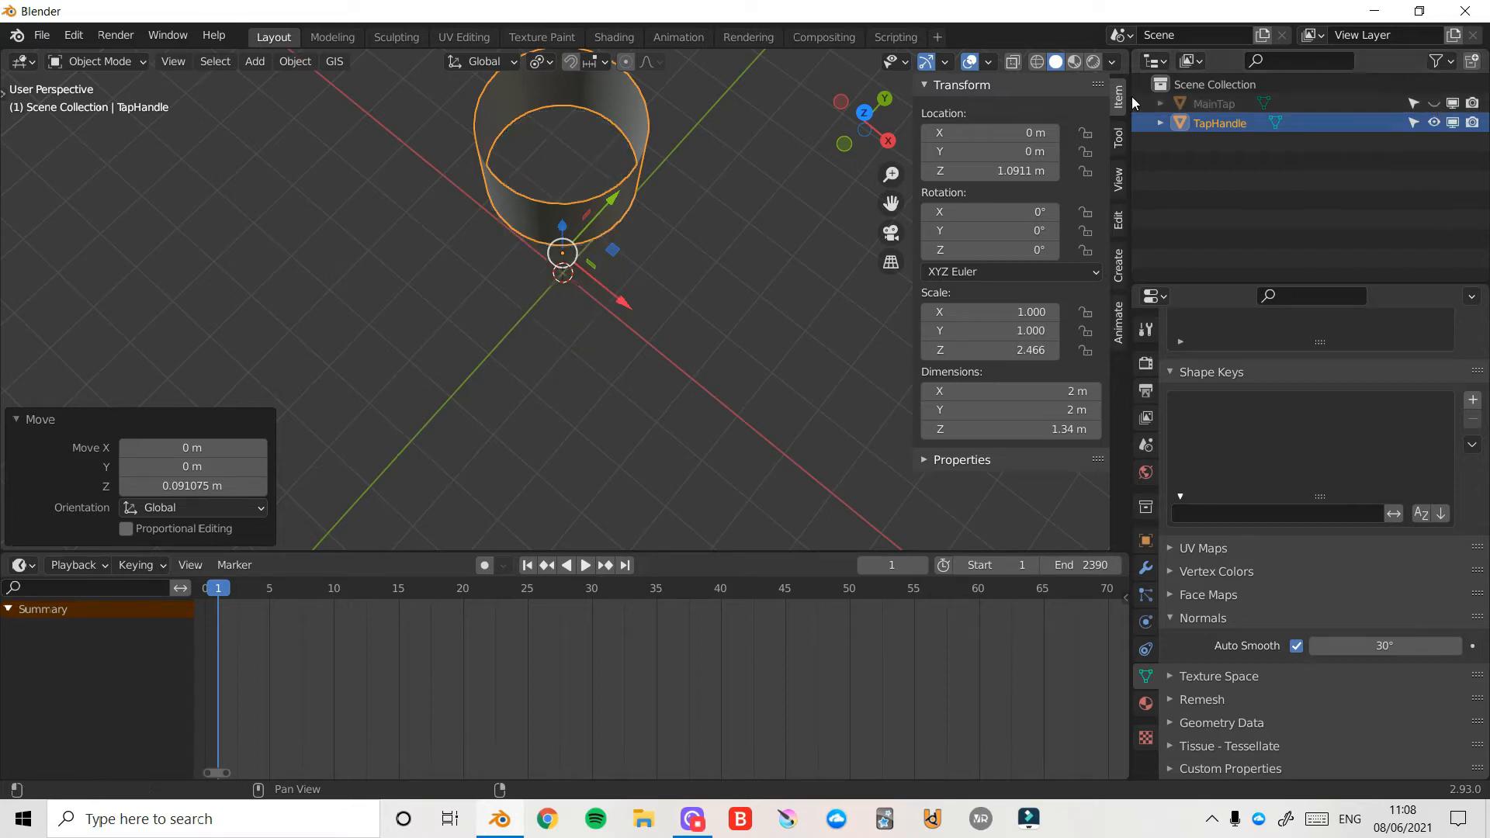
pyautogui.moveTo(837, 109); pyautogui.dragTo(862, 187)
pyautogui.hotkey('ctrl', 'Tab')
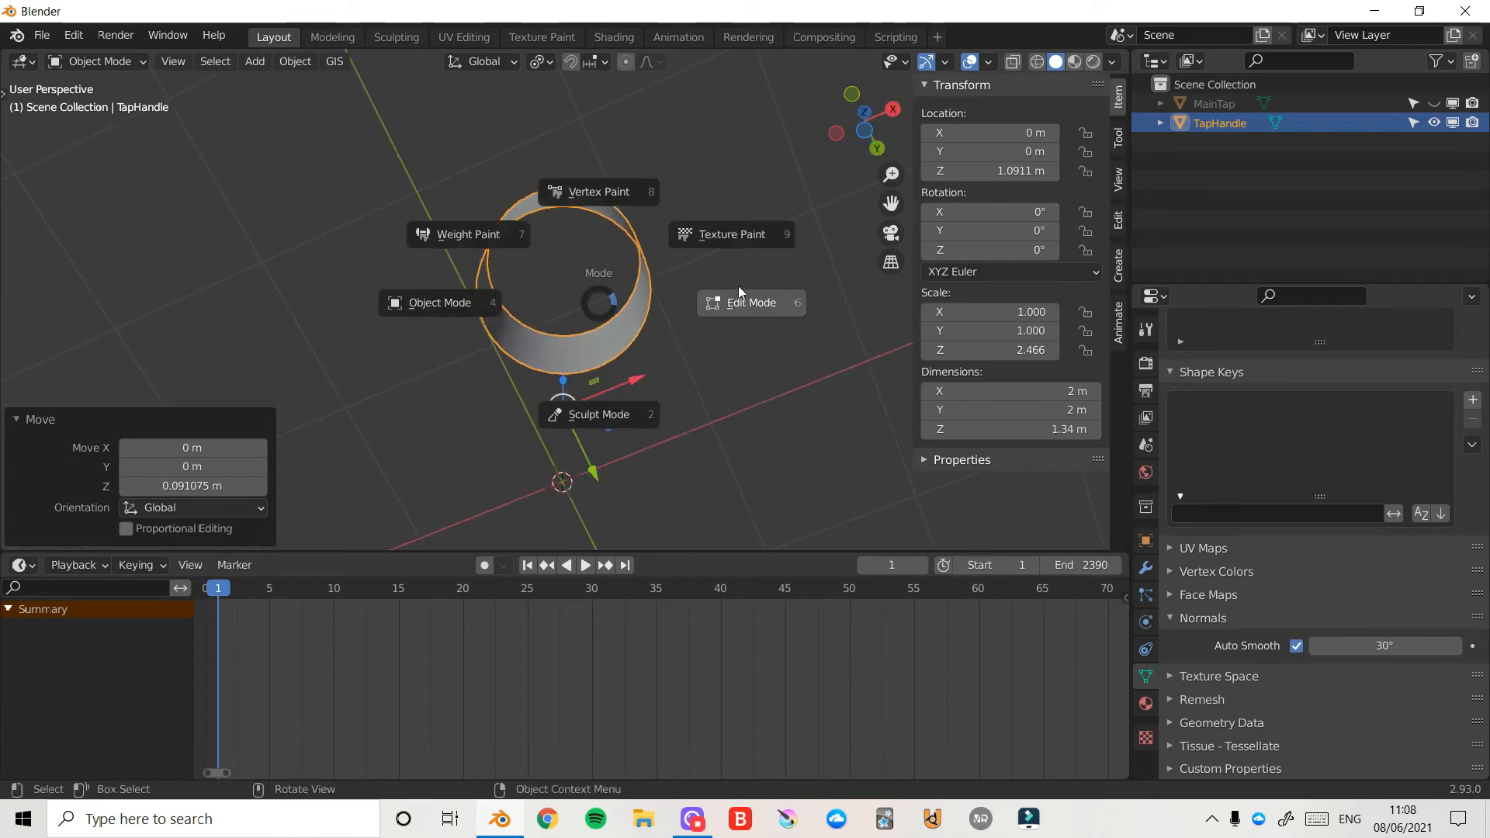
pyautogui.click(746, 302)
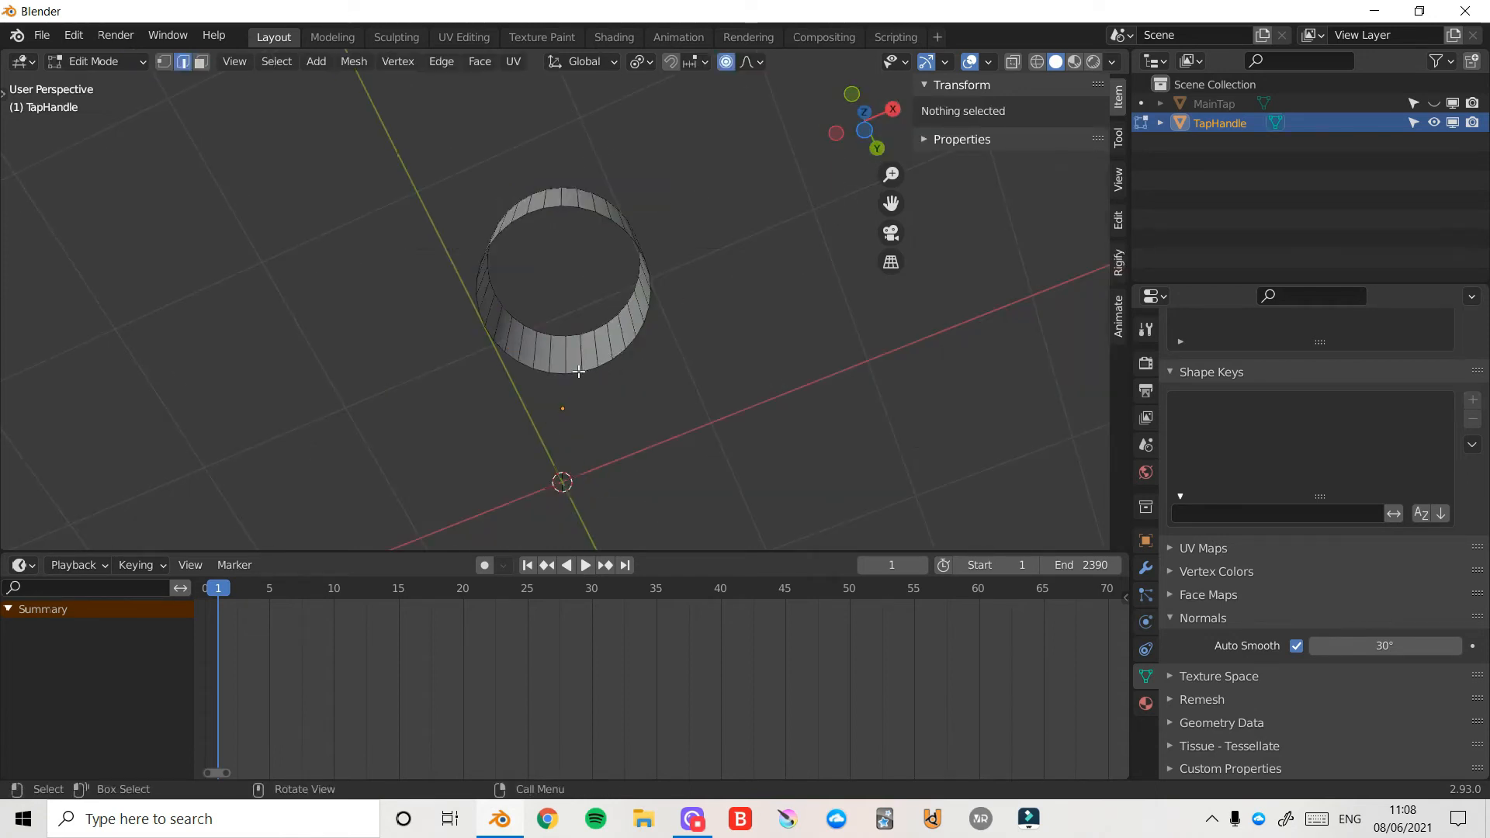
pyautogui.keyDown('alt'); pyautogui.click(641, 321); pyautogui.keyUp('alt')
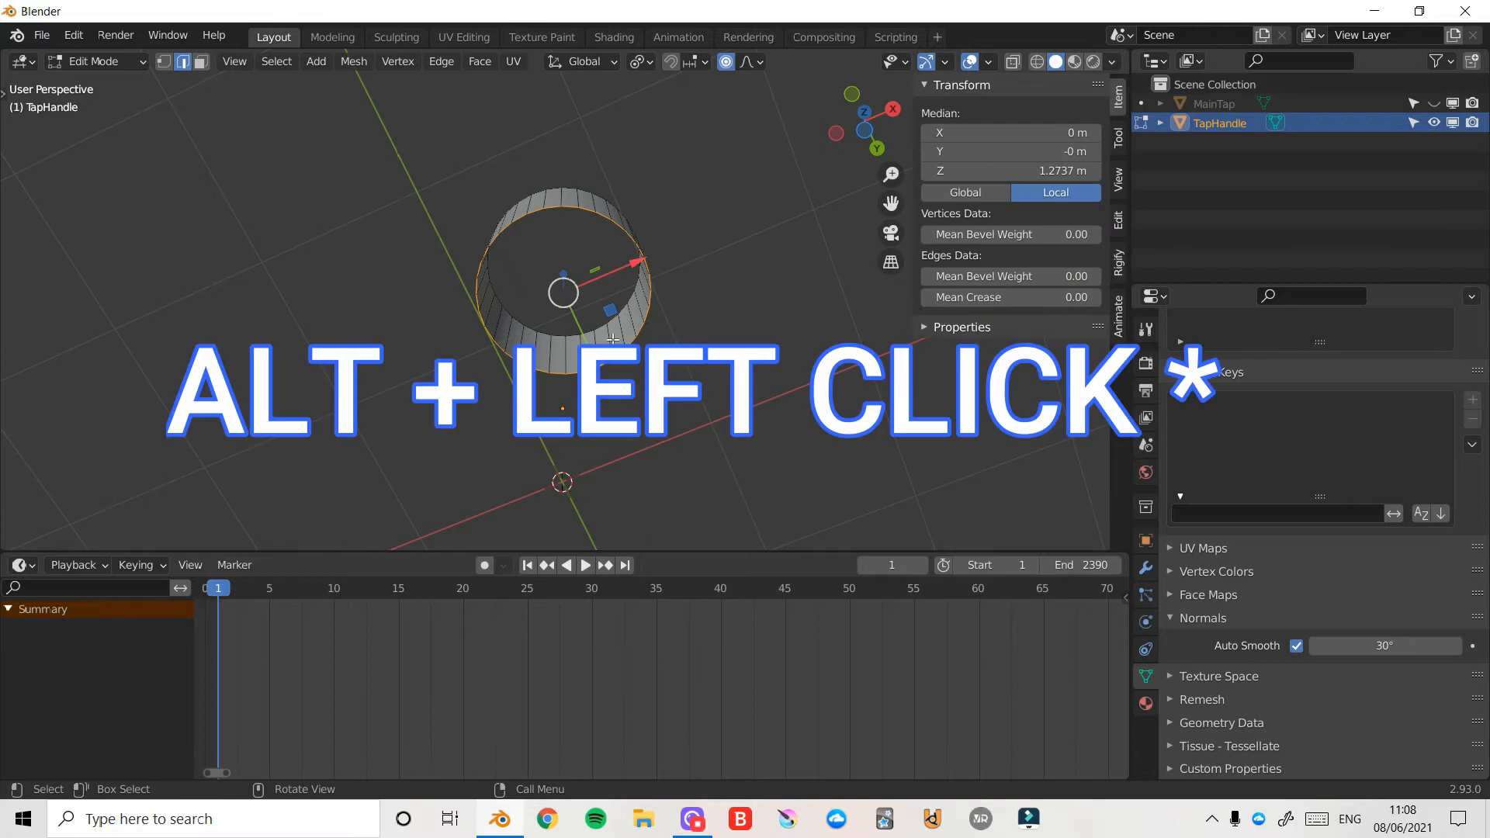
pyautogui.press('s')
pyautogui.hotkey('shift', 'z')
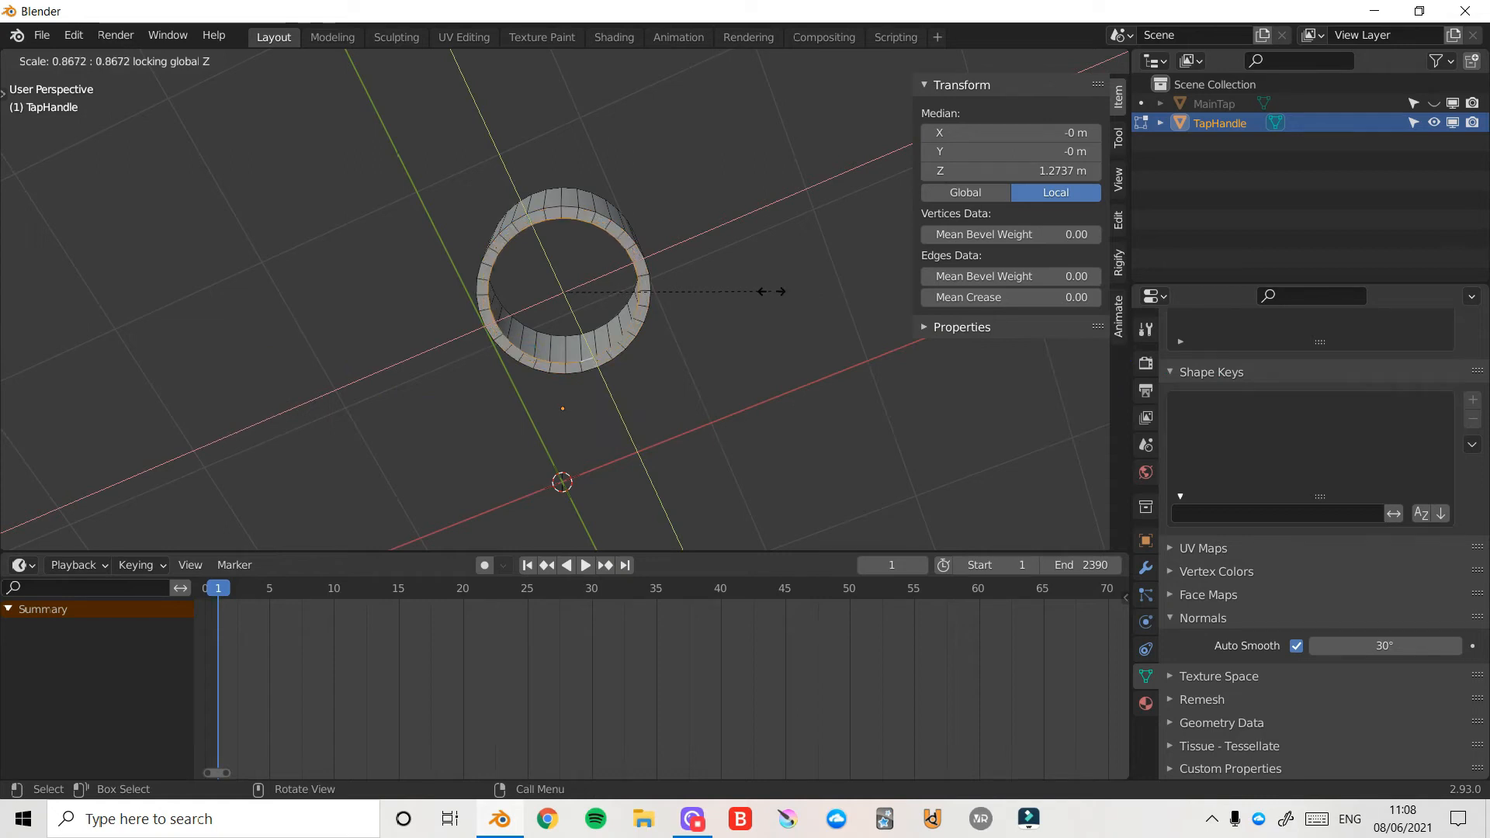
pyautogui.click(777, 286)
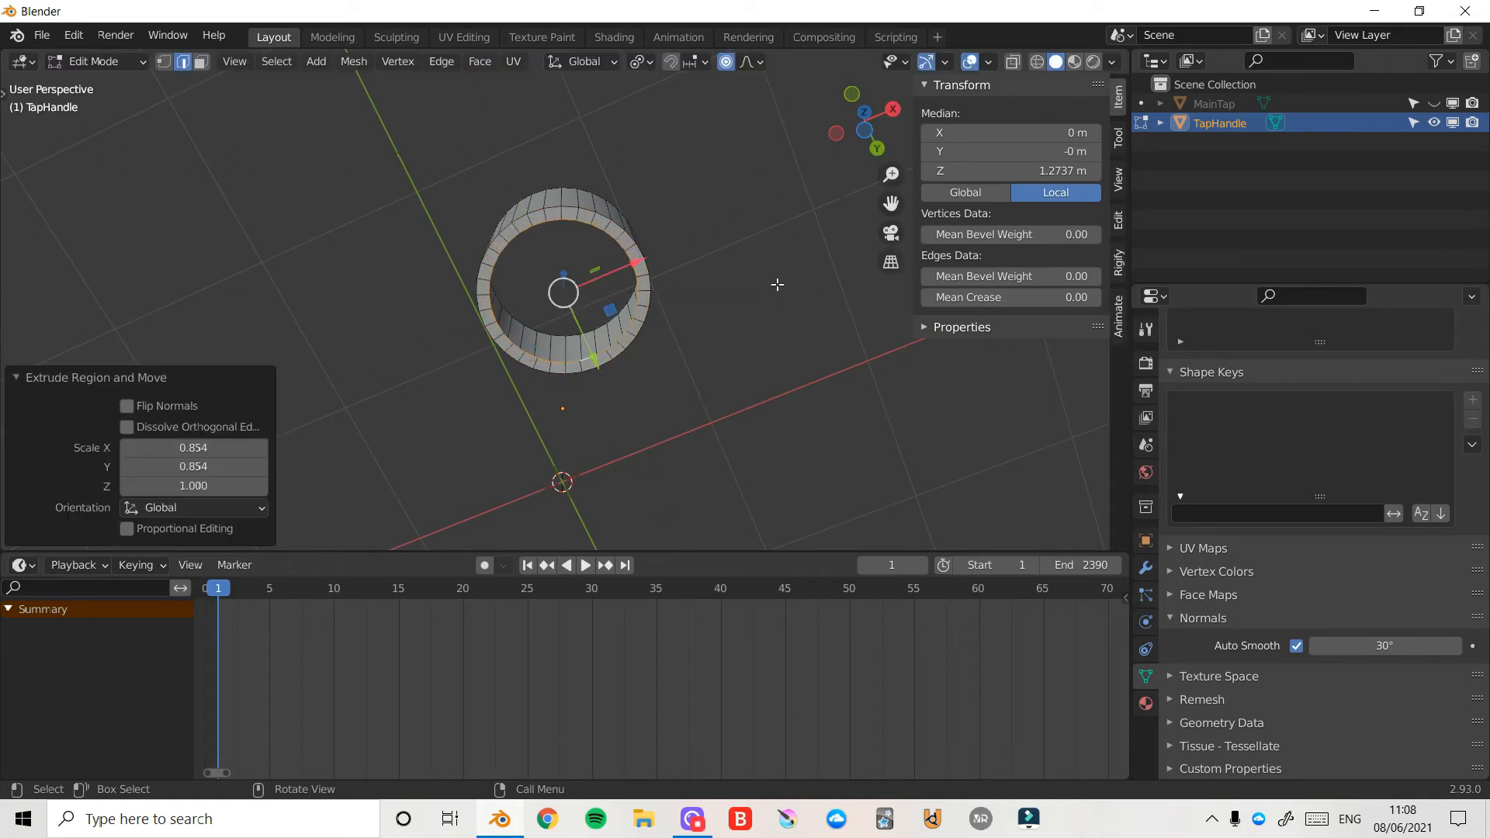
# - Unhide MainTap and, with proportional editing off, scale TapHandle's inner bottom edge loop horizontally to about 1.004, keeping Z locked
pyautogui.click(1434, 103)
pyautogui.moveTo(864, 124)
pyautogui.mouseDown()
pyautogui.moveTo(862, 159)
pyautogui.moveTo(892, 169)
pyautogui.moveTo(891, 130)
pyautogui.mouseUp()
pyautogui.hotkey('shift', 'z')
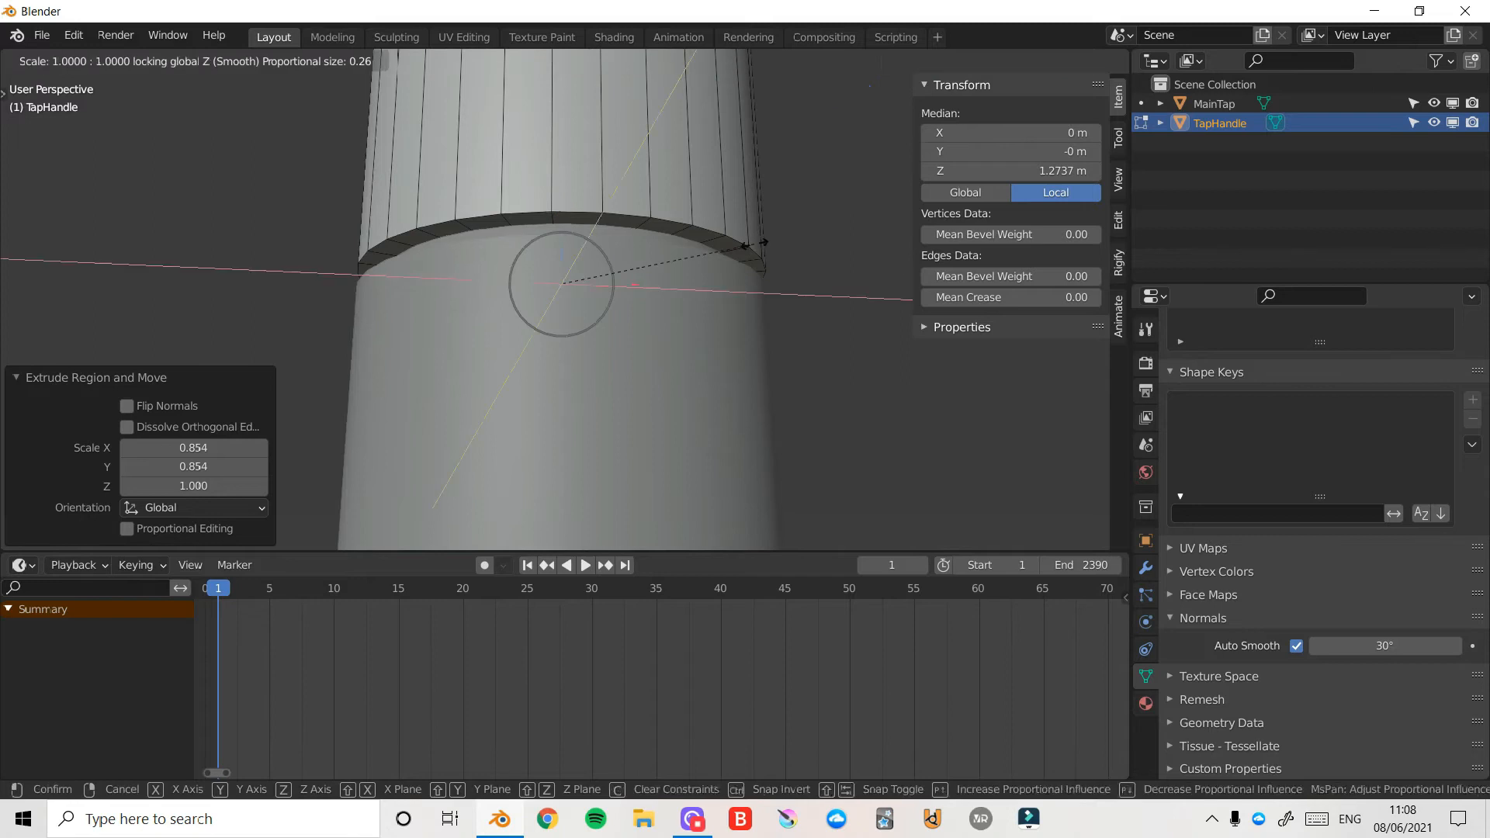
pyautogui.press('Escape')
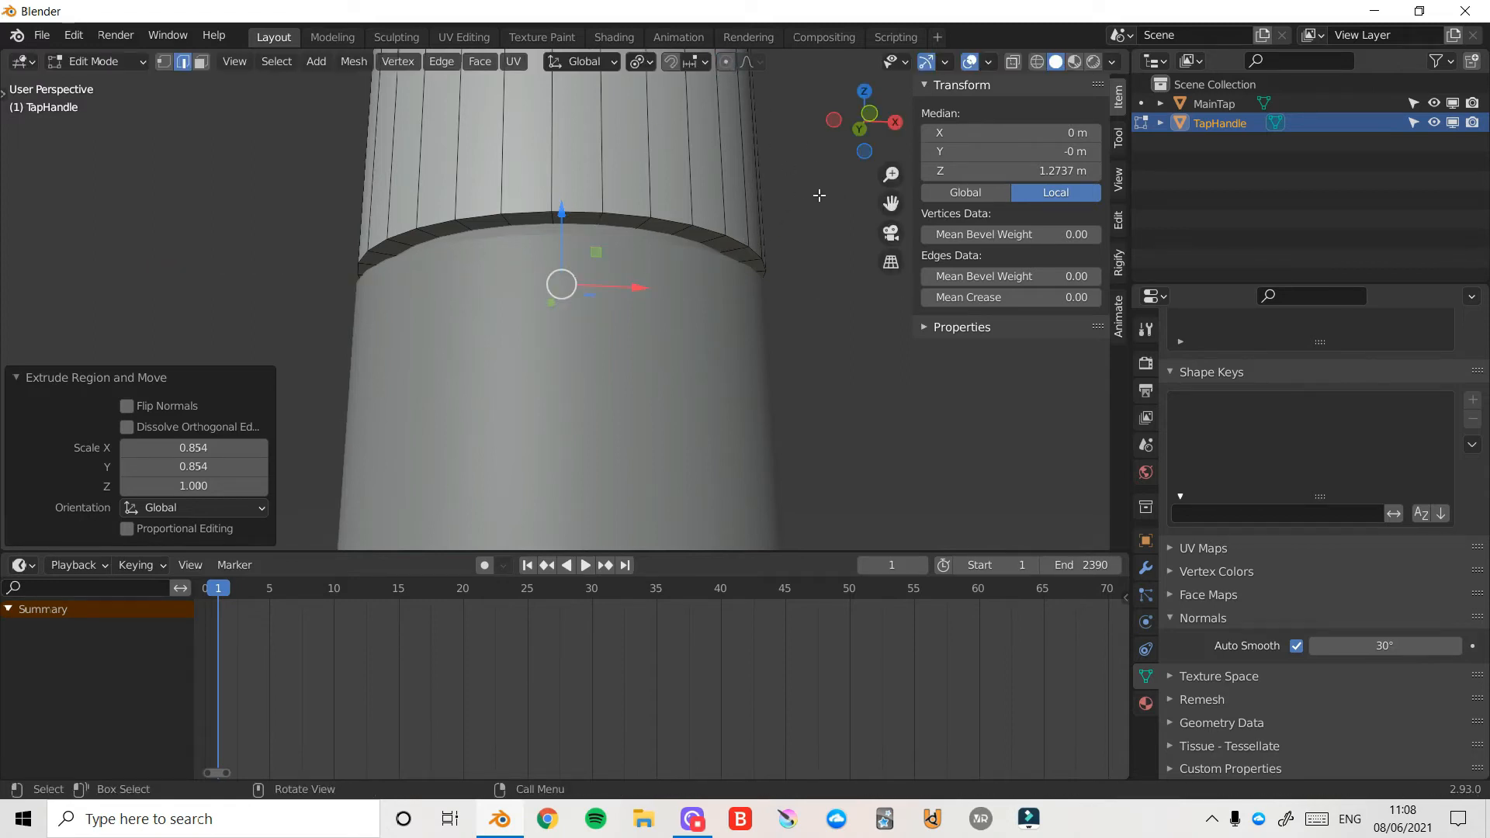
pyautogui.press('s')
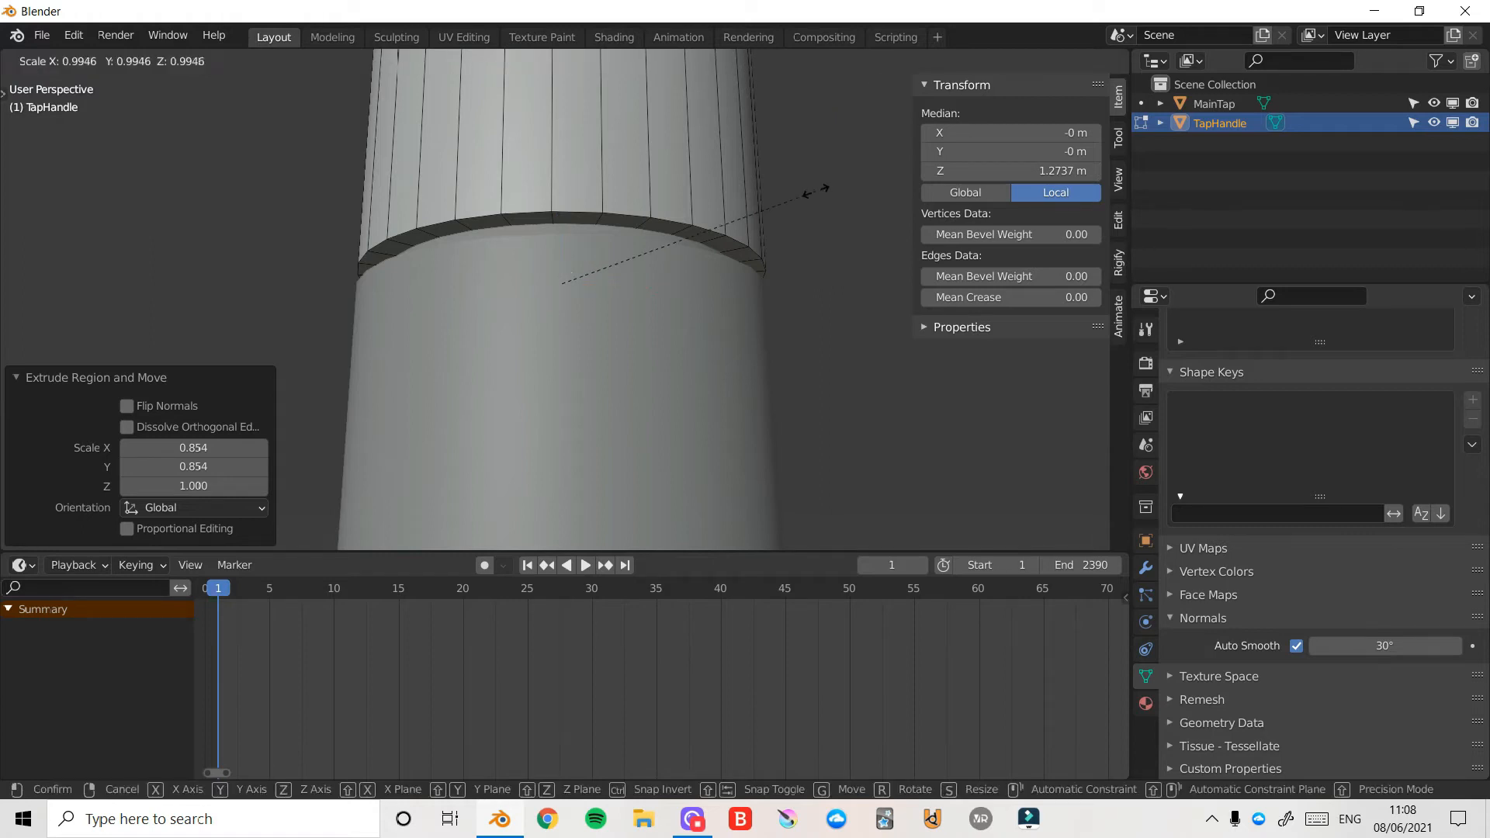
pyautogui.hotkey('shift', 'z')
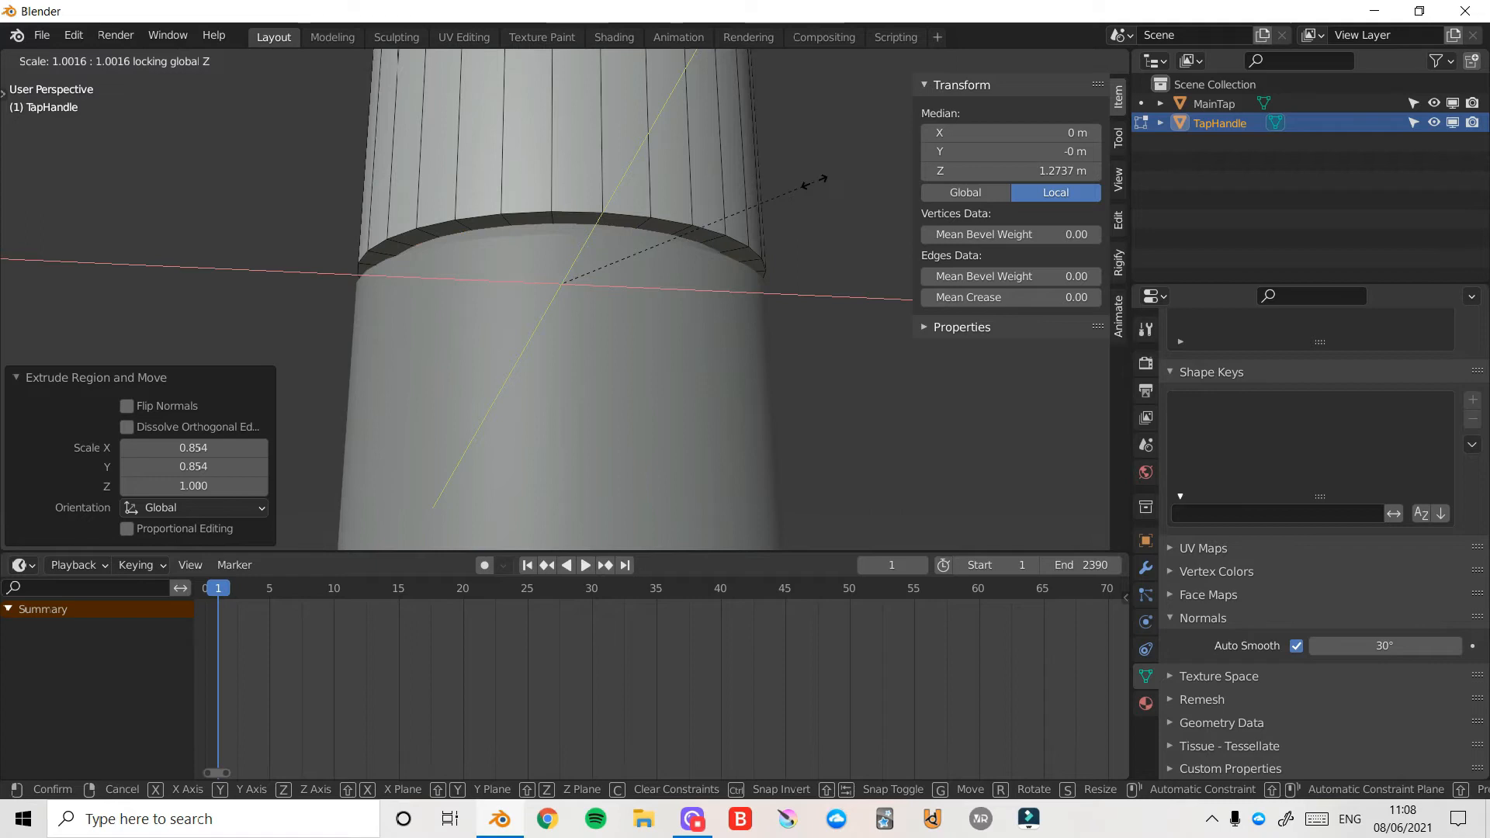
pyautogui.click(816, 177)
# - Hide MainTap and extrude TapHandle's inner bottom edge loop about 1.09 m upward along Z to form an inner wall
pyautogui.moveTo(867, 133); pyautogui.dragTo(886, 225)
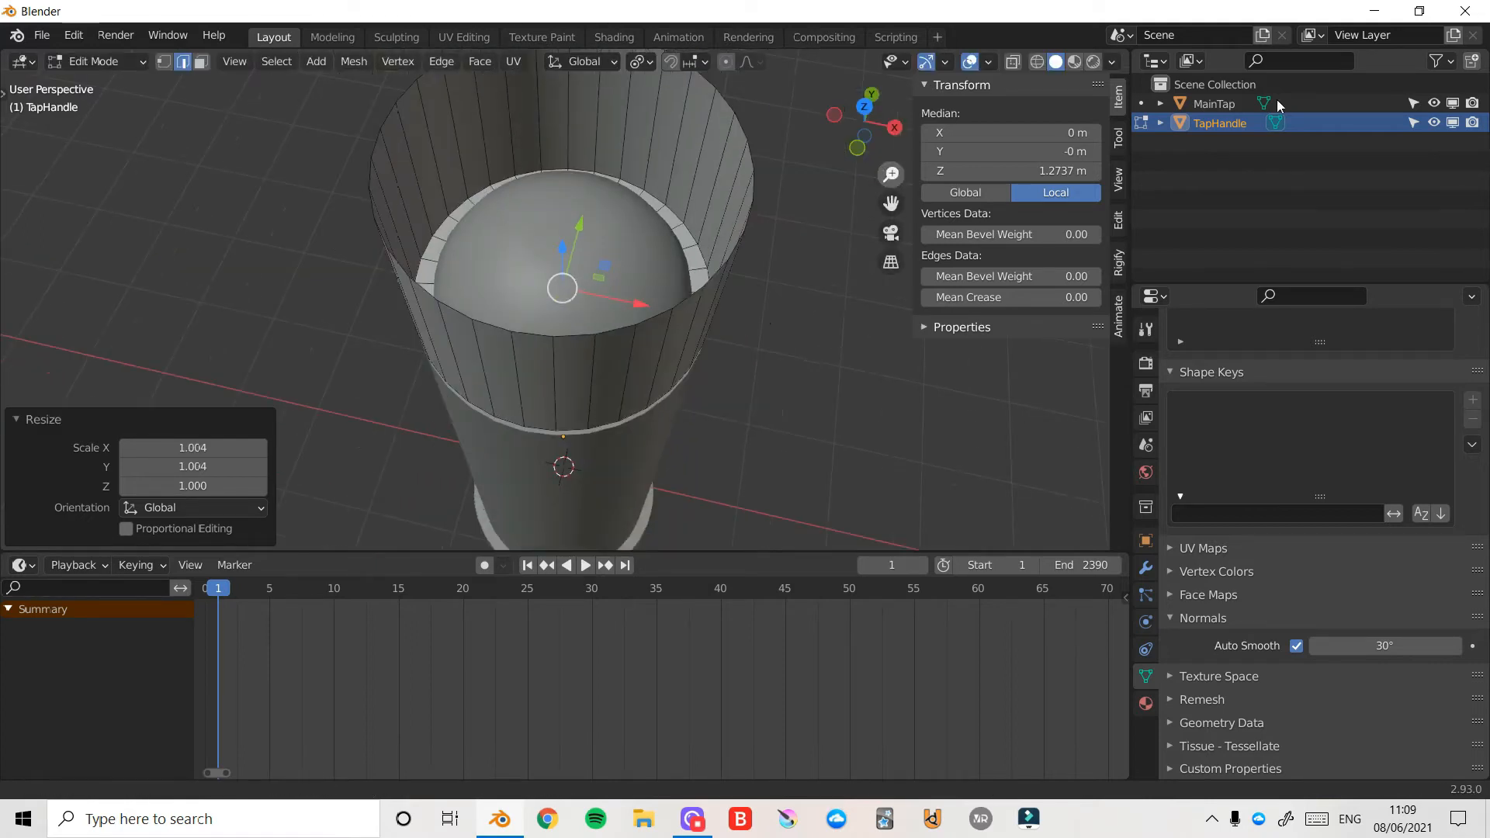
pyautogui.click(1433, 104)
pyautogui.press('g')
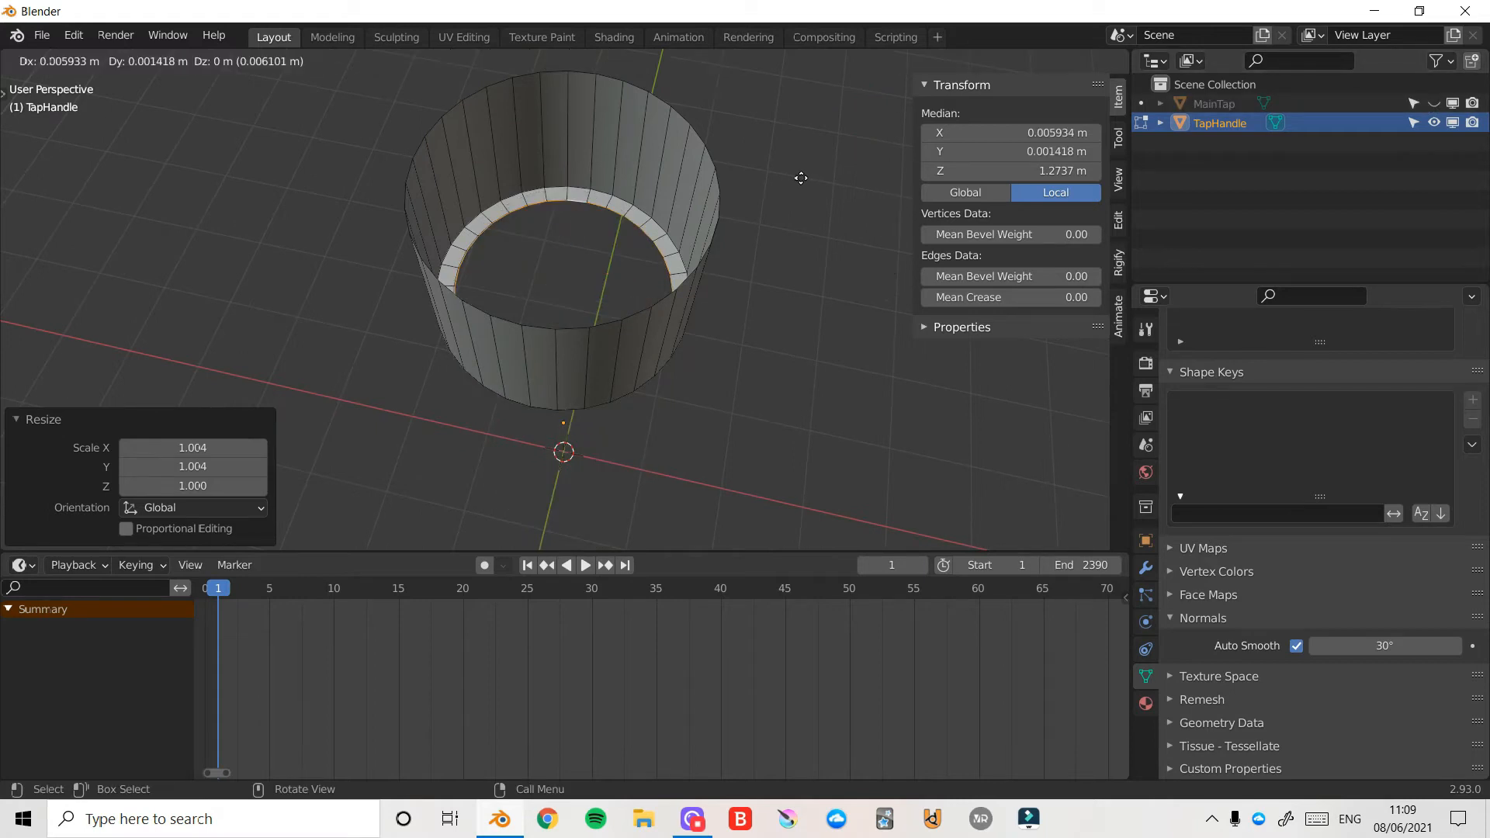
pyautogui.press('z')
pyautogui.click(774, 89)
pyautogui.moveTo(774, 89); pyautogui.dragTo(791, 23, button='middle')
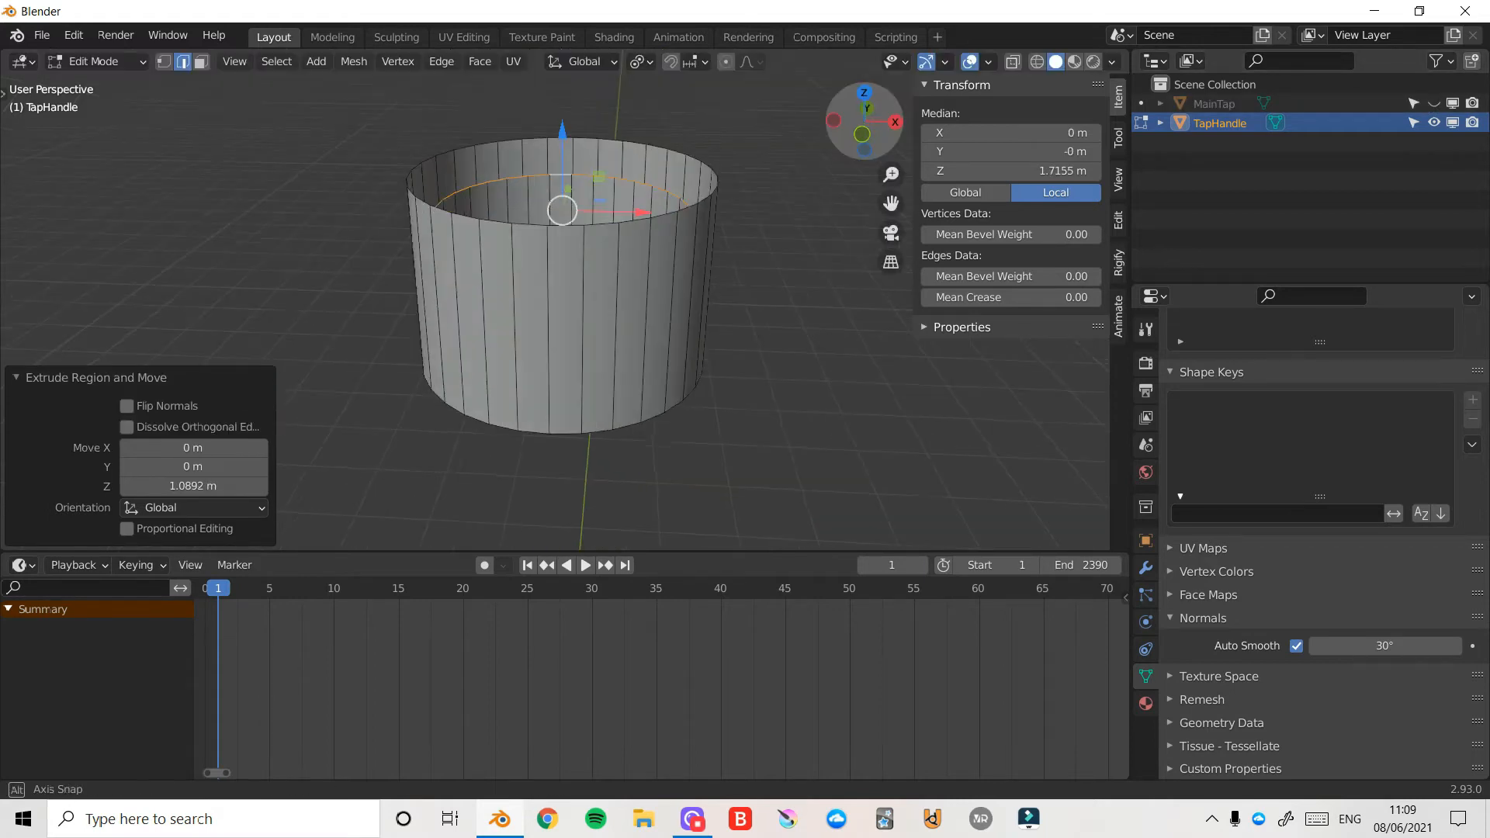
# - Fill the raised inner edge loop and the outer top rim of TapHandle with faces
pyautogui.moveTo(862, 116); pyautogui.dragTo(716, 257)
pyautogui.press('f')
pyautogui.keyDown('alt'); pyautogui.click(654, 321); pyautogui.keyUp('alt')
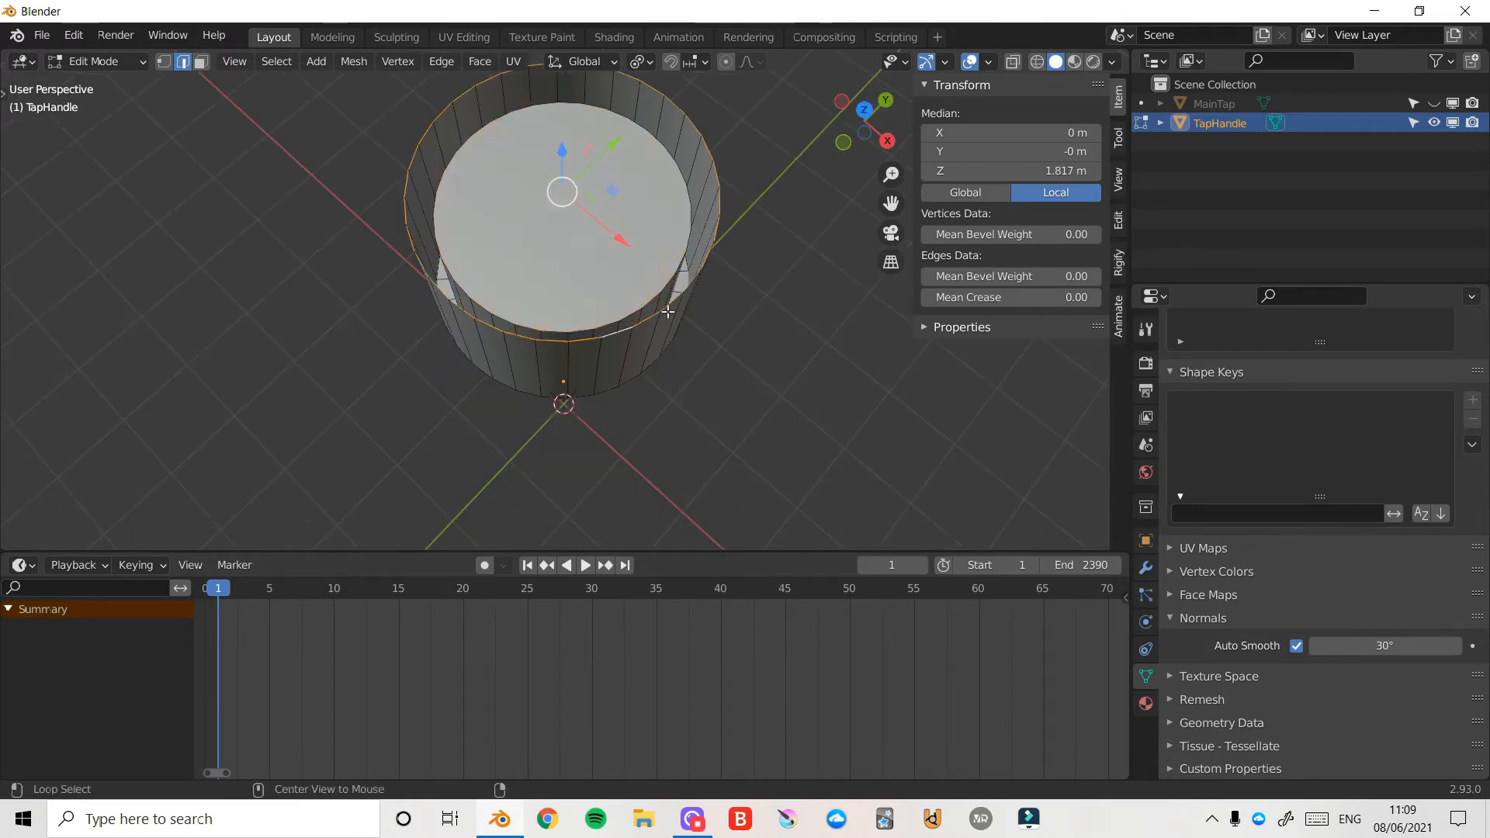
pyautogui.press('f')
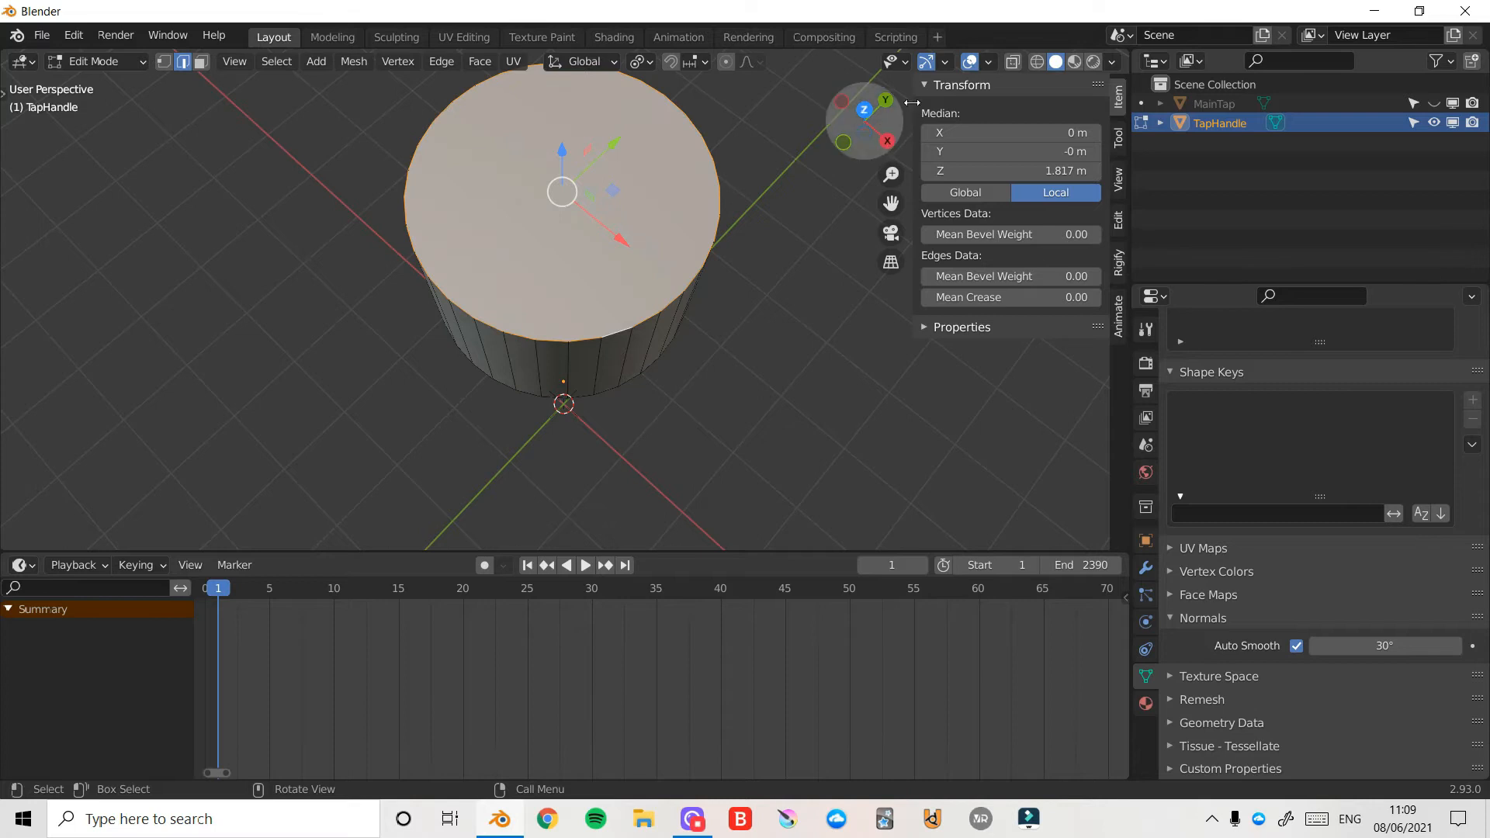
# - Unhide MainTap, check the capped TapHandle in Object Mode and return it to Edit Mode
pyautogui.press('Tab')
pyautogui.moveTo(907, 123); pyautogui.dragTo(714, 295)
pyautogui.hotkey('ctrl', 'Tab')
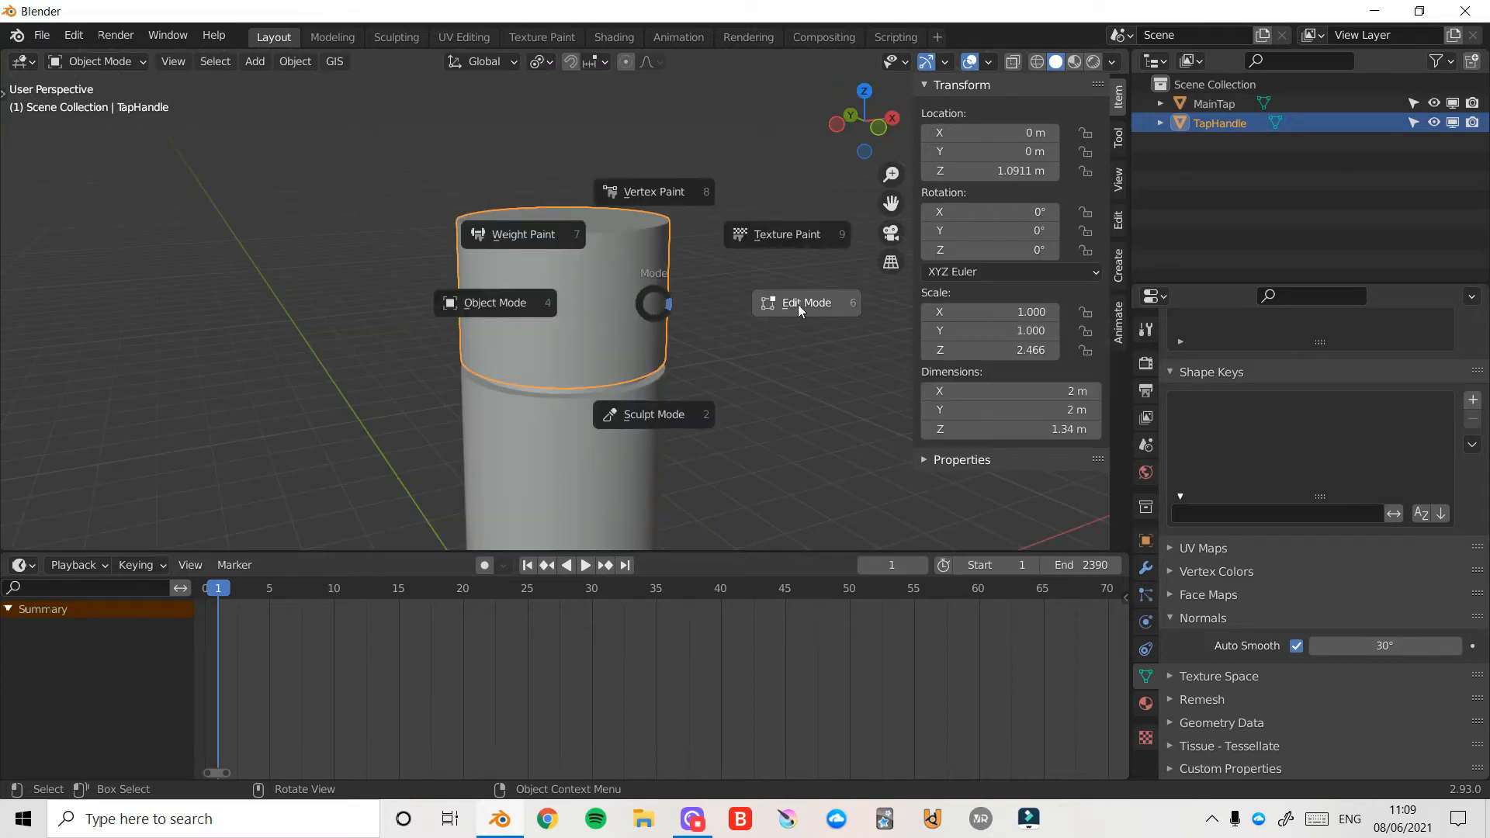
pyautogui.click(800, 307)
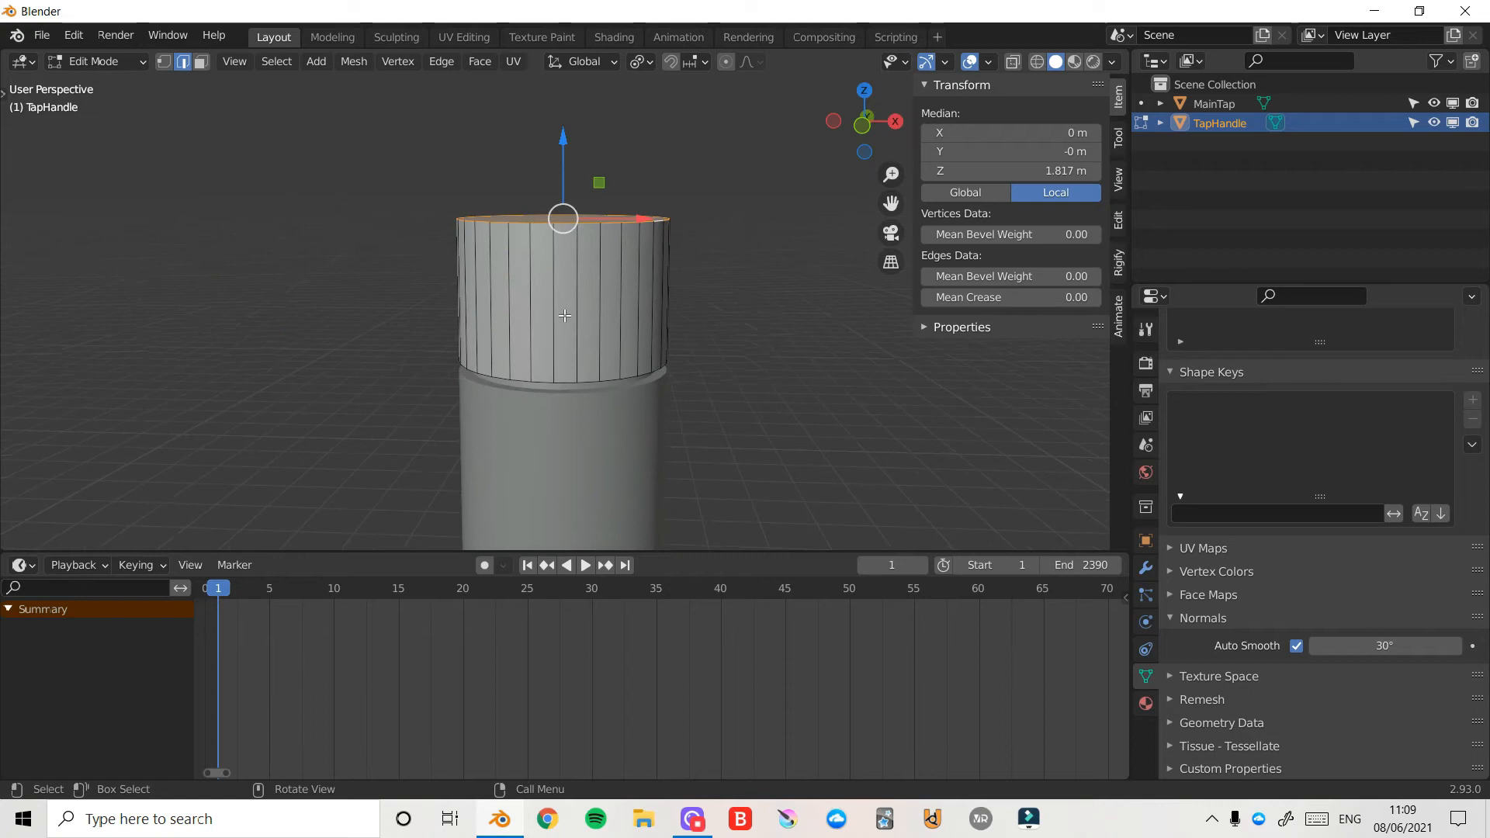
# - Add two evenly spaced horizontal loop cuts around TapHandle's outer wall
pyautogui.hotkey('ctrl', 'r')
pyautogui.click(592, 290)
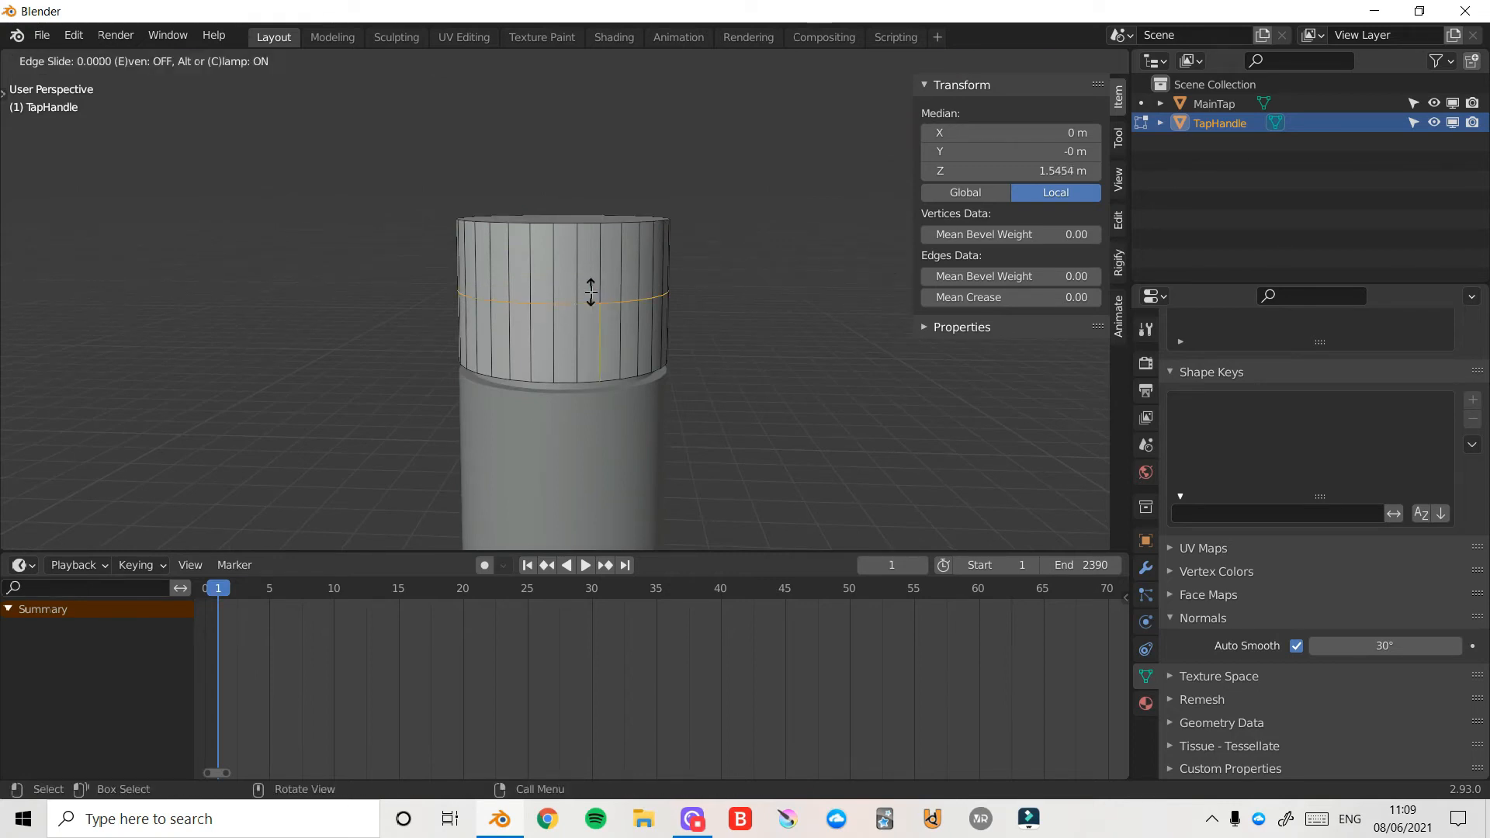
pyautogui.click(591, 291)
pyautogui.click(260, 384)
pyautogui.moveTo(864, 122); pyautogui.dragTo(864, 129)
pyautogui.press('3')
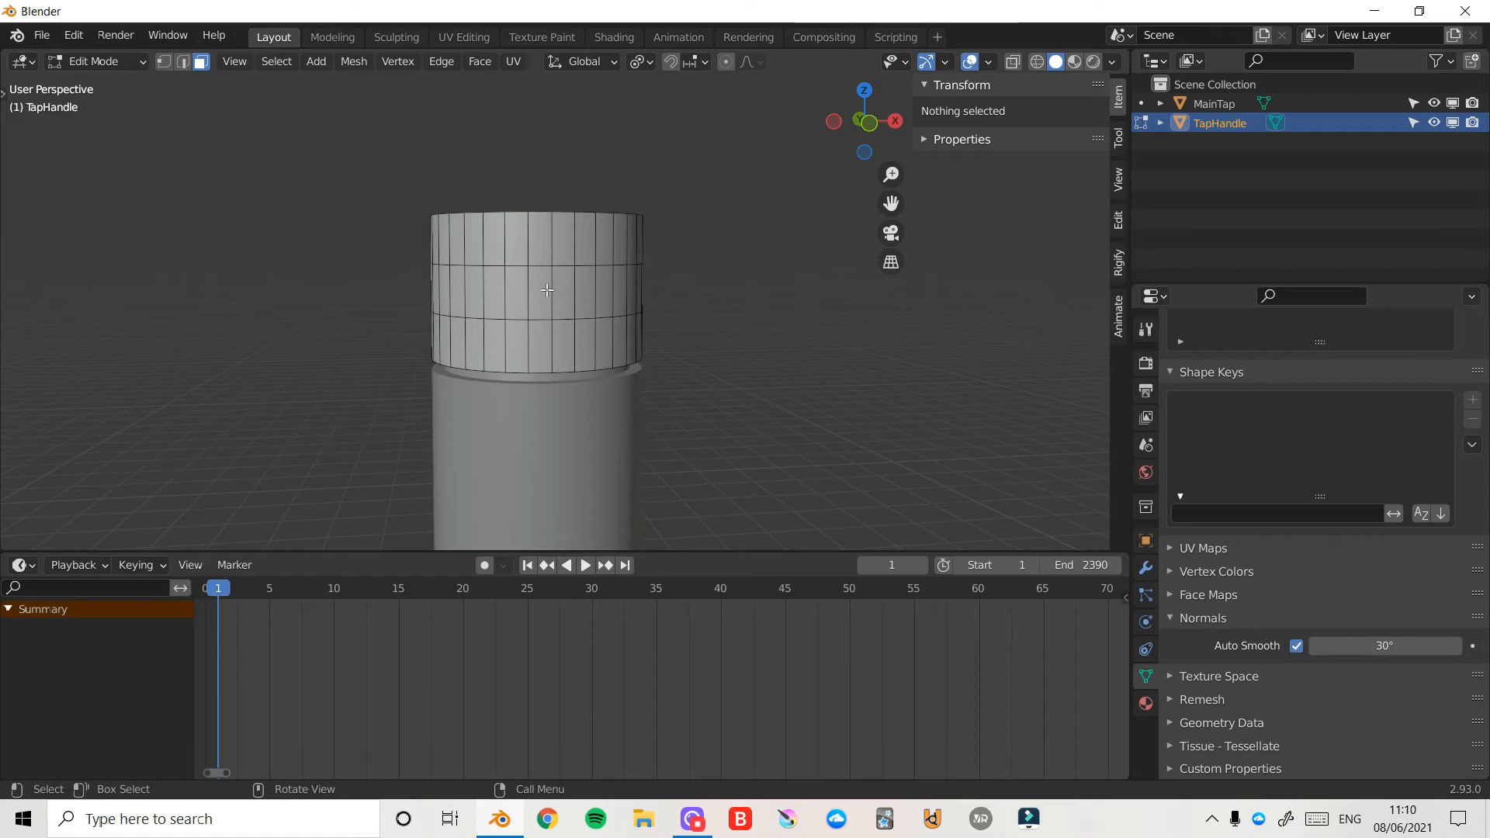
# - Add one centred loop cut between the two existing horizontal loops on TapHandle's outer wall
pyautogui.hotkey('ctrl', 'r')
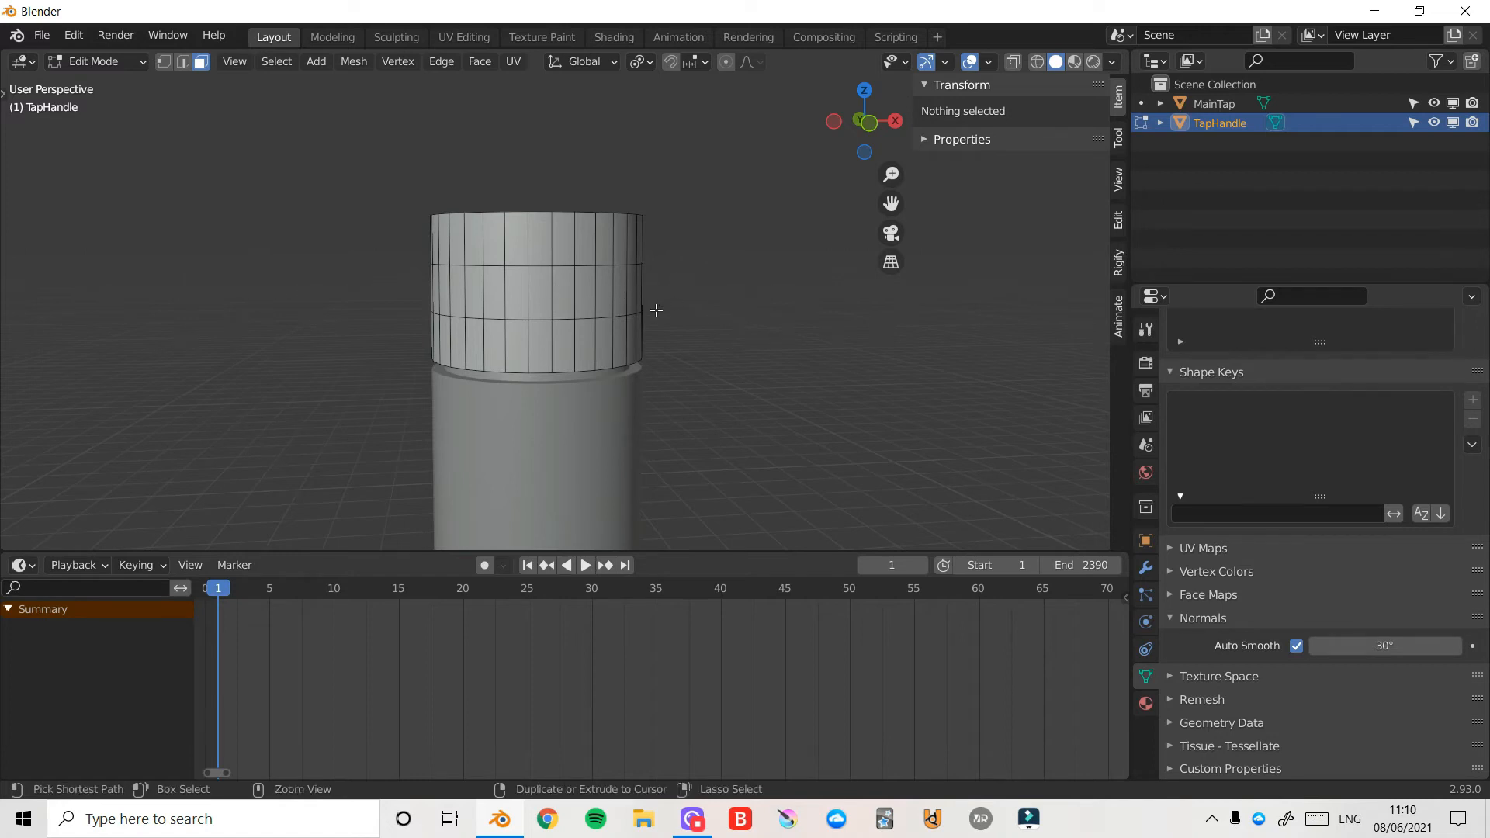
pyautogui.click(593, 292)
pyautogui.click(592, 293)
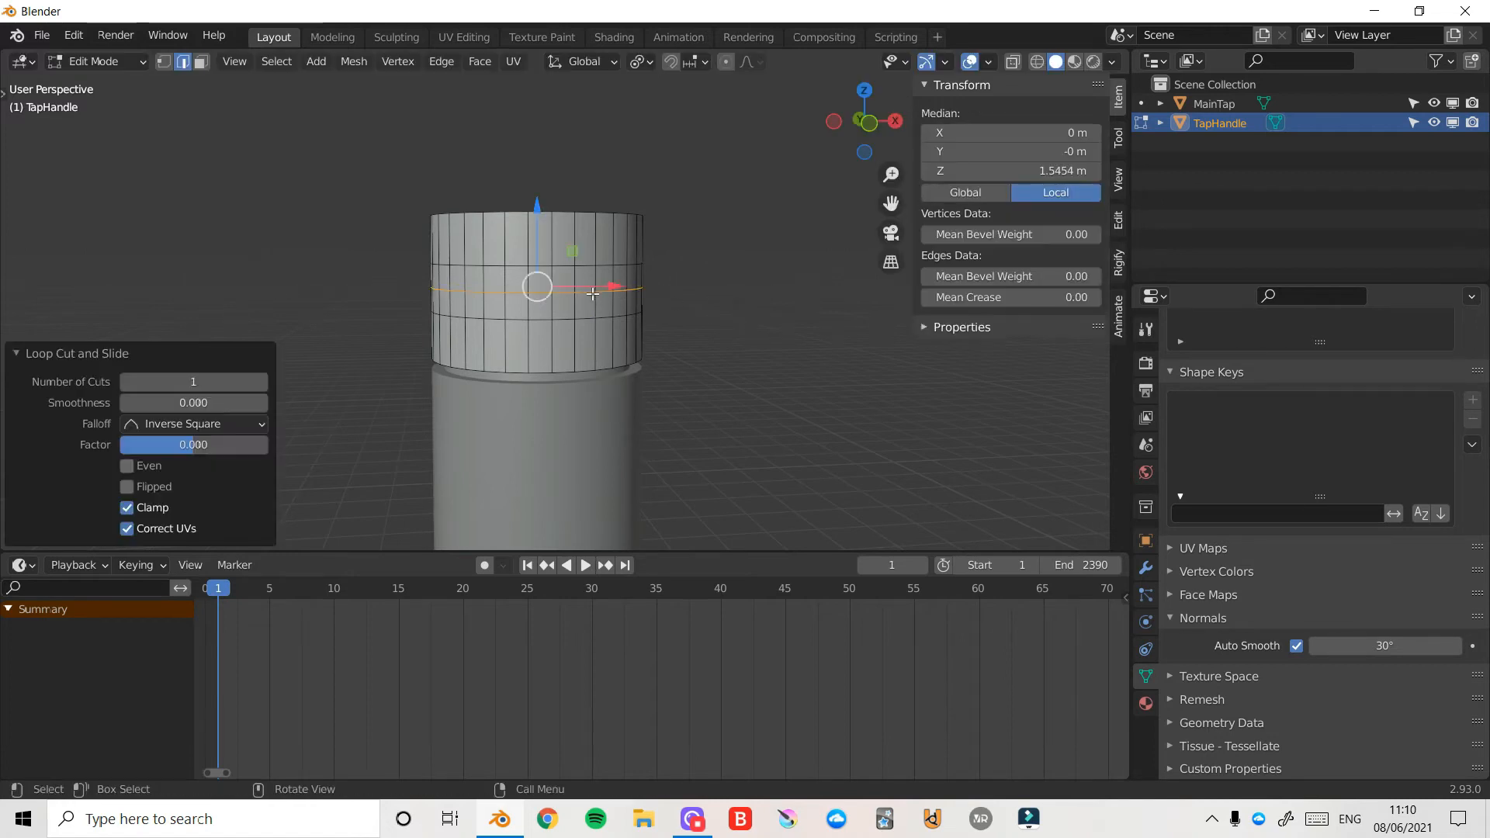
pyautogui.moveTo(867, 122); pyautogui.dragTo(852, 132)
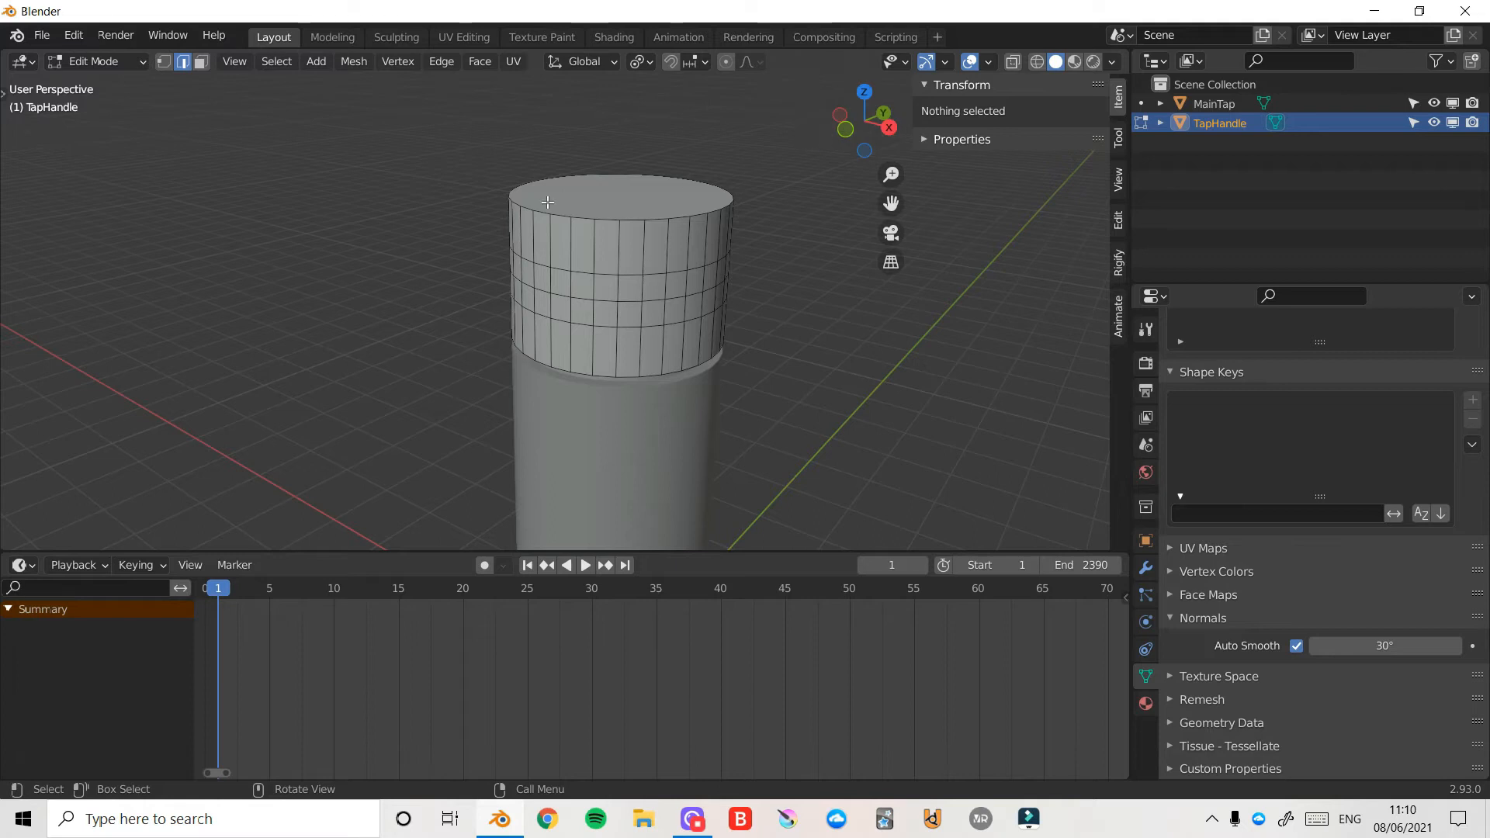
# - Save the file as ModernTap.blend in the Blender Models folder
pyautogui.hotkey('ctrl', 's')
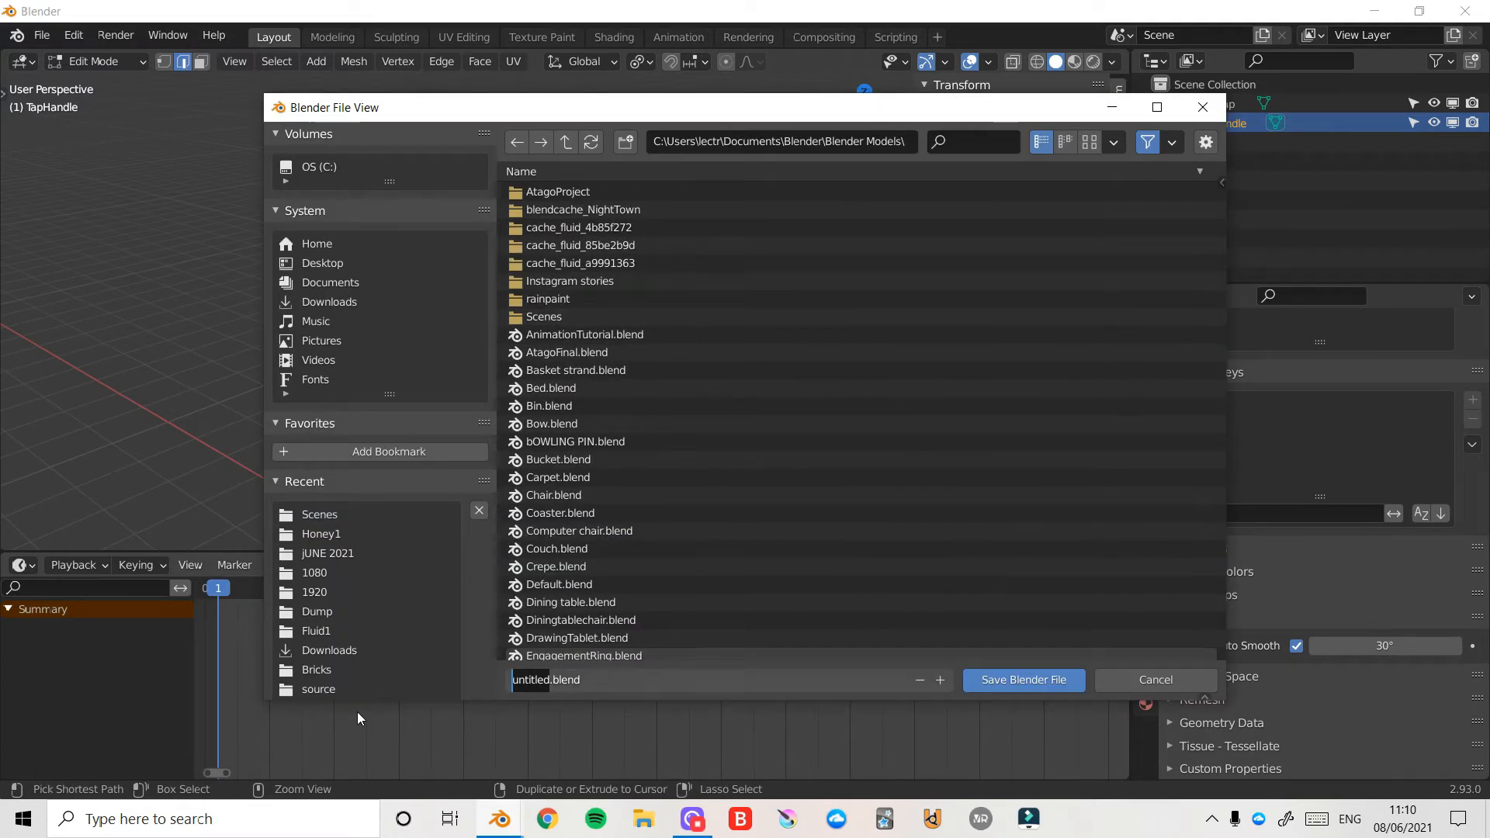
pyautogui.write('ModernTap')
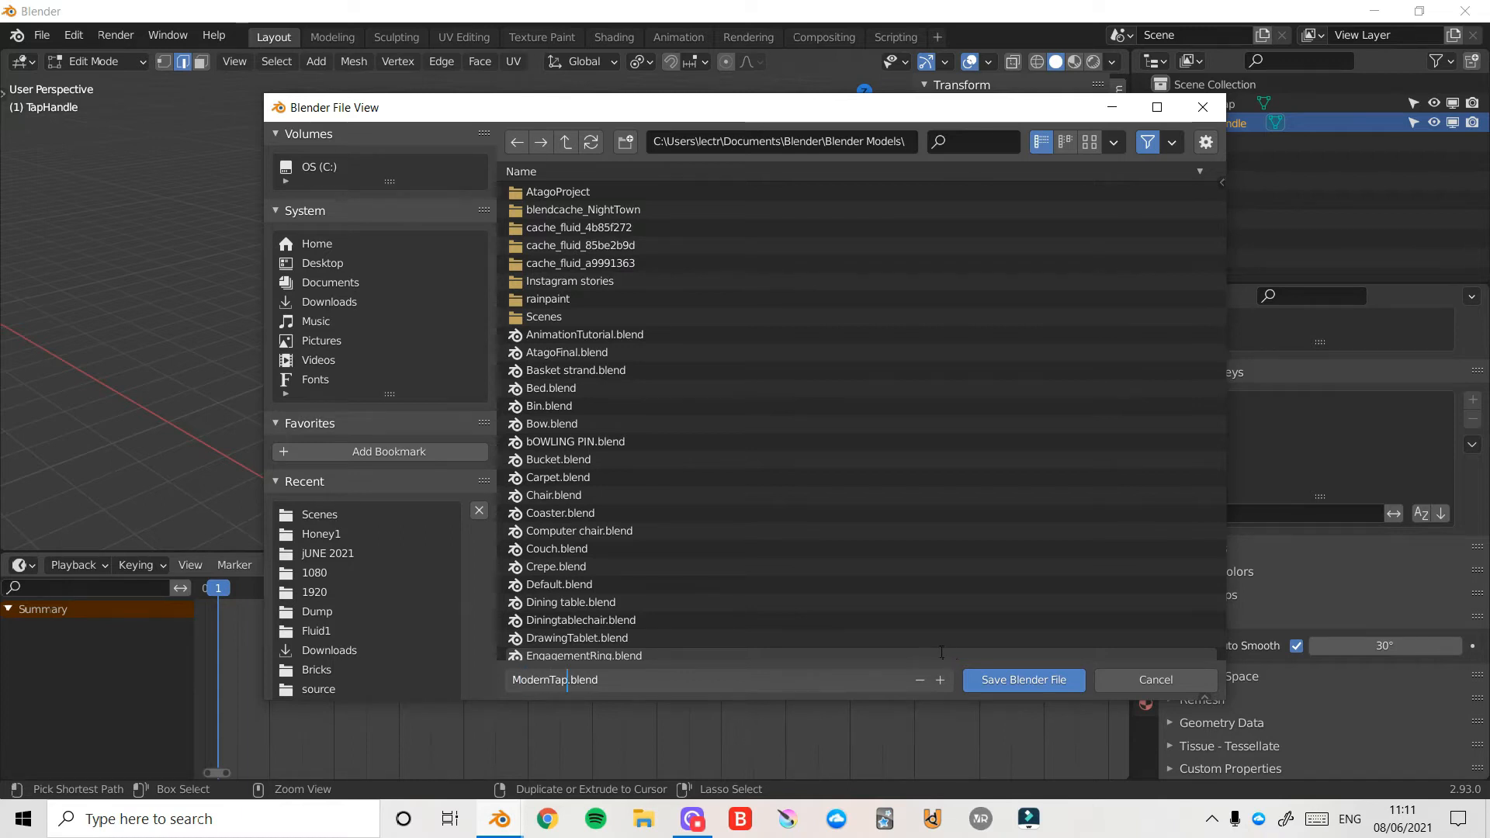
pyautogui.press('Return')
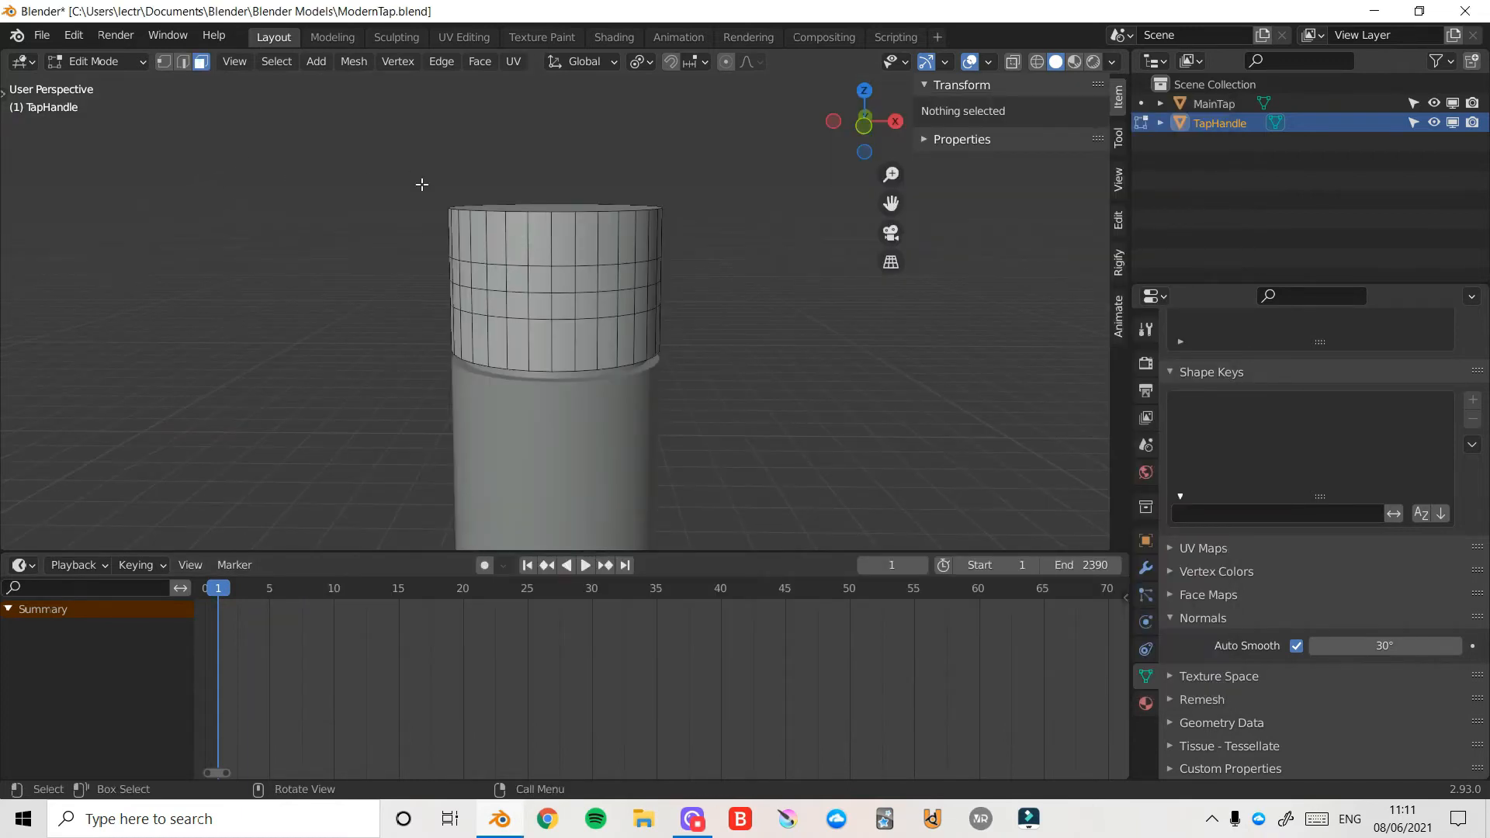
# - Select the two-by-two block of faces at the middle of TapHandle's front and inset it about 0.016 m
pyautogui.click(540, 305)
pyautogui.keyDown('ctrl'); pyautogui.click(544, 301); pyautogui.keyUp('ctrl')
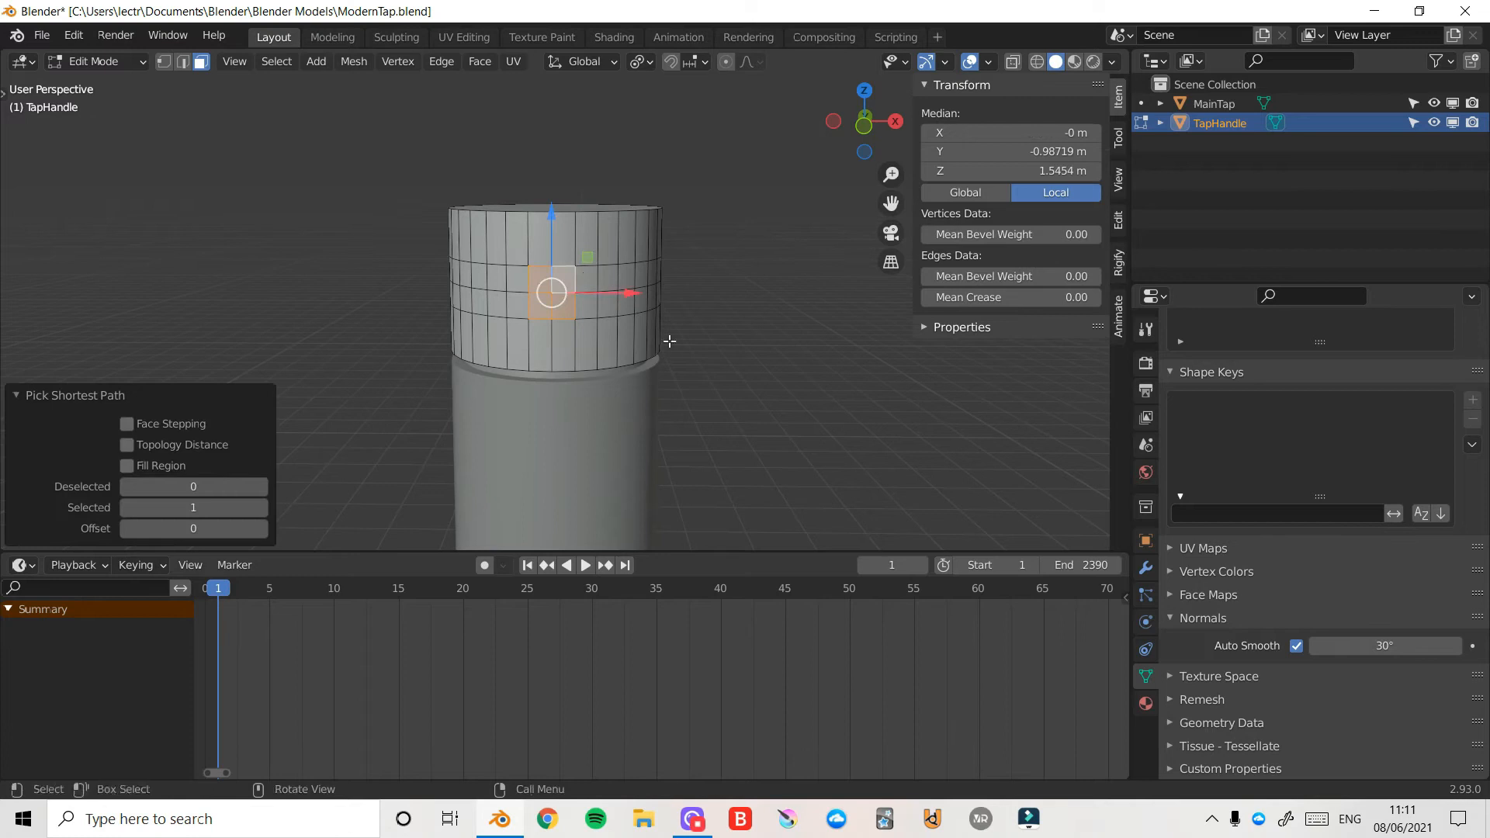
pyautogui.press('i')
pyautogui.click(861, 215)
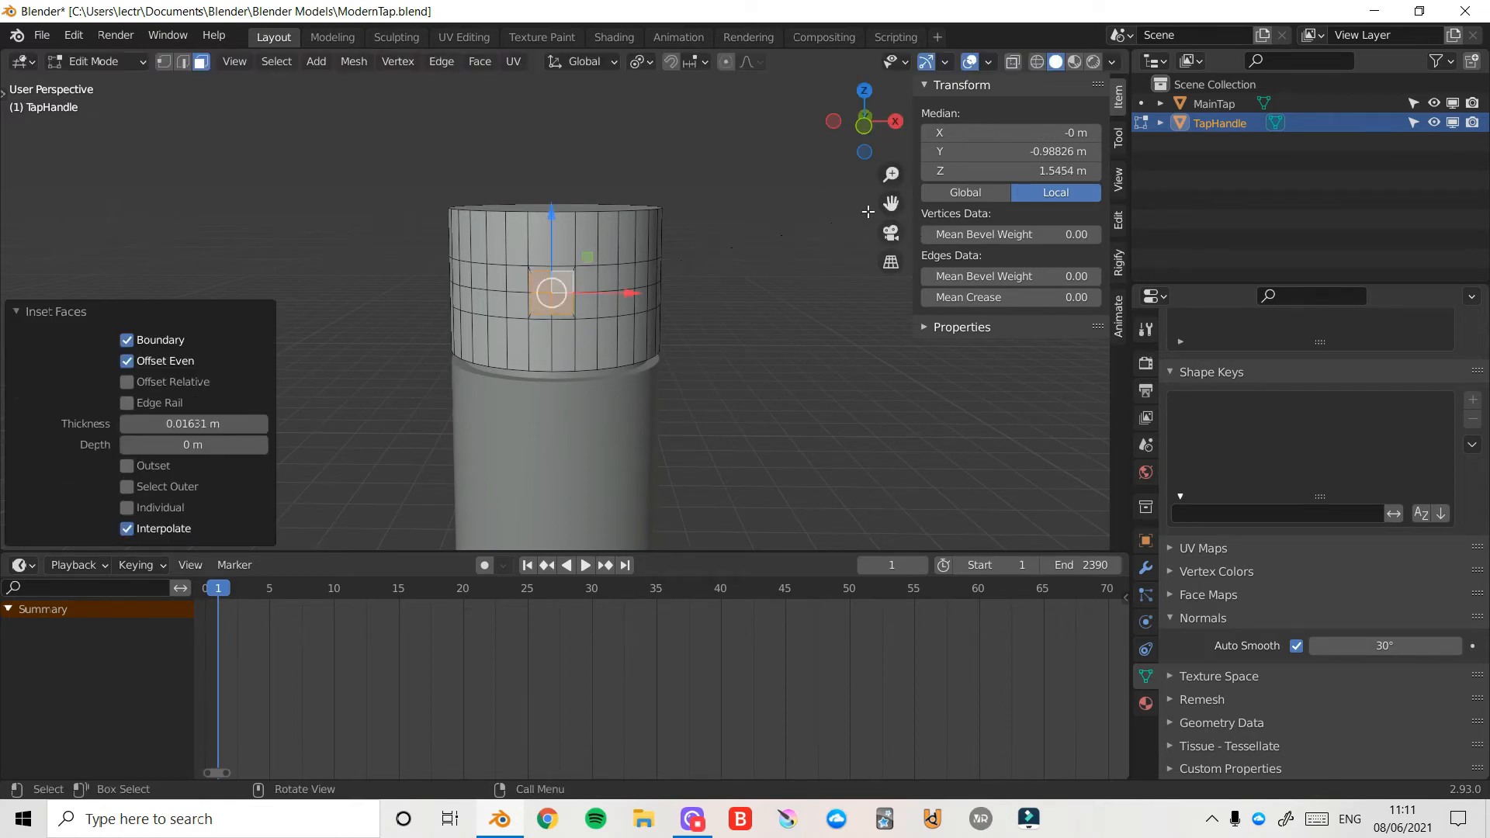
# - Reshape the inset faces on TapHandle's front into a circle using the Best fit method
pyautogui.moveTo(861, 215); pyautogui.dragTo(845, 251, button='middle')
pyautogui.moveTo(735, 296); pyautogui.dragTo(720, 264, button='middle')
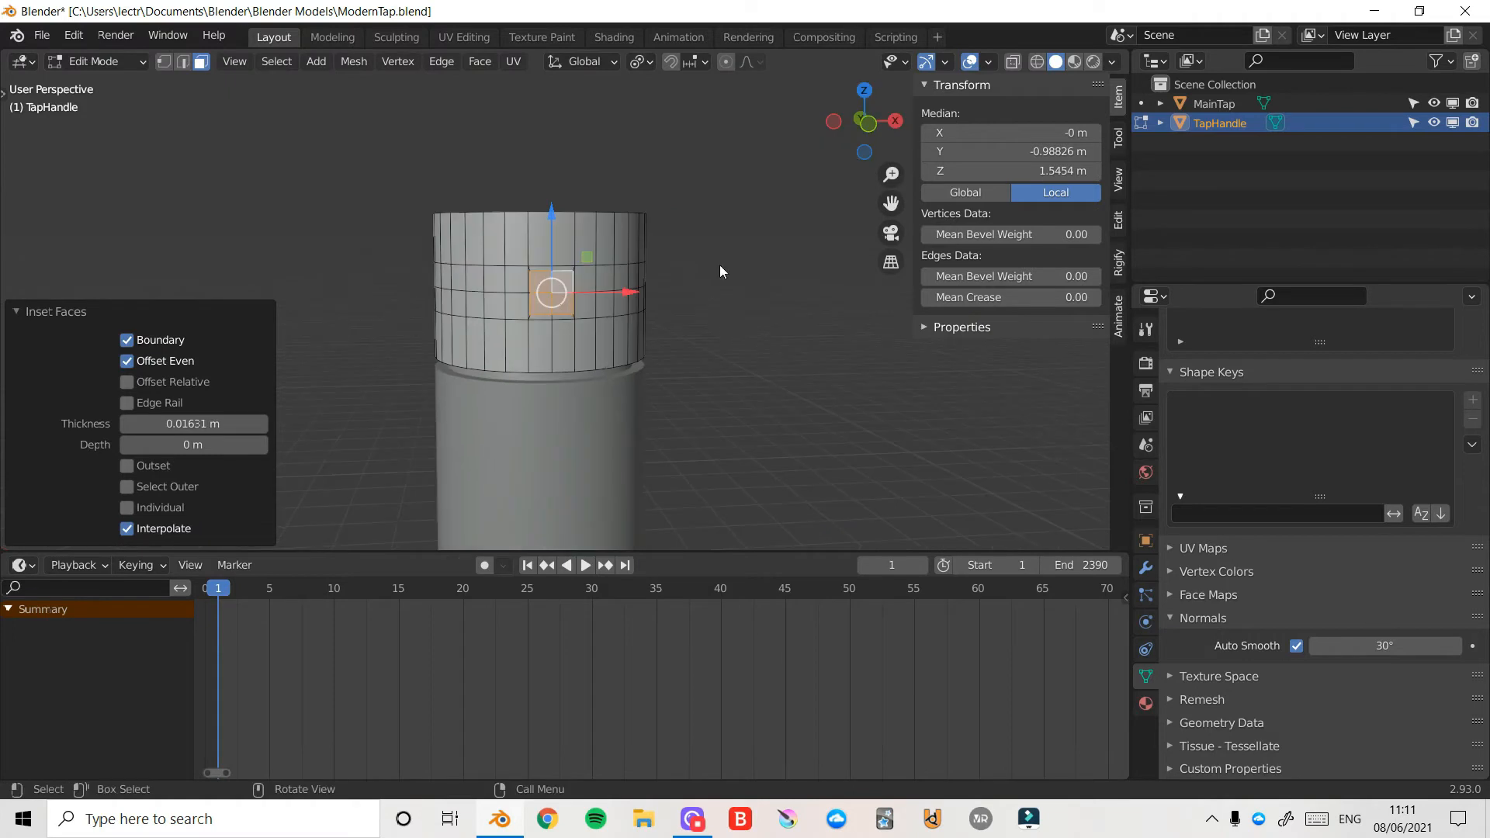
pyautogui.rightClick(719, 264)
pyautogui.moveTo(708, 211)
pyautogui.click(825, 229)
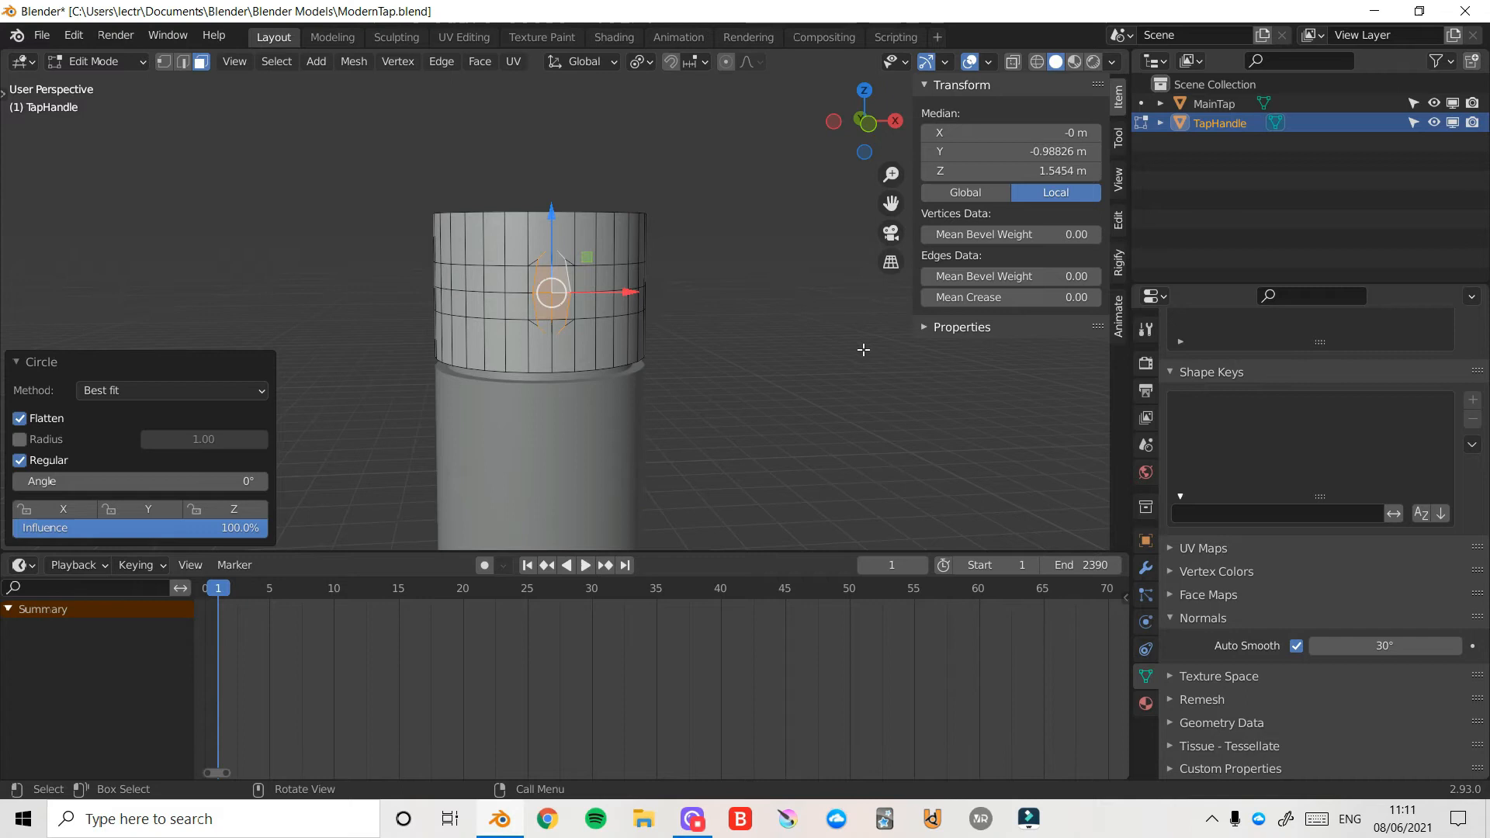
# - Scale the circular faces to about 0.457 along Z and about 1.054 along X
pyautogui.press('s')
pyautogui.press('z')
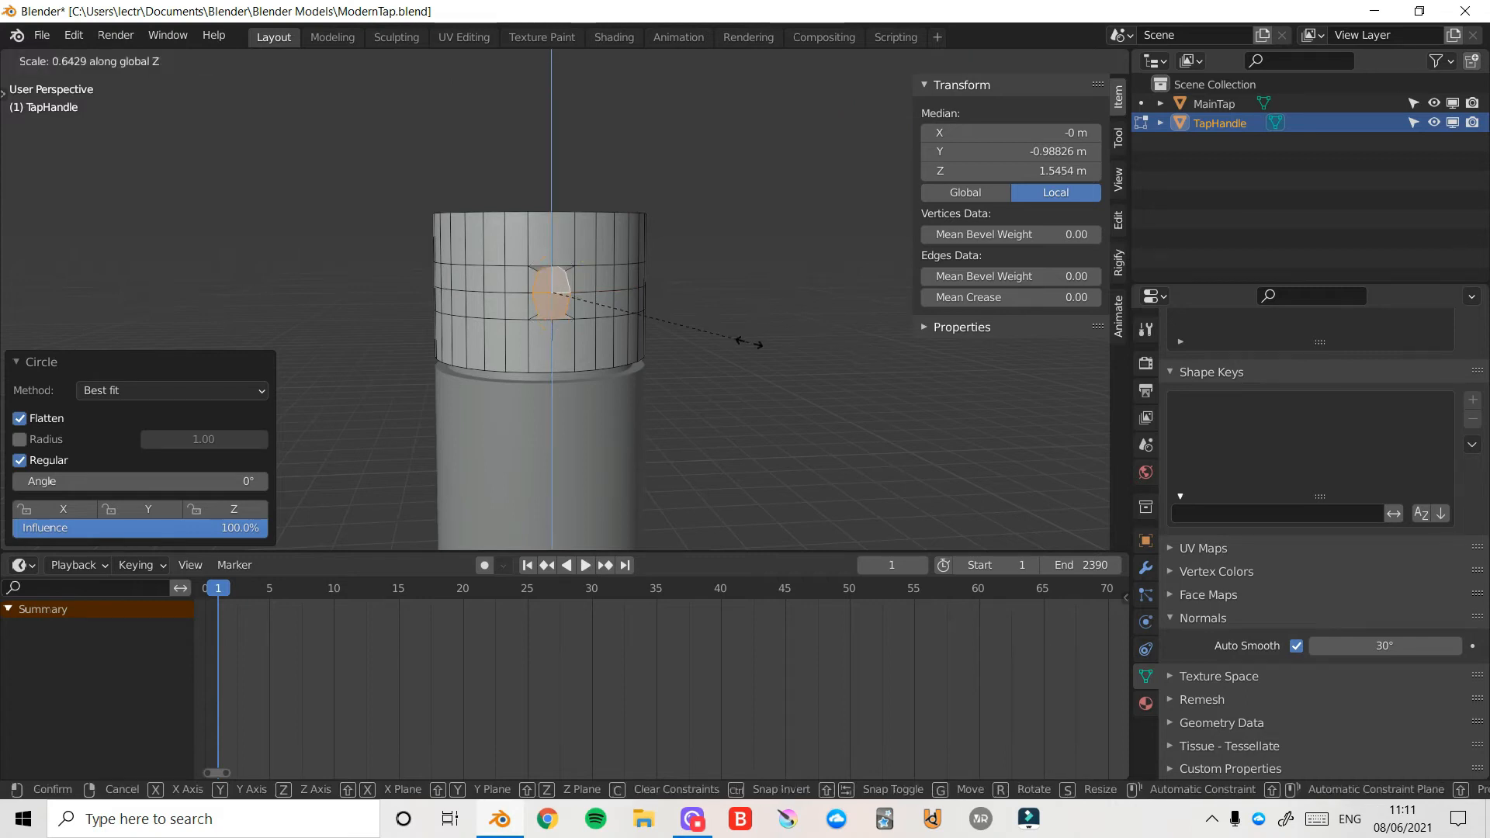
pyautogui.click(749, 342)
pyautogui.press('s')
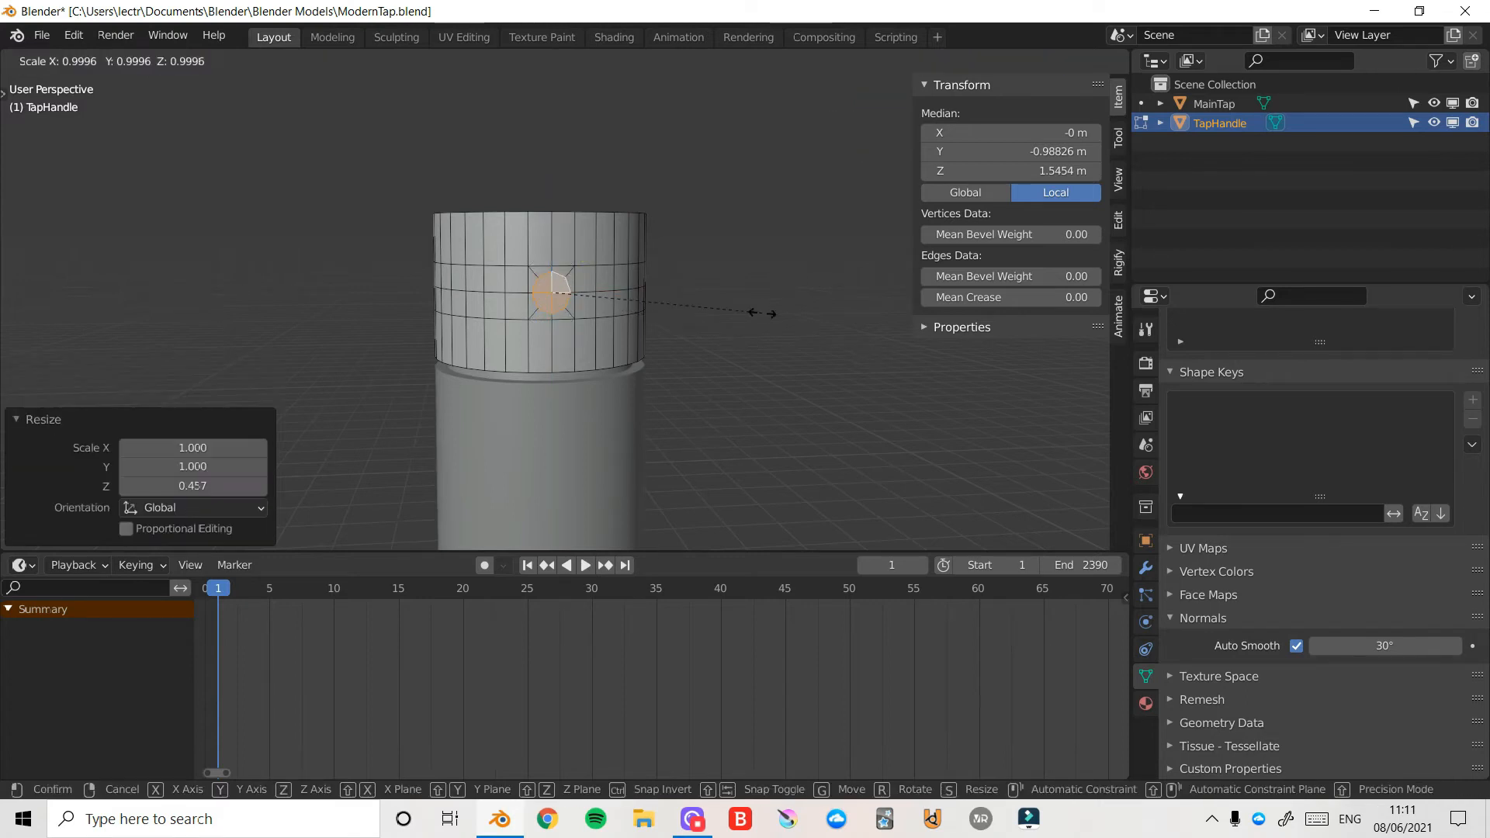
pyautogui.press('x')
pyautogui.click(775, 309)
# - Extrude the circular faces about 2.05 m along negative Y as the handle's lever and return to Object Mode
pyautogui.moveTo(861, 136); pyautogui.dragTo(776, 205)
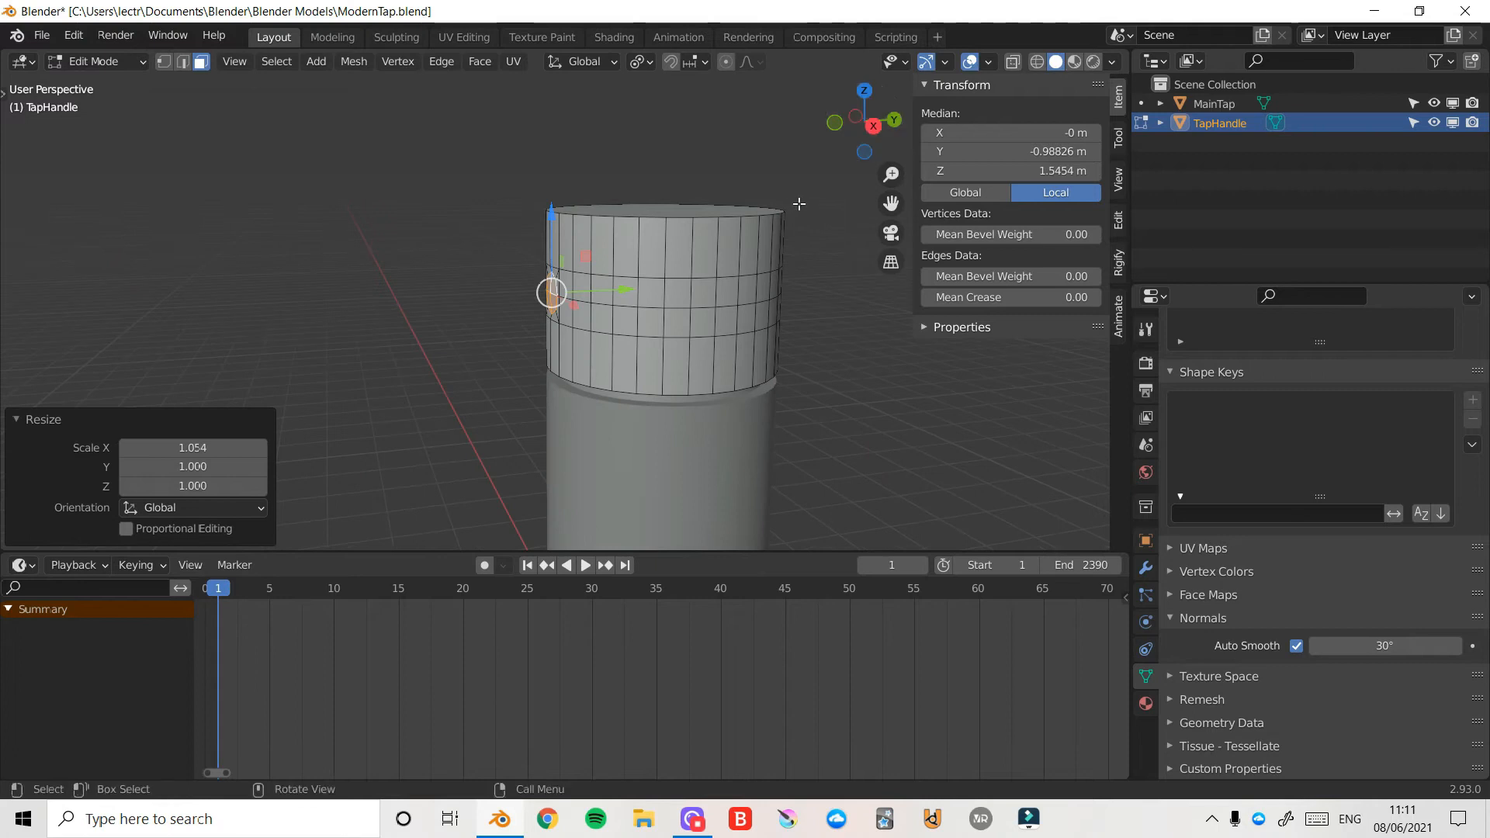
pyautogui.press('e')
pyautogui.press('y')
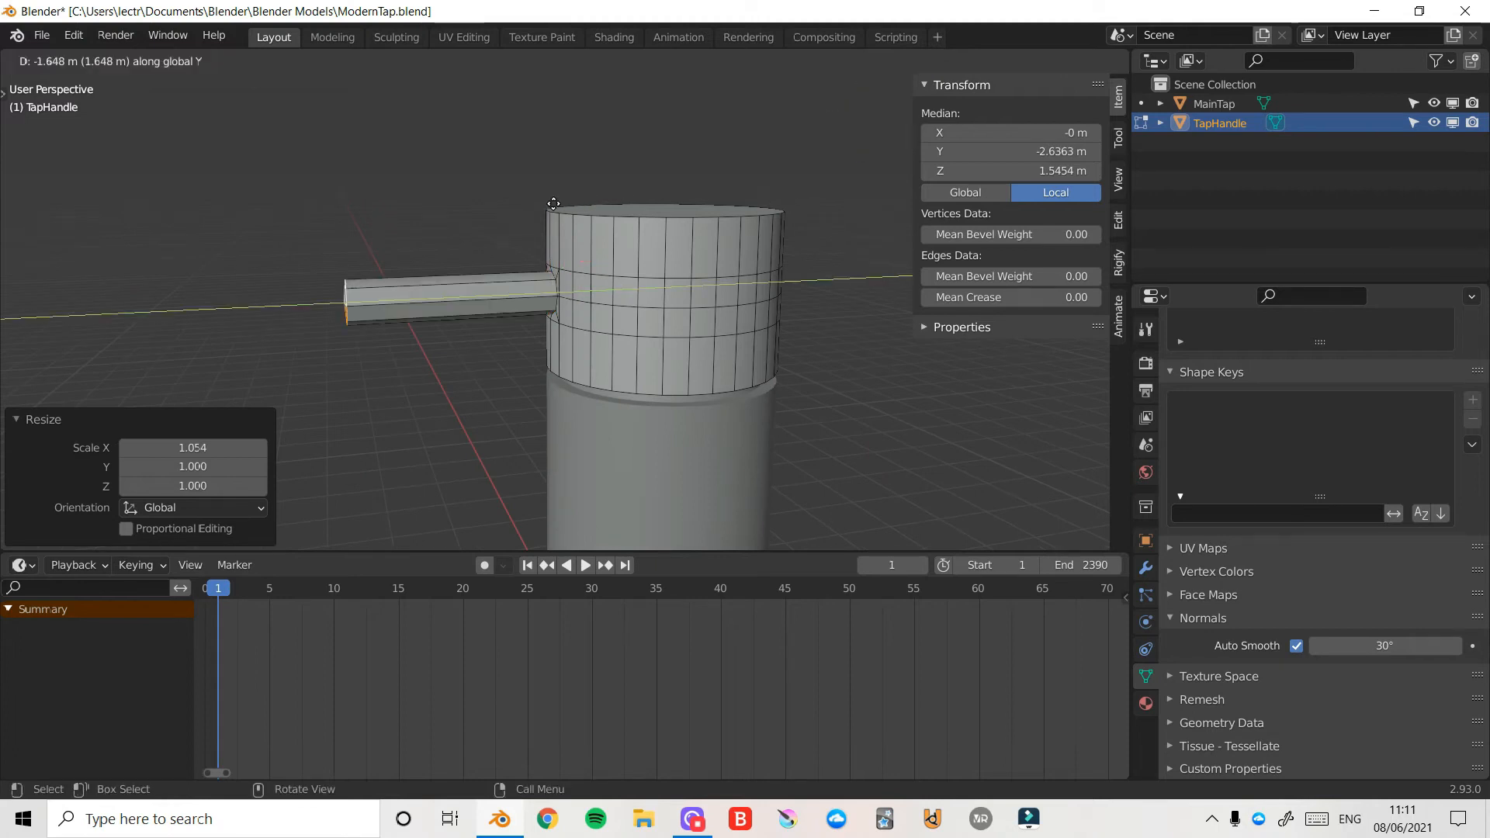
pyautogui.click(746, 147)
pyautogui.moveTo(872, 136)
pyautogui.mouseDown()
pyautogui.moveTo(1025, 194)
pyautogui.moveTo(862, 134)
pyautogui.mouseUp()
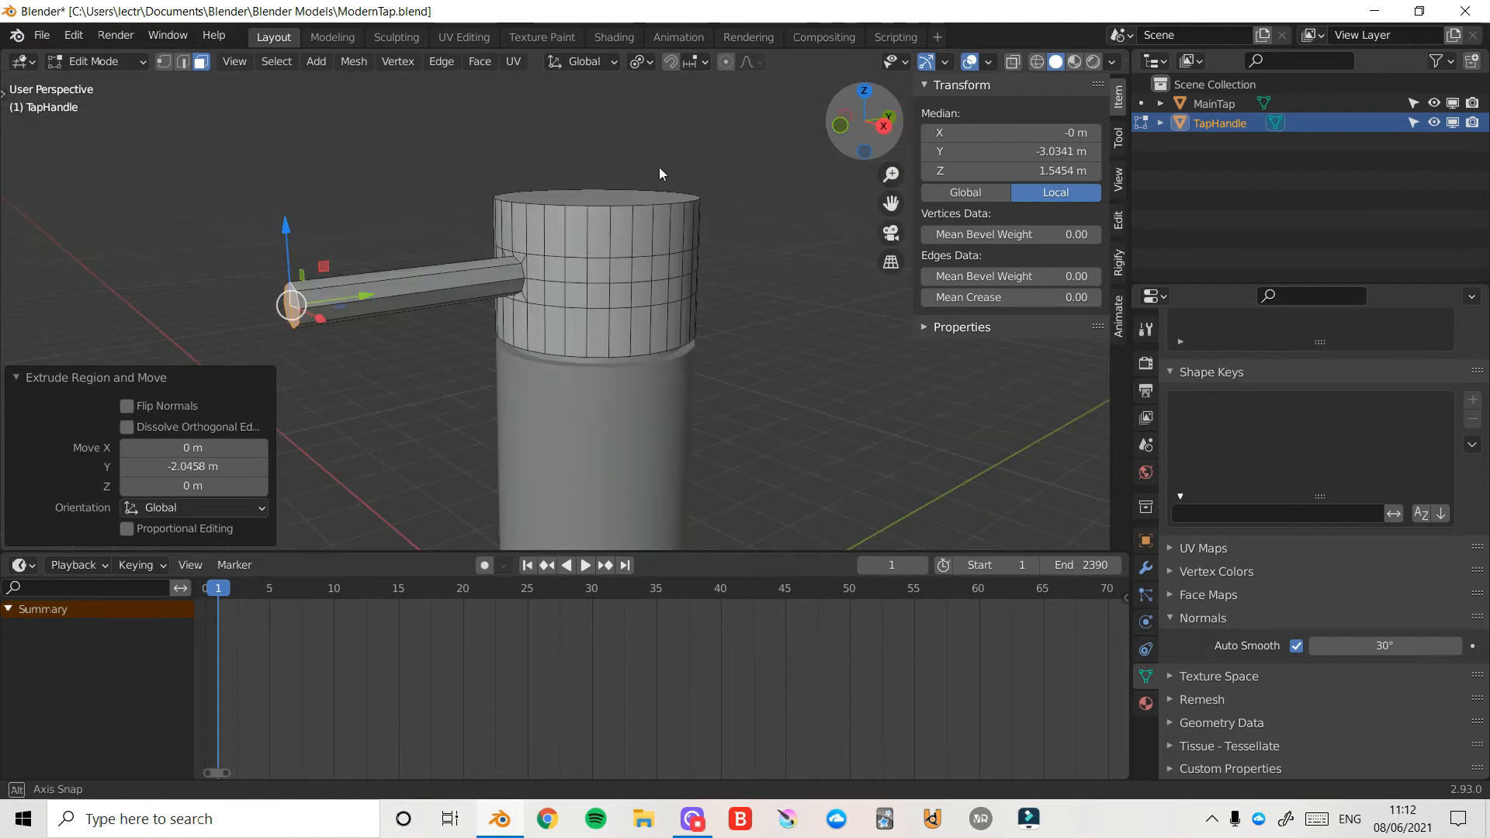
pyautogui.moveTo(659, 174); pyautogui.dragTo(853, 156, button='middle')
pyautogui.hotkey('ctrl', 'Tab')
pyautogui.click(692, 156)
pyautogui.moveTo(691, 156); pyautogui.dragTo(641, 335, button='middle')
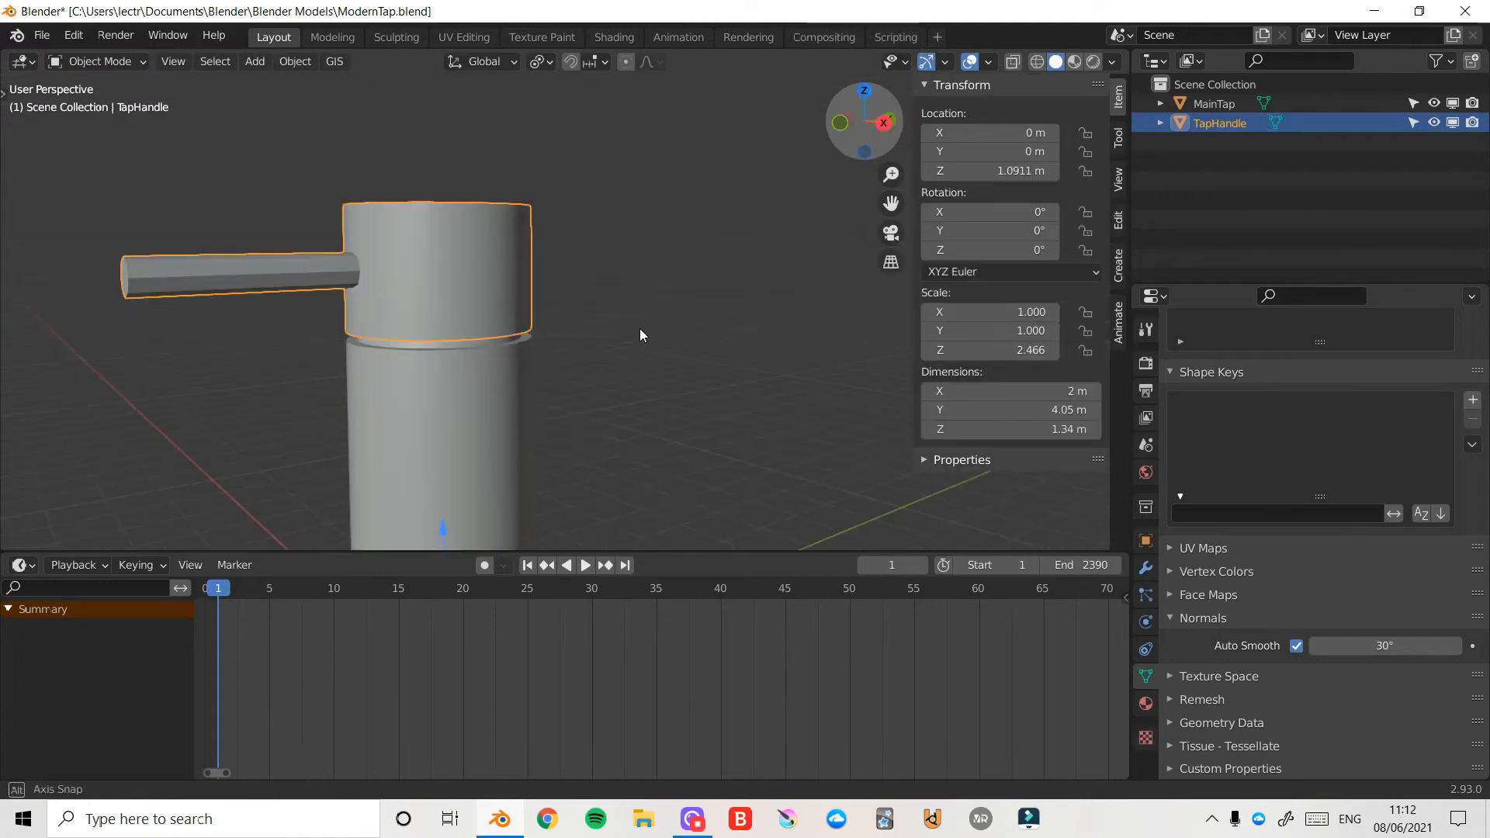
# - Add a loop cut around MainTap in Edit Mode and slide it up near the top at a factor of -0.810
pyautogui.click(505, 433)
pyautogui.moveTo(891, 204); pyautogui.dragTo(891, 204)
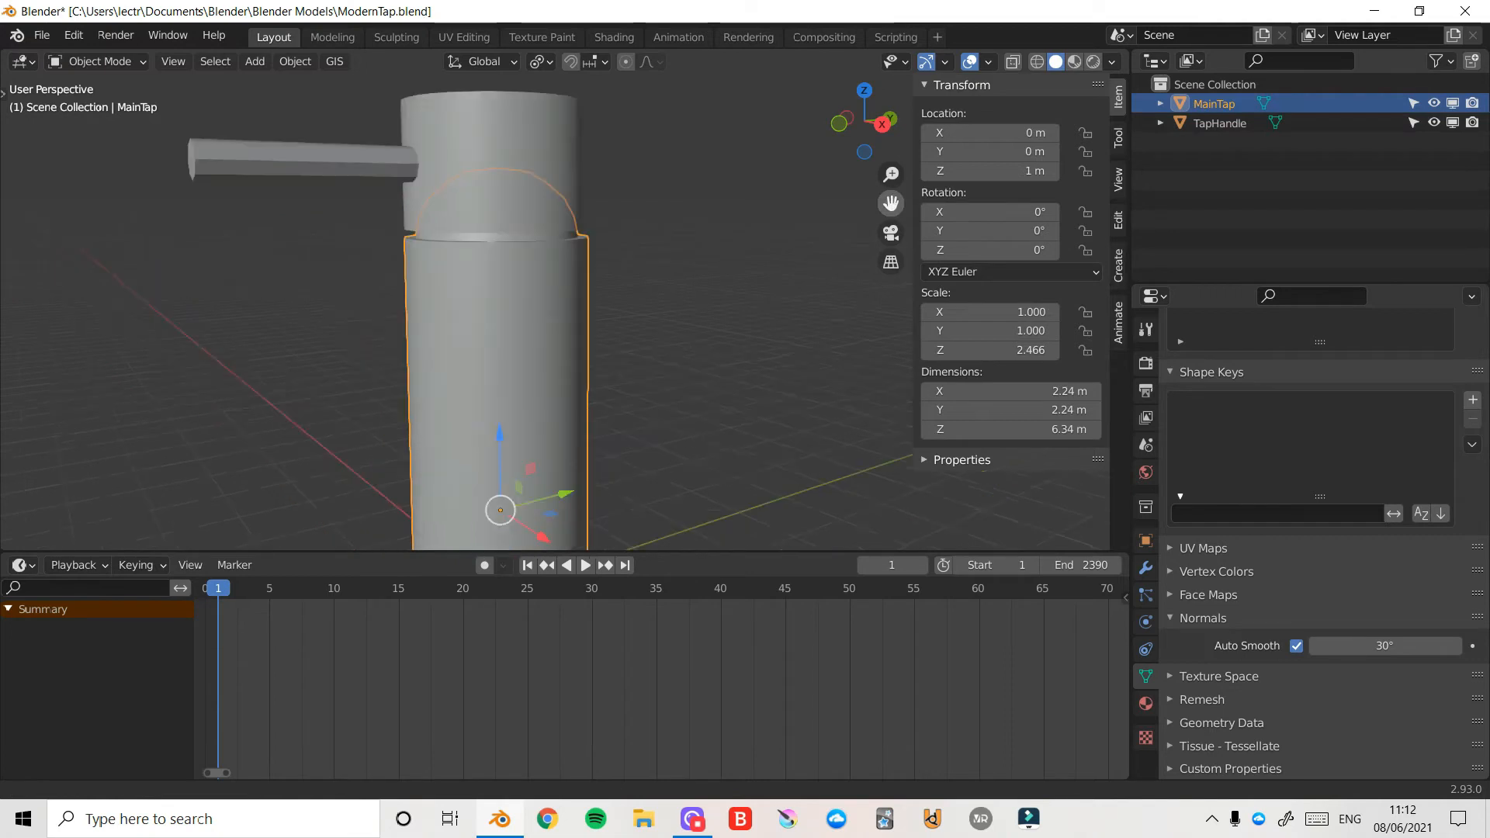
pyautogui.keyDown('shift'); pyautogui.moveTo(628, 386); pyautogui.dragTo(693, 360, button='middle'); pyautogui.keyUp('shift')
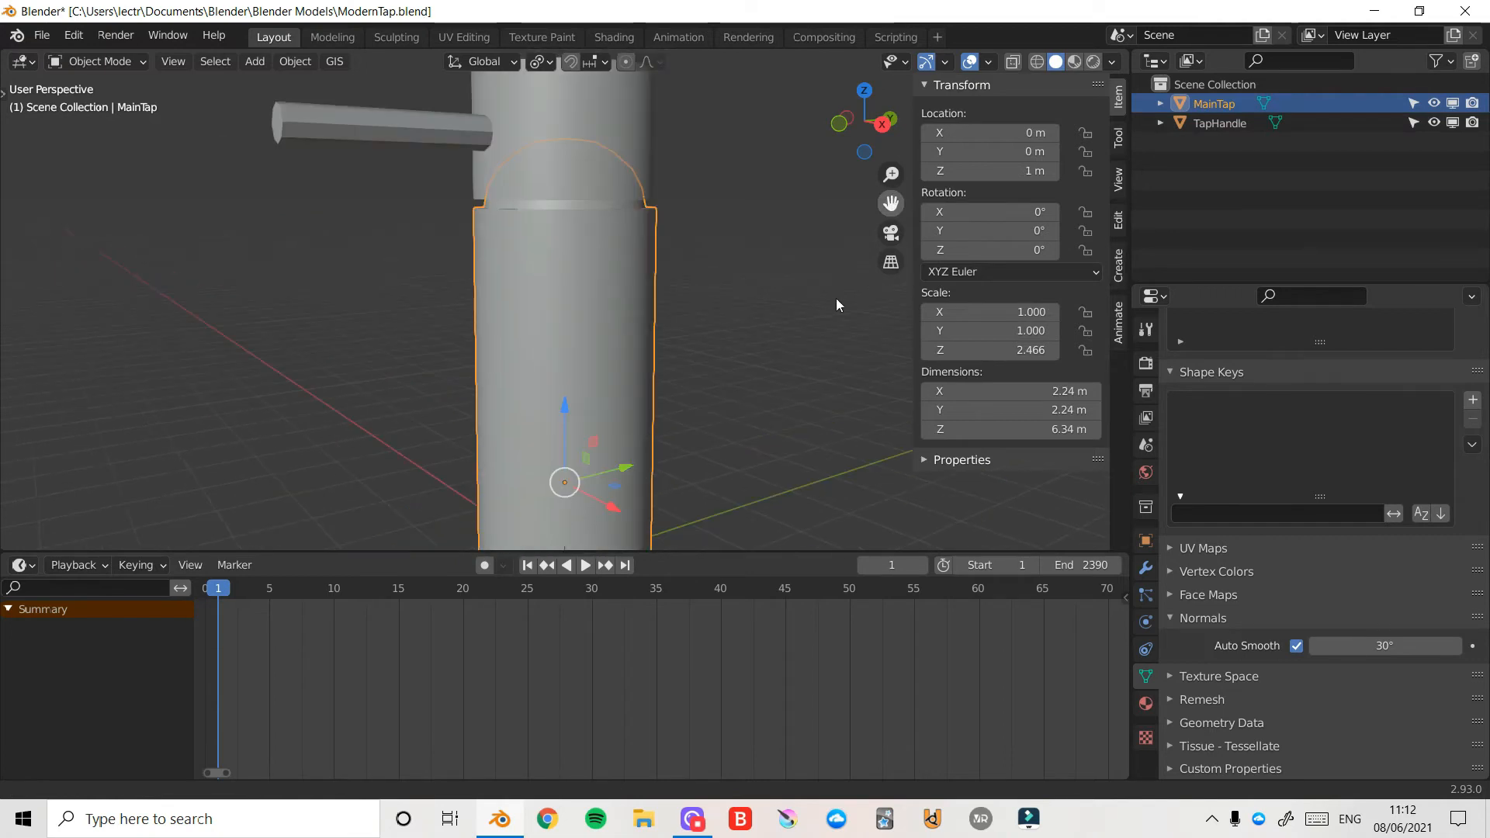
pyautogui.press('Tab')
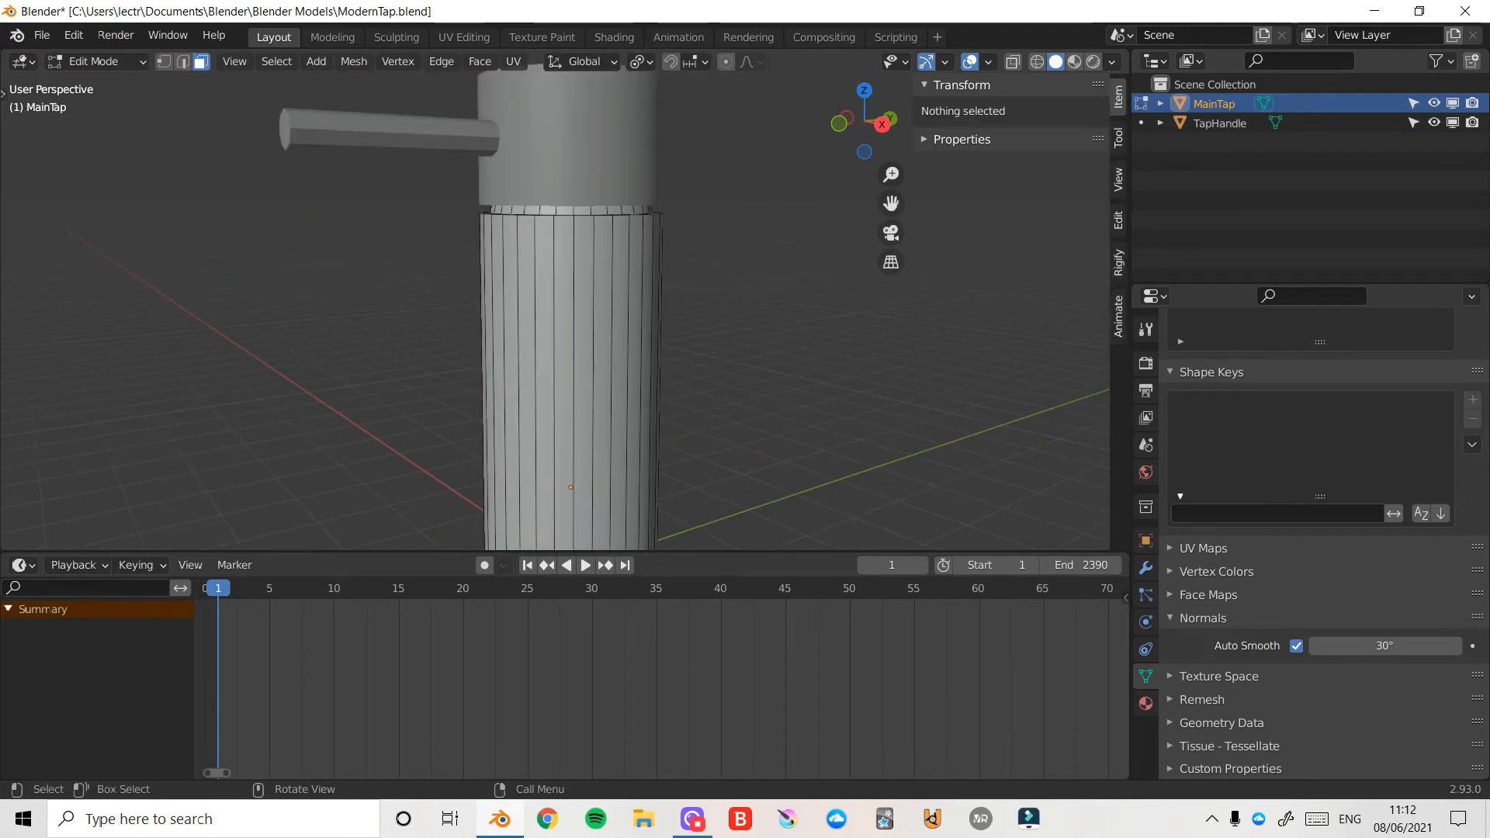
pyautogui.moveTo(865, 121); pyautogui.dragTo(981, 124)
pyautogui.moveTo(471, 114); pyautogui.dragTo(730, 339, button='middle')
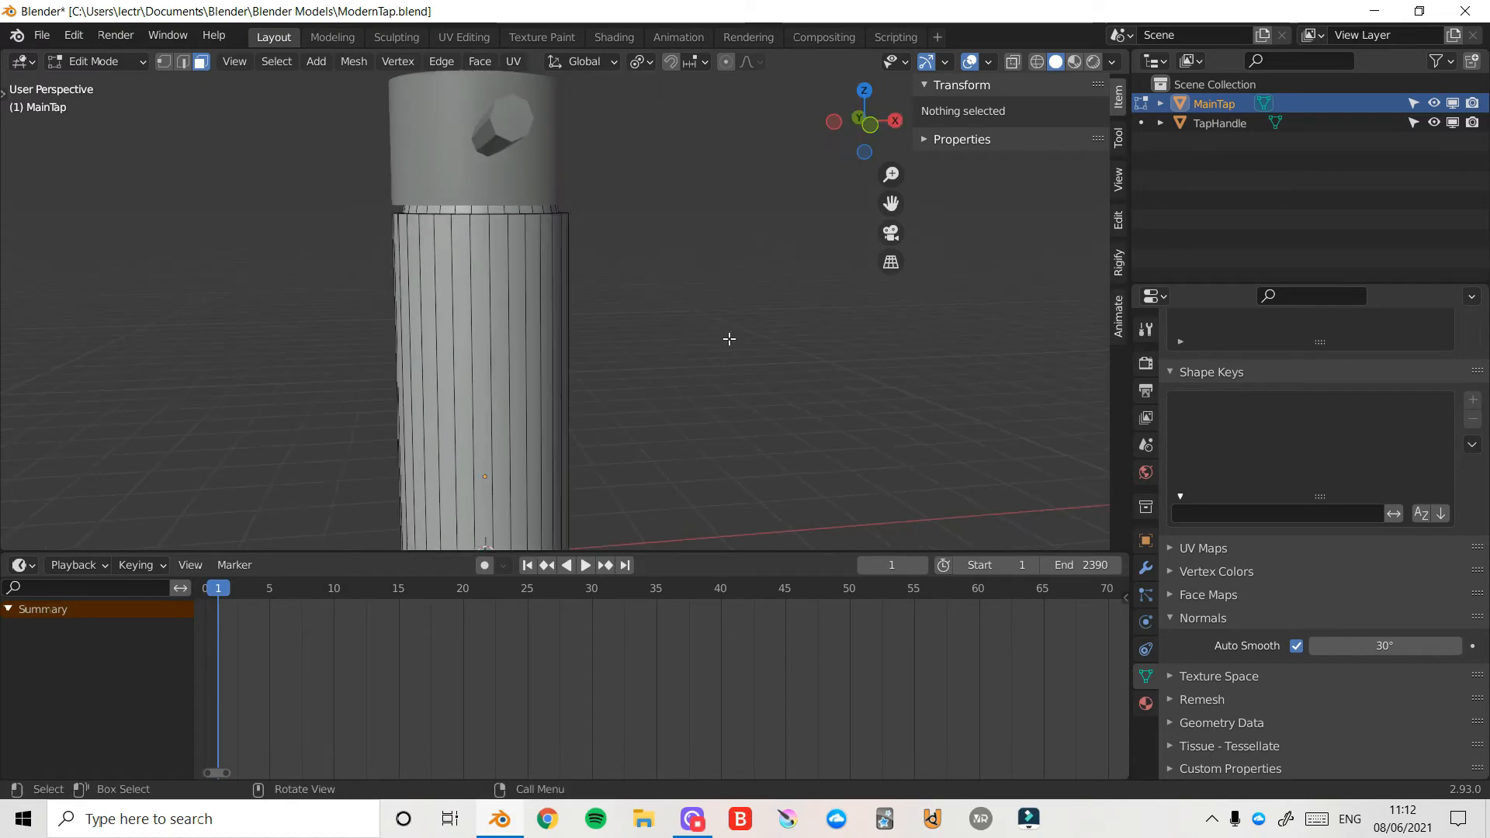
pyautogui.press('ctrl')
pyautogui.hotkey('ctrl', 'r')
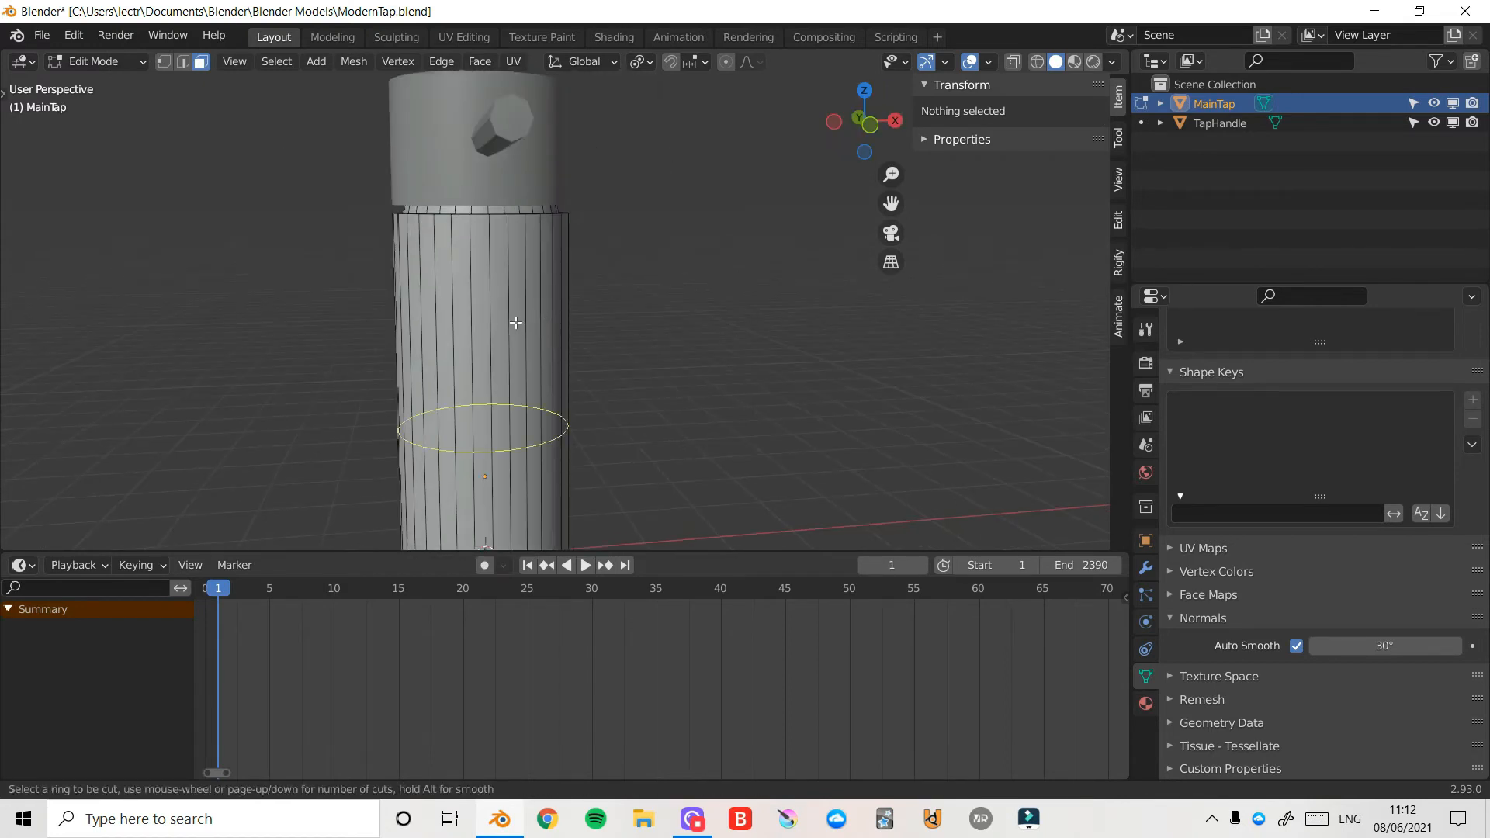
pyautogui.click(483, 427)
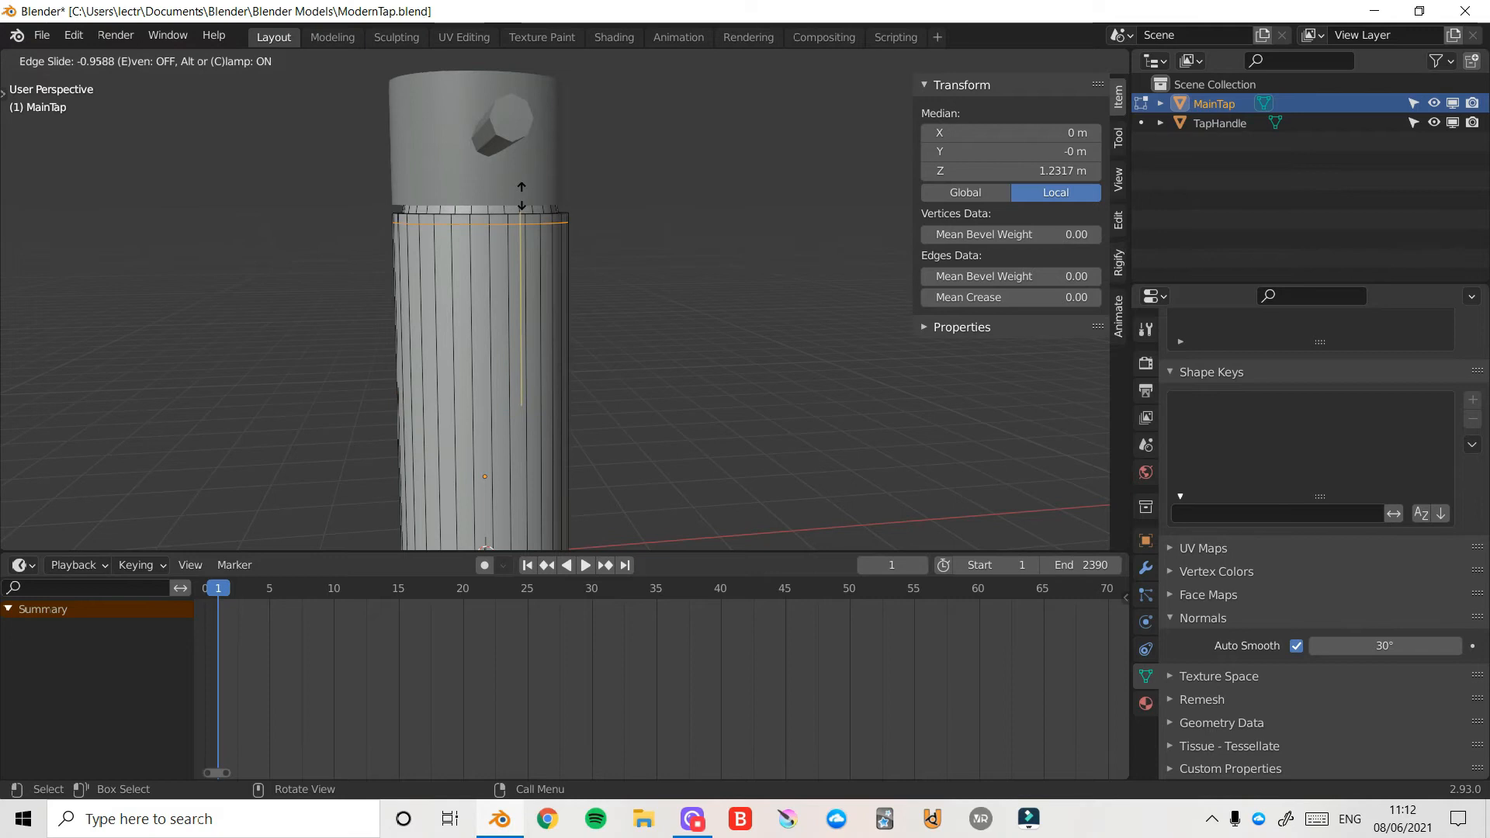
pyautogui.click(529, 319)
# - Add a second loop cut around MainTap below the first, slid upward to a factor of about -0.52
pyautogui.click(529, 321)
pyautogui.press('g')
pyautogui.press('g')
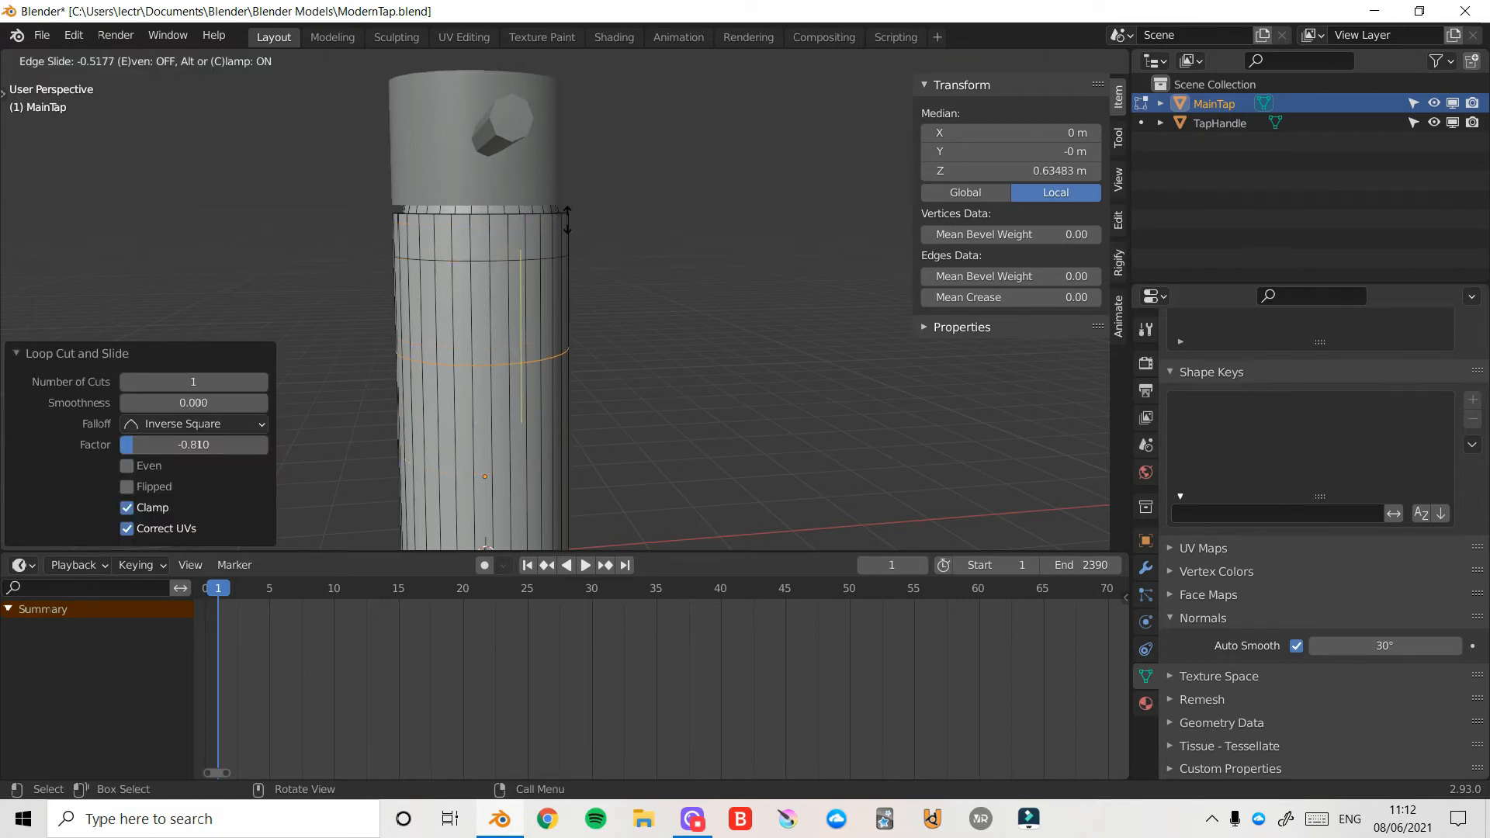
pyautogui.click(567, 220)
# - Add three centred loop cuts between MainTap's two upper rings, dividing the band into four equal rows
pyautogui.moveTo(842, 129); pyautogui.dragTo(784, 130)
pyautogui.hotkey('ctrl', 'r')
pyautogui.click(540, 280)
pyautogui.rightClick(541, 280)
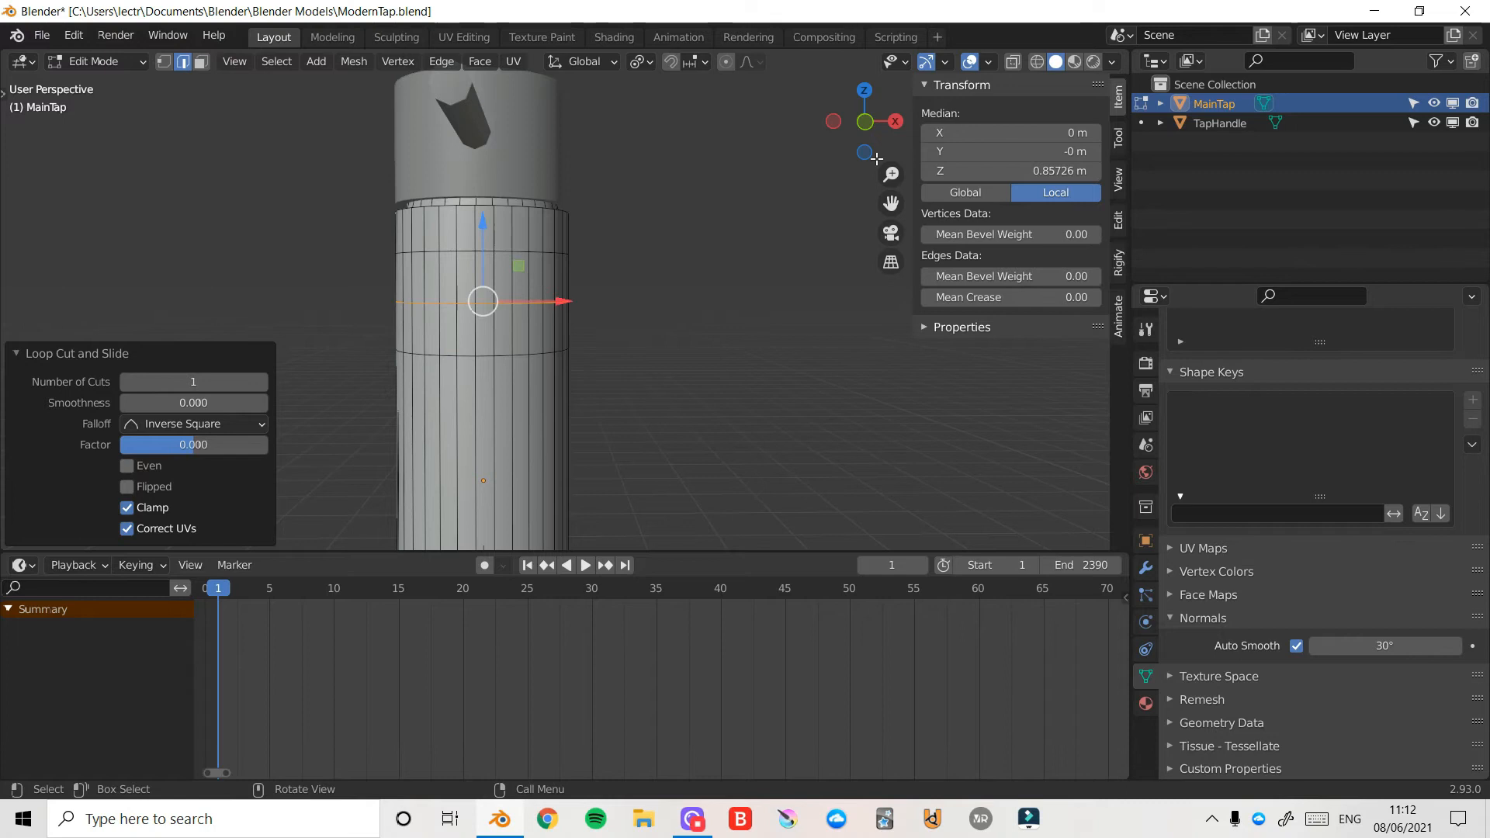
pyautogui.moveTo(863, 125); pyautogui.dragTo(843, 127)
pyautogui.hotkey('ctrl', 'r')
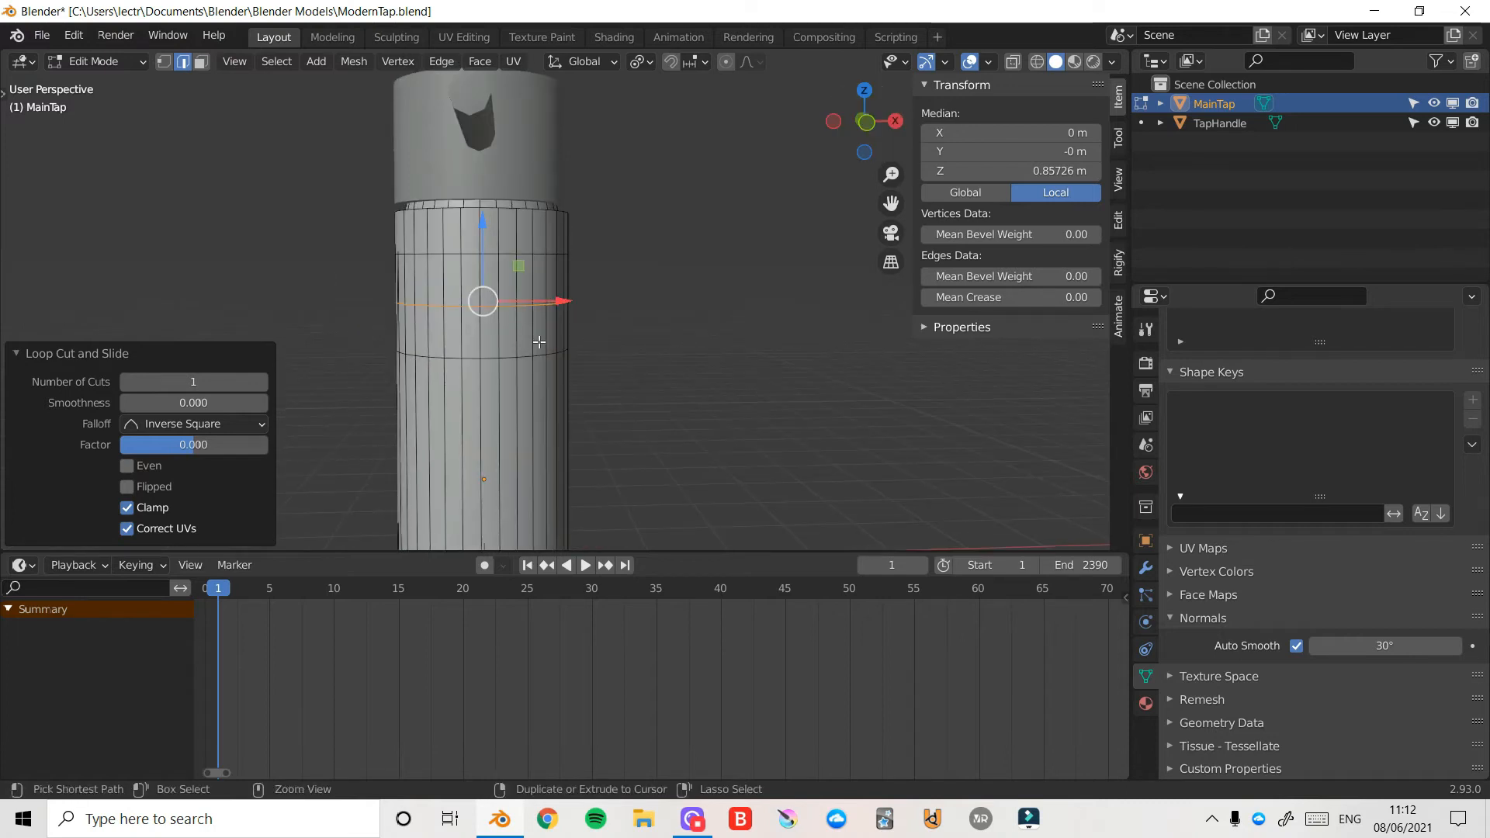
pyautogui.click(540, 341)
pyautogui.rightClick(541, 340)
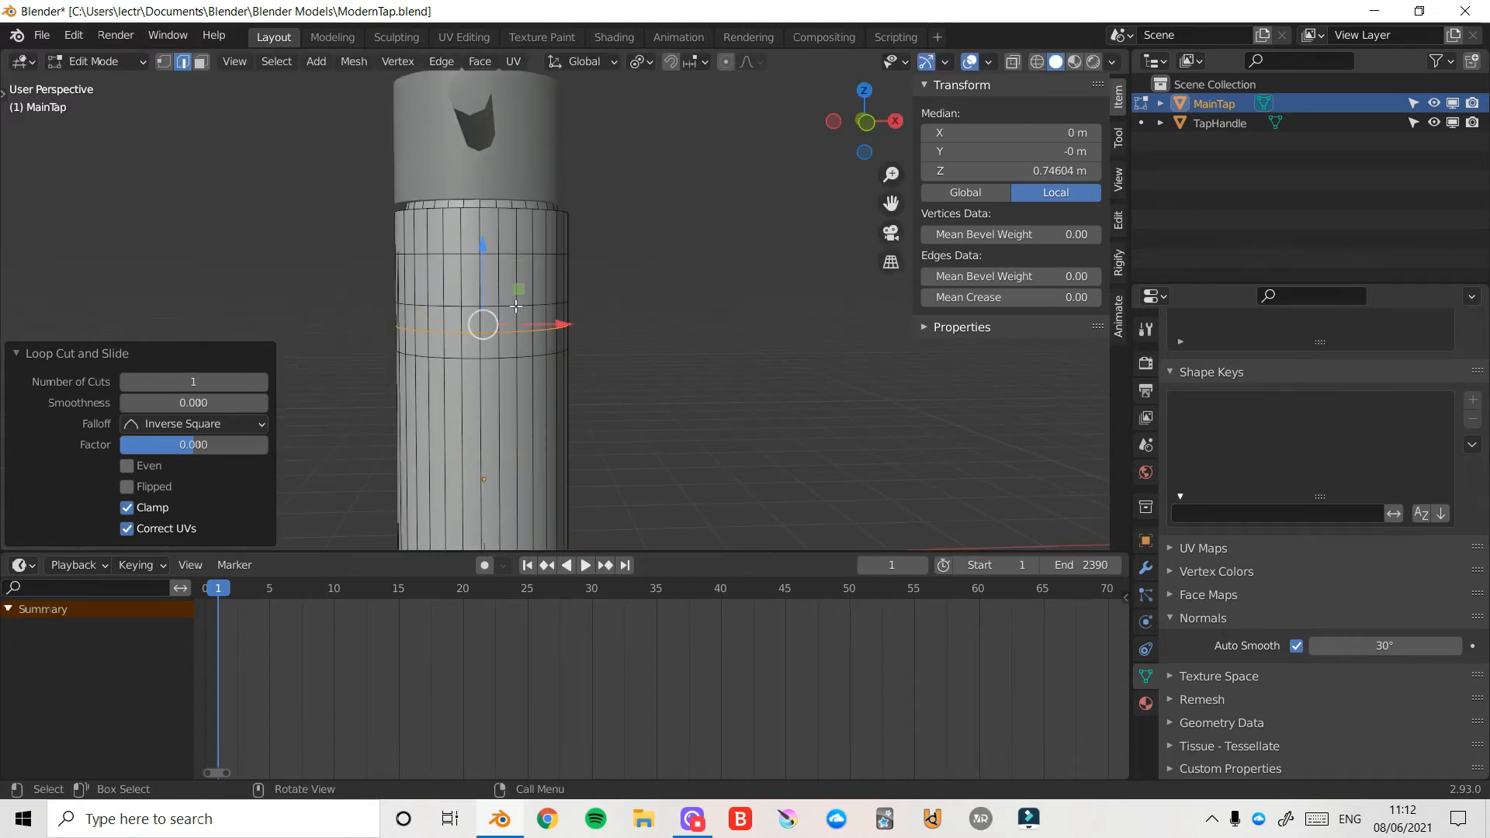
pyautogui.hotkey('ctrl', 'r')
pyautogui.click(545, 279)
pyautogui.rightClick(497, 309)
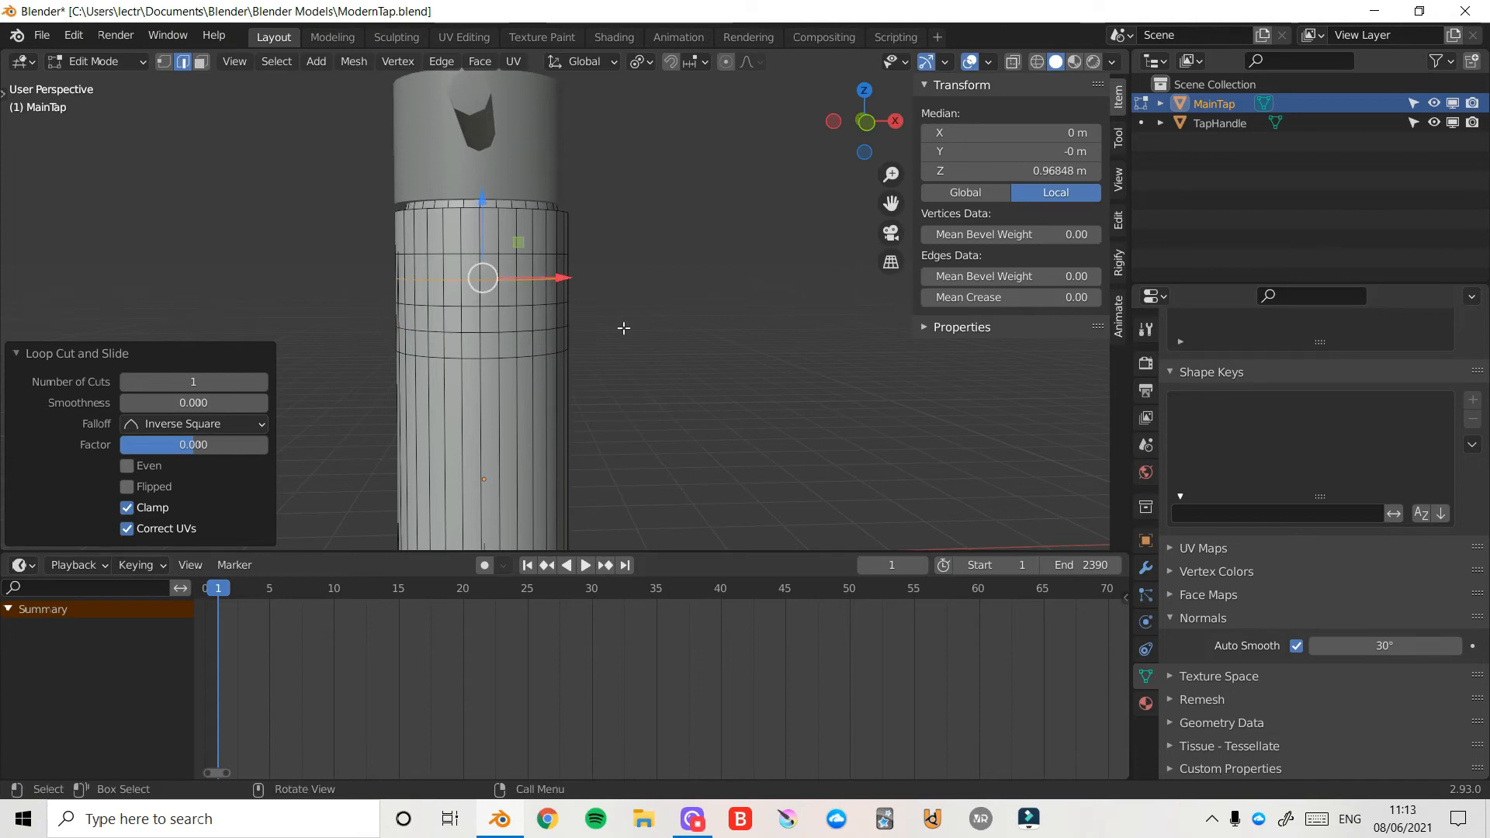
# - Select all faces of MainTap's four-row upper band and scale them to about 0.761 along Z
pyautogui.click(692, 333)
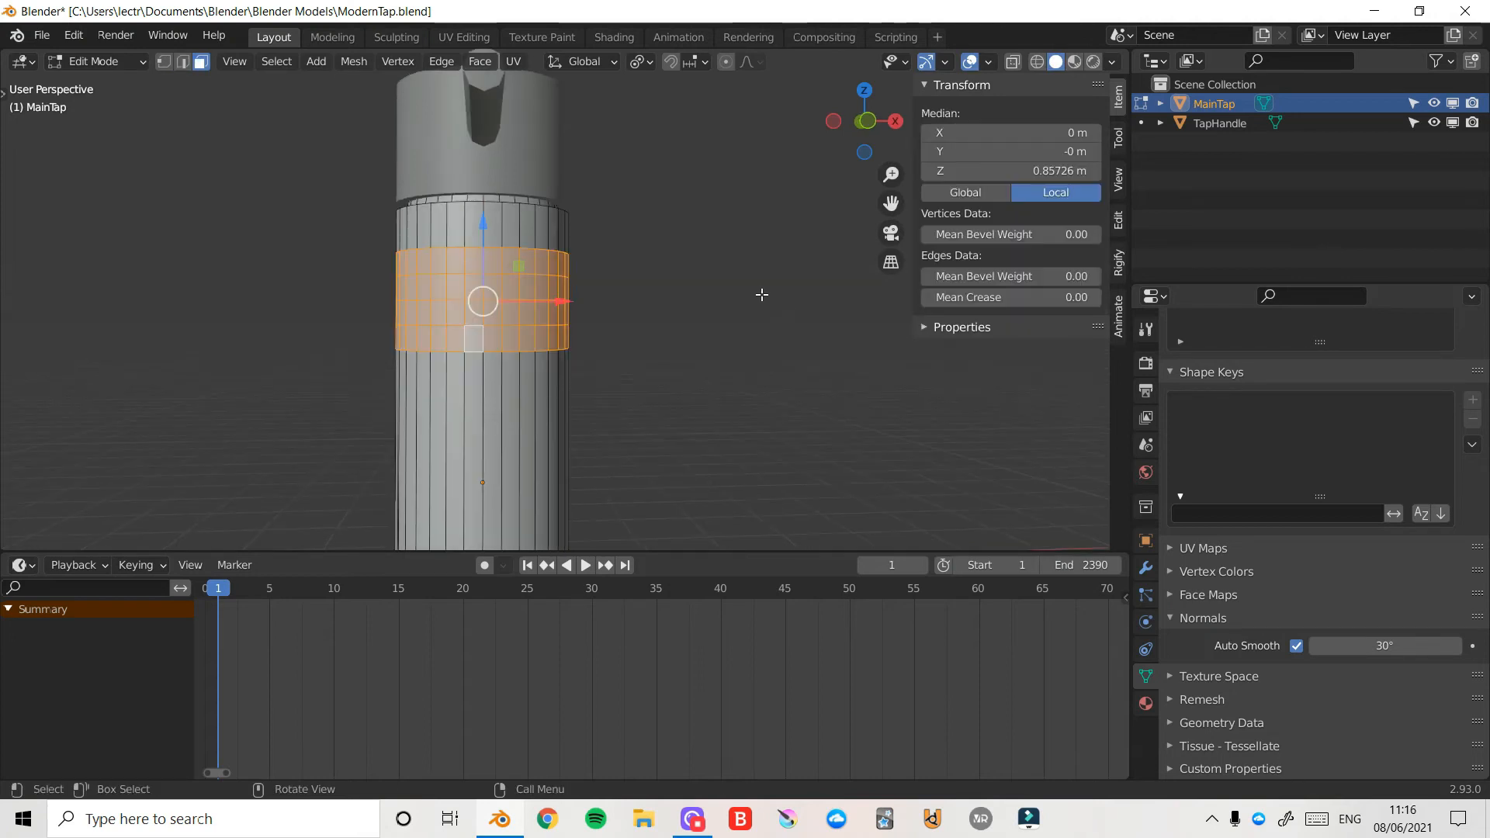
pyautogui.press('s')
pyautogui.press('z')
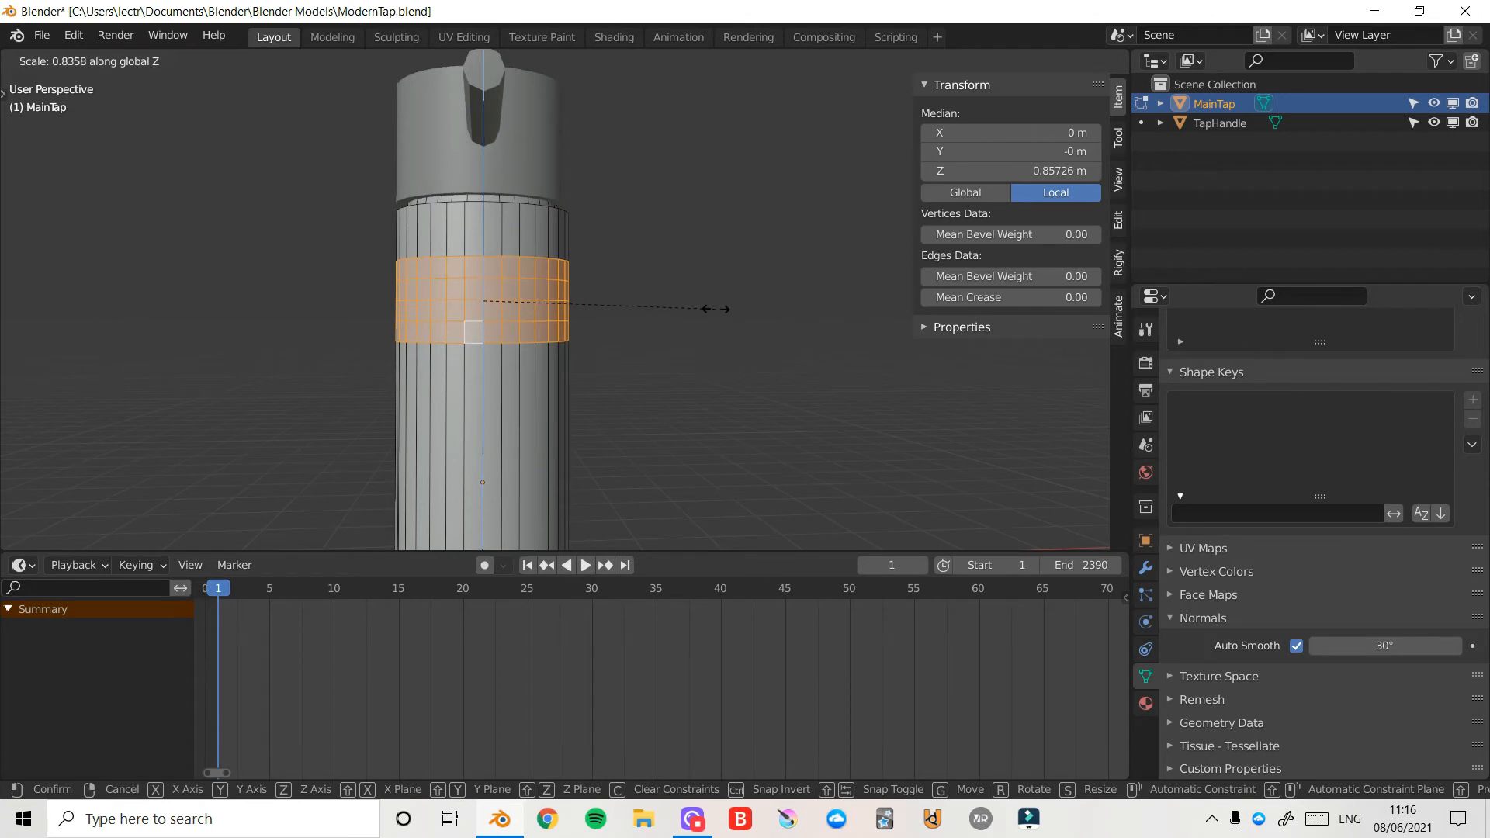
pyautogui.click(699, 315)
# - Add a loop cut just below MainTap's band at factor -0.897 and another just above it at about 0.52
pyautogui.moveTo(871, 141); pyautogui.dragTo(879, 144)
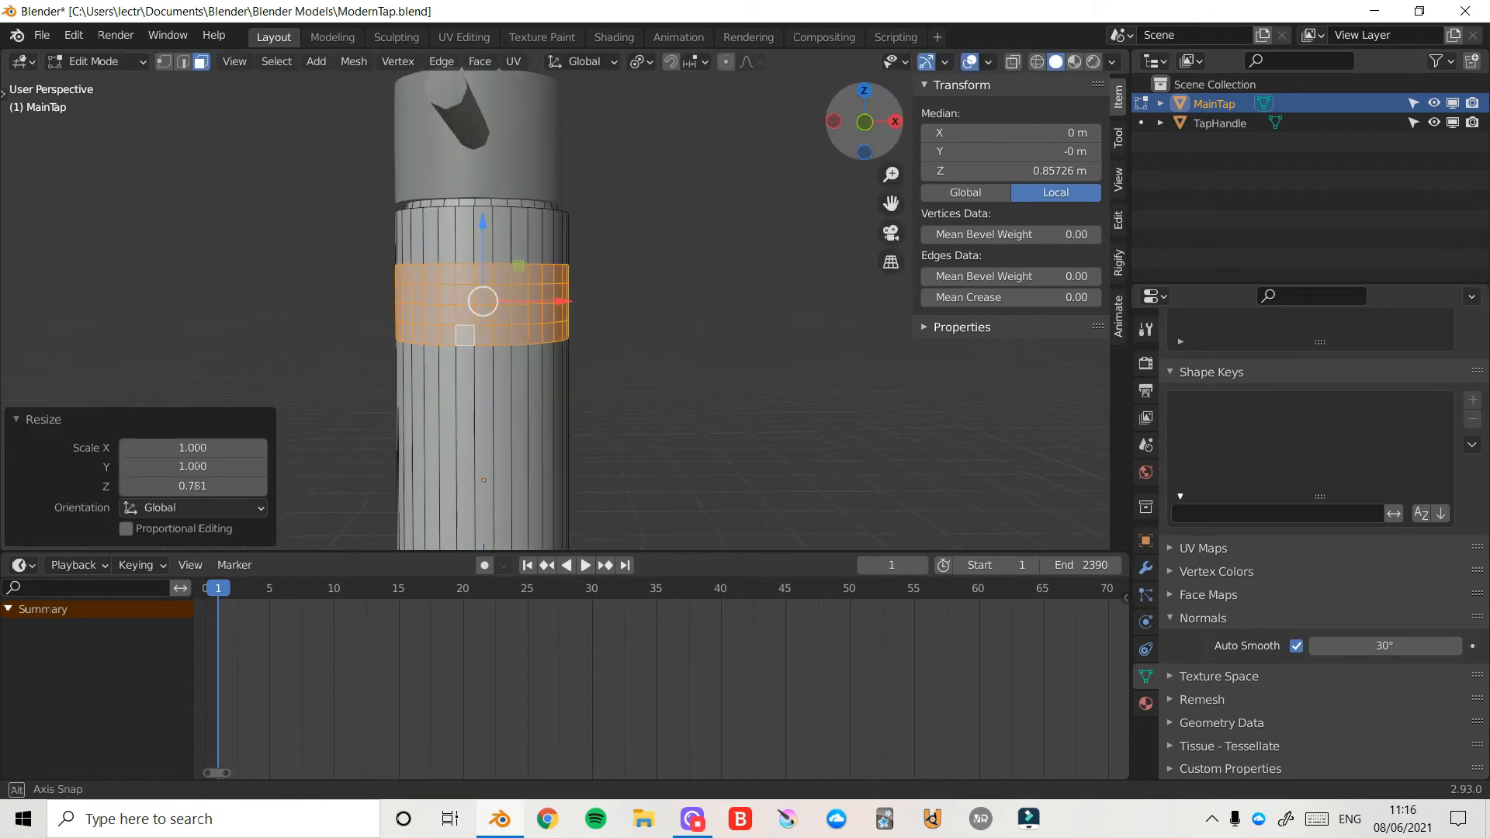
pyautogui.click(505, 419)
pyautogui.hotkey('ctrl', 'r')
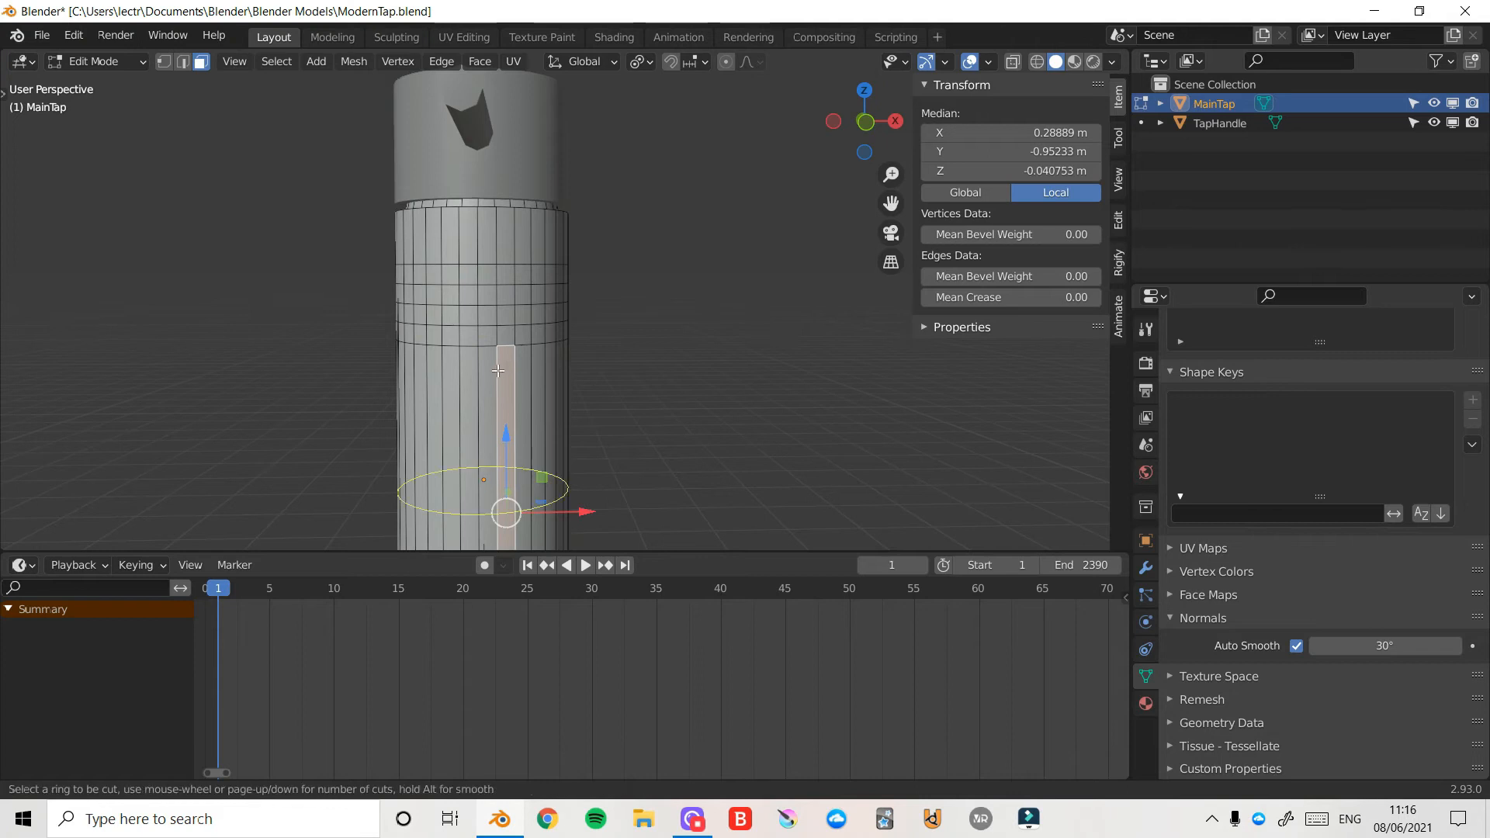
pyautogui.click(543, 493)
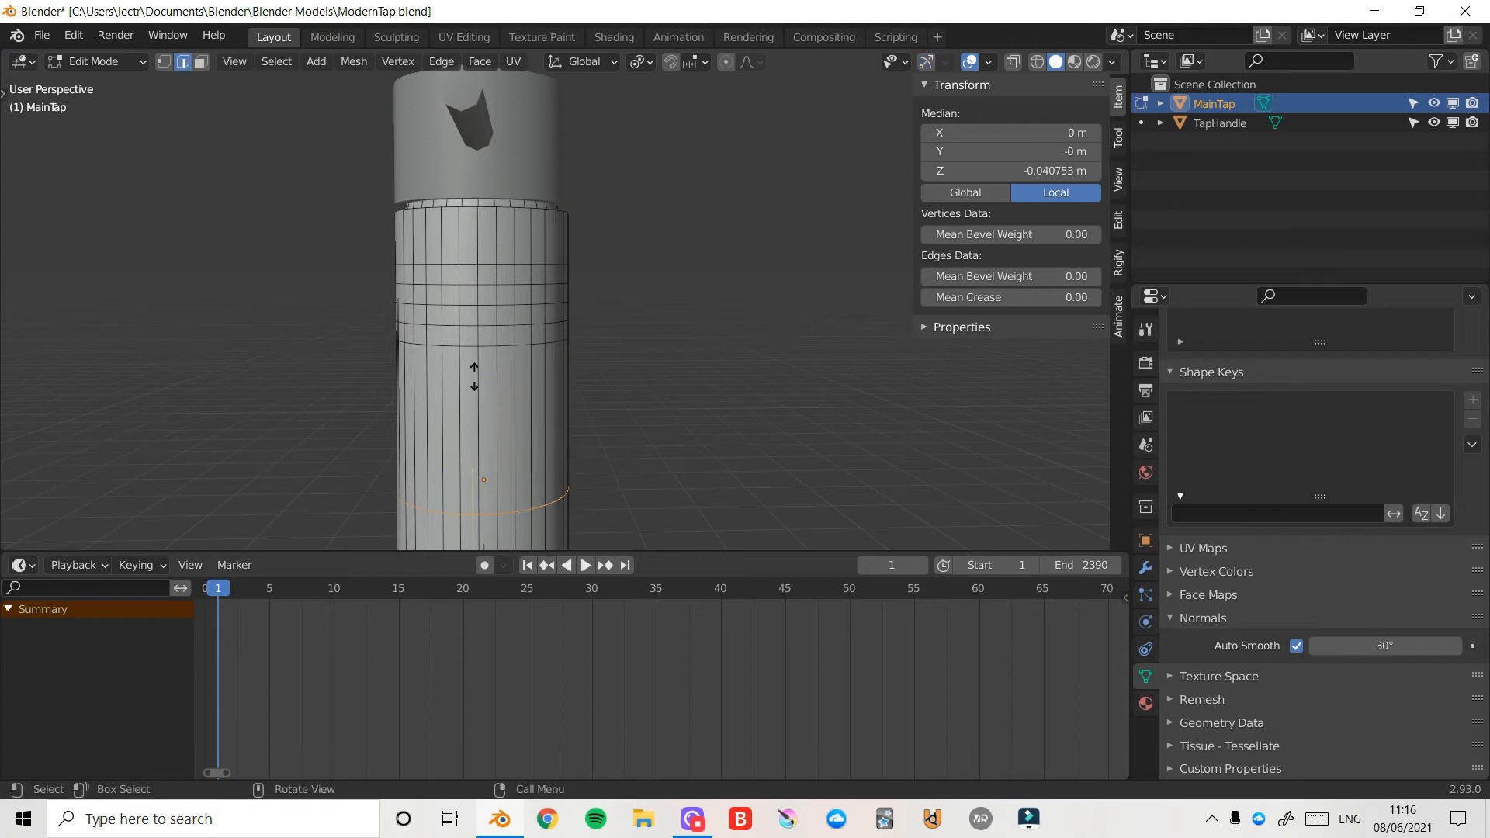
pyautogui.click(664, 227)
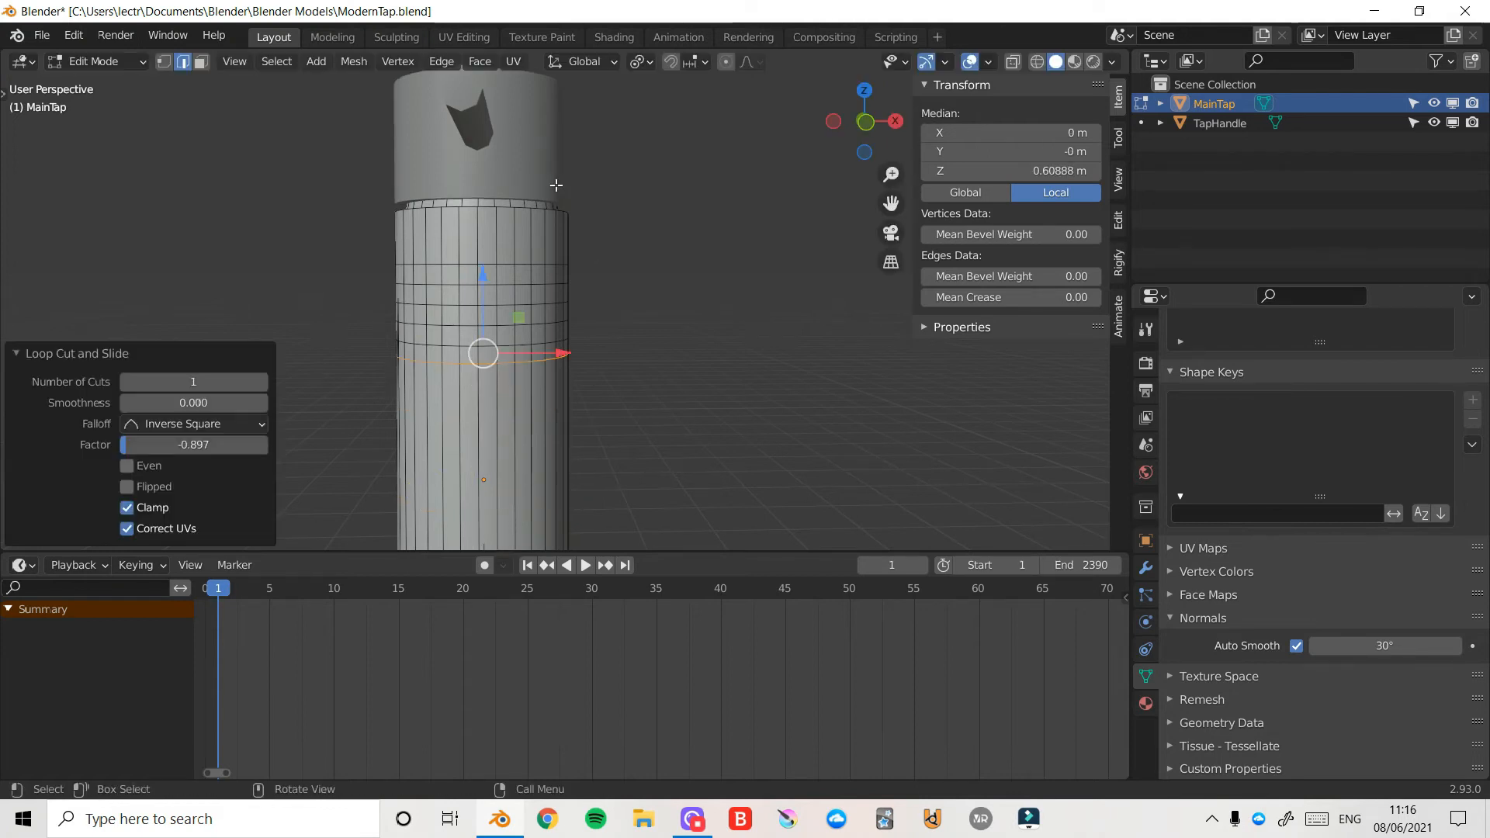
pyautogui.hotkey('ctrl', 'r')
pyautogui.click(538, 240)
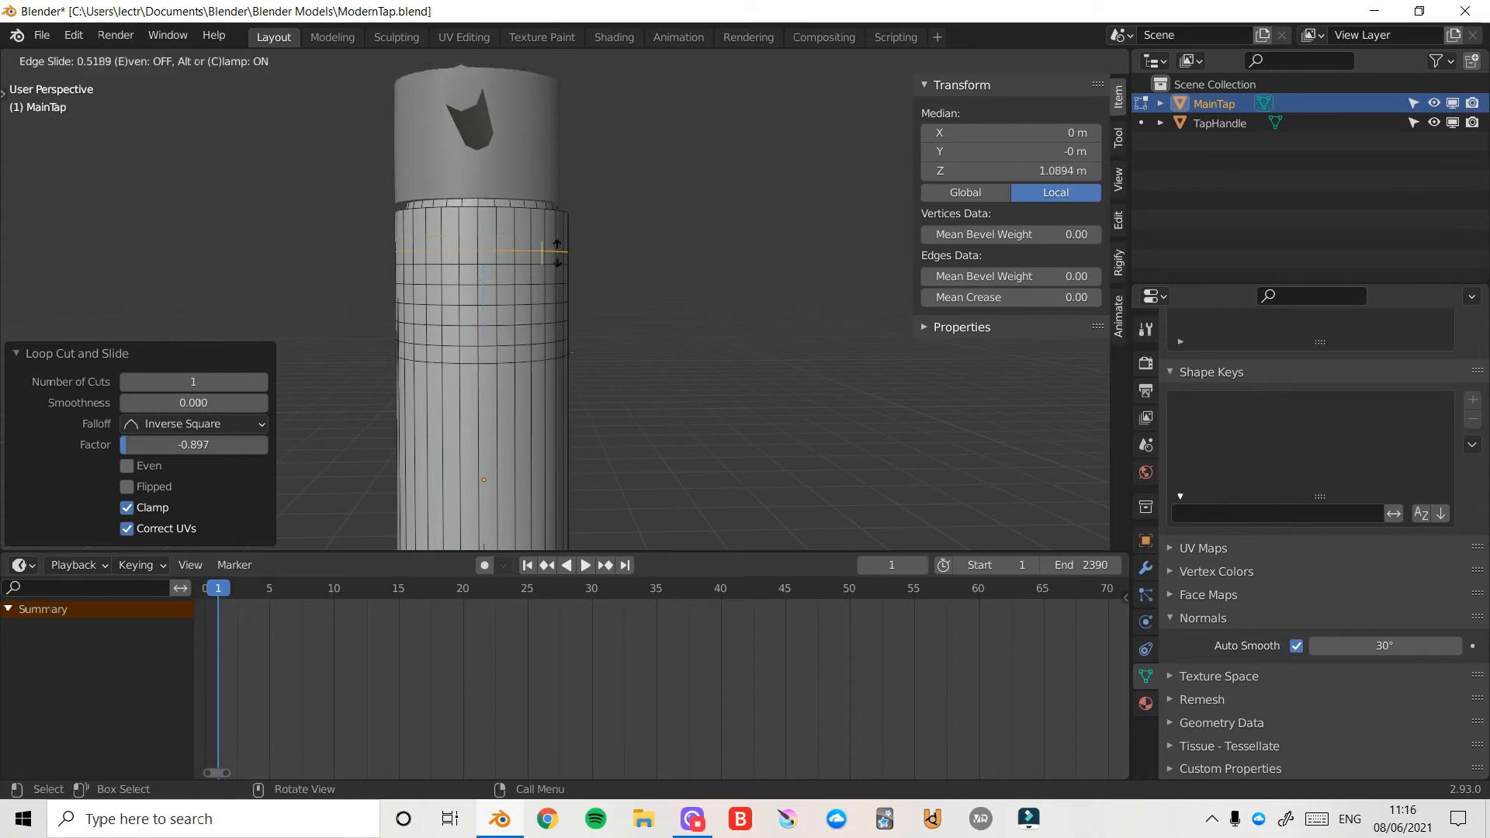
pyautogui.click(555, 250)
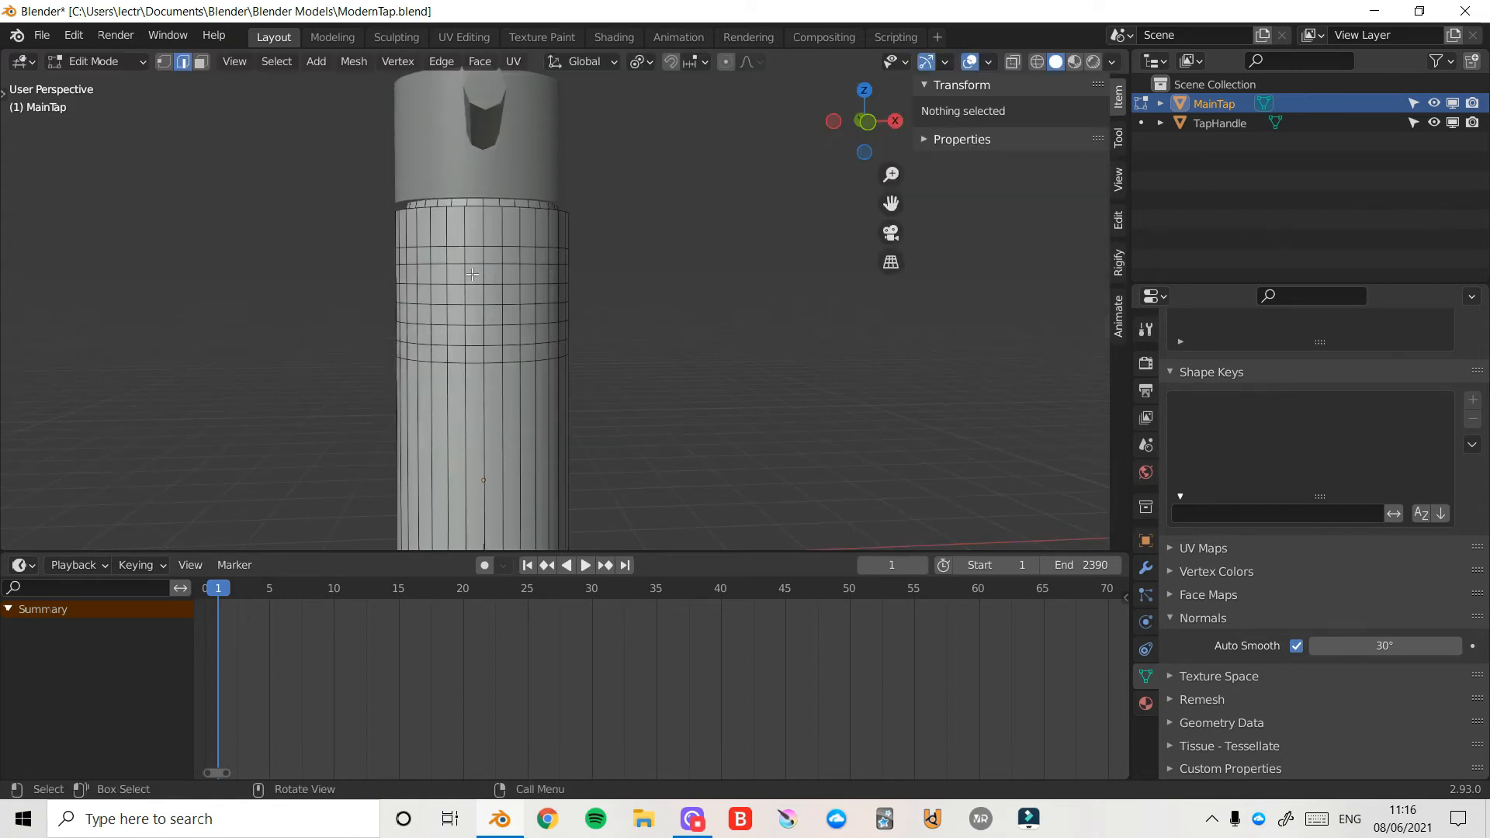
# - Select the four-by-four block of faces at the front of MainTap's band and reshape it with LoopTools Circle
pyautogui.click(472, 274)
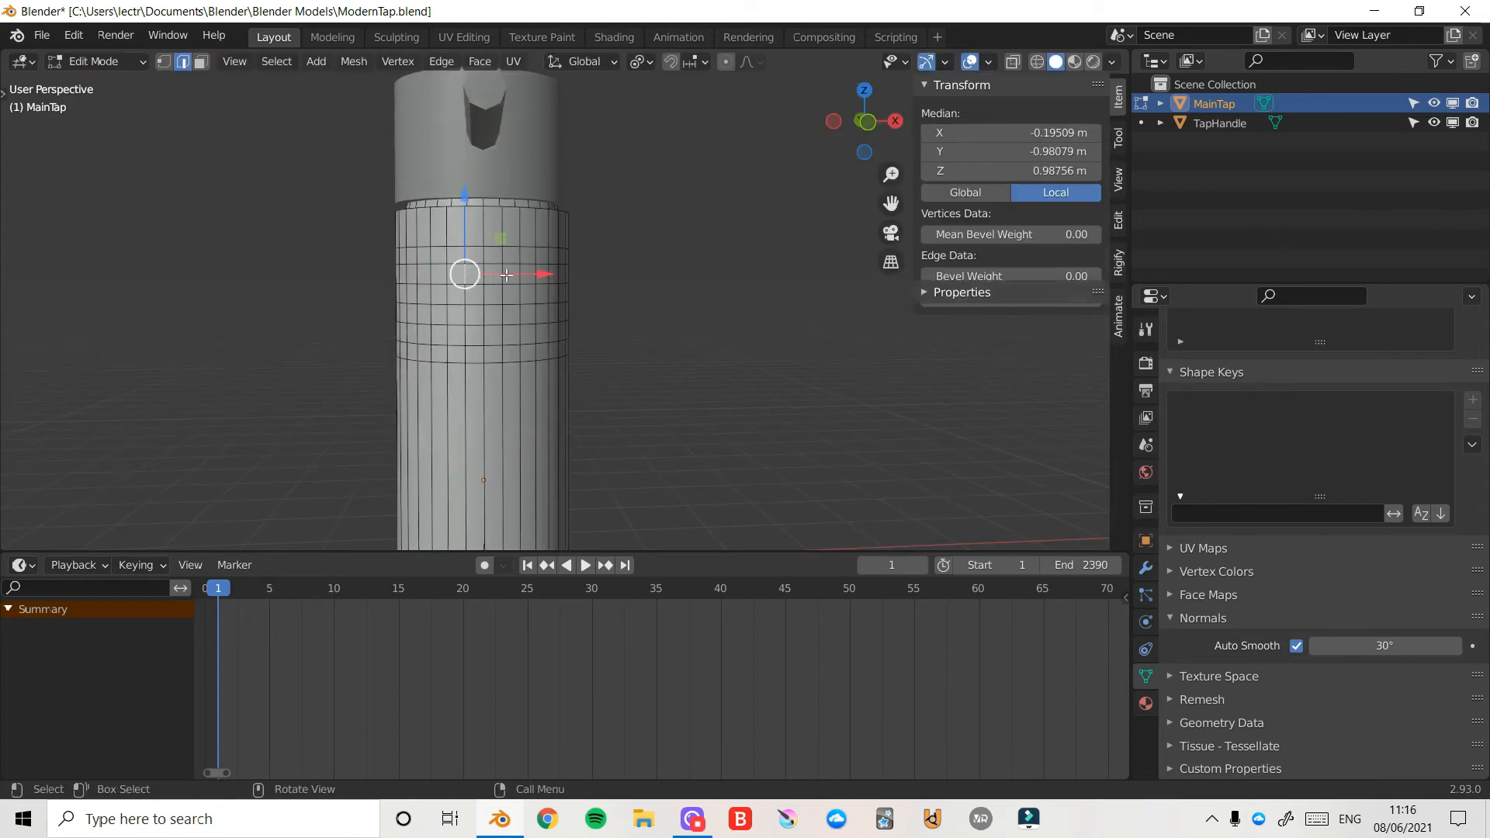
pyautogui.click(200, 61)
pyautogui.click(497, 287)
pyautogui.keyDown('ctrl'); pyautogui.click(512, 333); pyautogui.keyUp('ctrl')
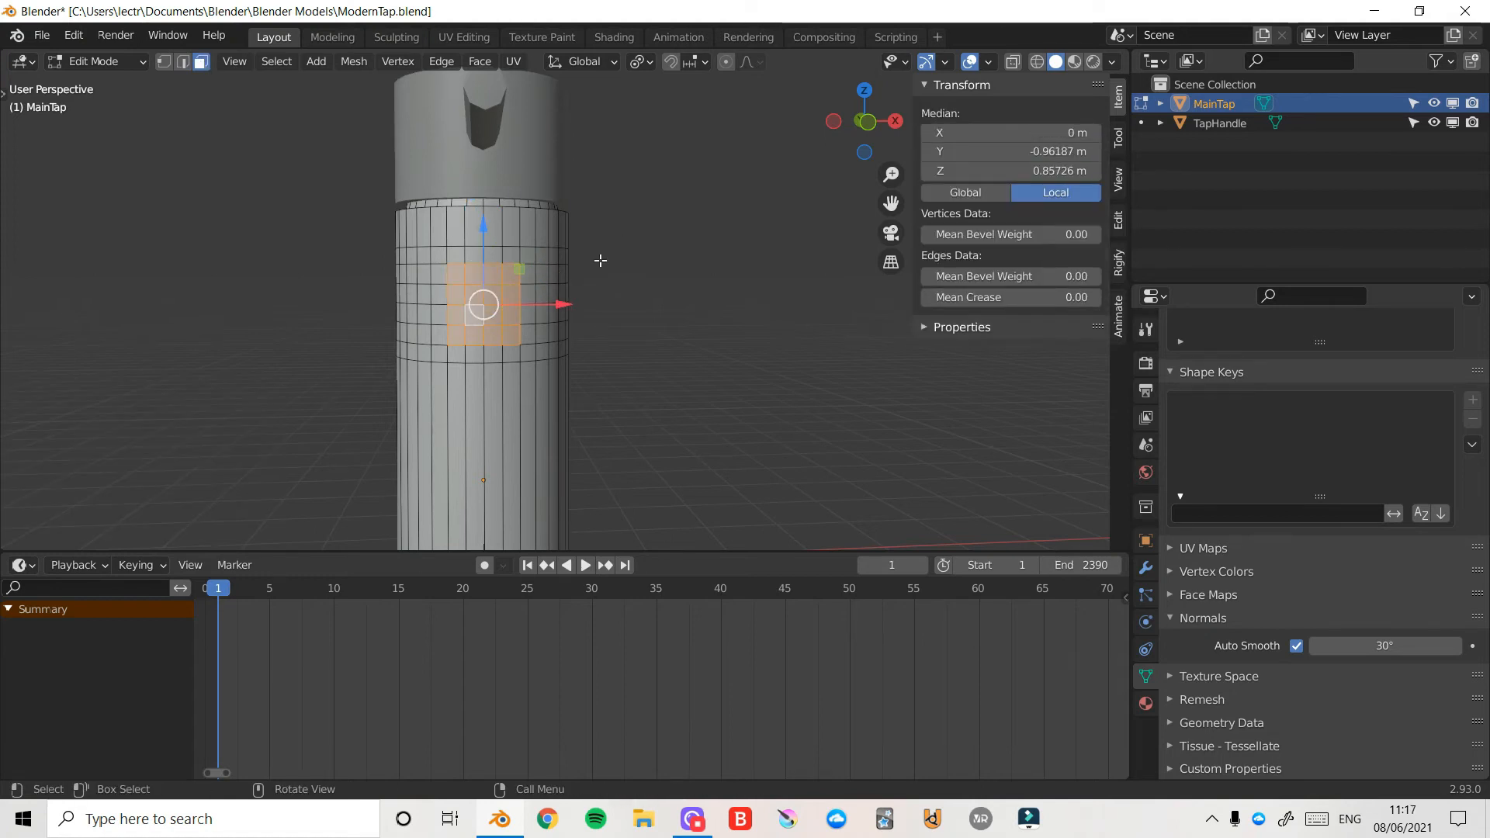
pyautogui.rightClick(600, 261)
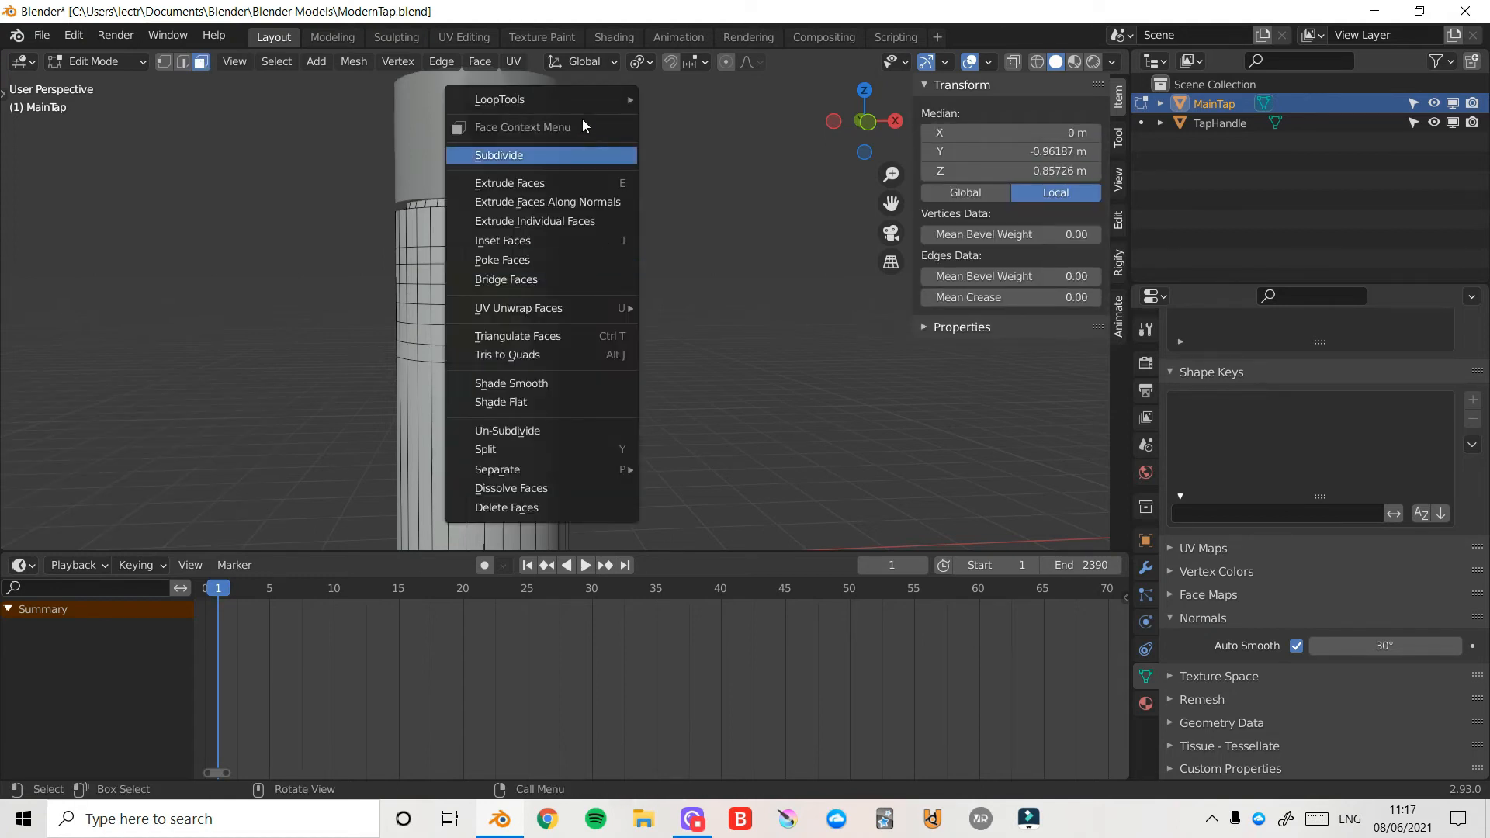
pyautogui.moveTo(588, 96)
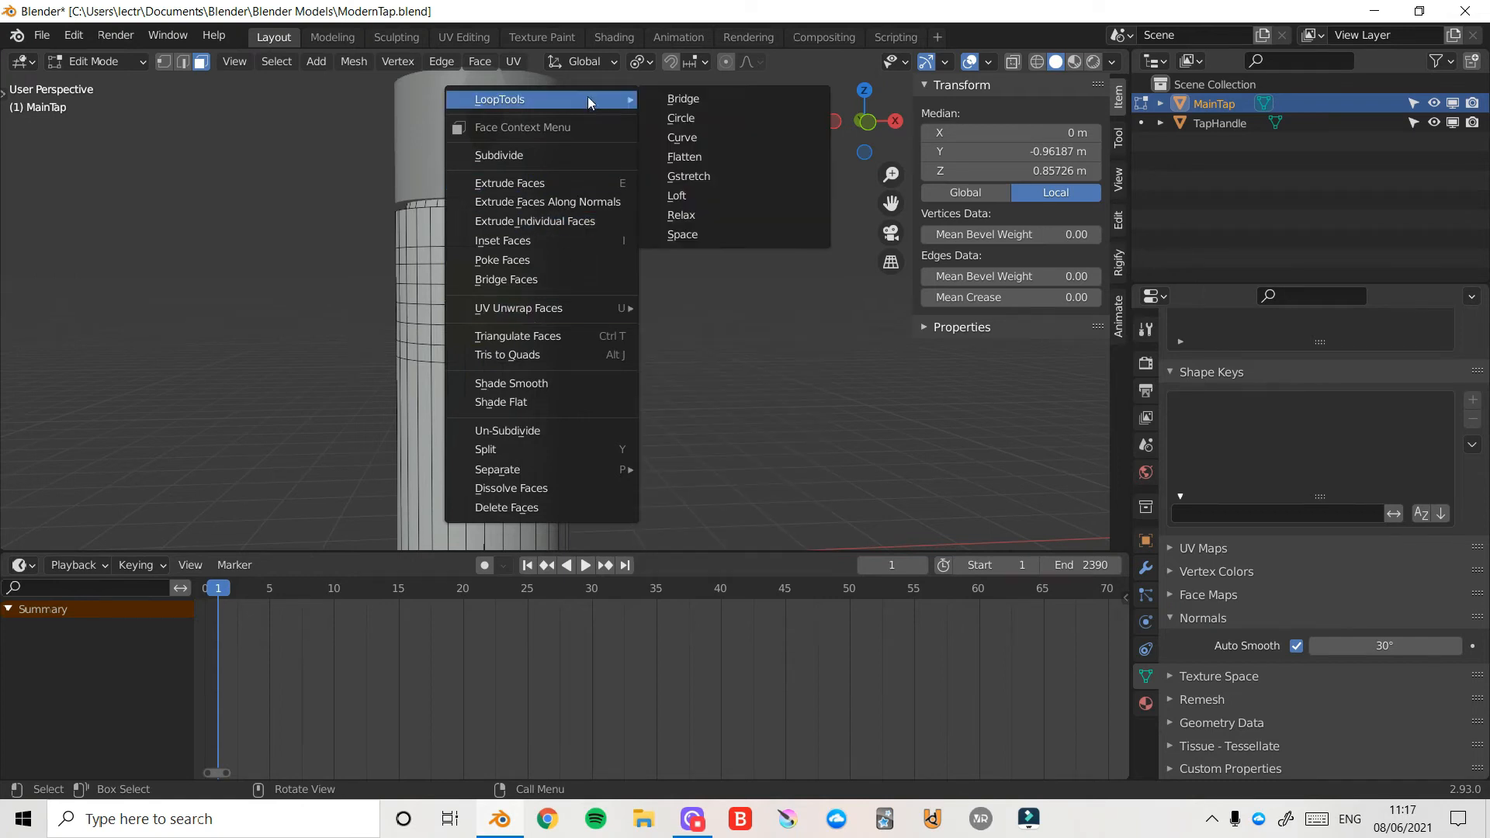
pyautogui.click(701, 117)
# - Shrink MainTap's circular faces along Z to look round and scale them to about 1.115 along X
pyautogui.press('s')
pyautogui.press('z')
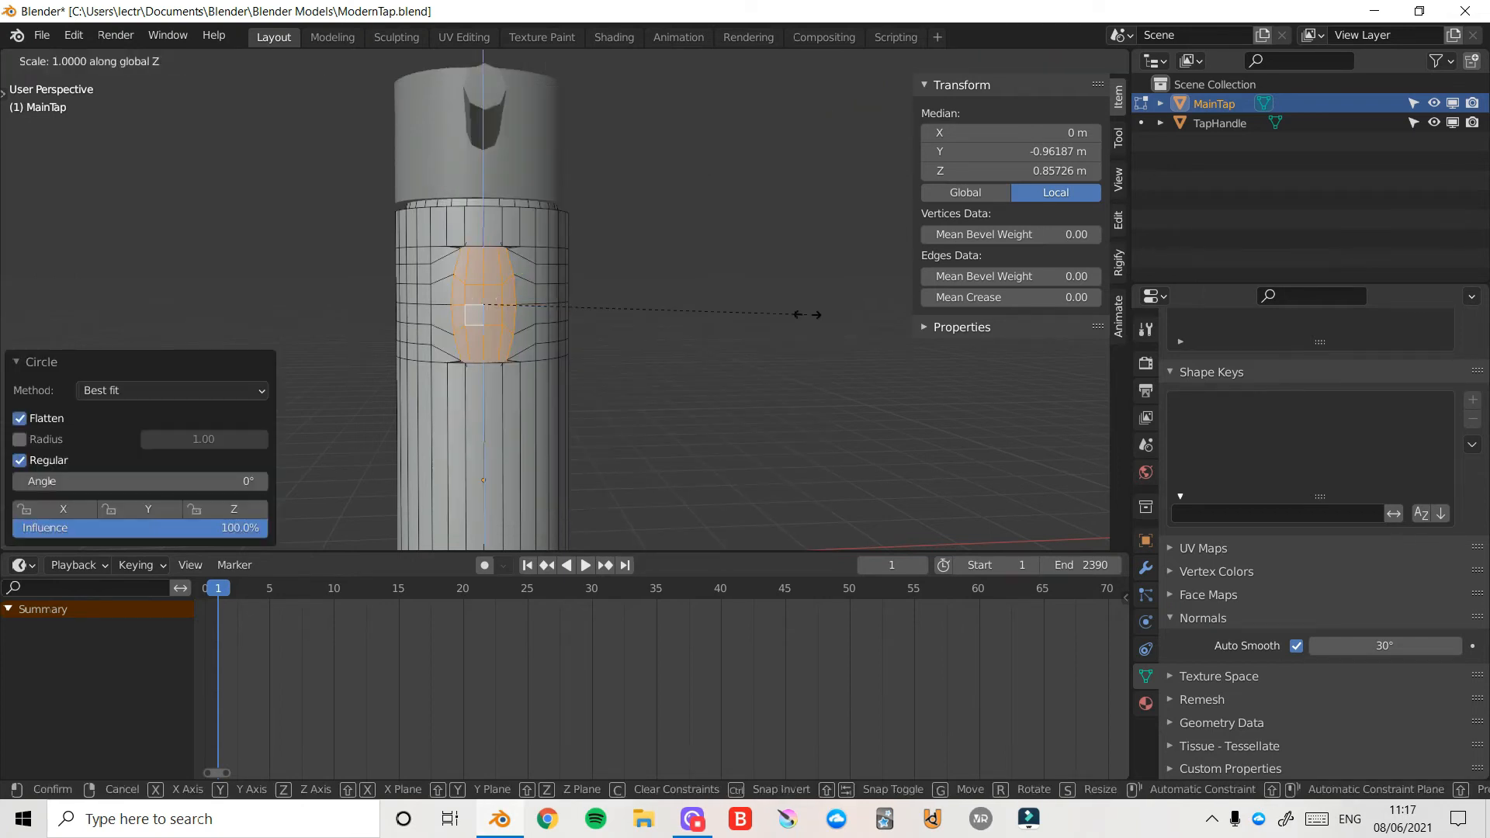
pyautogui.click(631, 332)
pyautogui.press('s')
pyautogui.press('x')
pyautogui.click(722, 306)
# - Move MainTap's circular faces about 0.057 m along negative Y
pyautogui.moveTo(722, 305); pyautogui.dragTo(614, 292, button='middle')
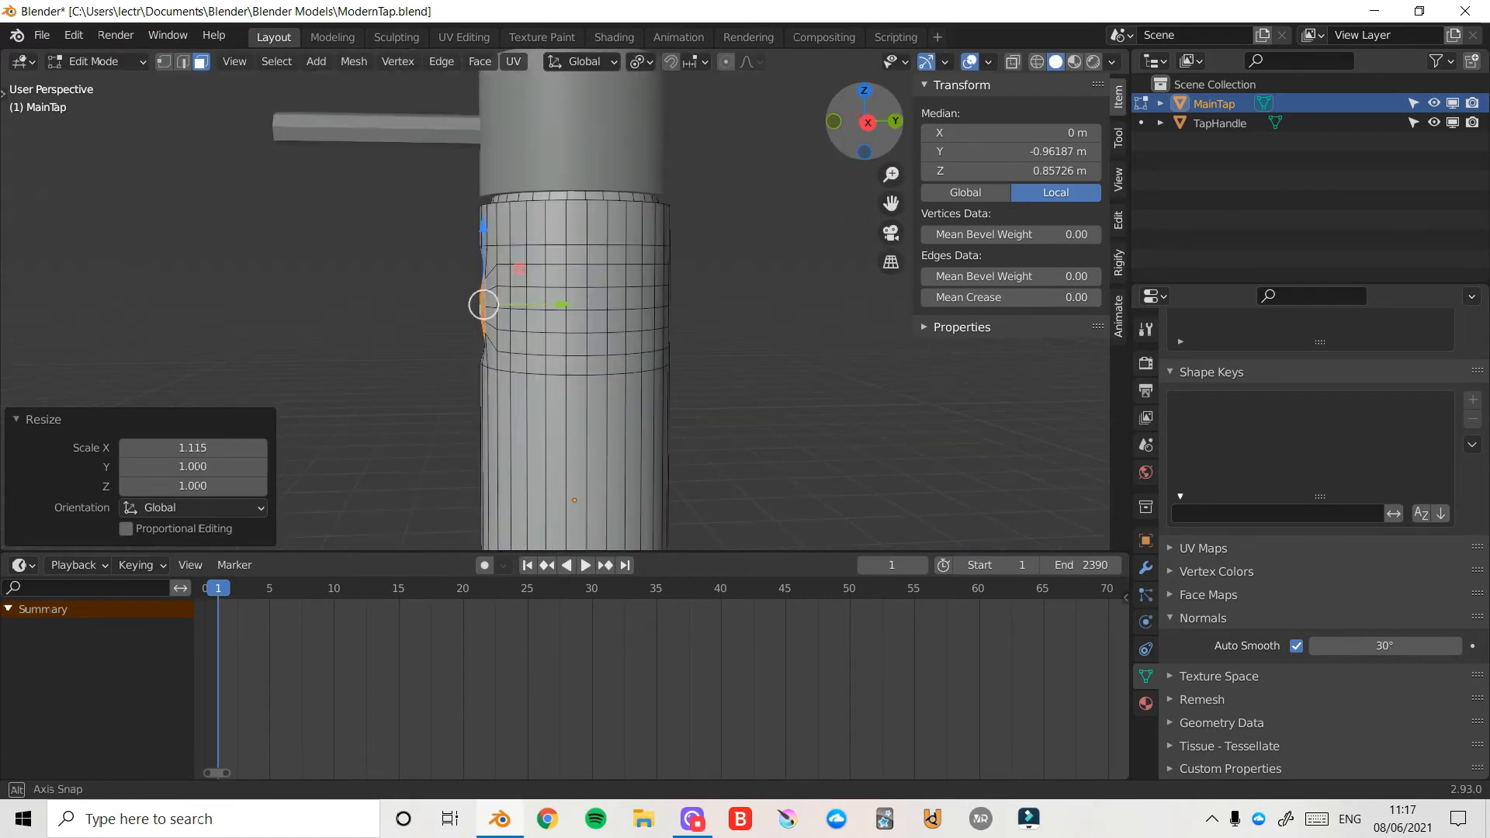
pyautogui.moveTo(864, 118); pyautogui.dragTo(766, 179)
pyautogui.press('g')
pyautogui.press('y')
pyautogui.click(761, 177)
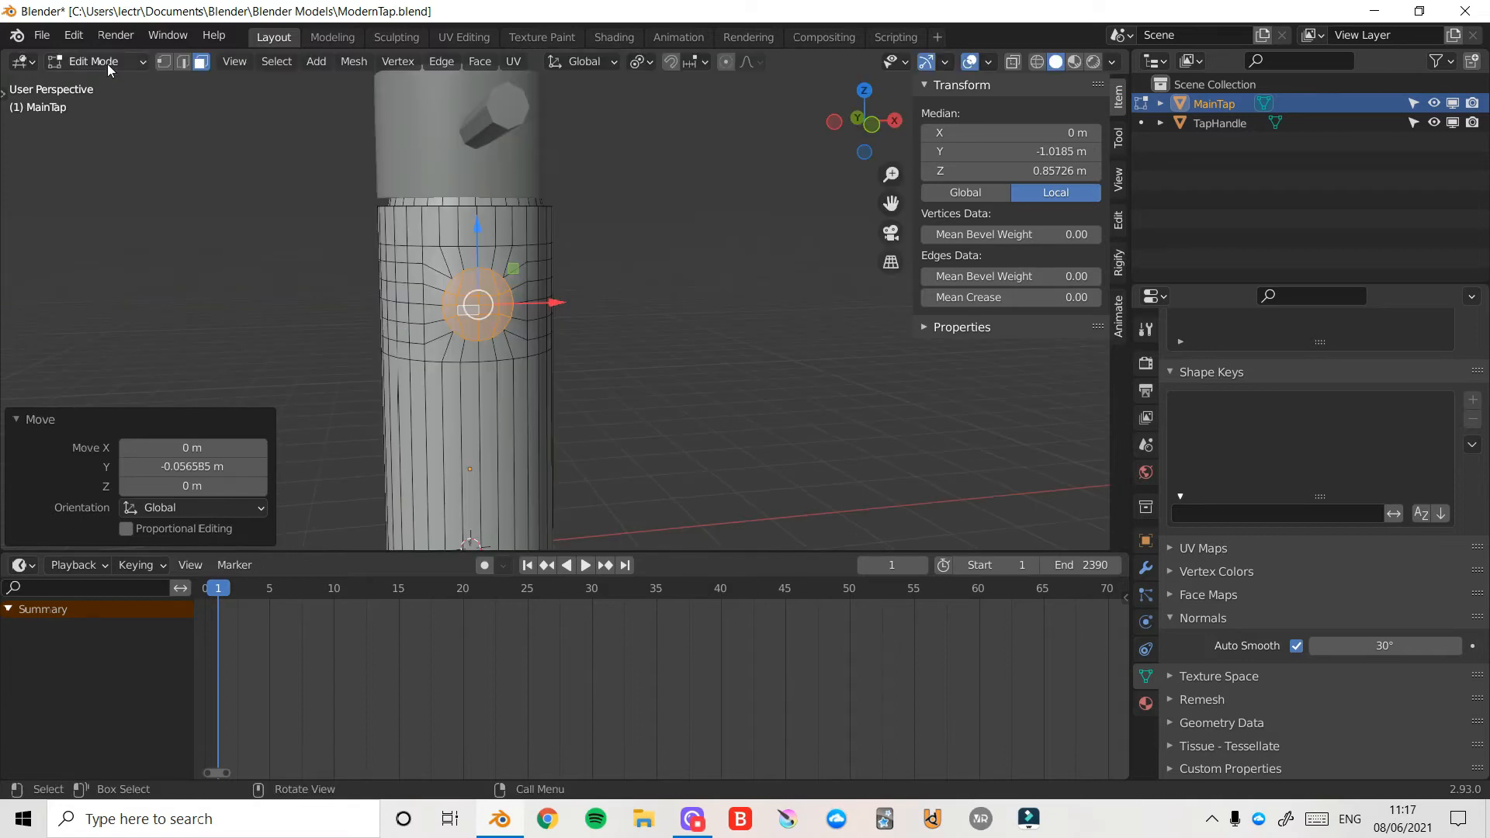
# - Smooth the mesh around MainTap's circular faces with a 50 px Smooth brush in Sculpt Mode and wireframe shading, and return to Object Mode
pyautogui.click(110, 63)
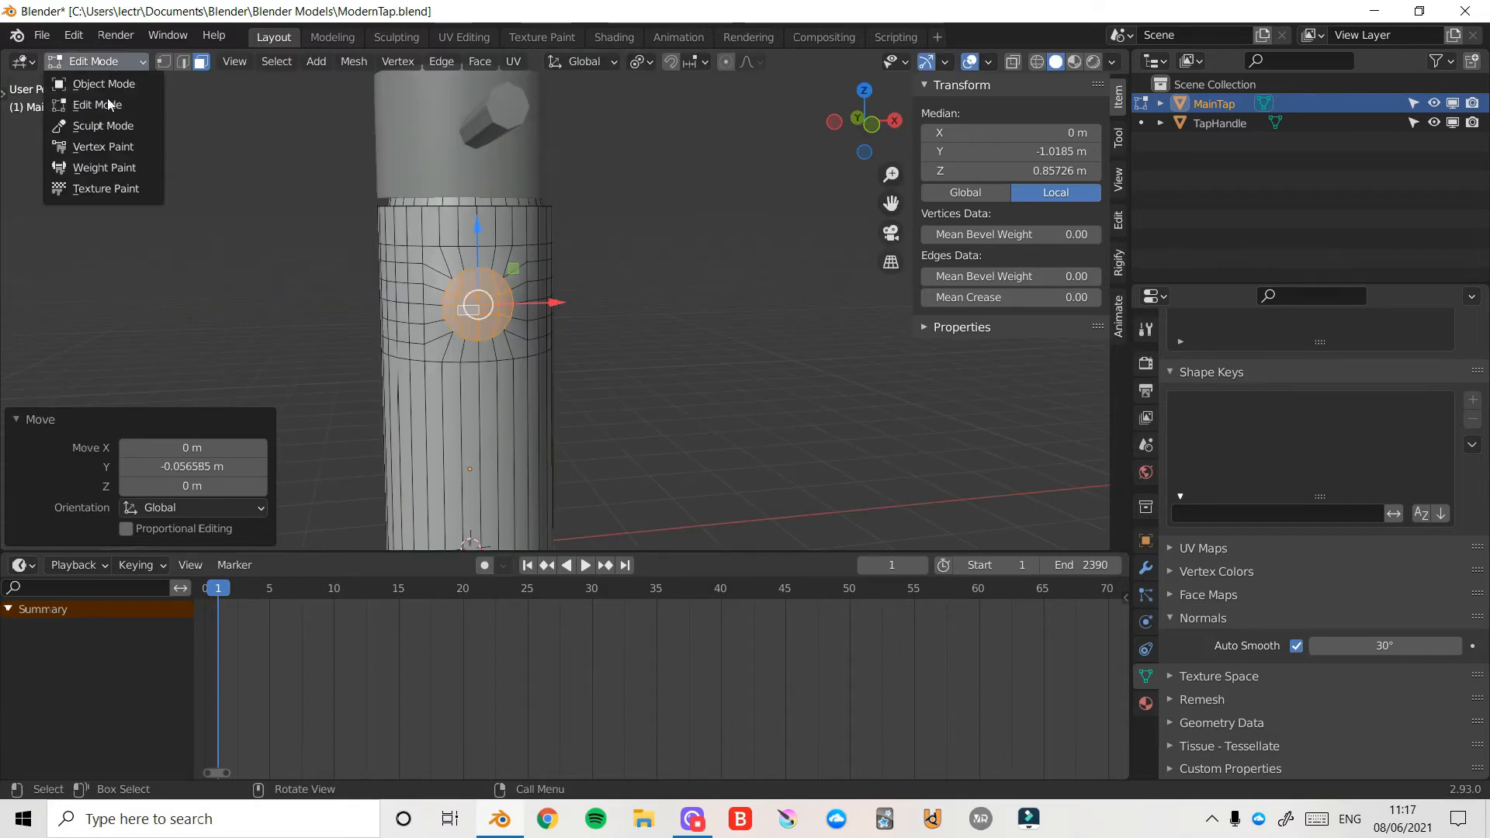
pyautogui.click(103, 125)
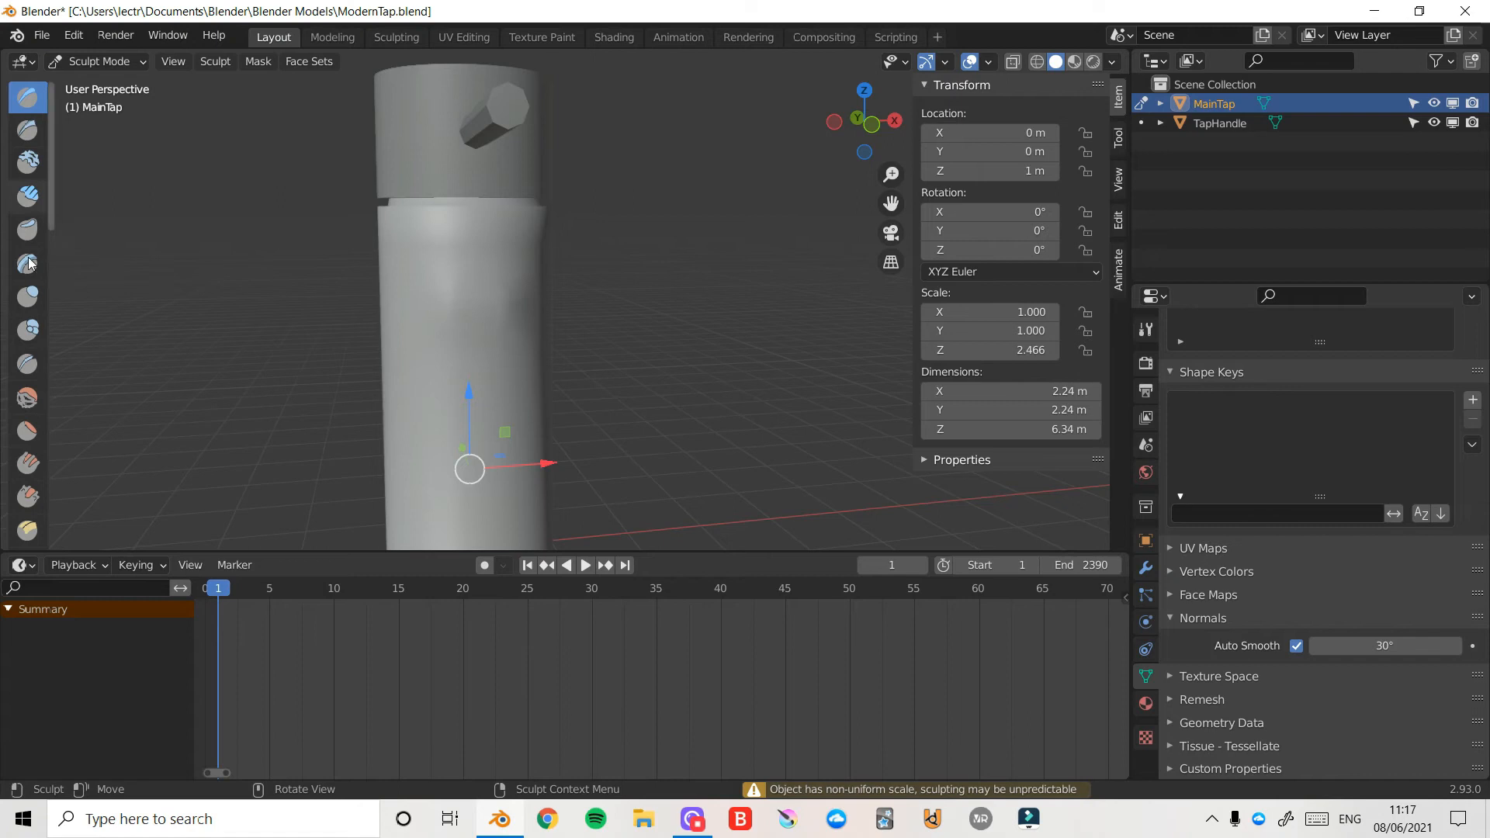
pyautogui.click(29, 400)
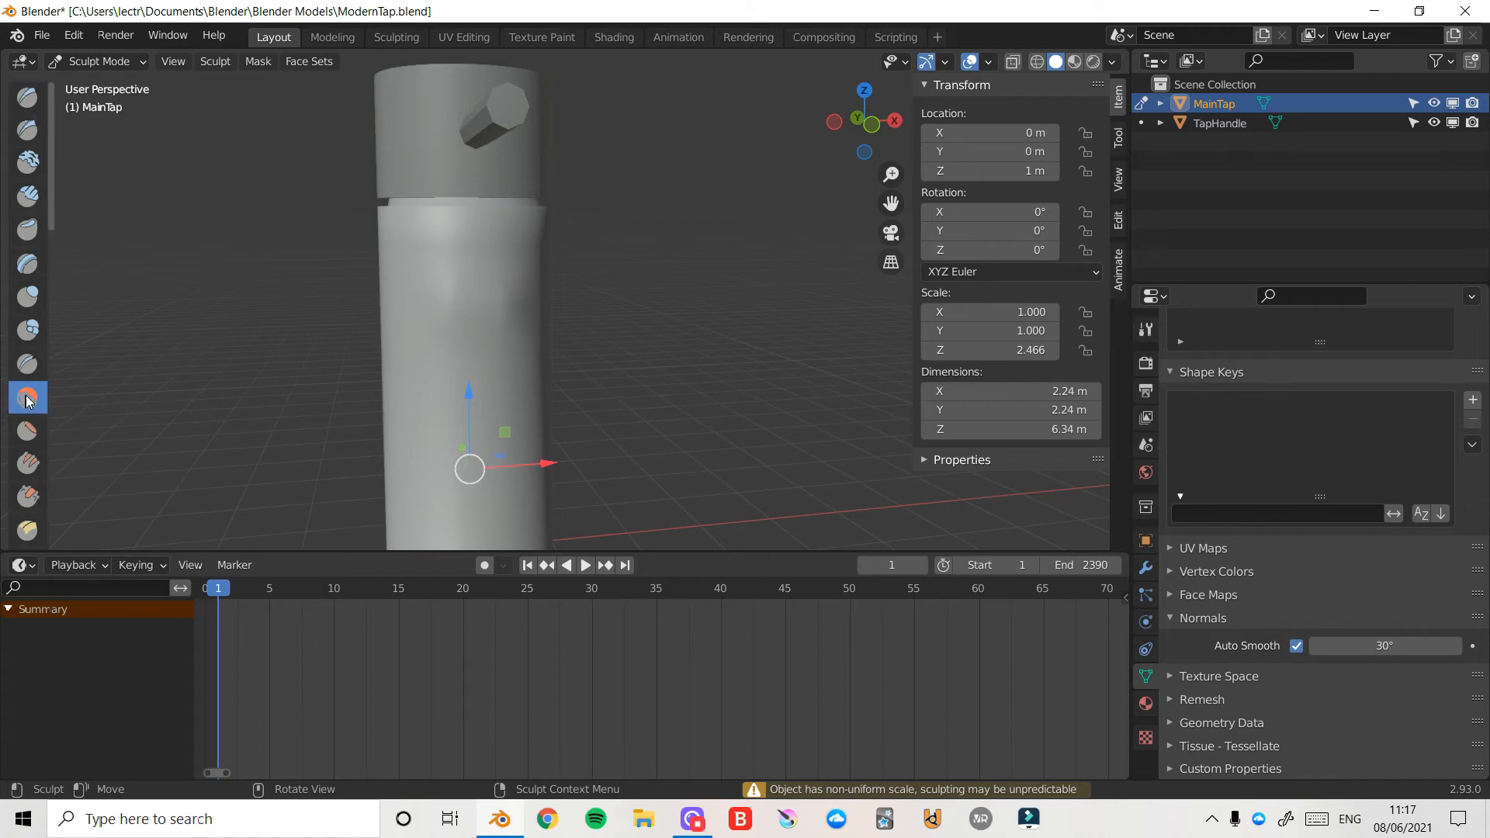
pyautogui.click(1038, 62)
pyautogui.rightClick(65, 193)
pyautogui.moveTo(65, 195); pyautogui.dragTo(31, 203)
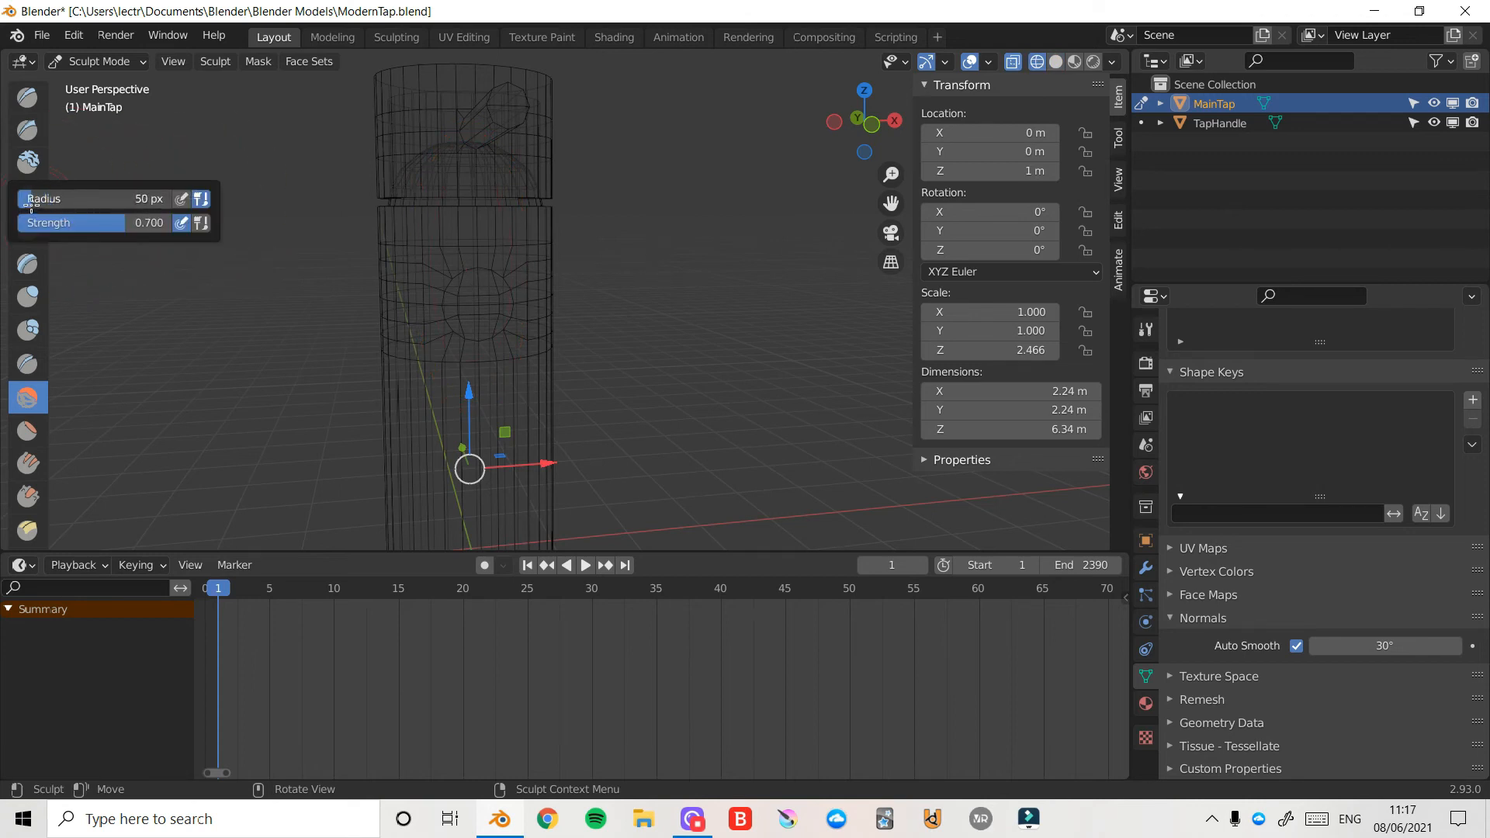
pyautogui.scroll(2, 210, 316)
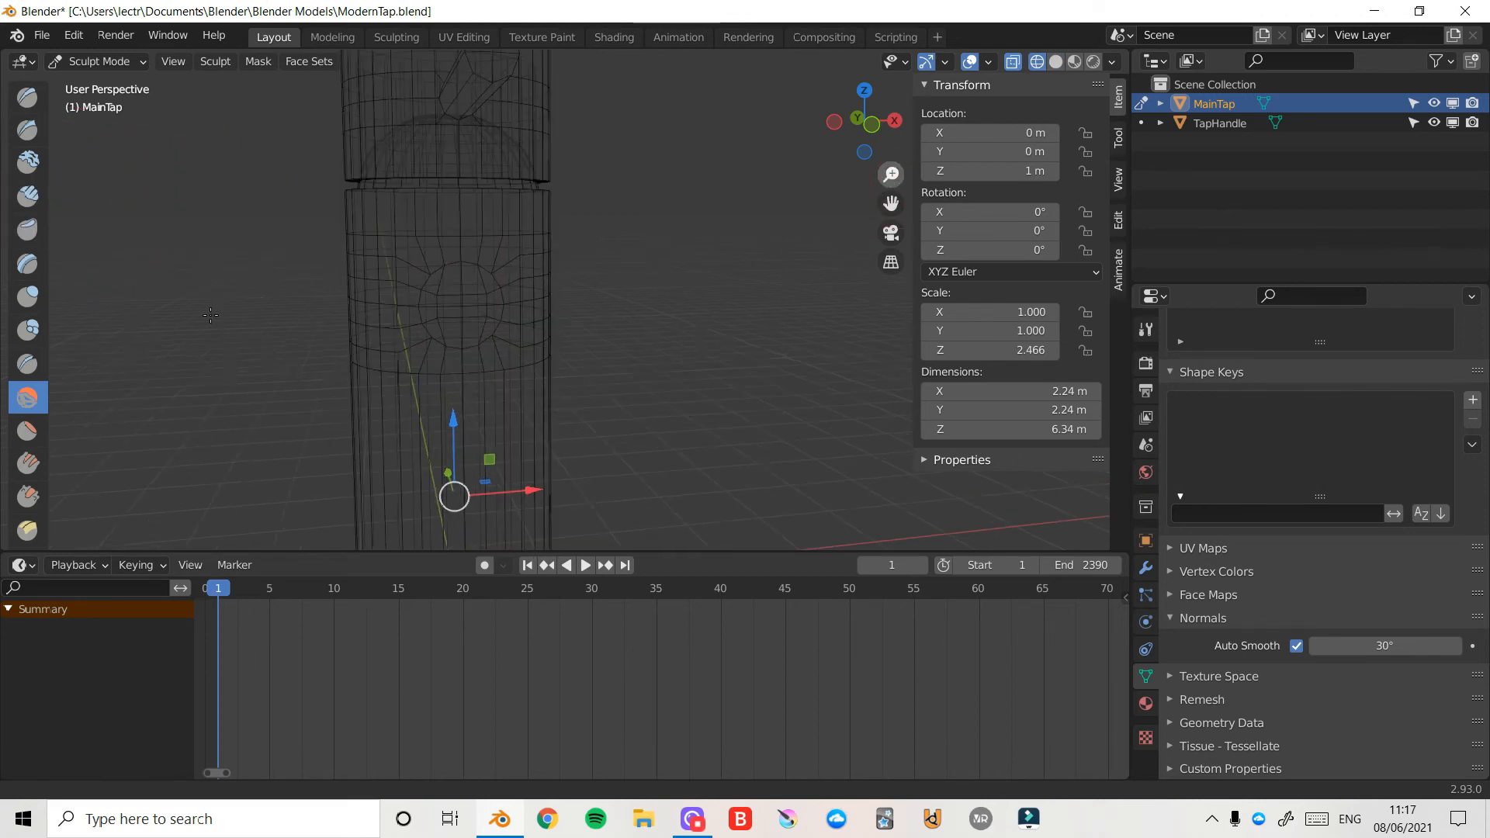
pyautogui.scroll(4, 211, 315)
pyautogui.moveTo(211, 286)
pyautogui.mouseDown()
pyautogui.moveTo(198, 352)
pyautogui.moveTo(216, 306)
pyautogui.mouseUp()
pyautogui.hotkey('ctrl', 'Tab')
pyautogui.click(433, 239)
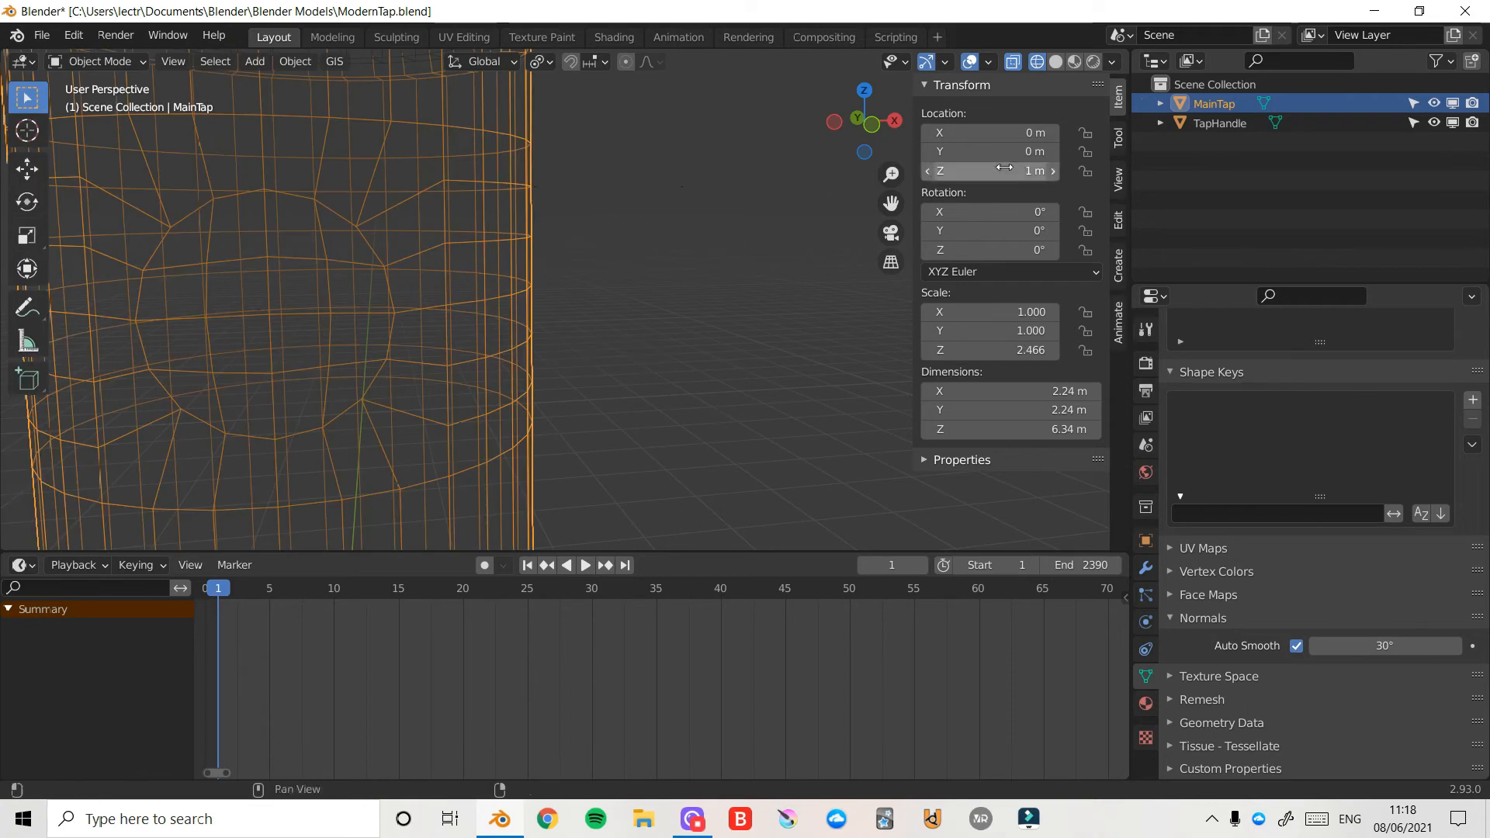
# - Restore solid shading and bring MainTap back into Edit Mode with its circular faces viewed from the side
pyautogui.hotkey('shift', 'z')
pyautogui.moveTo(864, 122); pyautogui.dragTo(699, 125)
pyautogui.moveTo(698, 233); pyautogui.dragTo(581, 295, button='middle')
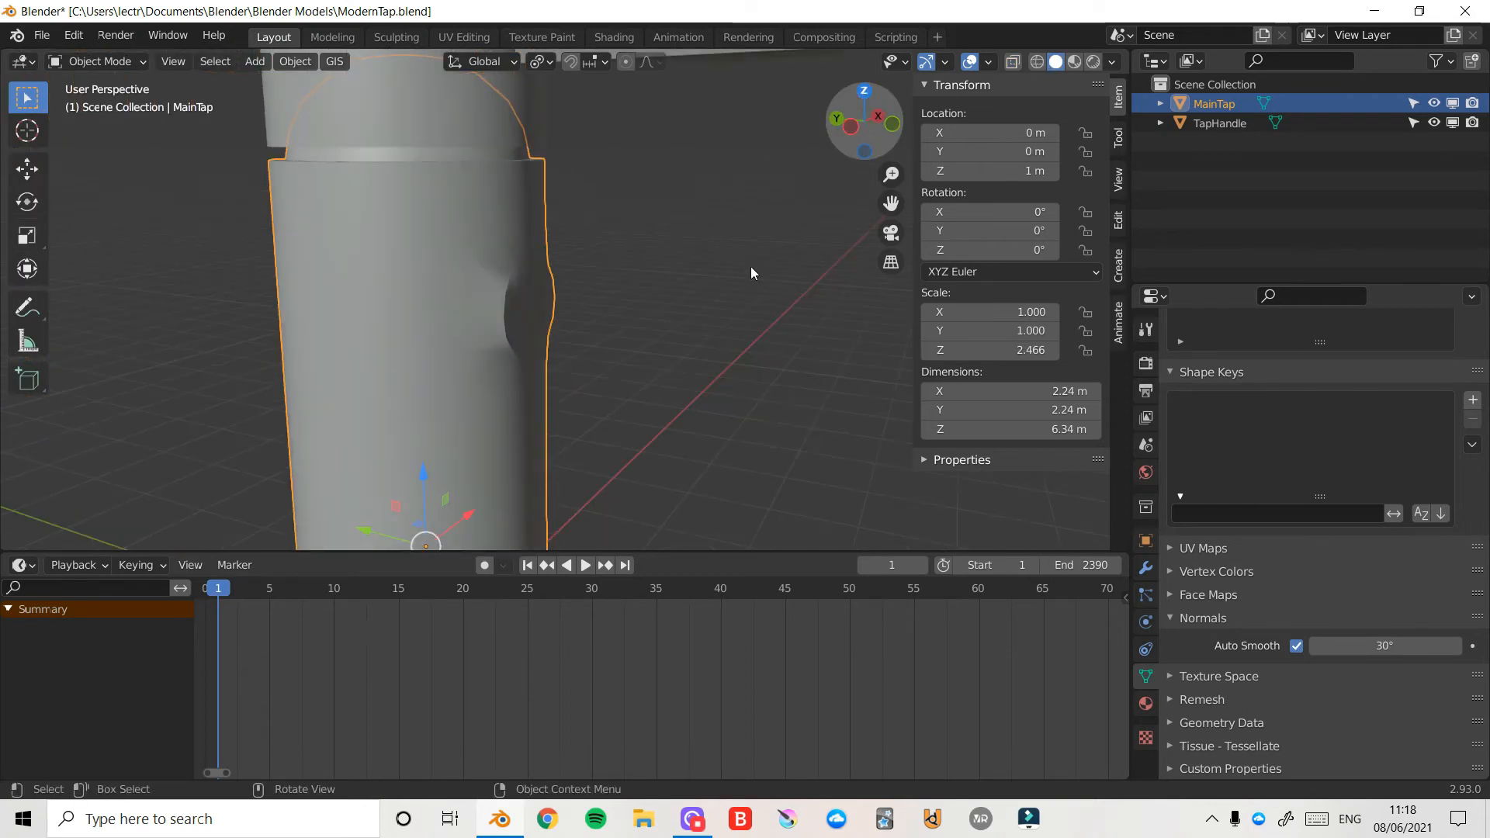
pyautogui.press('Tab')
pyautogui.moveTo(885, 116); pyautogui.dragTo(943, 118)
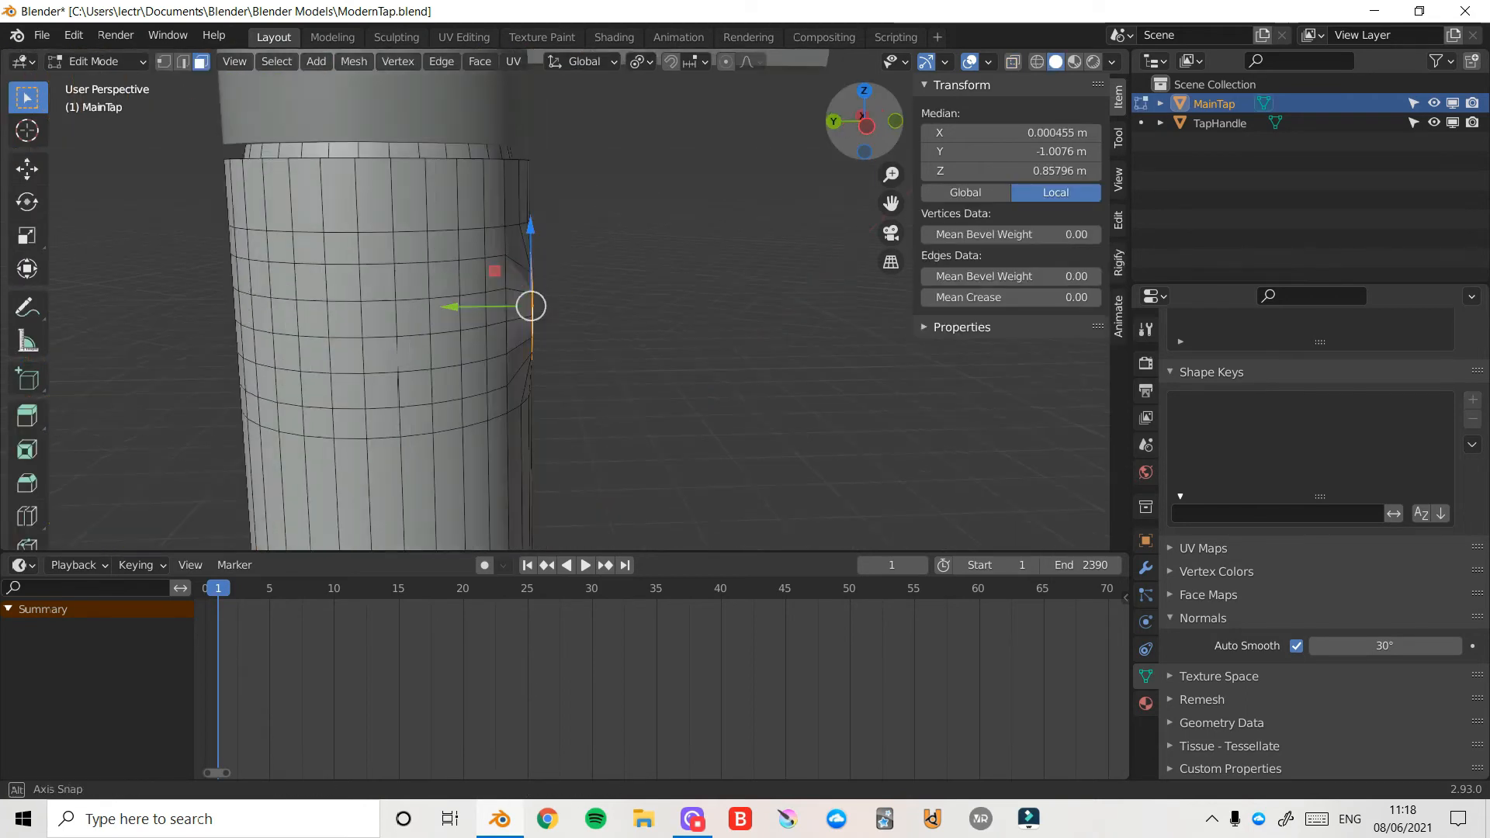
pyautogui.moveTo(733, 272); pyautogui.dragTo(668, 280, button='middle')
pyautogui.moveTo(875, 137); pyautogui.dragTo(808, 232, button='middle')
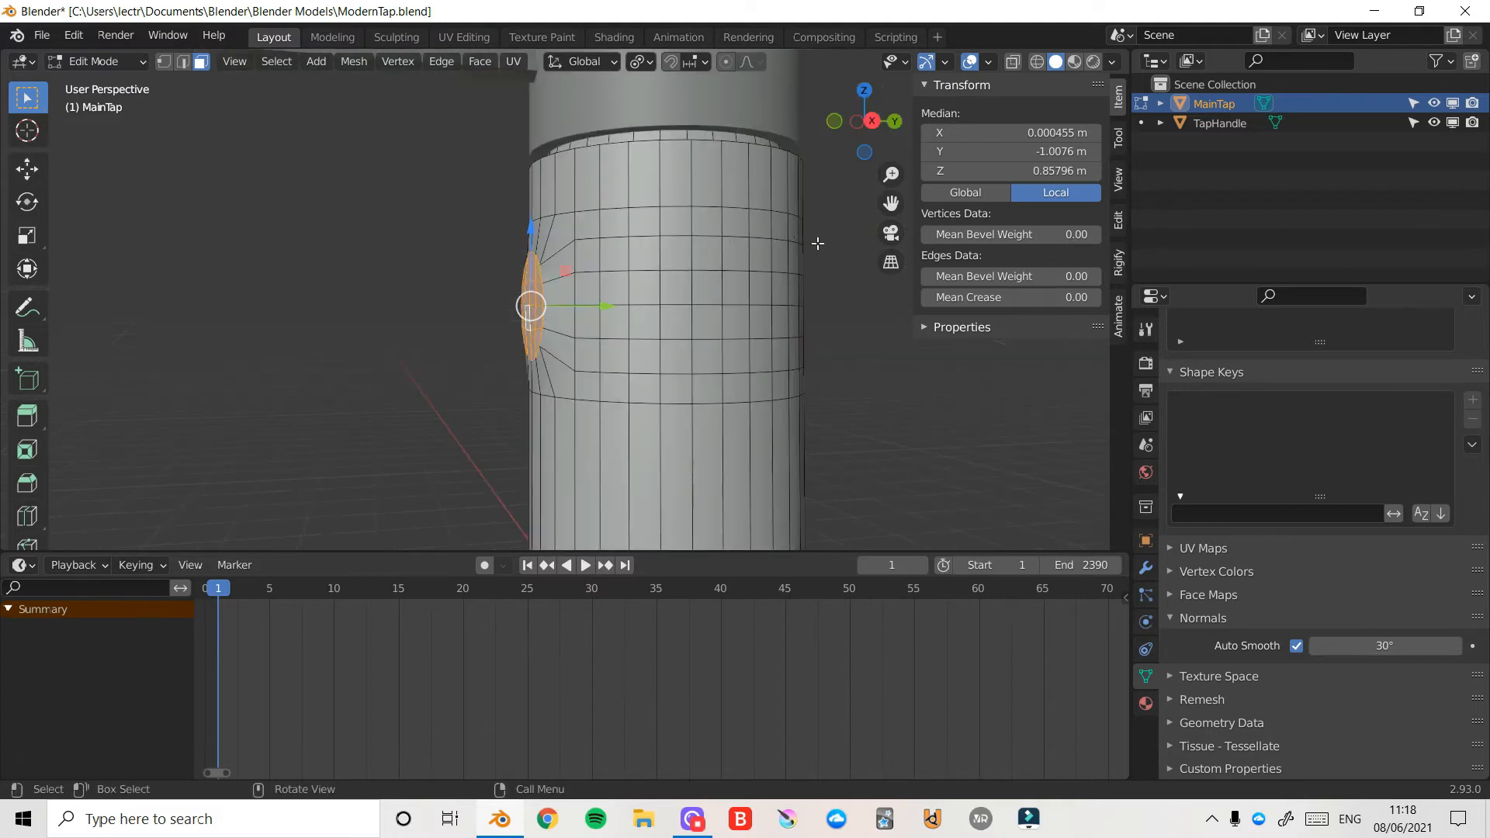
# - Extrude MainTap's circular faces about 3.30 m along negative Y as a spout, and move the end about 0.467 m further out
pyautogui.press('e')
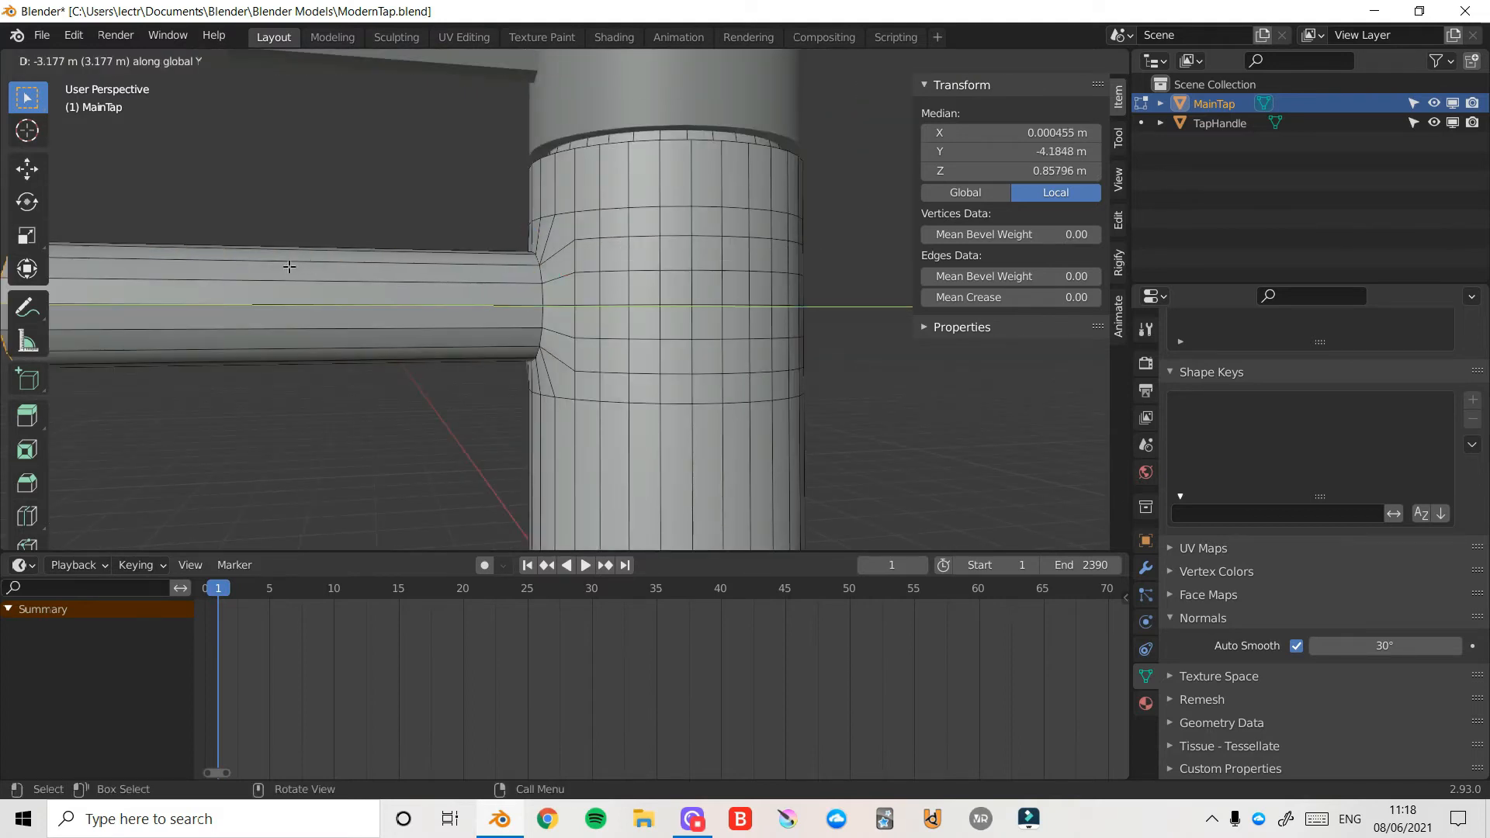
pyautogui.click(286, 267)
pyautogui.scroll(-5, 837, 177)
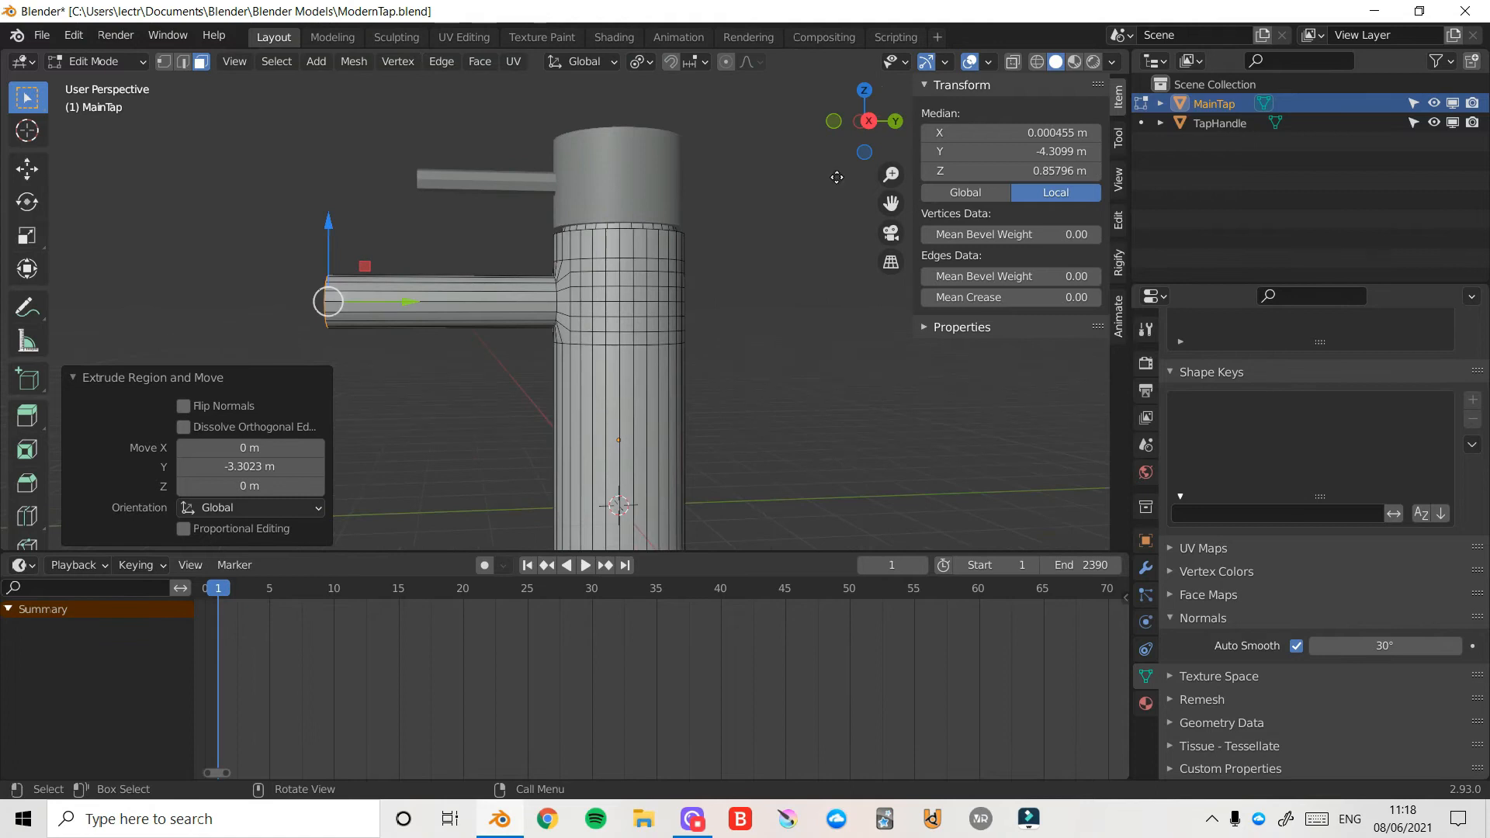
pyautogui.press('g')
pyautogui.press('y')
pyautogui.click(808, 185)
# - Raise the spout's end faces about 0.427 m along Z and tilt them slightly about the X axis
pyautogui.press('g')
pyautogui.press('z')
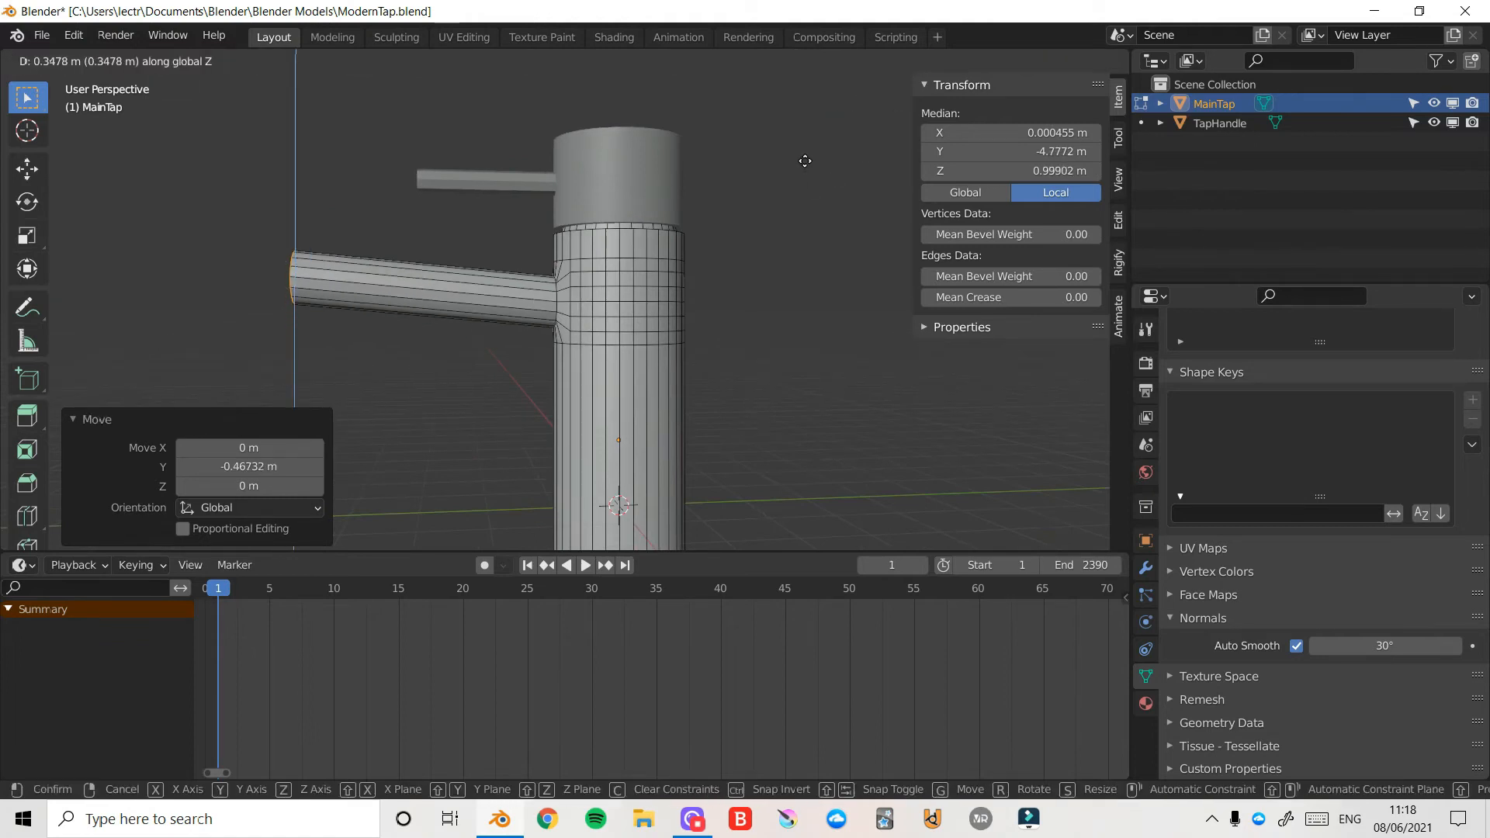
pyautogui.click(808, 160)
pyautogui.press('r')
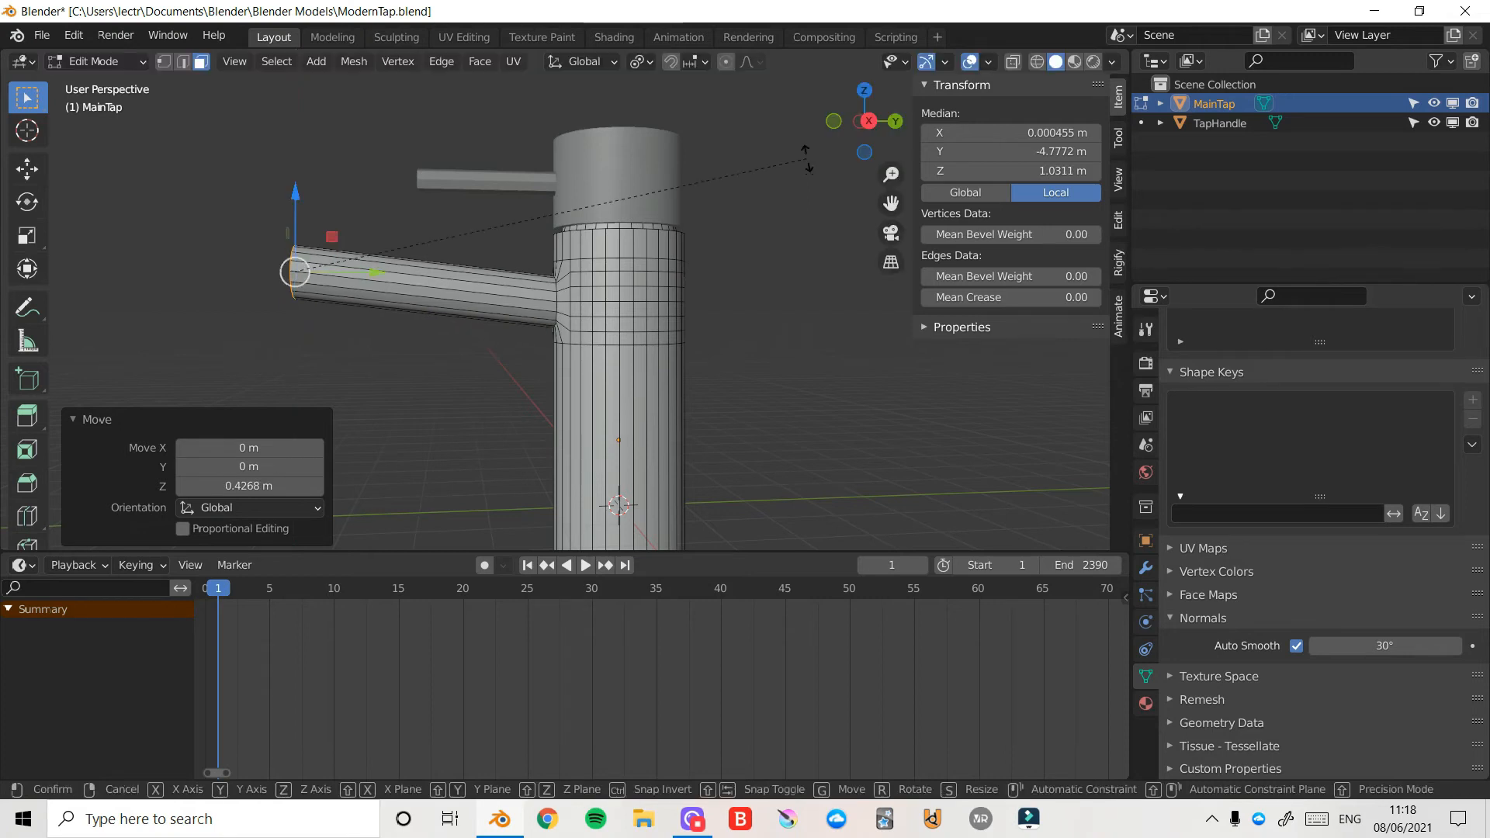
pyautogui.press('x')
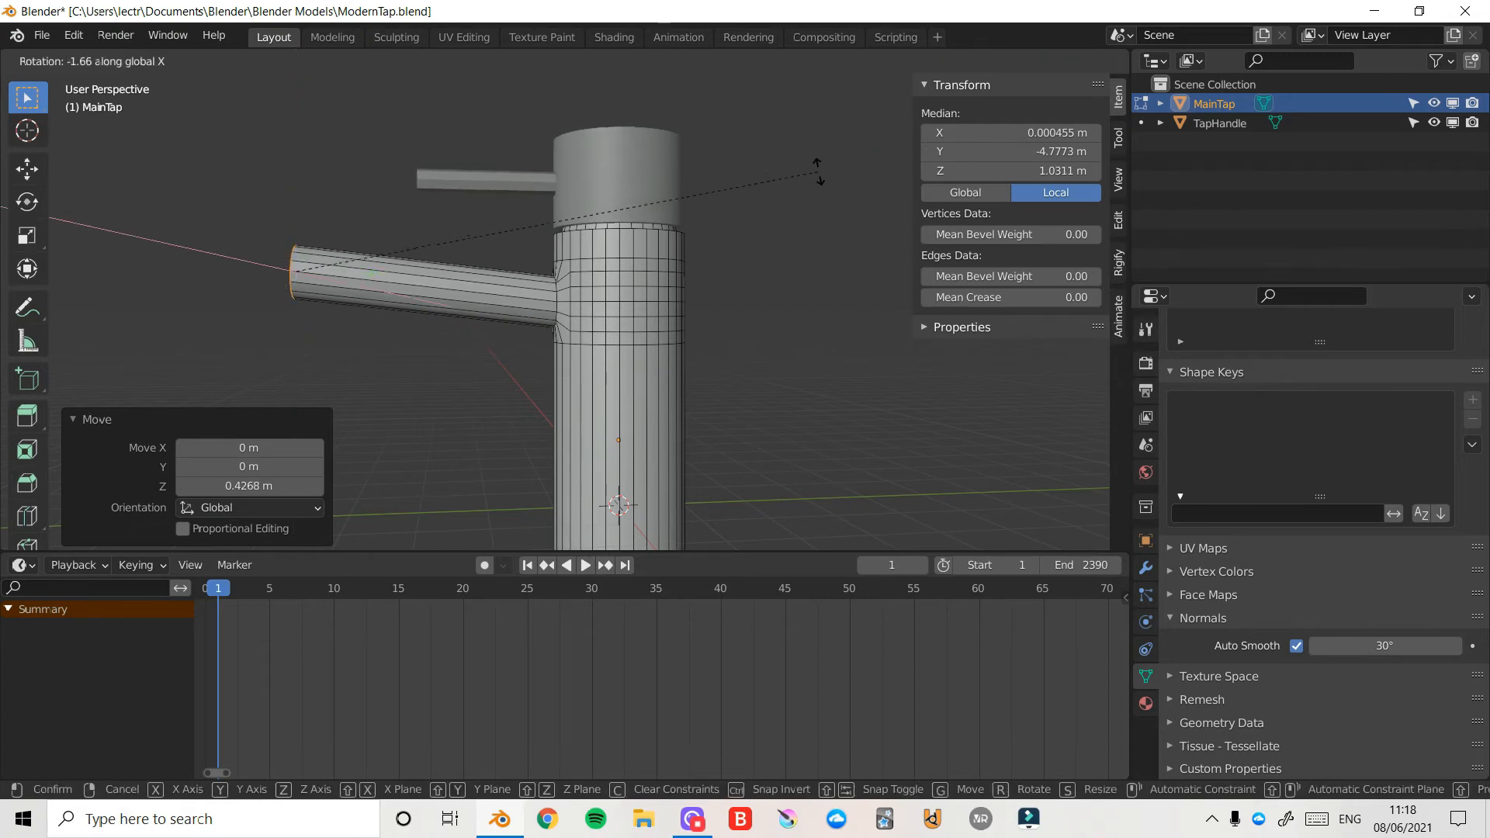
pyautogui.click(819, 172)
# - Select the ring of side faces along the spout and scale it to 1.112 along X and Z, leaving Y locked
pyautogui.scroll(3, 815, 170)
pyautogui.moveTo(482, 153); pyautogui.dragTo(615, 153, button='middle')
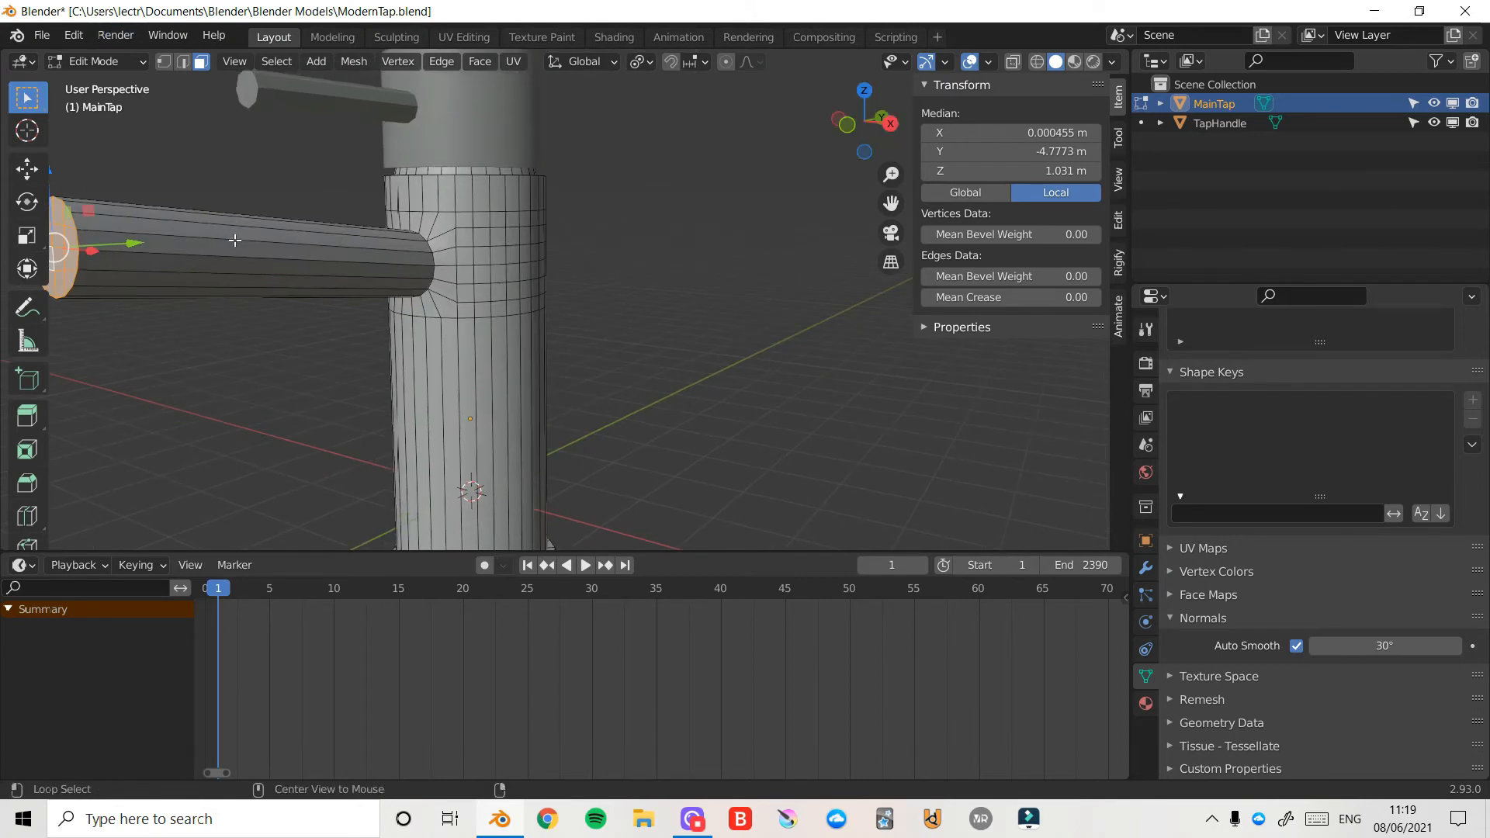
pyautogui.press('l')
pyautogui.press('s')
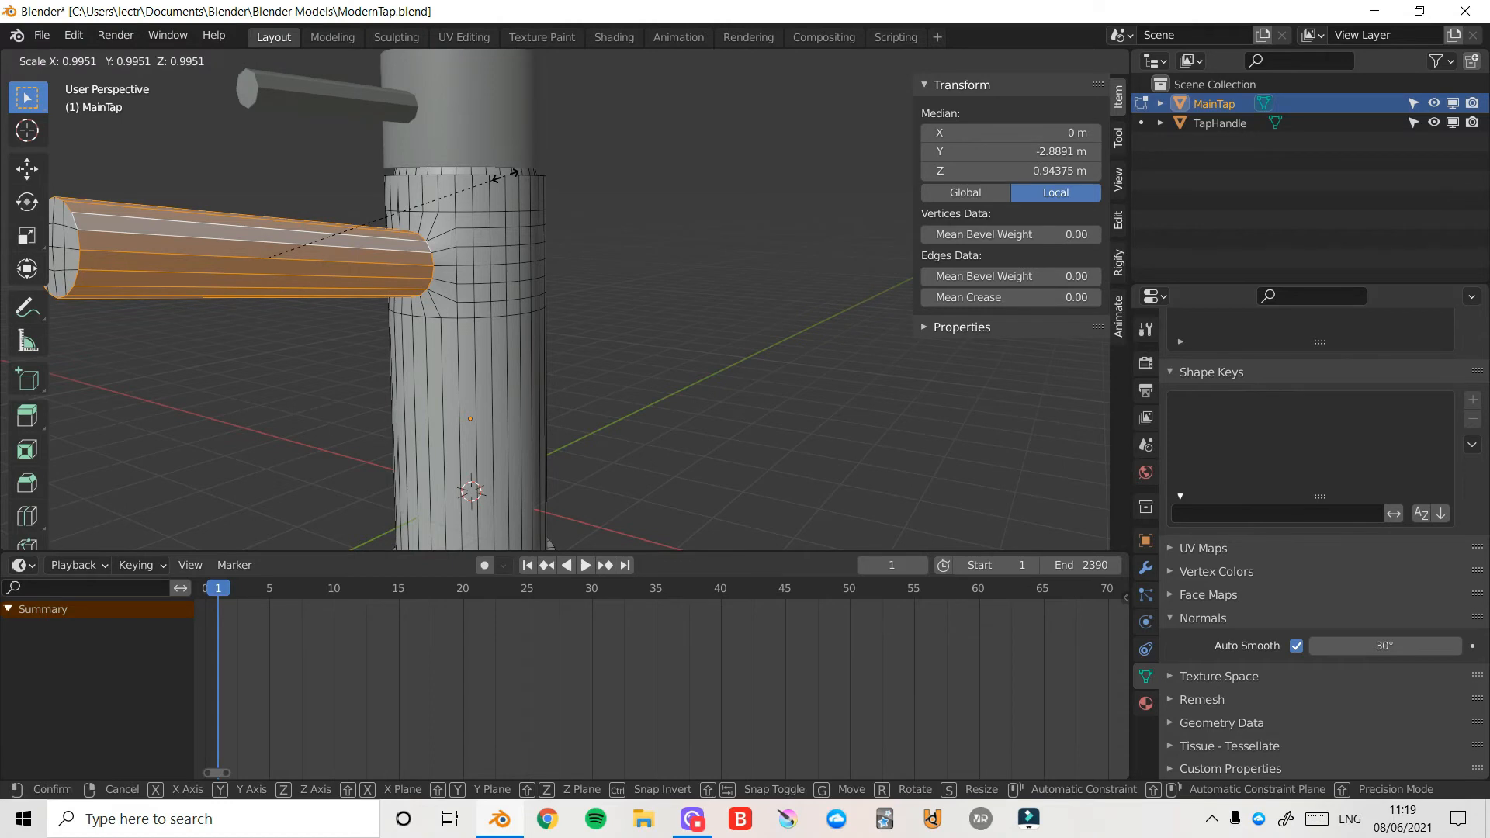
pyautogui.hotkey('shift', 'y')
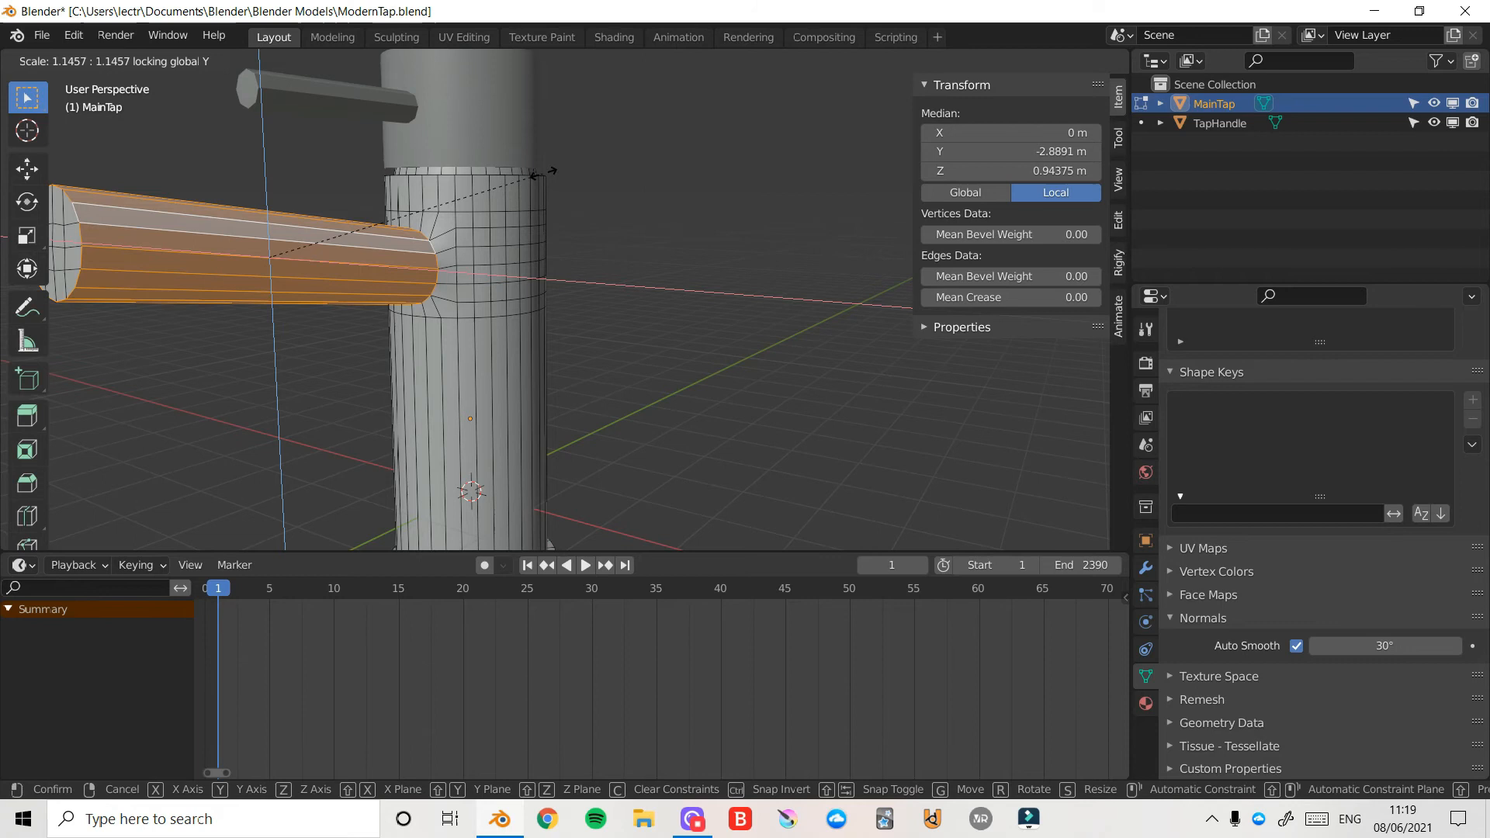
pyautogui.click(536, 178)
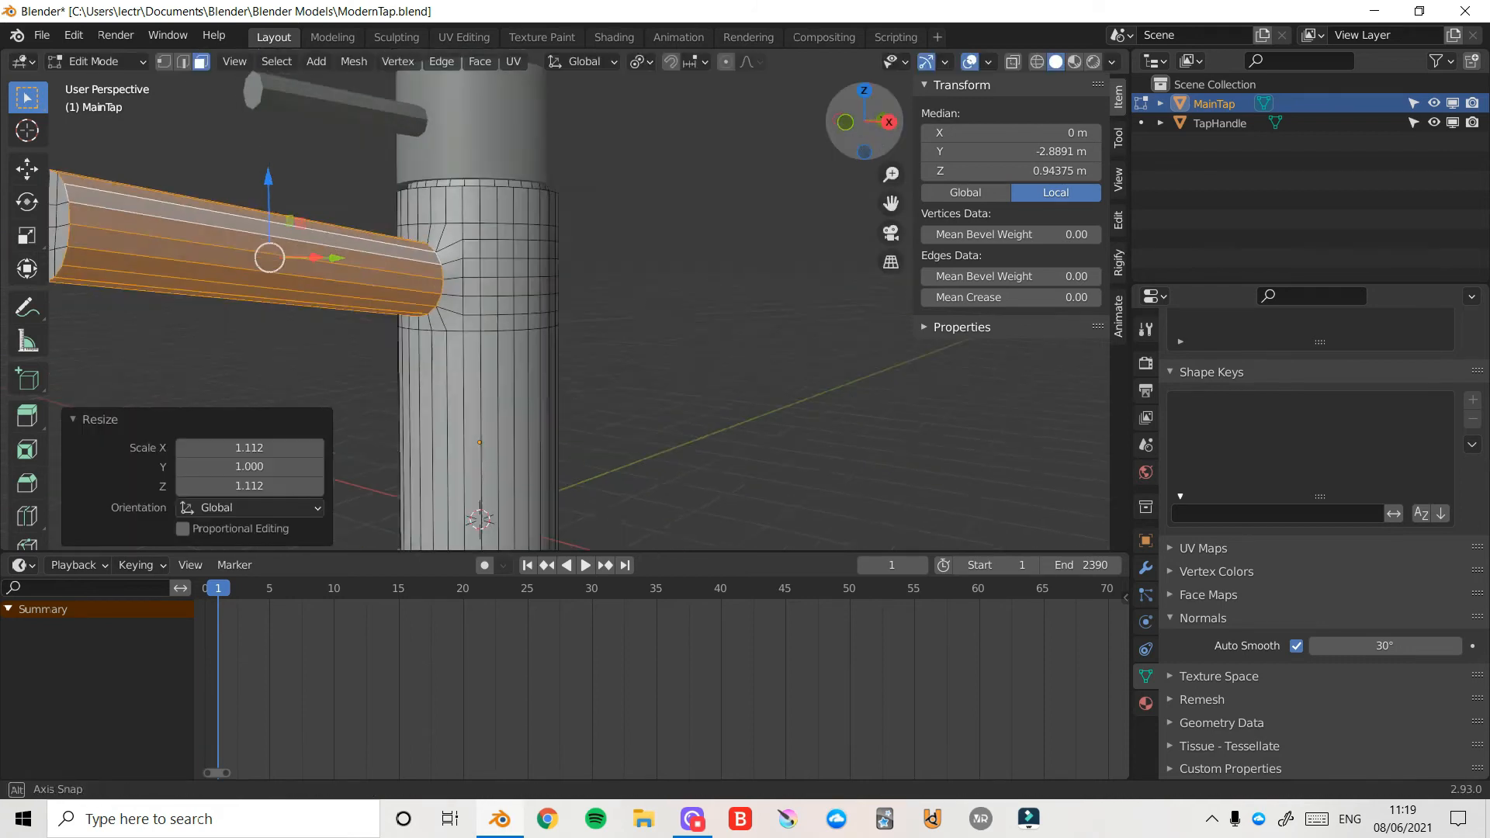
# - Even out the spout's end cap by moving its central faces about 0.024 m along negative Z and vertex-sliding the middle four faces
pyautogui.moveTo(269, 180); pyautogui.dragTo(272, 177)
pyautogui.moveTo(881, 142); pyautogui.dragTo(1077, 159)
pyautogui.click(353, 260)
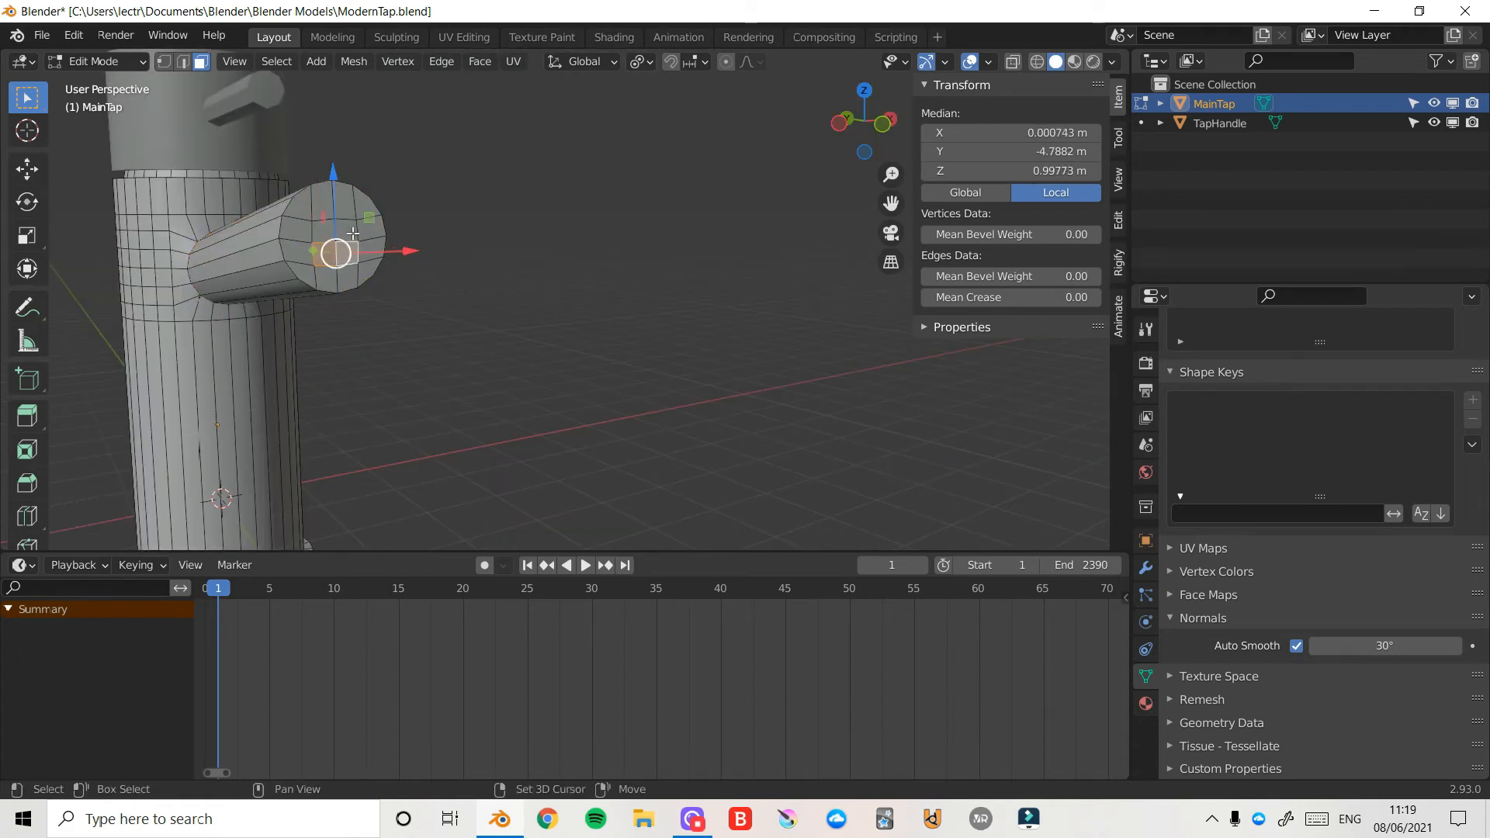
pyautogui.moveTo(340, 167); pyautogui.dragTo(449, 160)
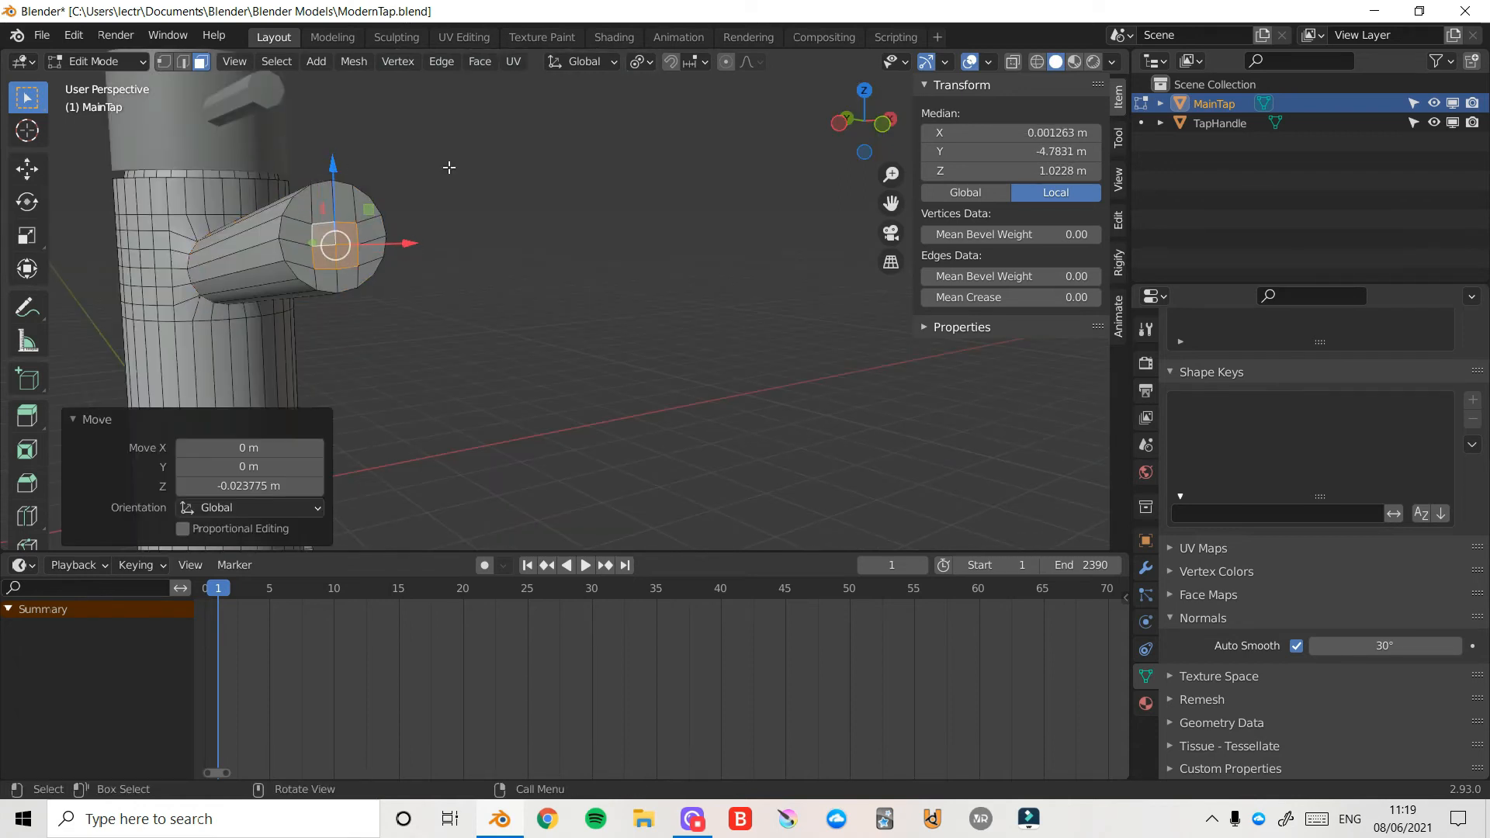
pyautogui.press('g')
pyautogui.press('g')
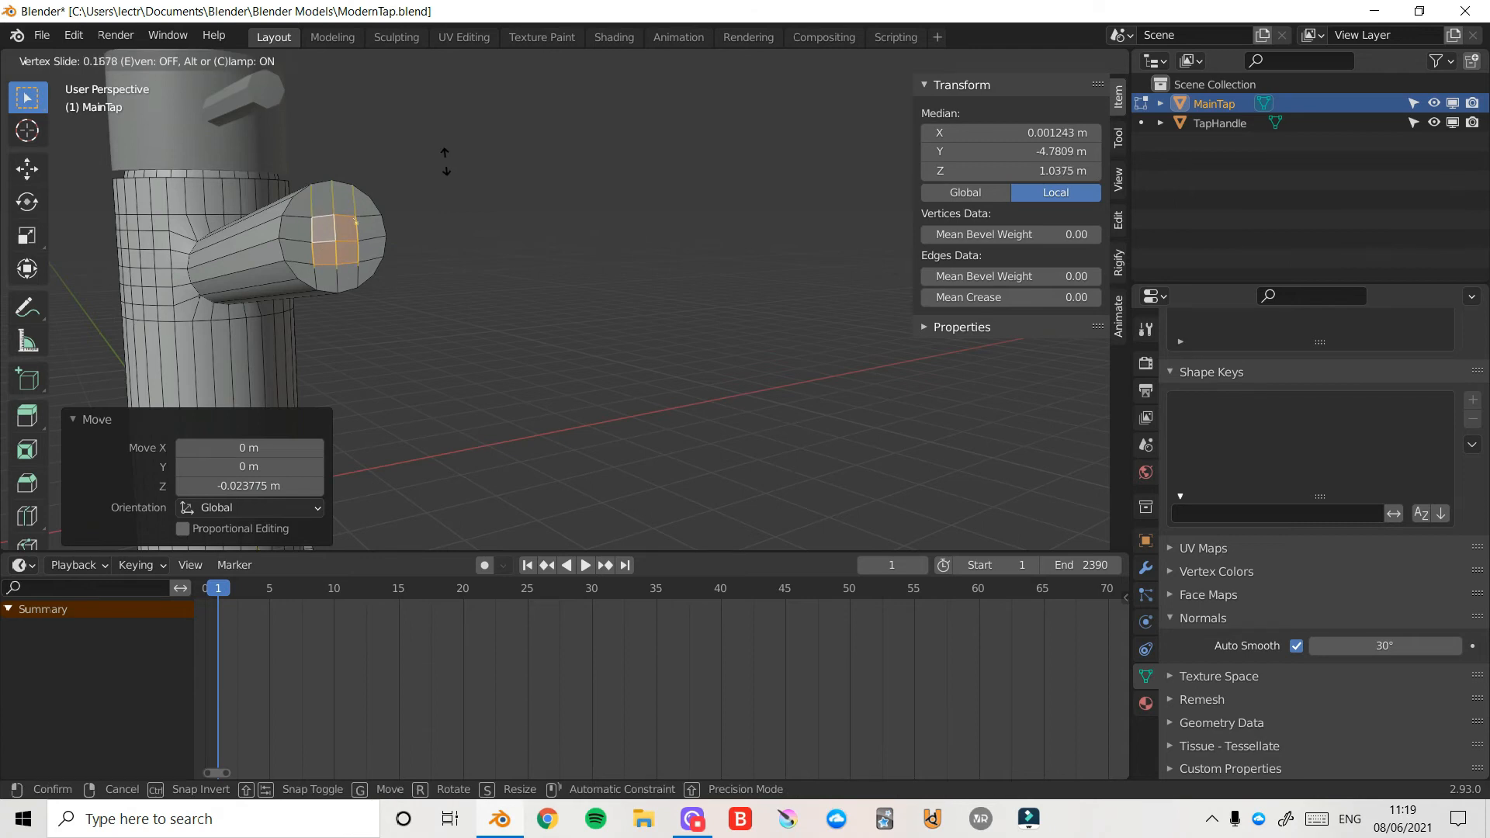
pyautogui.click(445, 156)
# - Add one loop cut around the spout, slid toward its free end with a factor of about -0.572
pyautogui.moveTo(886, 126); pyautogui.dragTo(919, 128)
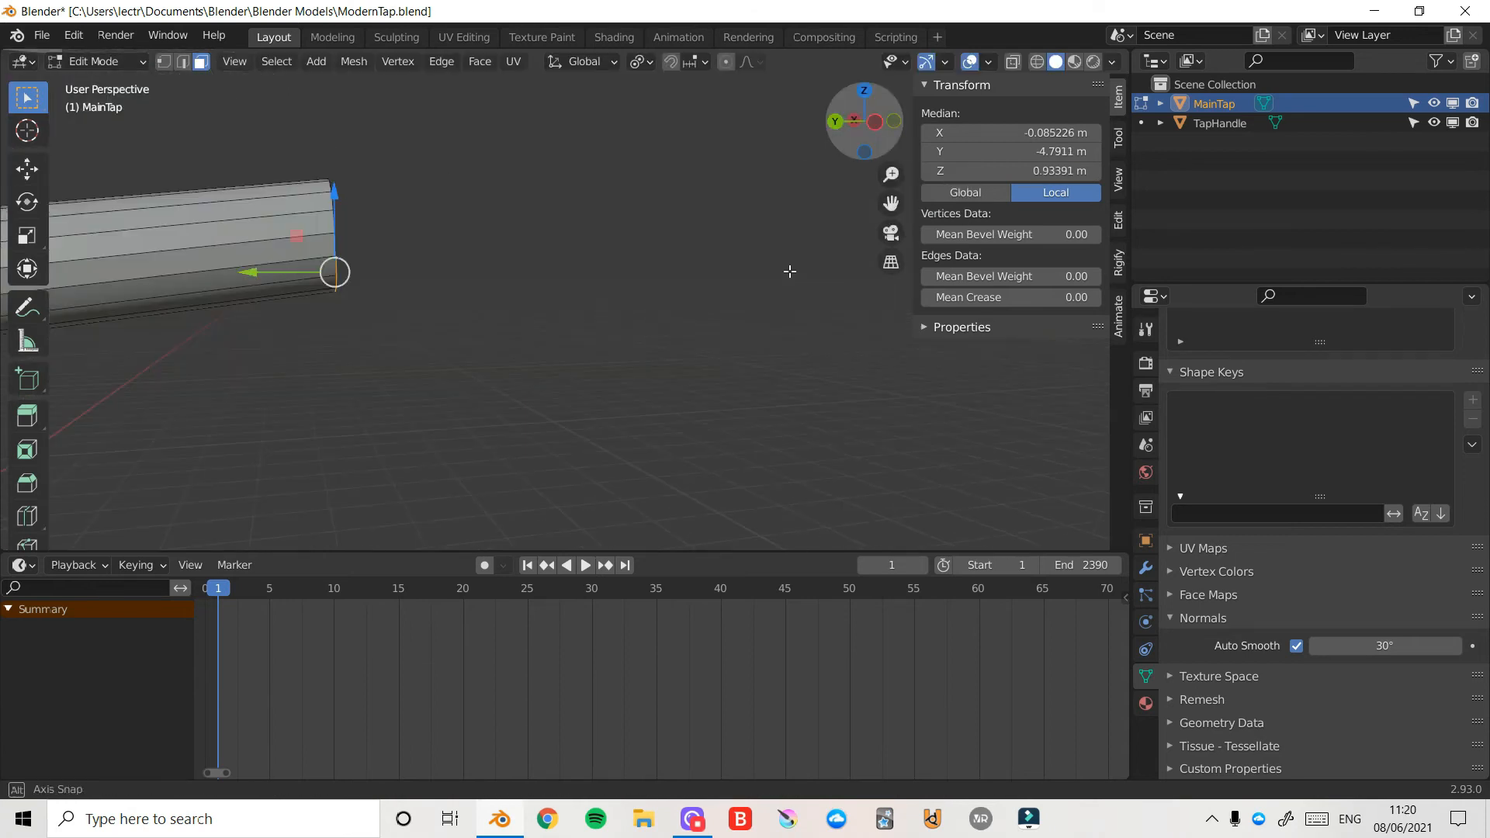
pyautogui.click(790, 271)
pyautogui.moveTo(891, 203); pyautogui.dragTo(1107, 200)
pyautogui.hotkey('ctrl', 'r')
pyautogui.click(544, 242)
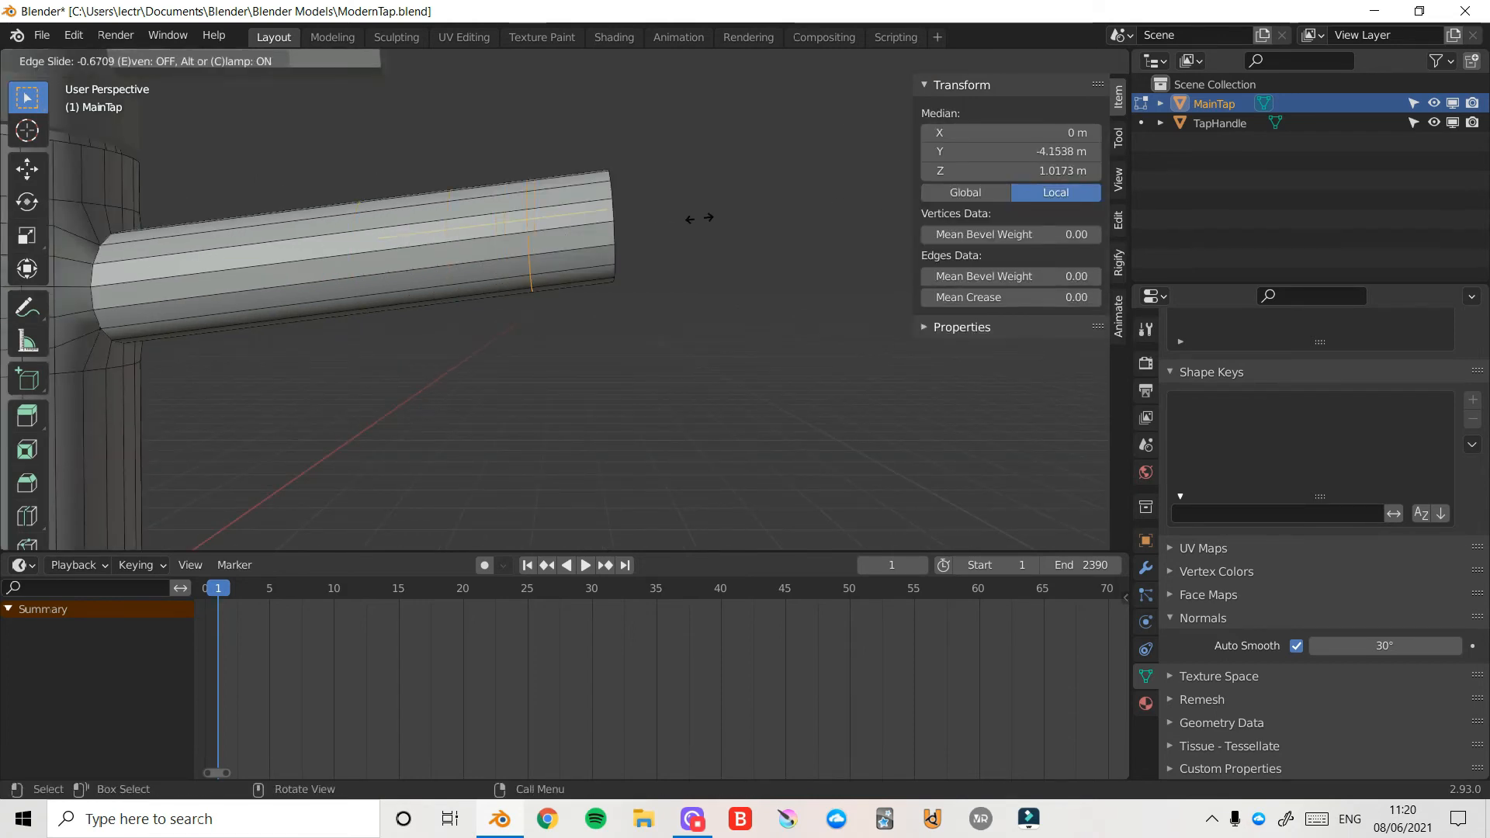
pyautogui.click(674, 221)
# - Move the two lower middle edges on the spout's end cap about 0.021 m up along Z
pyautogui.moveTo(659, 221); pyautogui.dragTo(441, 214, button='middle')
pyautogui.press('3')
pyautogui.press('2')
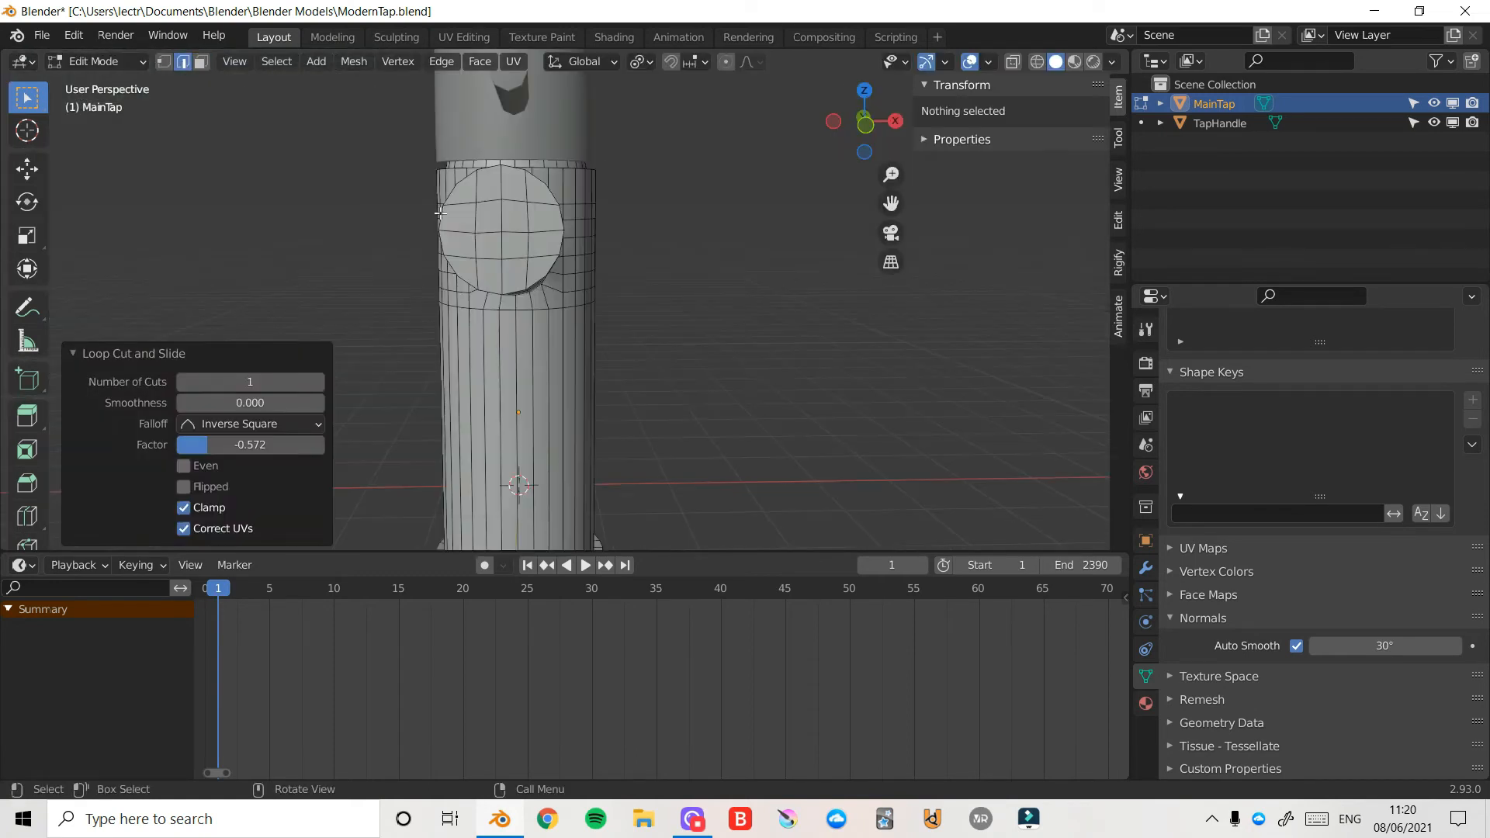
pyautogui.click(489, 258)
pyautogui.keyDown('shift'); pyautogui.click(519, 258); pyautogui.keyUp('shift')
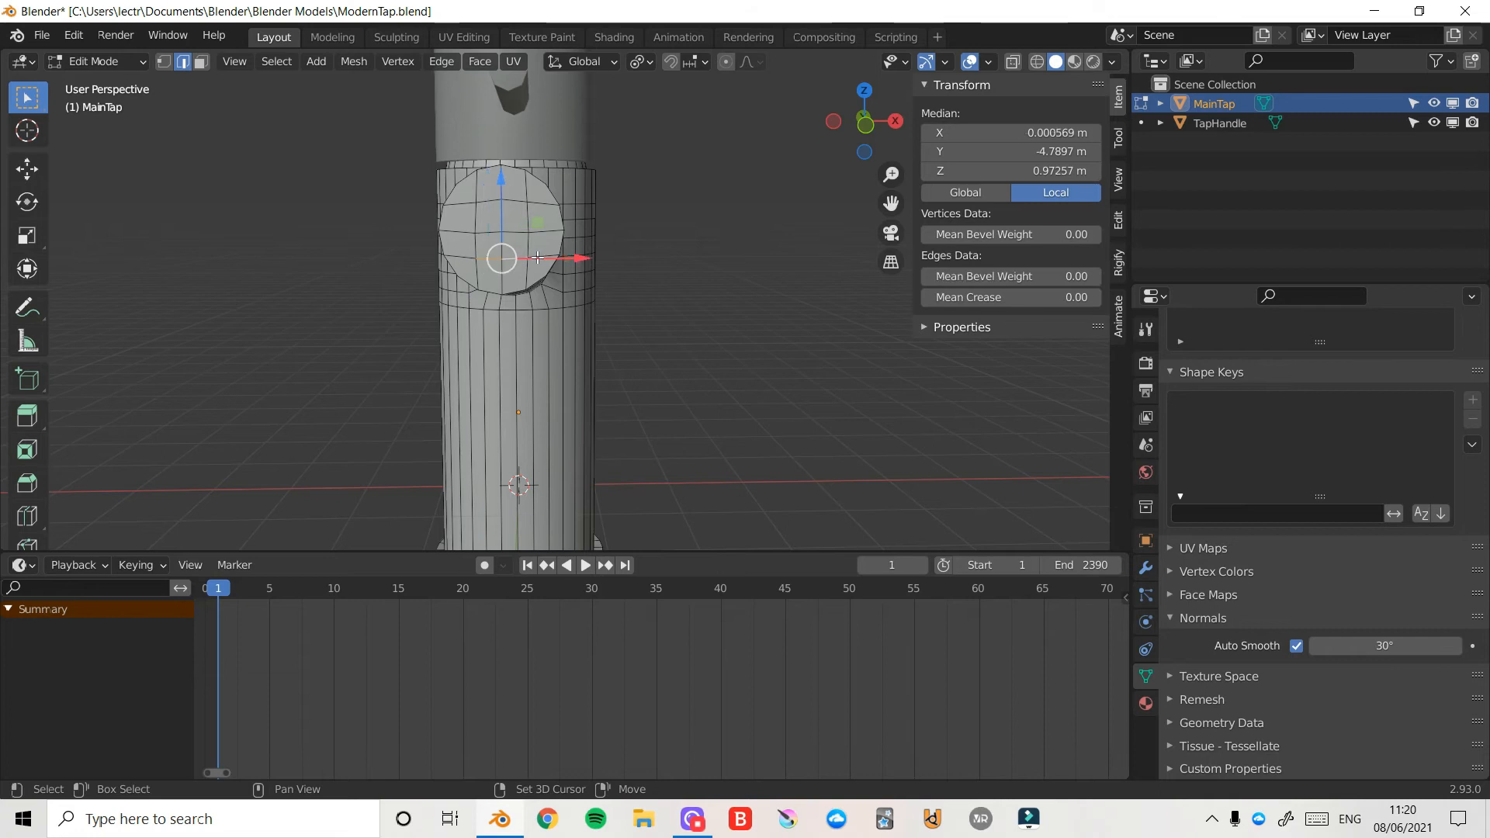
pyautogui.press('g')
pyautogui.press('z')
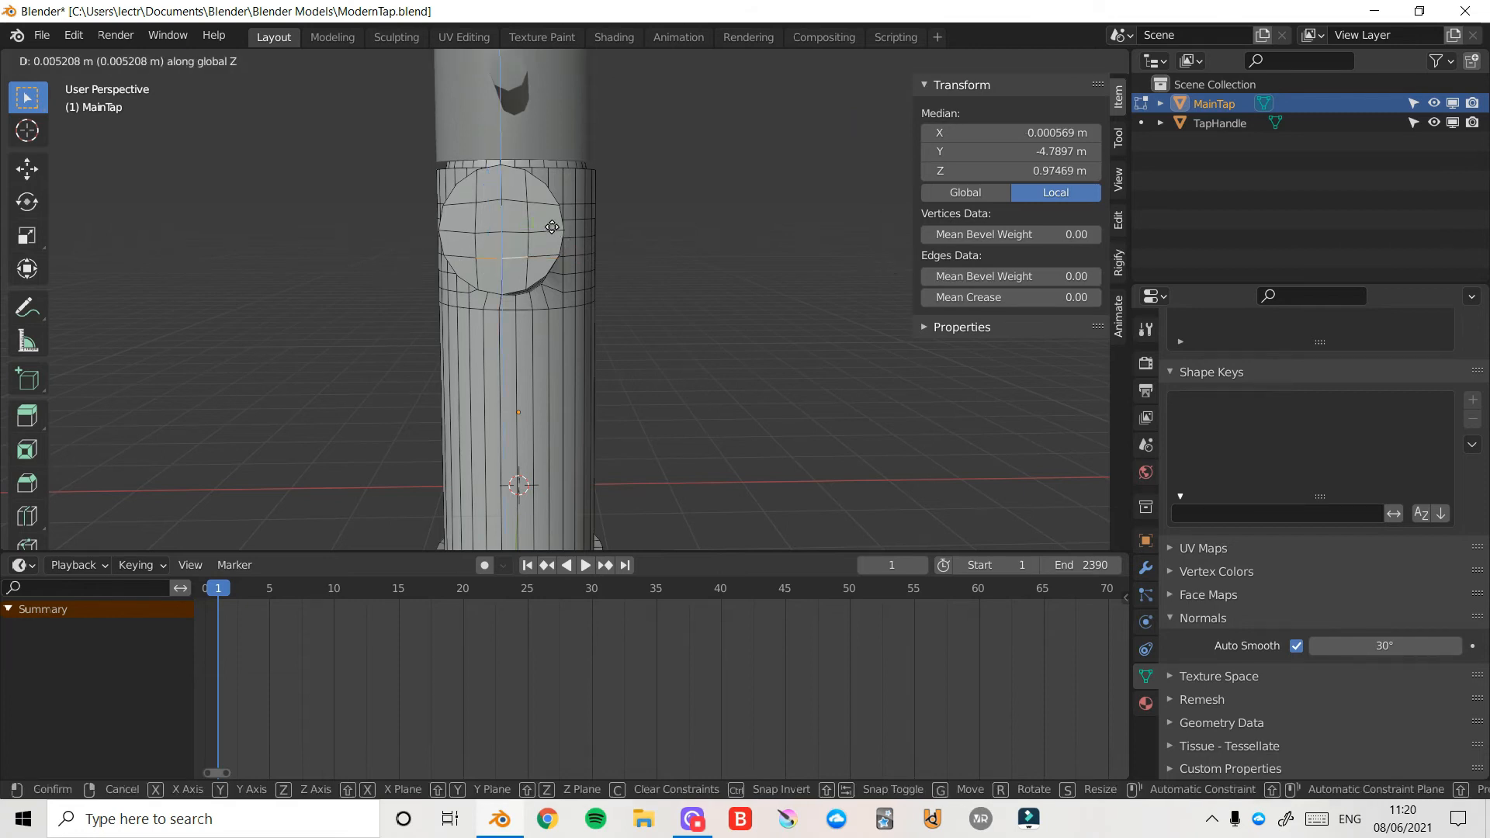
pyautogui.click(552, 226)
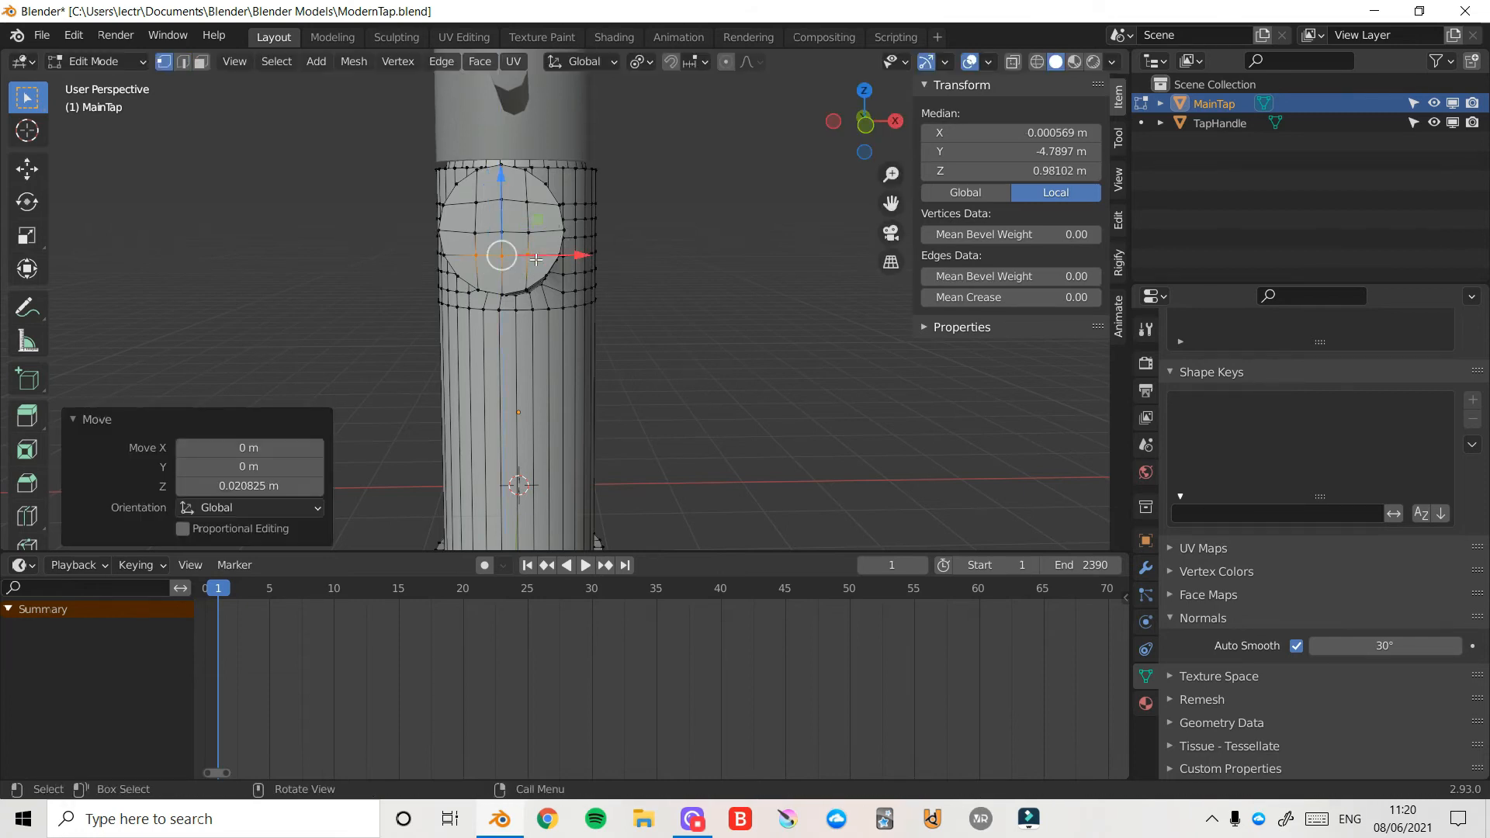
# - Adjust the position of the lower inner vertex on the positive X side of the spout's end cap
pyautogui.click(564, 220)
pyautogui.press('g')
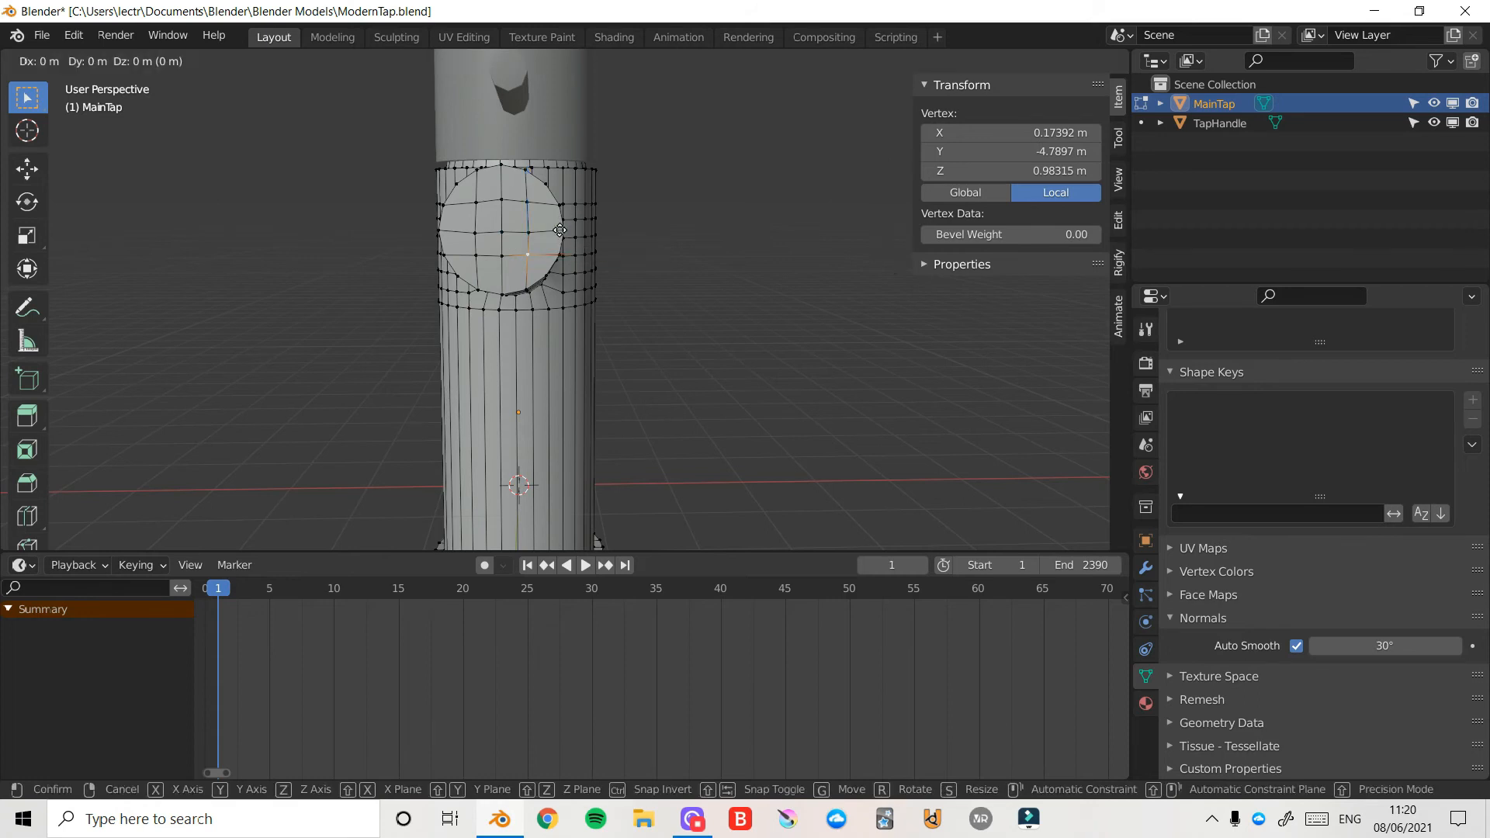
pyautogui.click(562, 231)
pyautogui.click(829, 177)
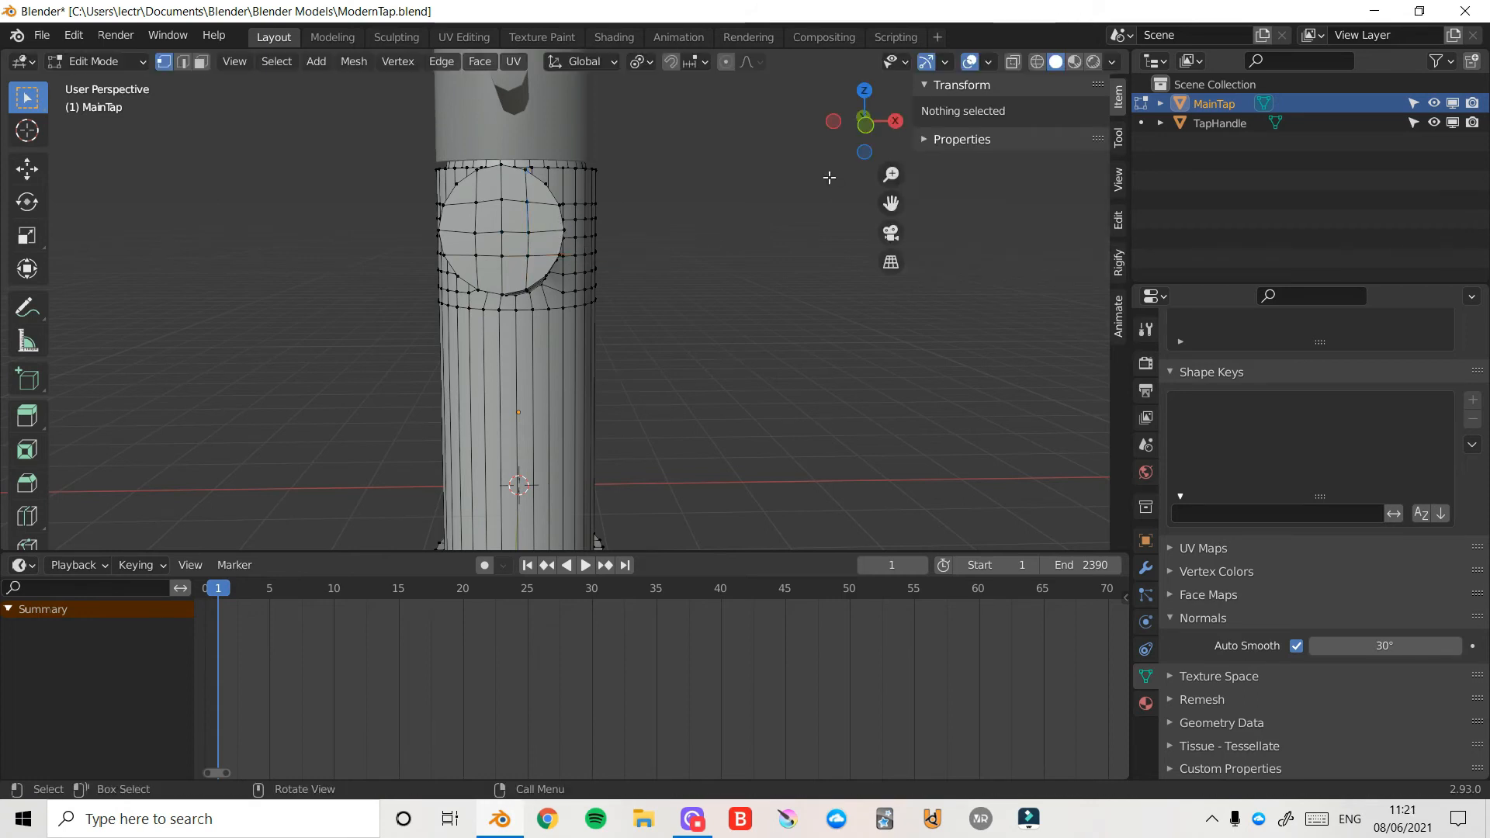
# - Delete the underside faces of the spout's tip between the loop cut and the end, together with the end cap's lower faces
pyautogui.moveTo(865, 125); pyautogui.dragTo(982, 105)
pyautogui.click(201, 62)
pyautogui.click(536, 241)
pyautogui.keyDown('shift'); pyautogui.click(570, 253); pyautogui.keyUp('shift')
pyautogui.keyDown('shift'); pyautogui.click(560, 278); pyautogui.keyUp('shift')
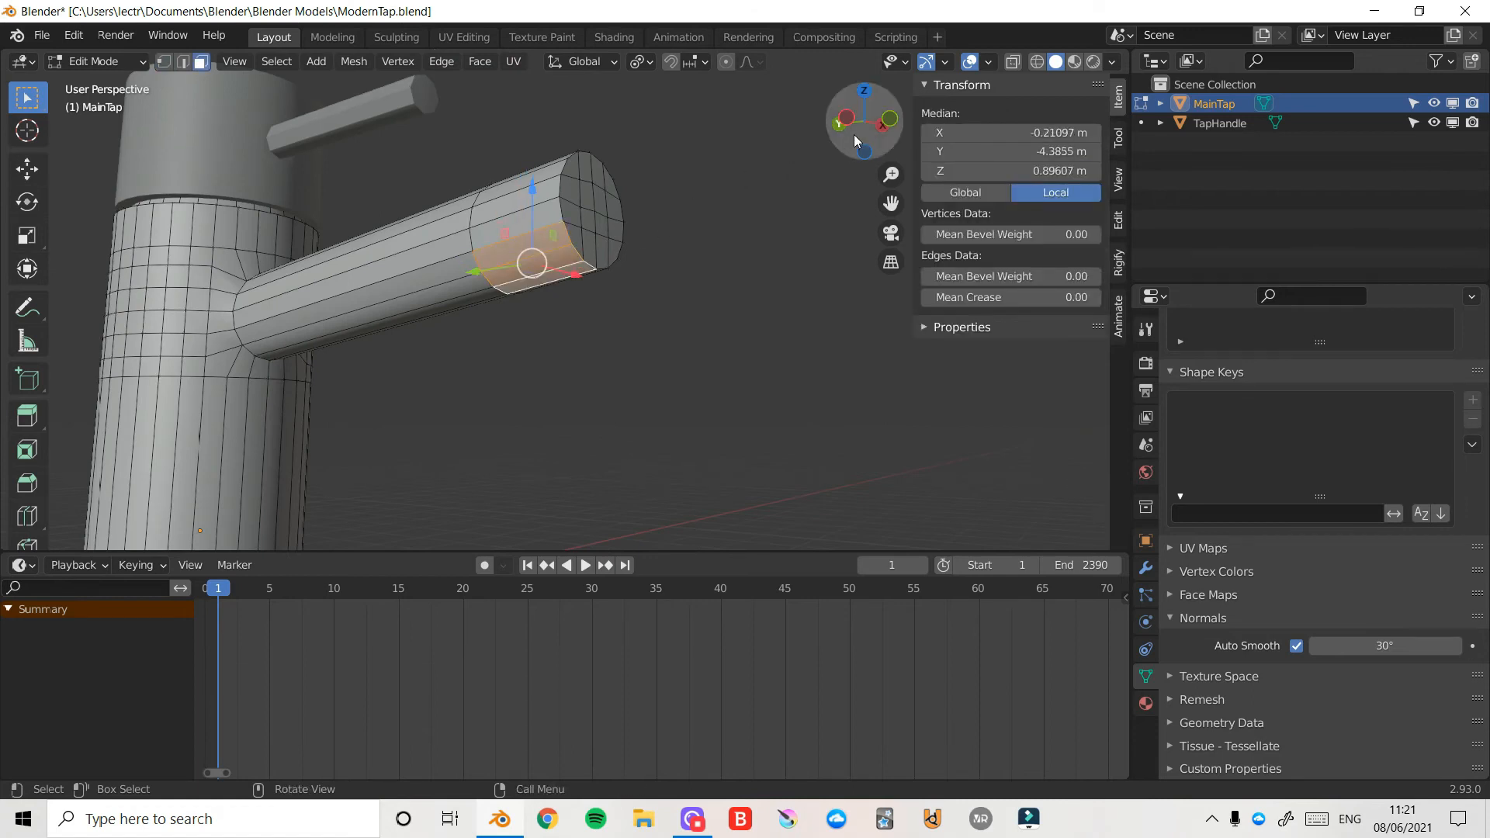
pyautogui.moveTo(854, 142); pyautogui.dragTo(646, 144)
pyautogui.keyDown('shift'); pyautogui.click(561, 268); pyautogui.keyUp('shift')
pyautogui.keyDown('shift'); pyautogui.click(576, 250); pyautogui.keyUp('shift')
pyautogui.keyDown('shift'); pyautogui.click(540, 214); pyautogui.keyUp('shift')
pyautogui.keyDown('shift'); pyautogui.click(523, 220); pyautogui.keyUp('shift')
pyautogui.keyDown('shift'); pyautogui.click(506, 235); pyautogui.keyUp('shift')
pyautogui.keyDown('shift'); pyautogui.click(494, 239); pyautogui.keyUp('shift')
pyautogui.keyDown('shift'); pyautogui.click(482, 239); pyautogui.keyUp('shift')
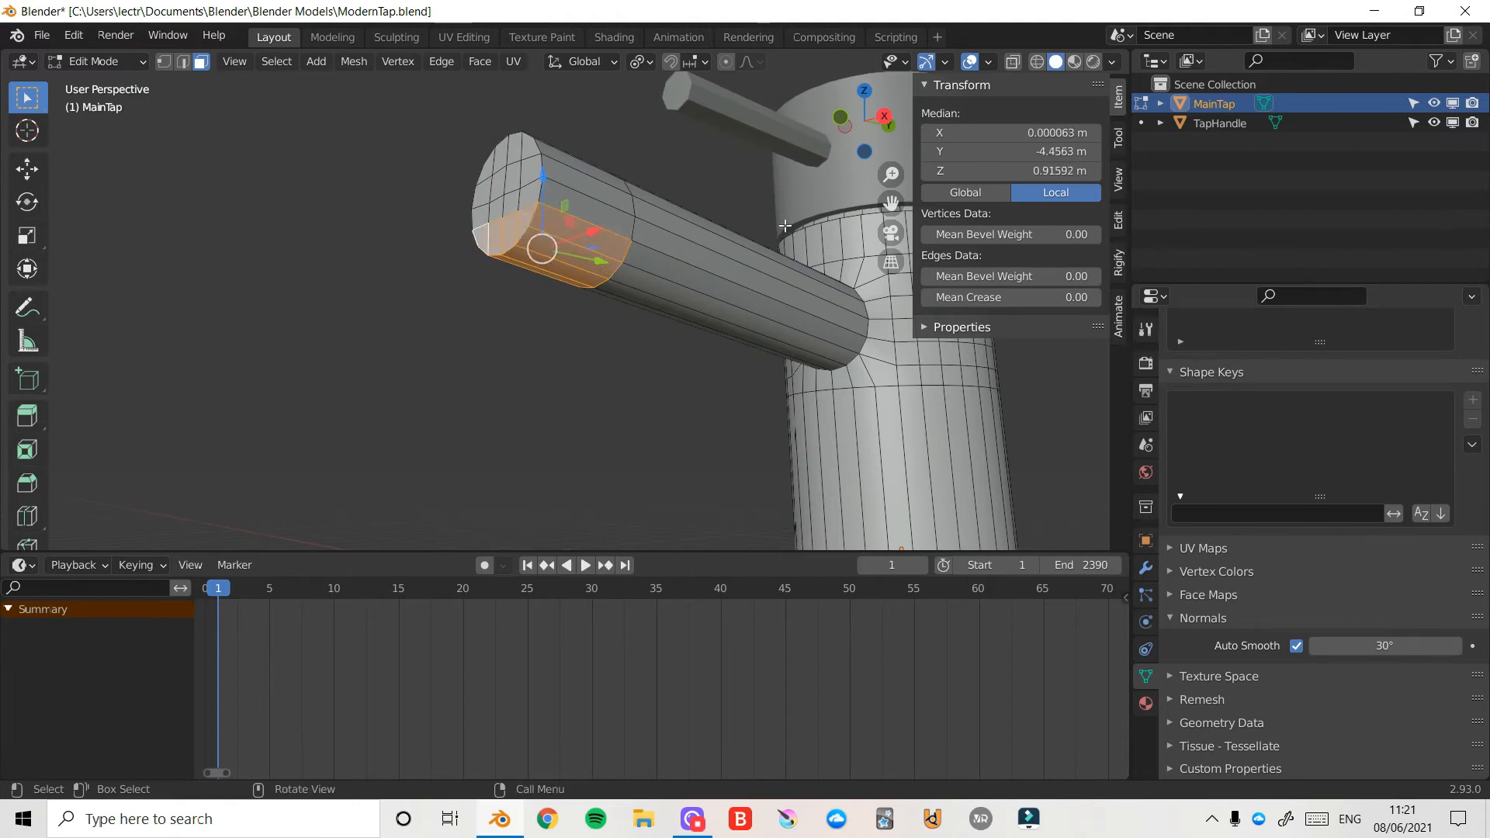
pyautogui.press('x')
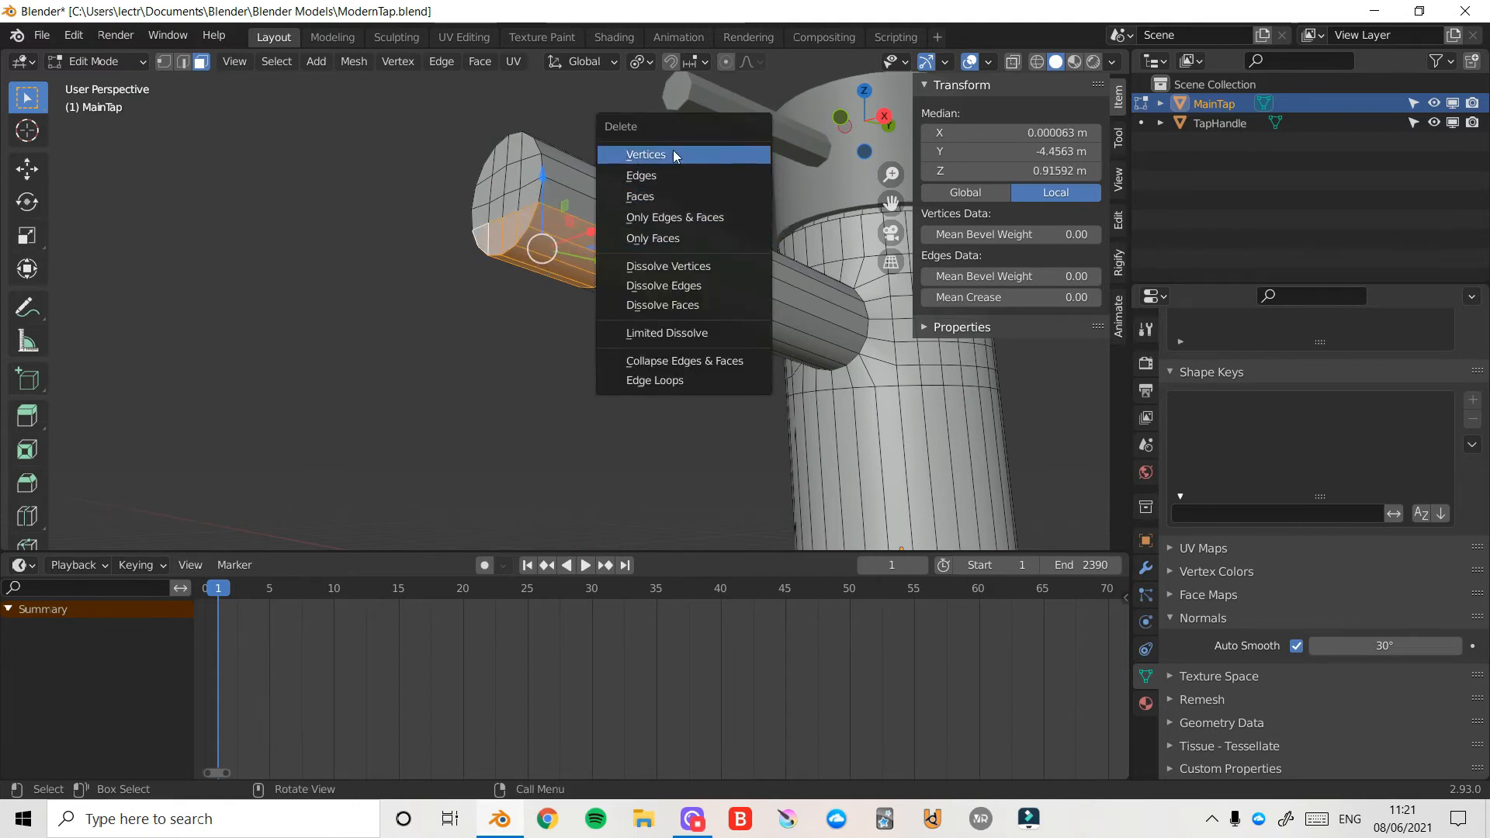
pyautogui.click(664, 196)
# - Select the lower vertices of the loop where the spout's underside was cut away and fill them with a face
pyautogui.moveTo(665, 196); pyautogui.dragTo(185, 67, button='middle')
pyautogui.moveTo(664, 193); pyautogui.dragTo(825, 133, button='middle')
pyautogui.press('2')
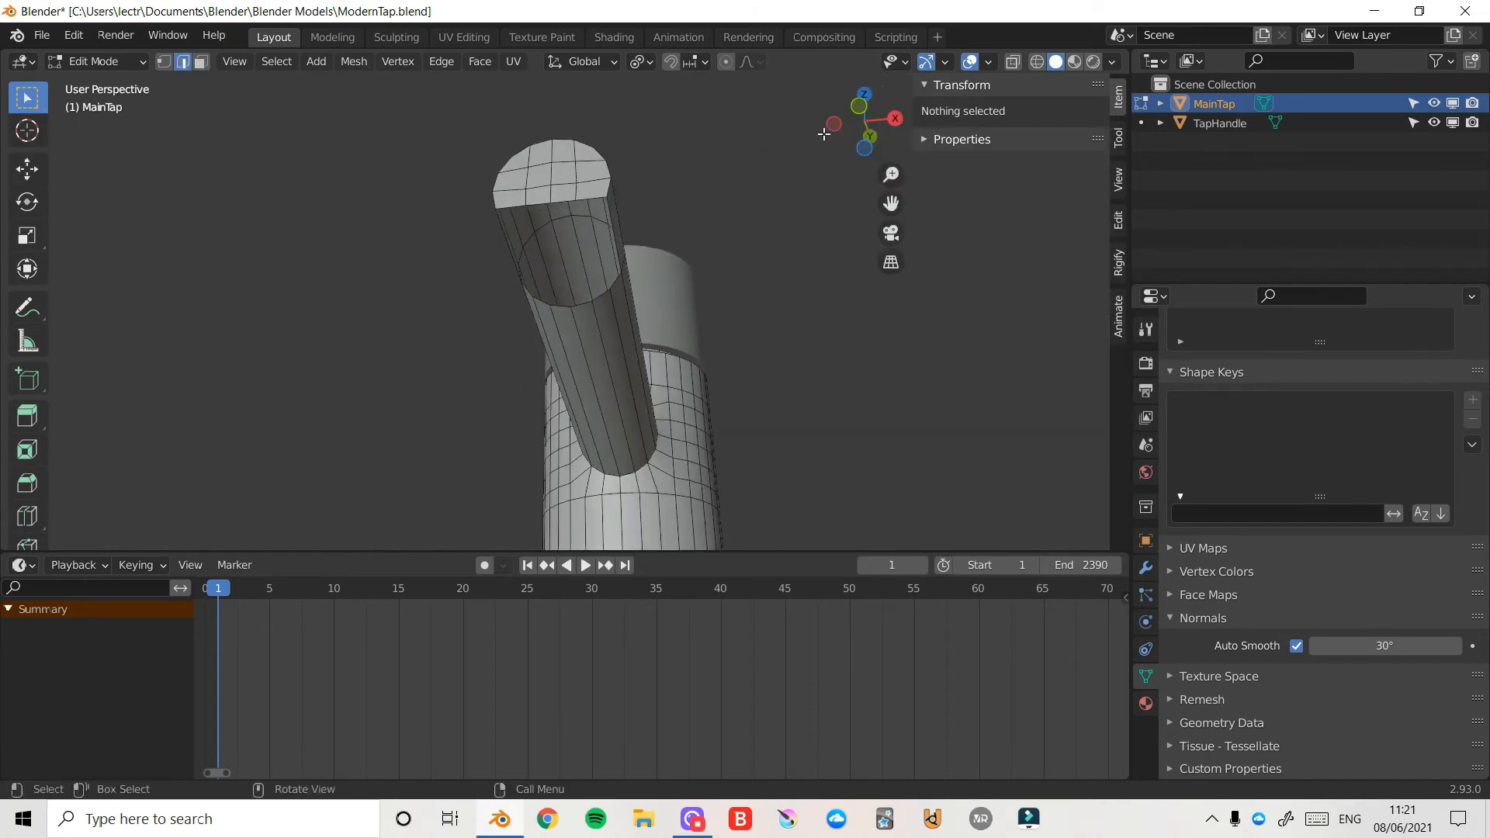
pyautogui.click(165, 62)
pyautogui.moveTo(828, 135); pyautogui.dragTo(722, 155)
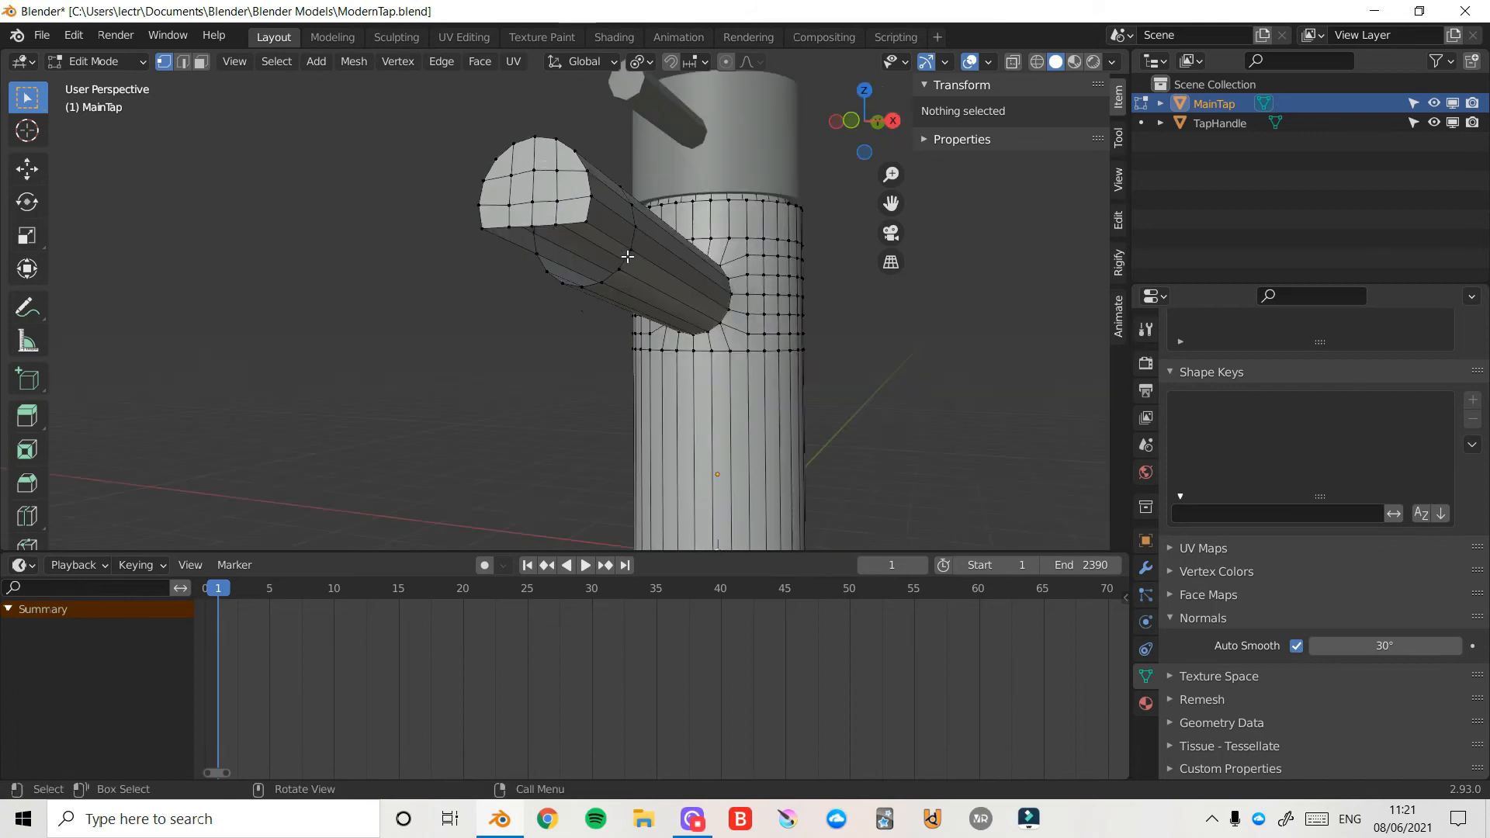
pyautogui.keyDown('alt'); pyautogui.click(625, 250); pyautogui.keyUp('alt')
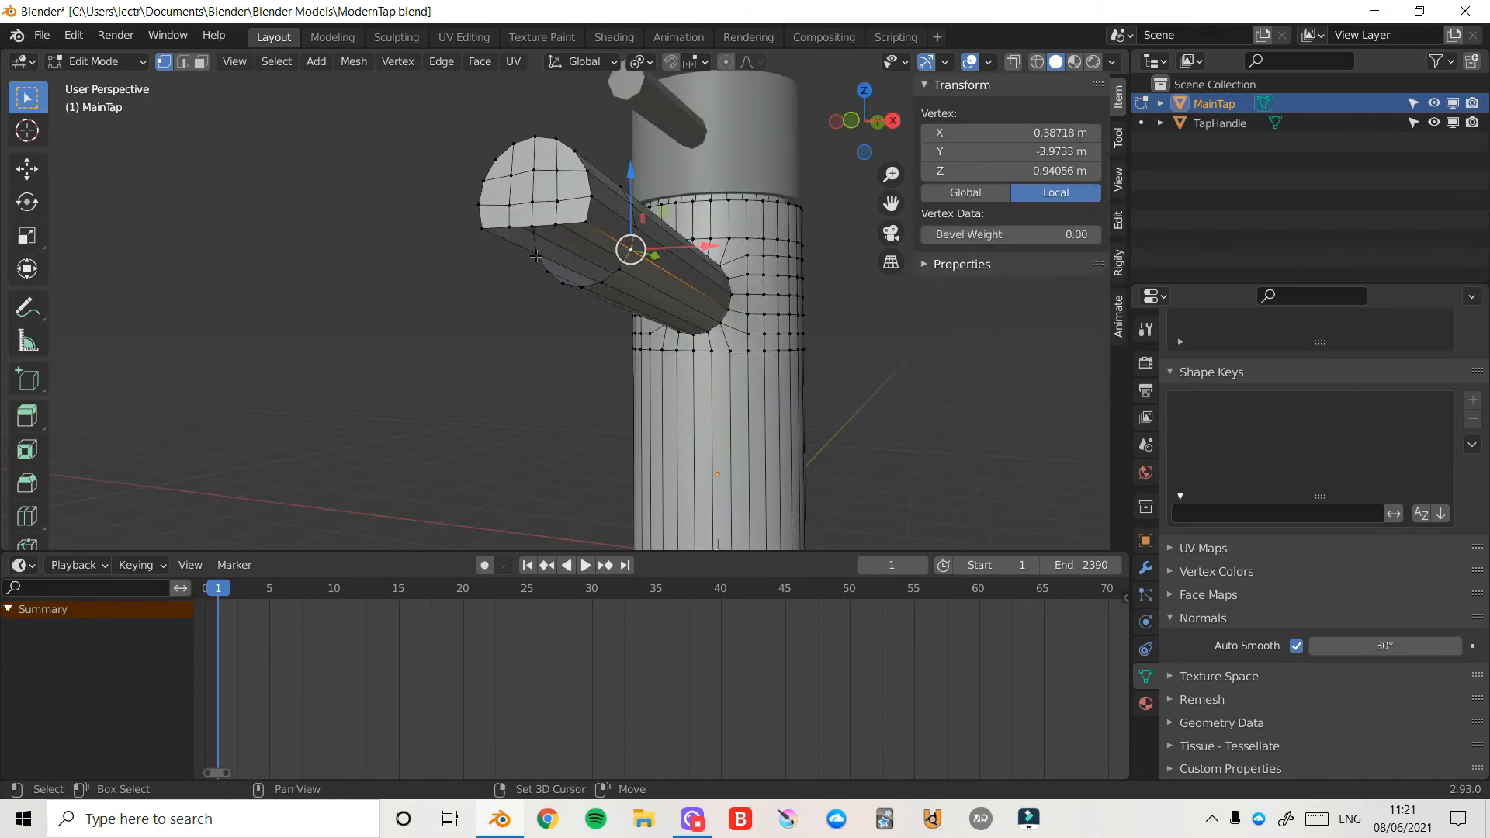
pyautogui.moveTo(854, 132); pyautogui.dragTo(827, 138)
pyautogui.moveTo(750, 187); pyautogui.dragTo(536, 299)
pyautogui.keyDown('alt'); pyautogui.keyDown('shift'); pyautogui.click(554, 272); pyautogui.keyUp('shift'); pyautogui.keyUp('alt')
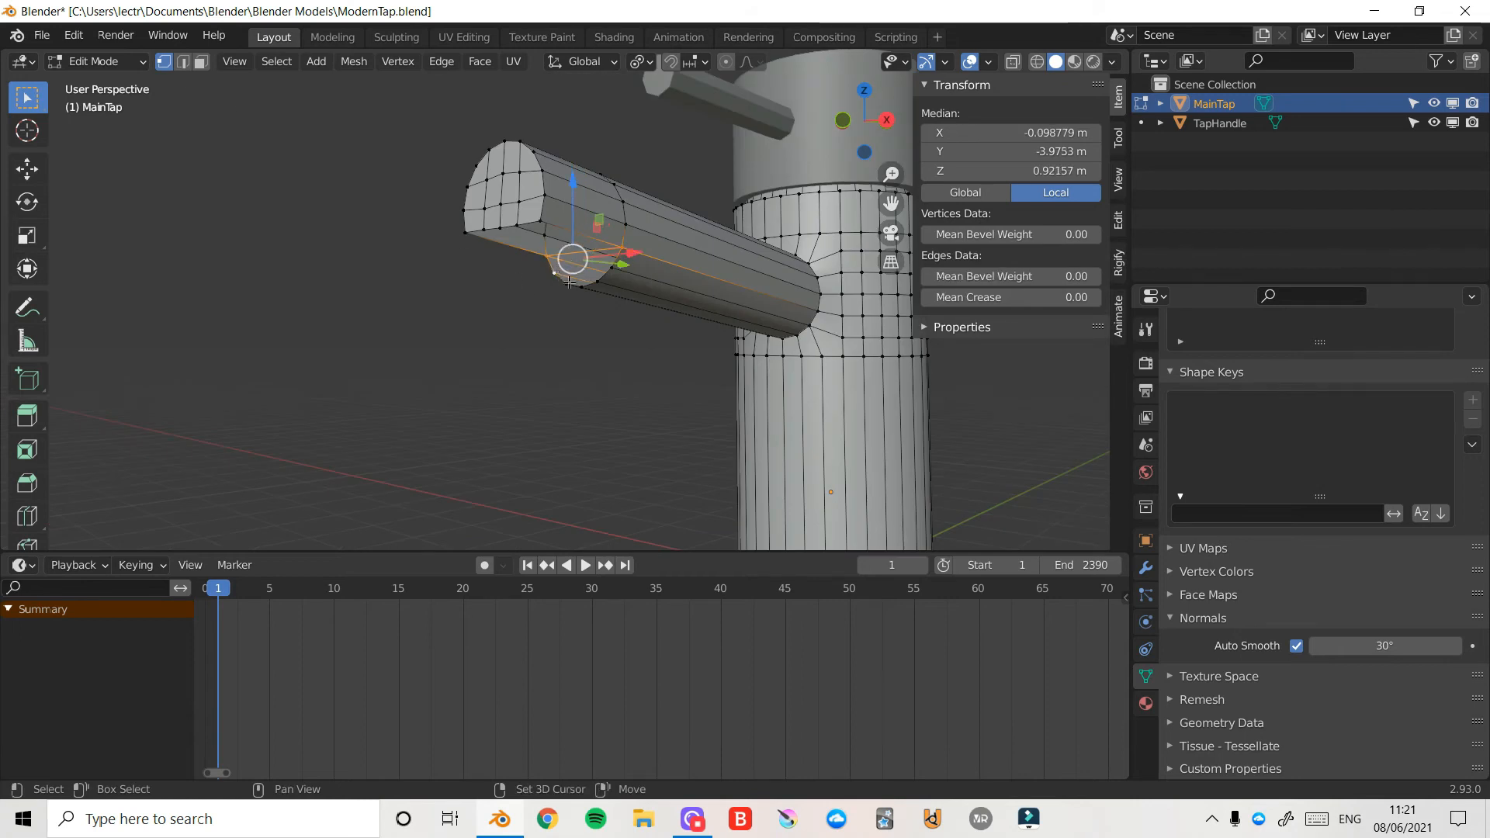
pyautogui.keyDown('shift'); pyautogui.click(598, 283); pyautogui.keyUp('shift')
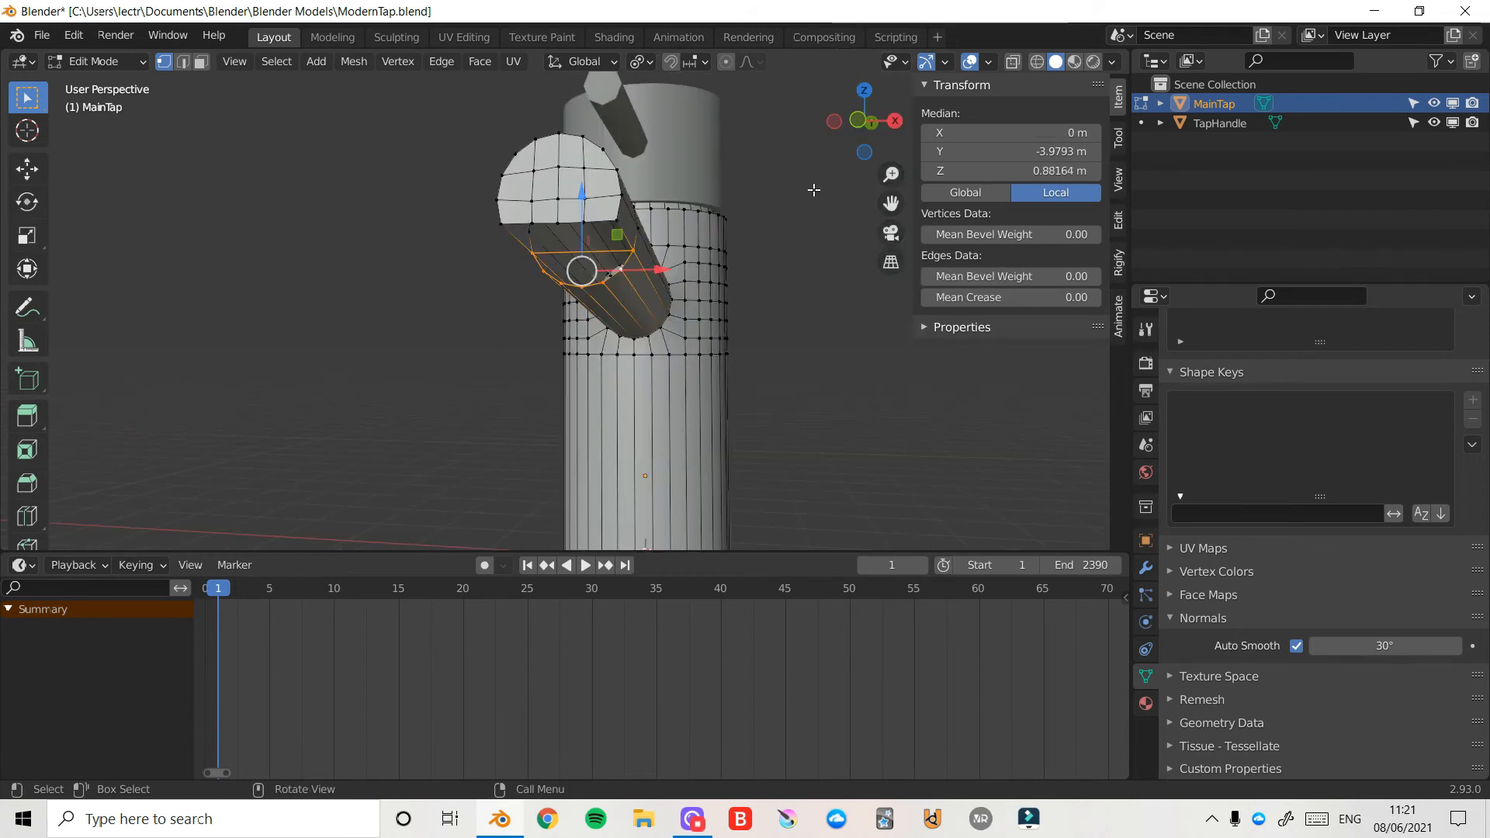
pyautogui.press('f')
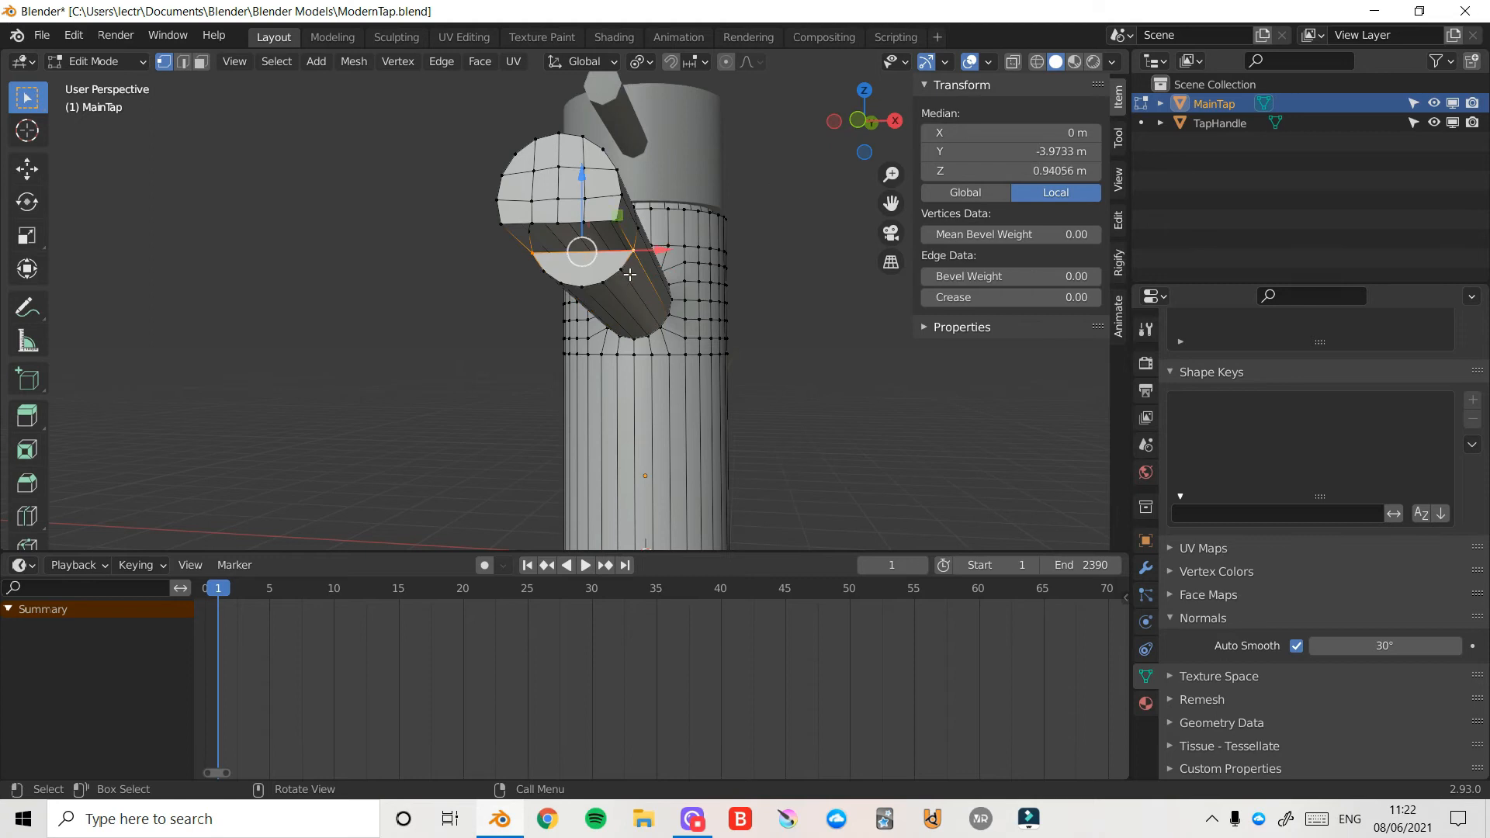
# - Subdivide the straight upper edge of the new half-round face with 3 cuts
pyautogui.rightClick(633, 272)
pyautogui.rightClick(628, 267)
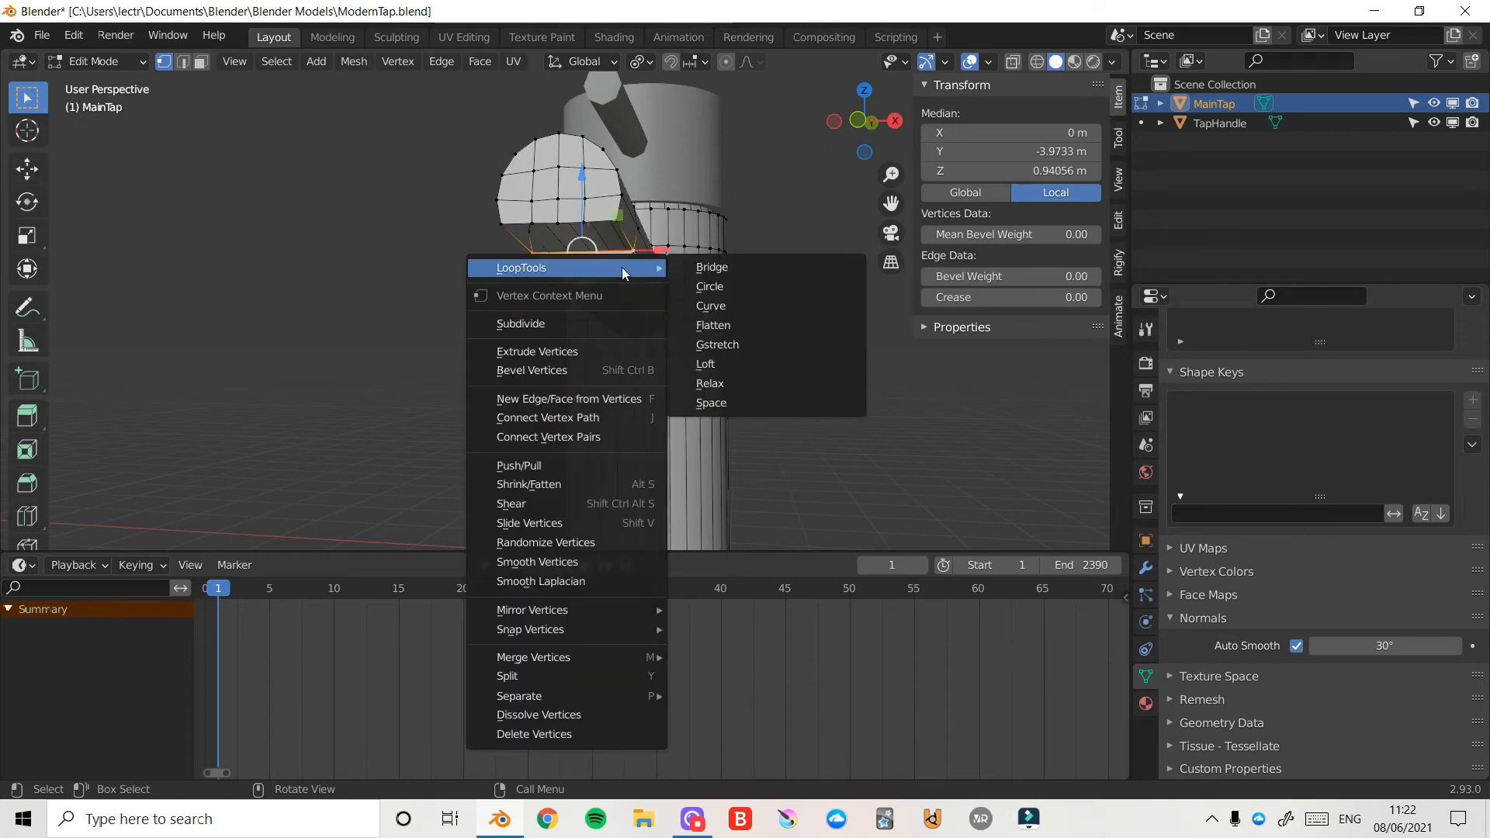
pyautogui.click(603, 319)
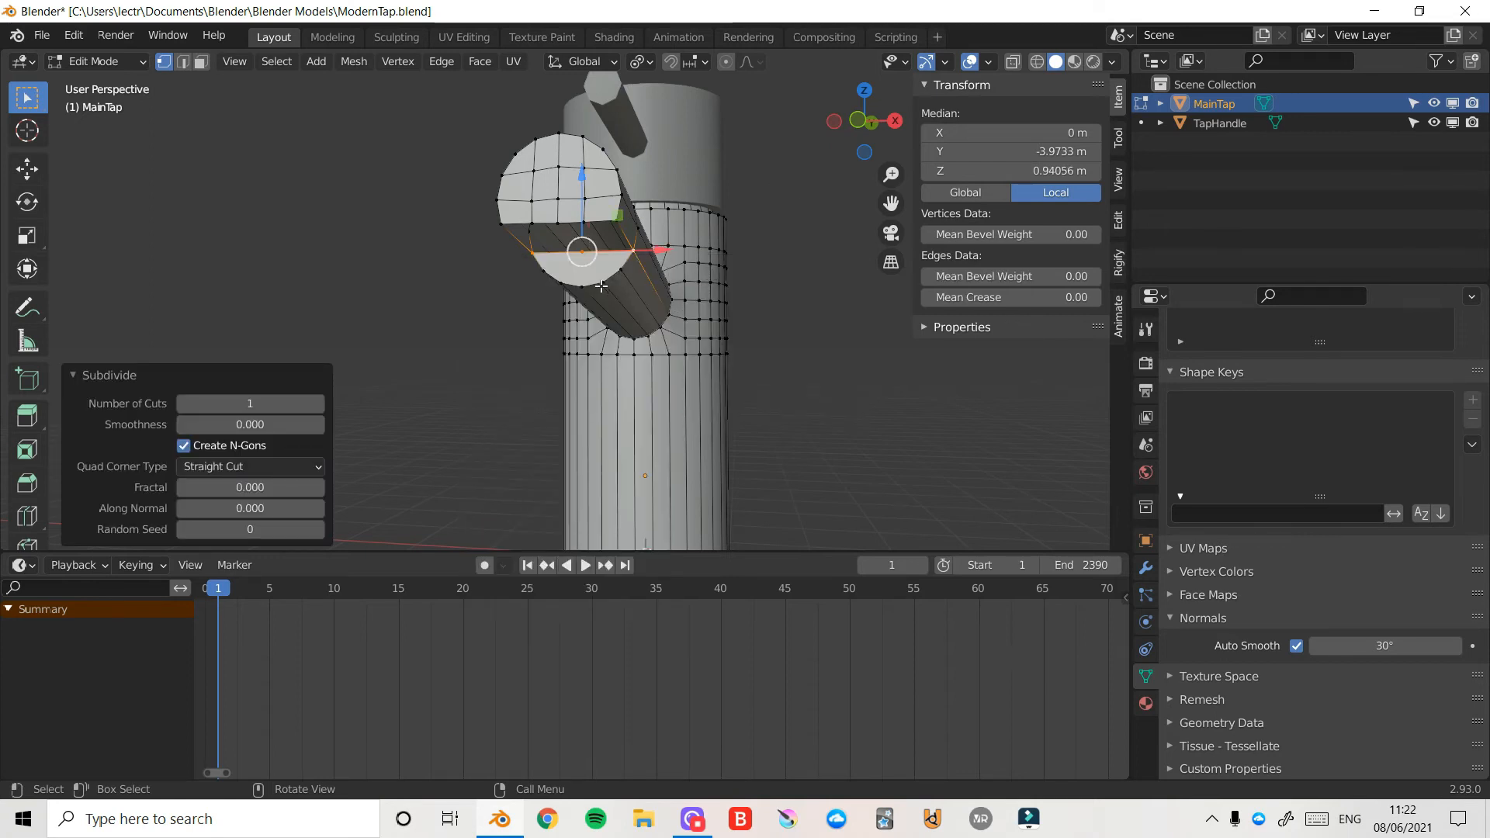
pyautogui.click(318, 404)
# - Connect the middle and positive X side vertices of the half-round face's straight edge to the matching vertices on its curved edge
pyautogui.moveTo(854, 136); pyautogui.dragTo(452, 145)
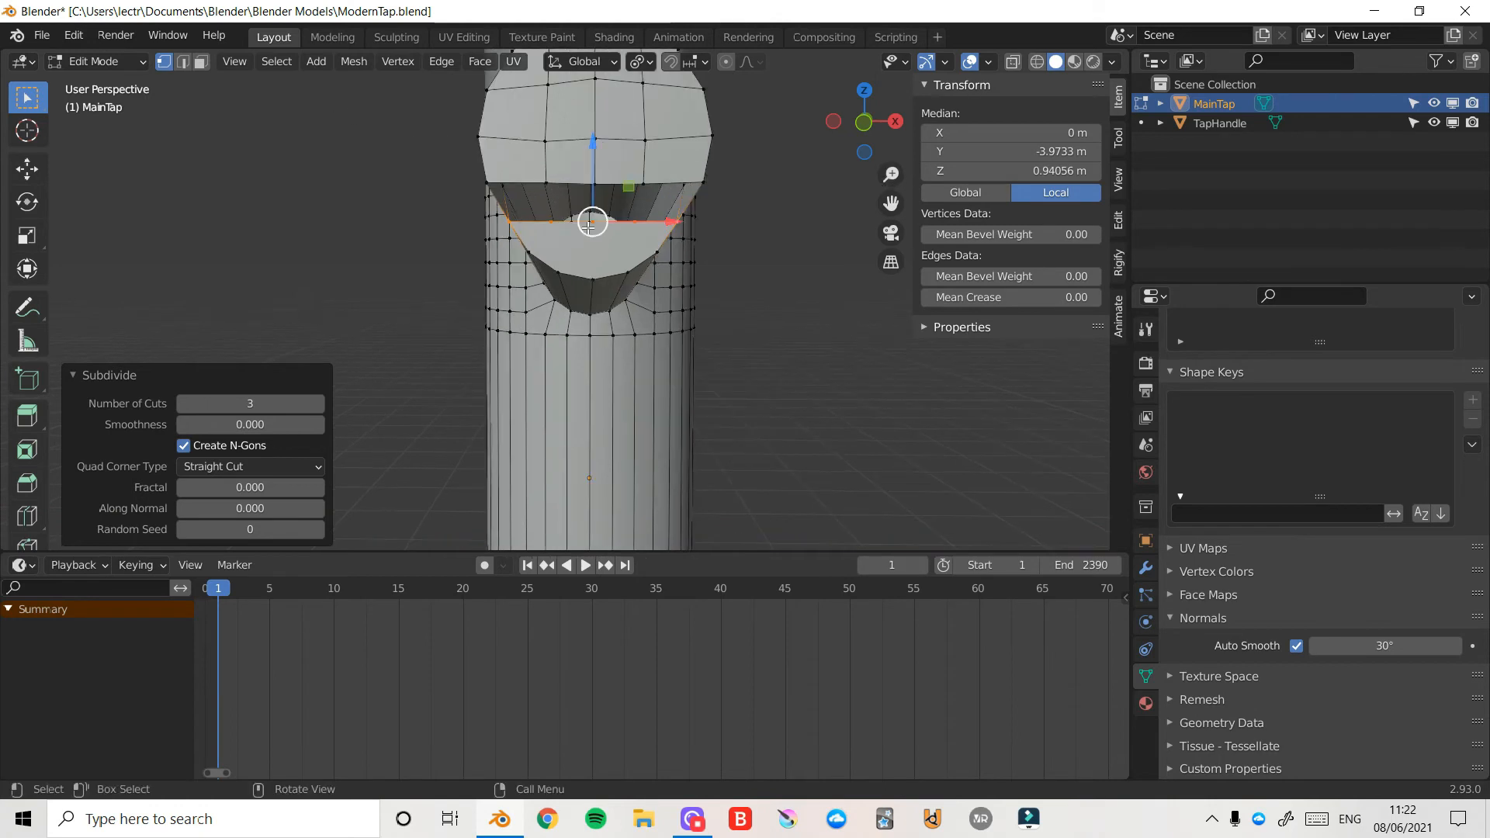
pyautogui.click(592, 225)
pyautogui.keyDown('shift'); pyautogui.click(594, 275); pyautogui.keyUp('shift')
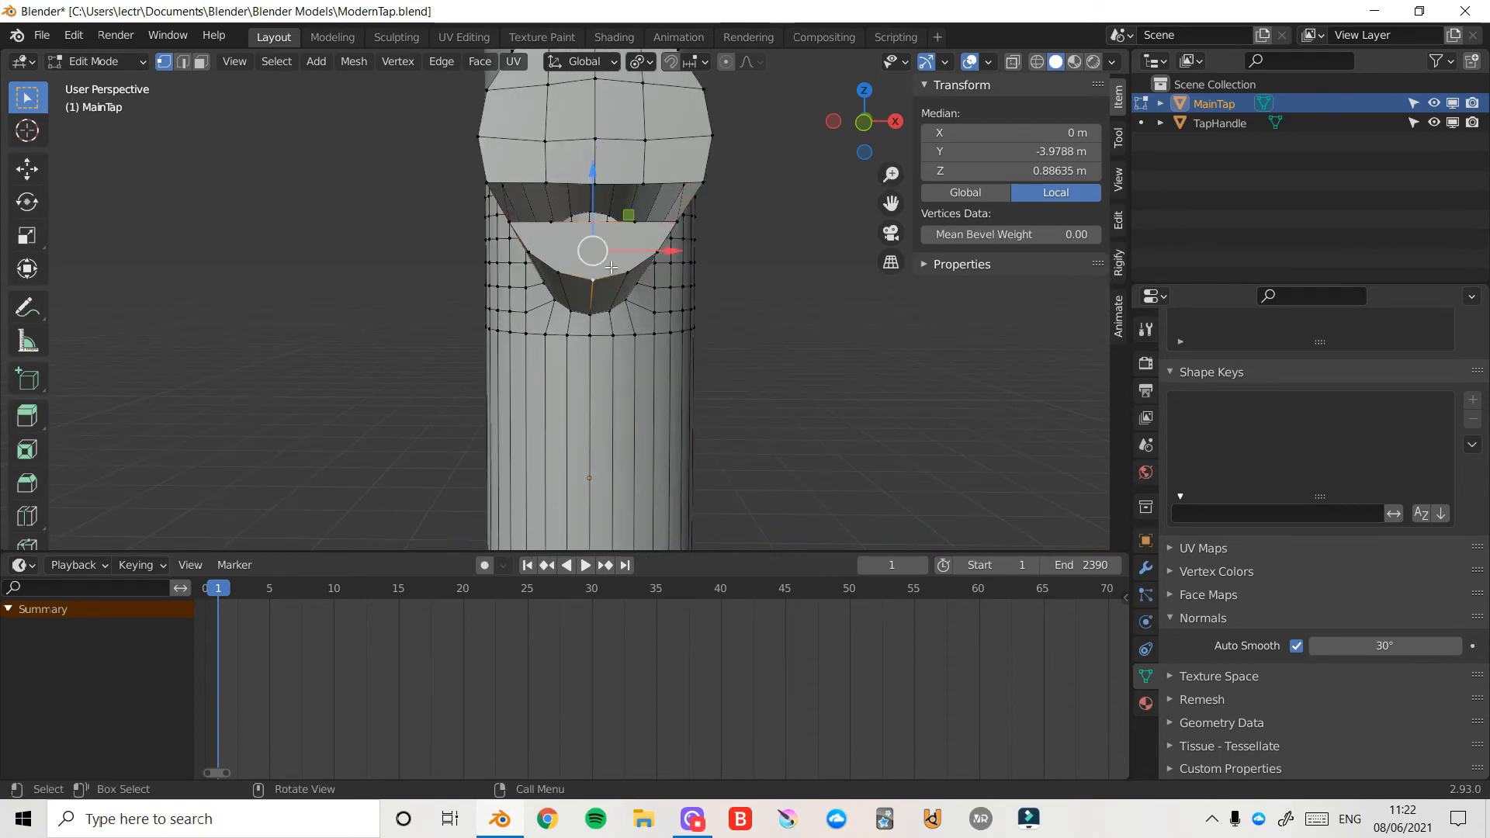
pyautogui.press('j')
pyautogui.click(627, 273)
pyautogui.keyDown('shift'); pyautogui.click(635, 223); pyautogui.keyUp('shift')
pyautogui.press('j')
pyautogui.hotkey('alt', 'a')
# - Select the boundary around the open underside of the spout's tip and fill it with a face
pyautogui.moveTo(631, 244); pyautogui.dragTo(631, 235, button='middle')
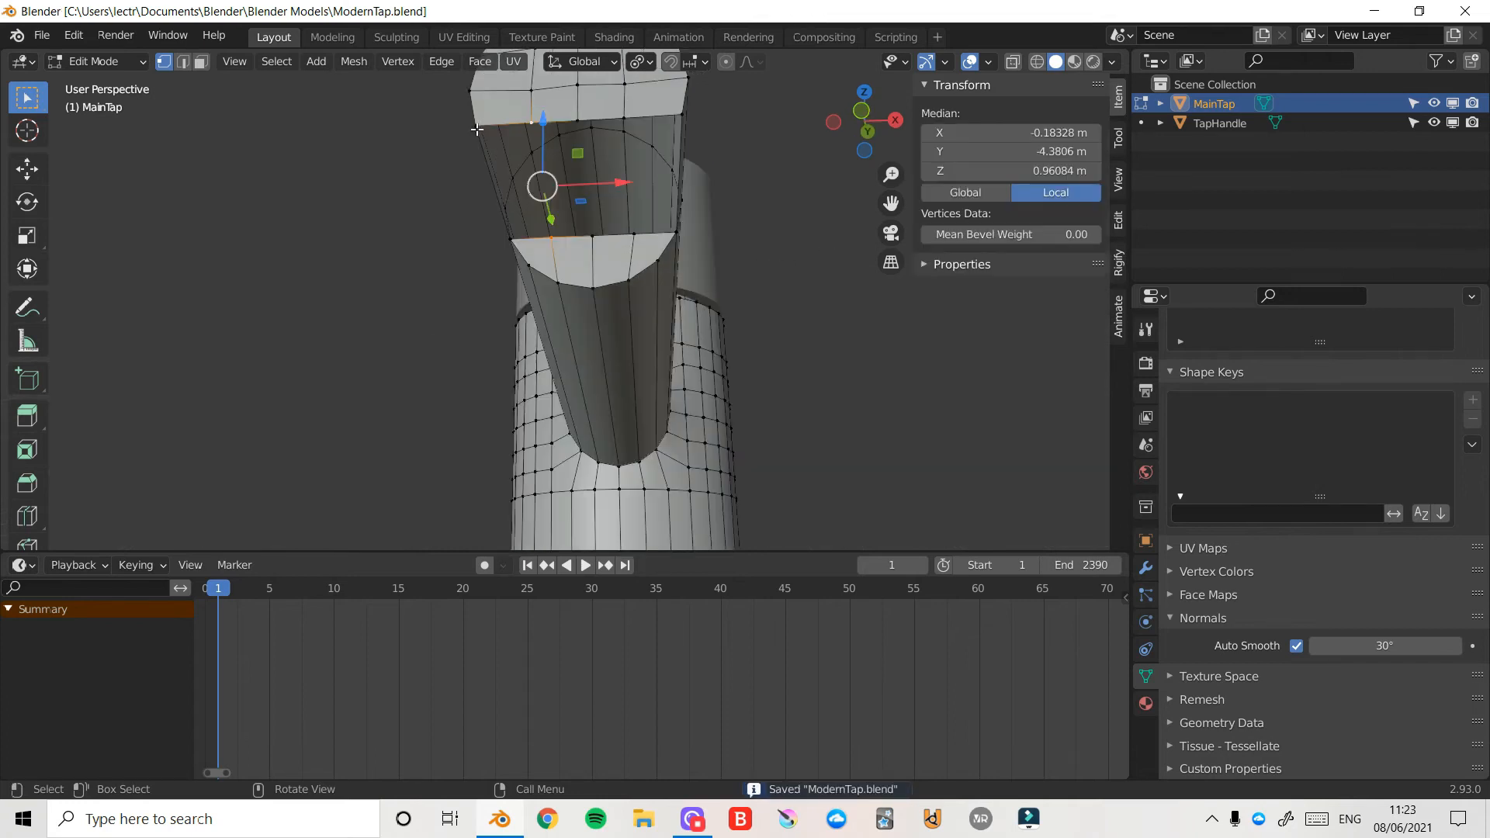
pyautogui.click(477, 127)
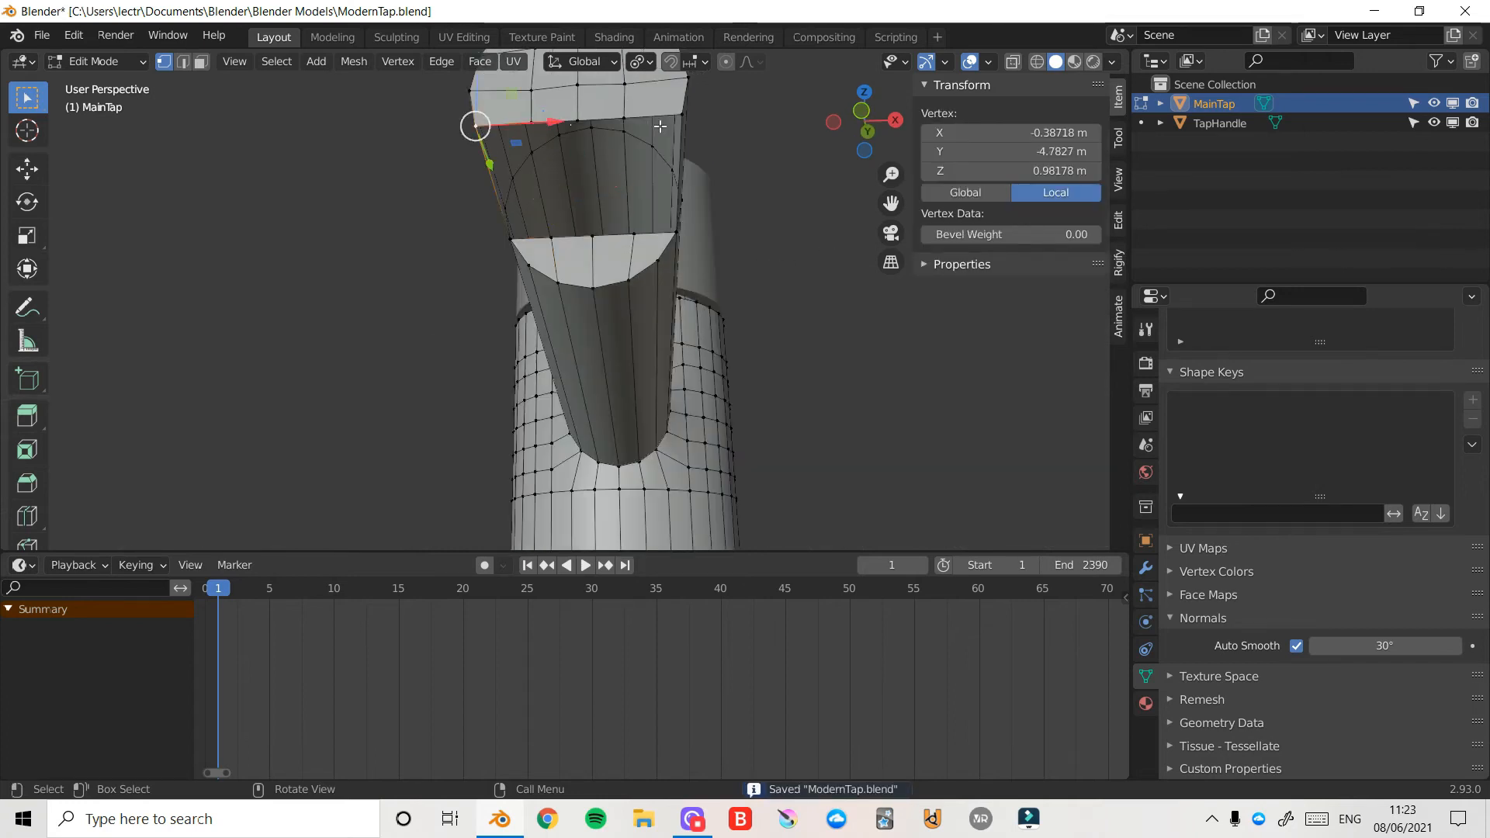
pyautogui.keyDown('ctrl'); pyautogui.click(681, 114); pyautogui.keyUp('ctrl')
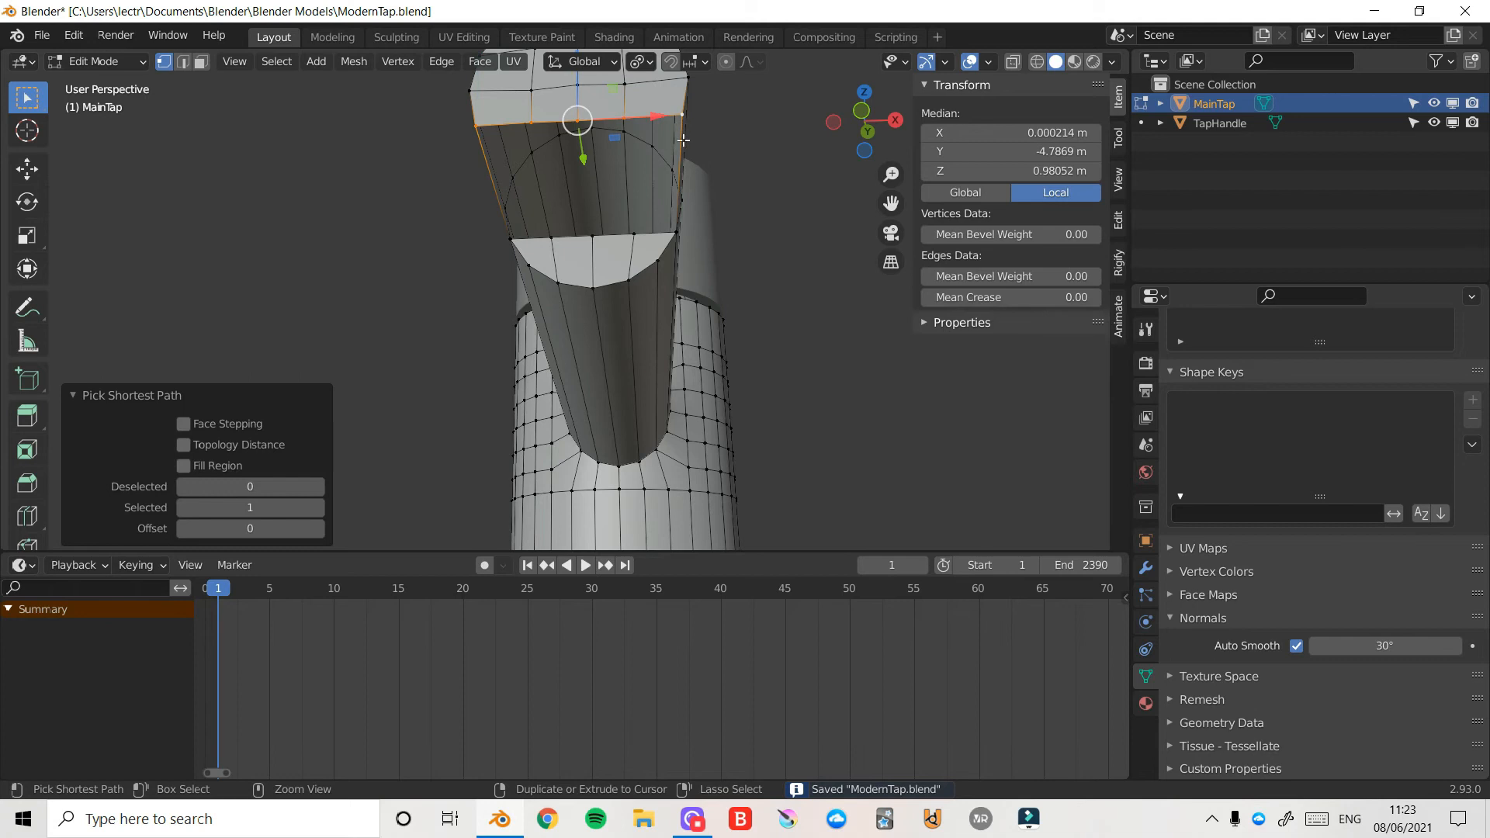
pyautogui.keyDown('ctrl'); pyautogui.click(676, 231); pyautogui.keyUp('ctrl')
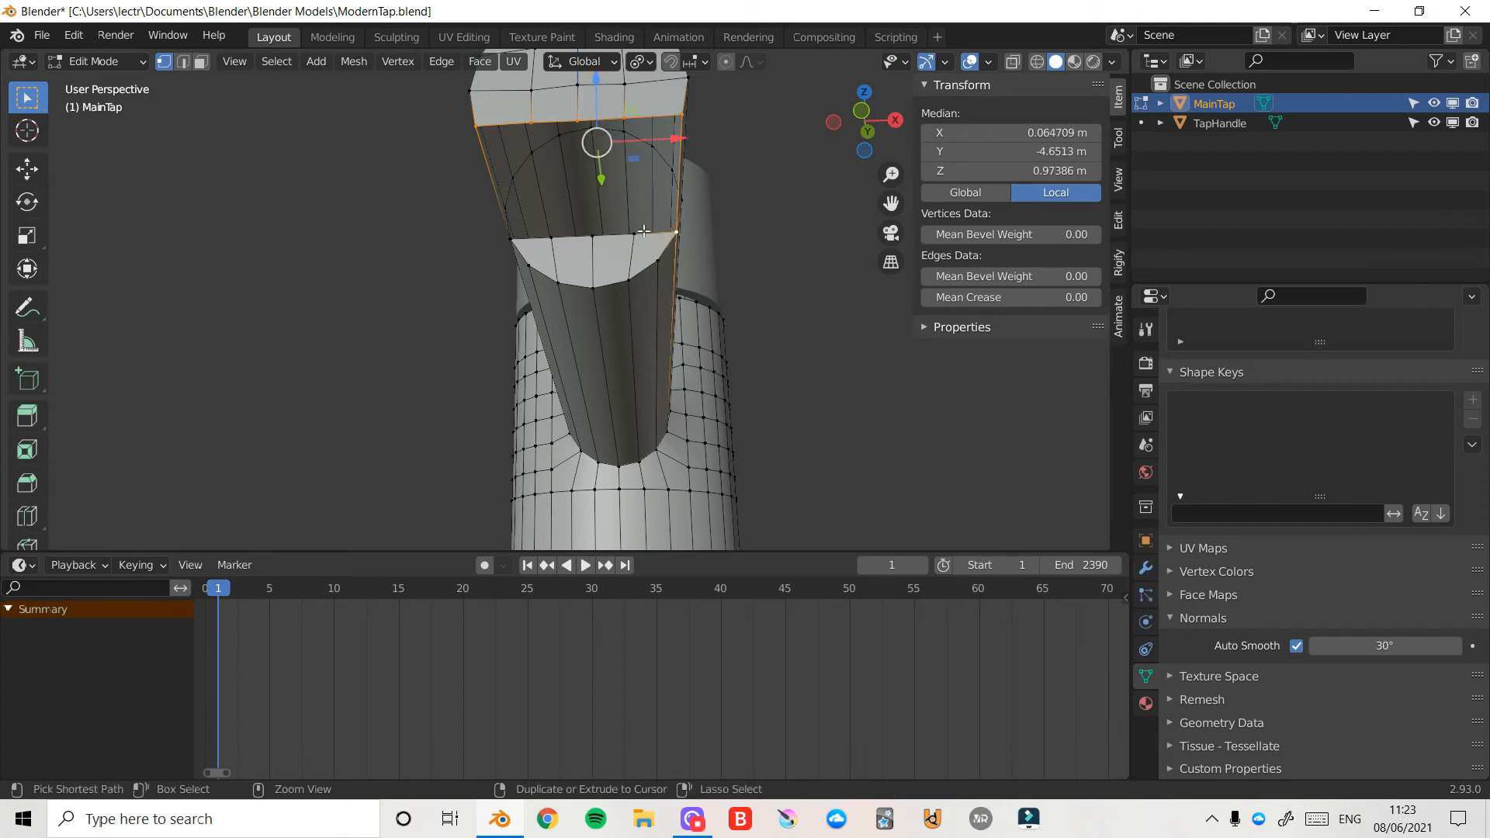
pyautogui.keyDown('ctrl'); pyautogui.click(511, 240); pyautogui.keyUp('ctrl')
pyautogui.press('f')
# - Connect the negative X side vertex of the half-round face's straight edge to the matching vertex on the end cap's lower edge
pyautogui.click(552, 237)
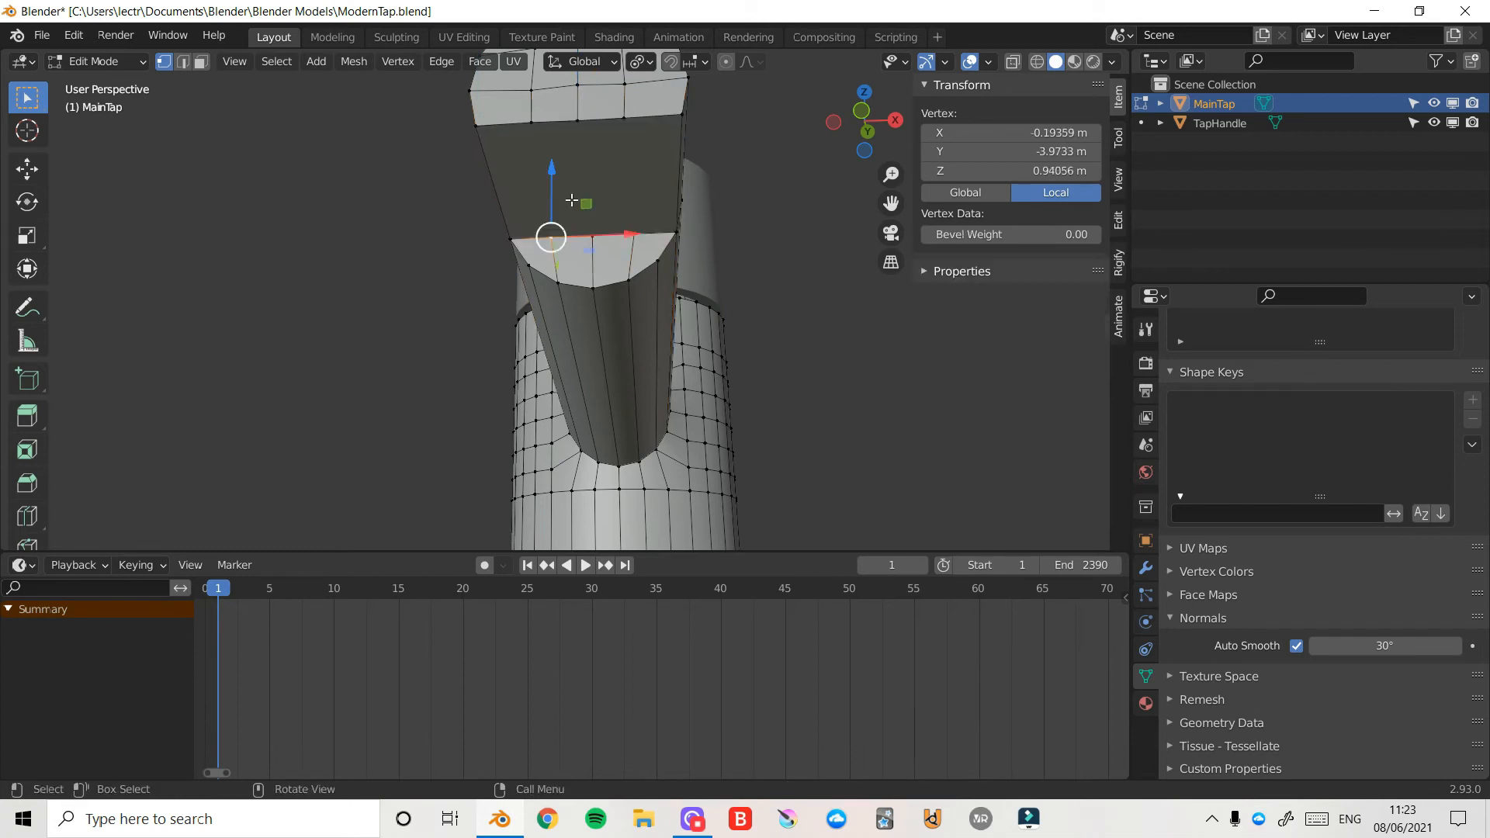
pyautogui.keyDown('shift'); pyautogui.click(532, 123); pyautogui.keyUp('shift')
pyautogui.press('f')
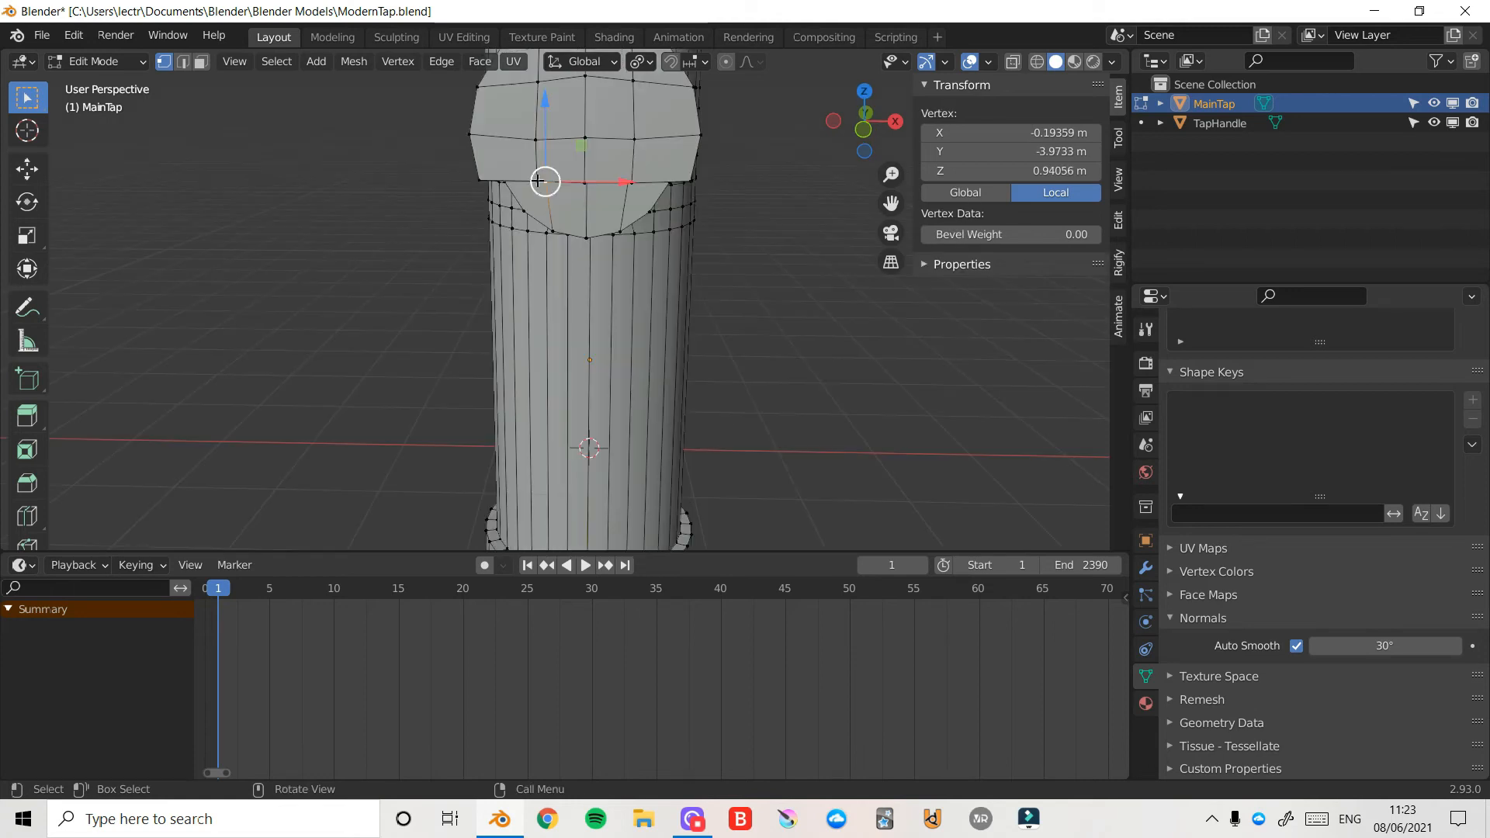
# - Lower the negative X side vertex of the end cap's bottom edge along Z by about 0.006 m
pyautogui.click(537, 181)
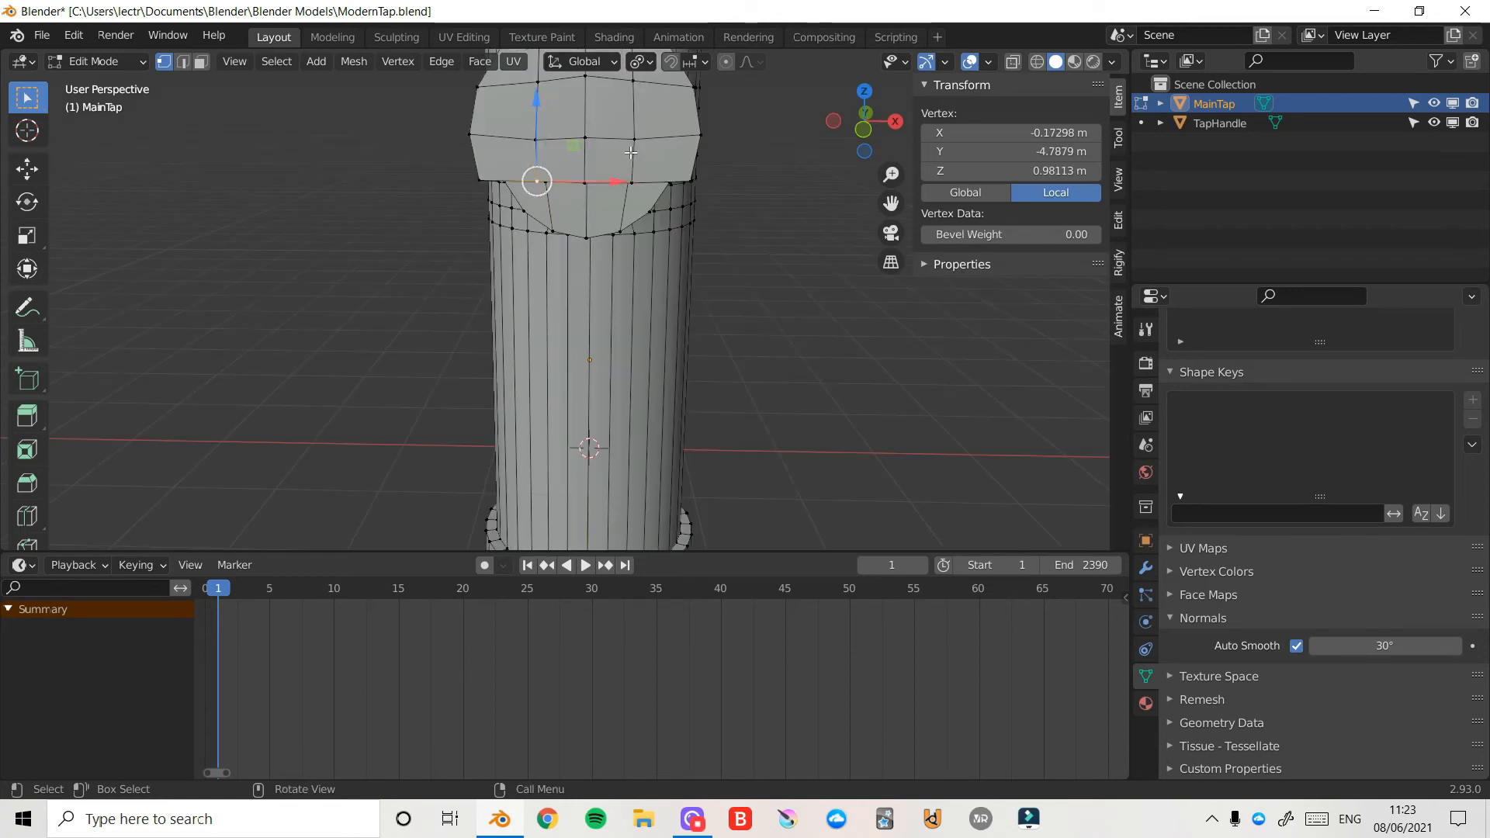
pyautogui.press('g')
pyautogui.press('z')
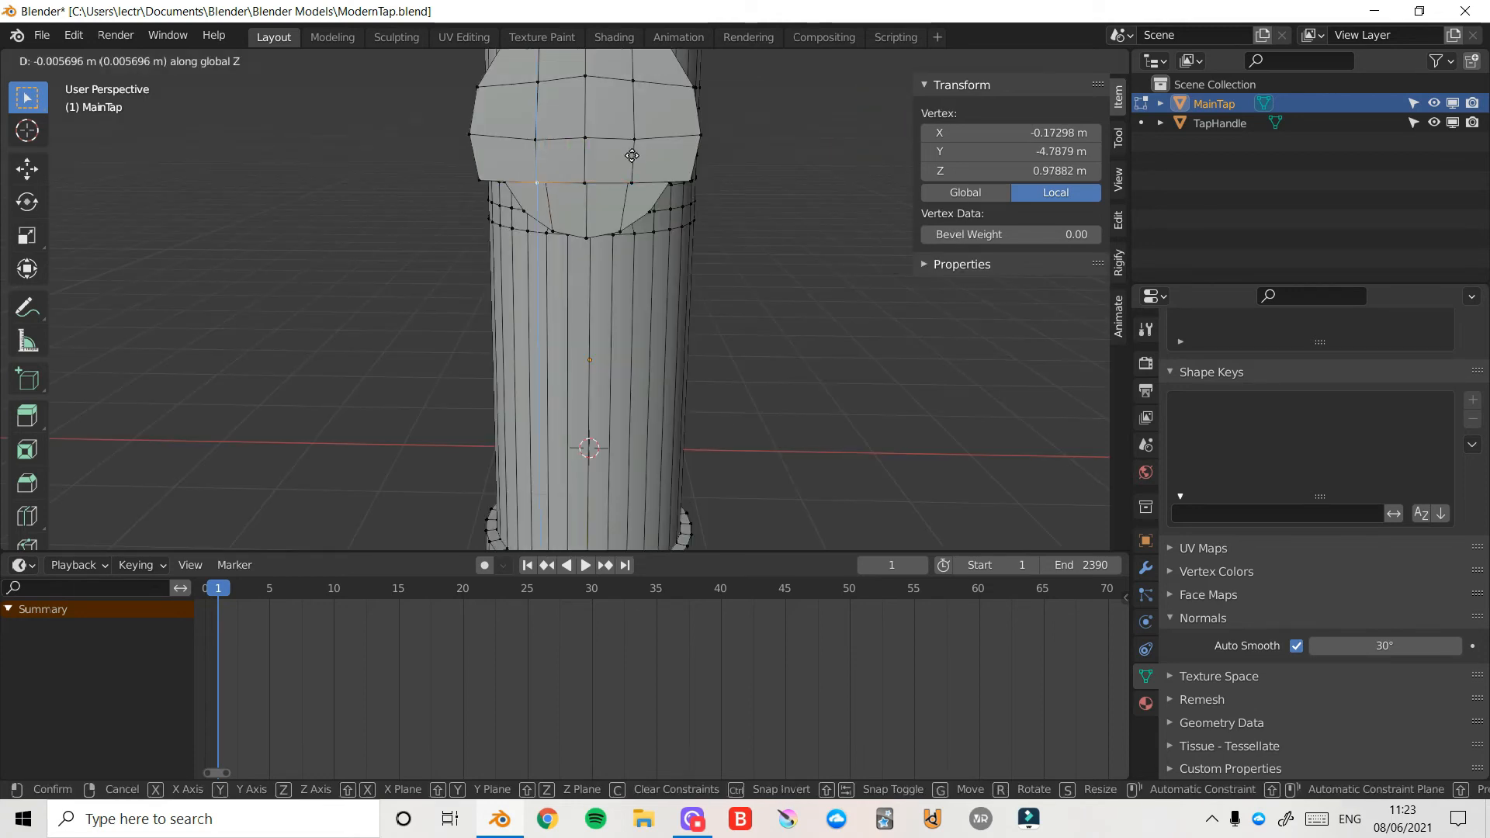
pyautogui.click(632, 156)
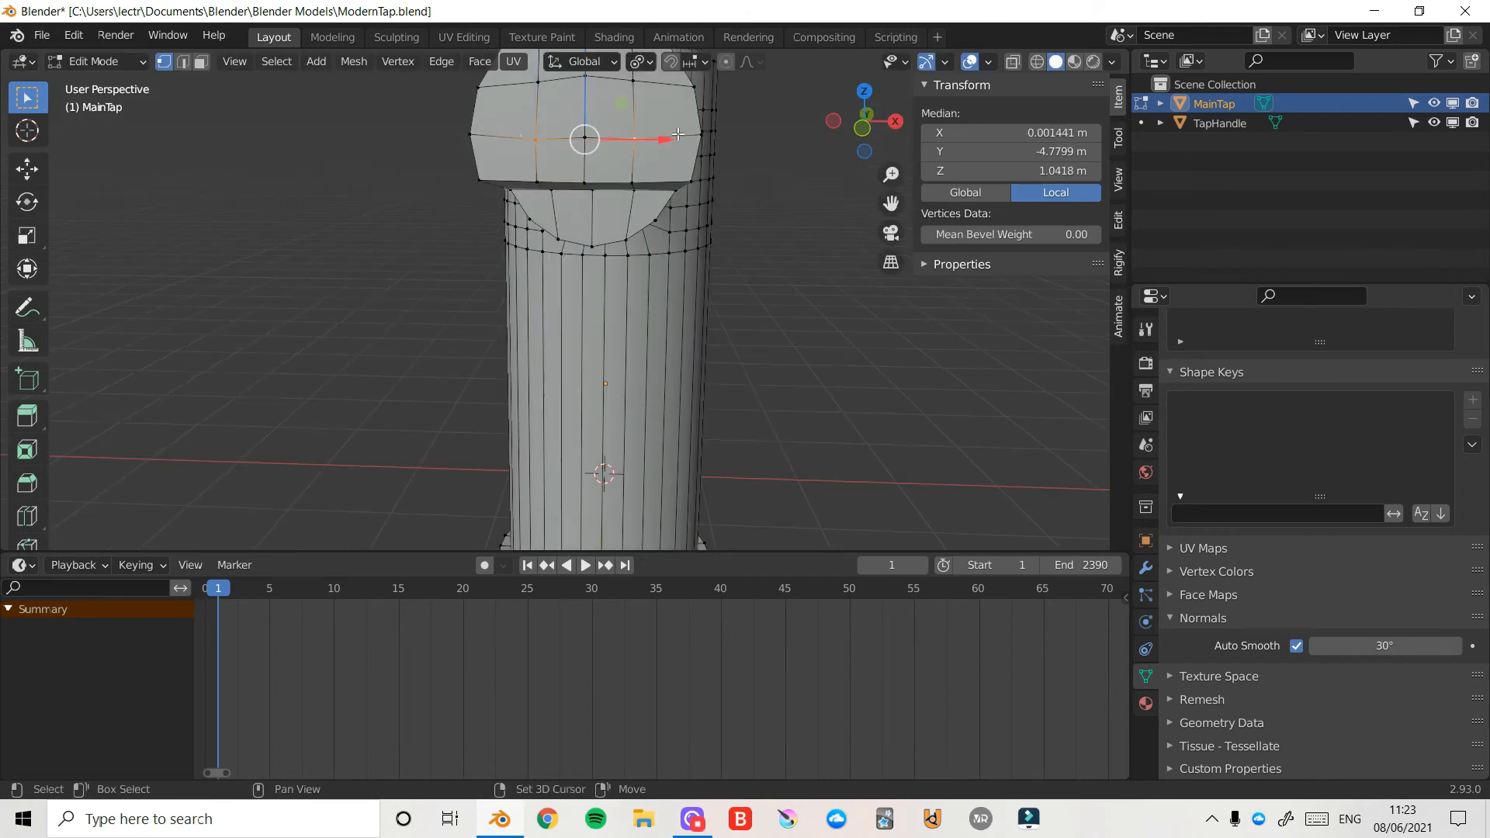
# - Add three centred loop cuts across the spout's tip, one in the middle and one halfway through each remaining half
pyautogui.hotkey('ctrl', 'r')
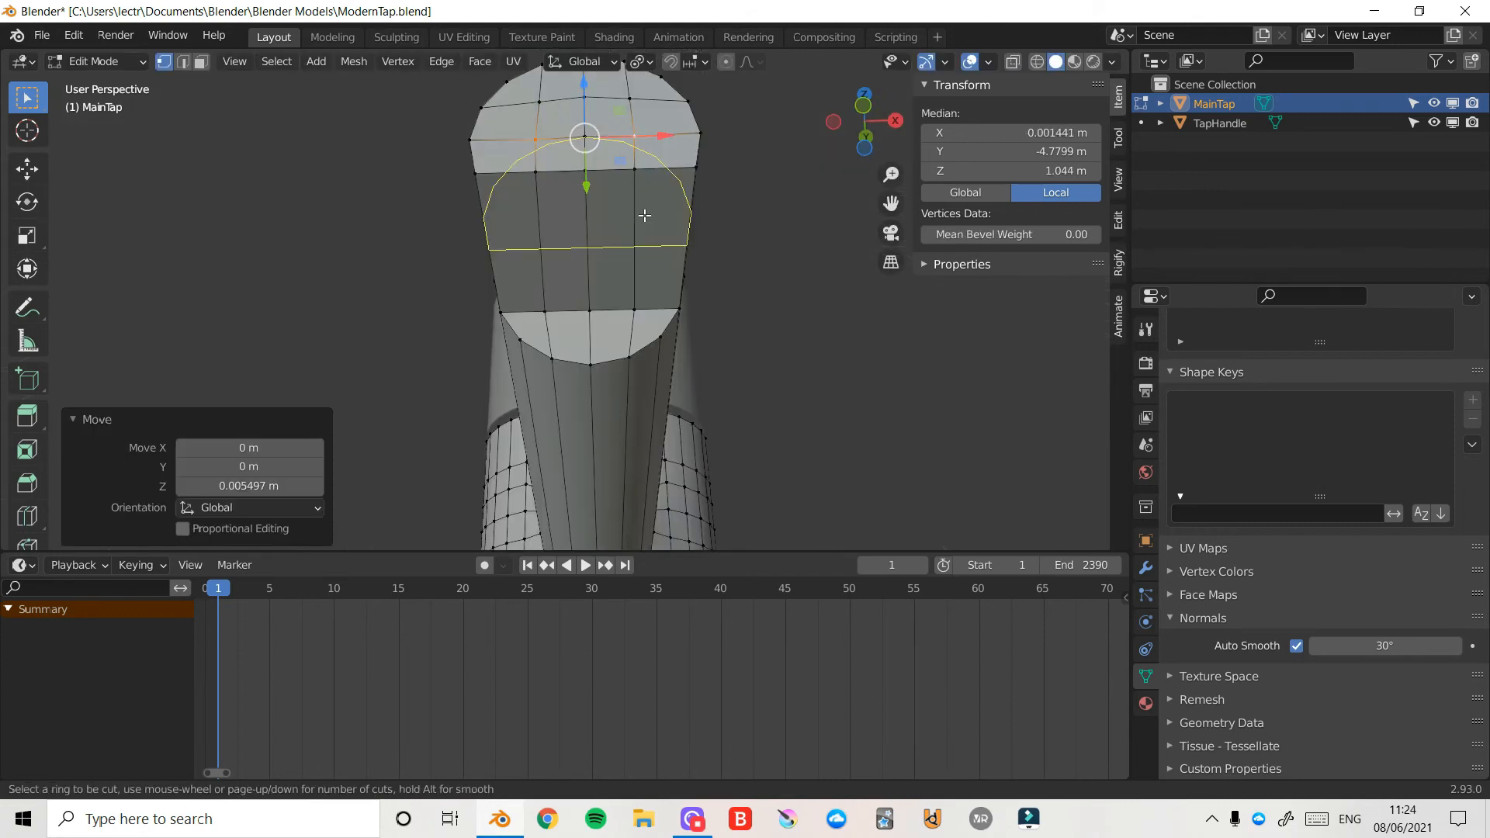
pyautogui.click(644, 215)
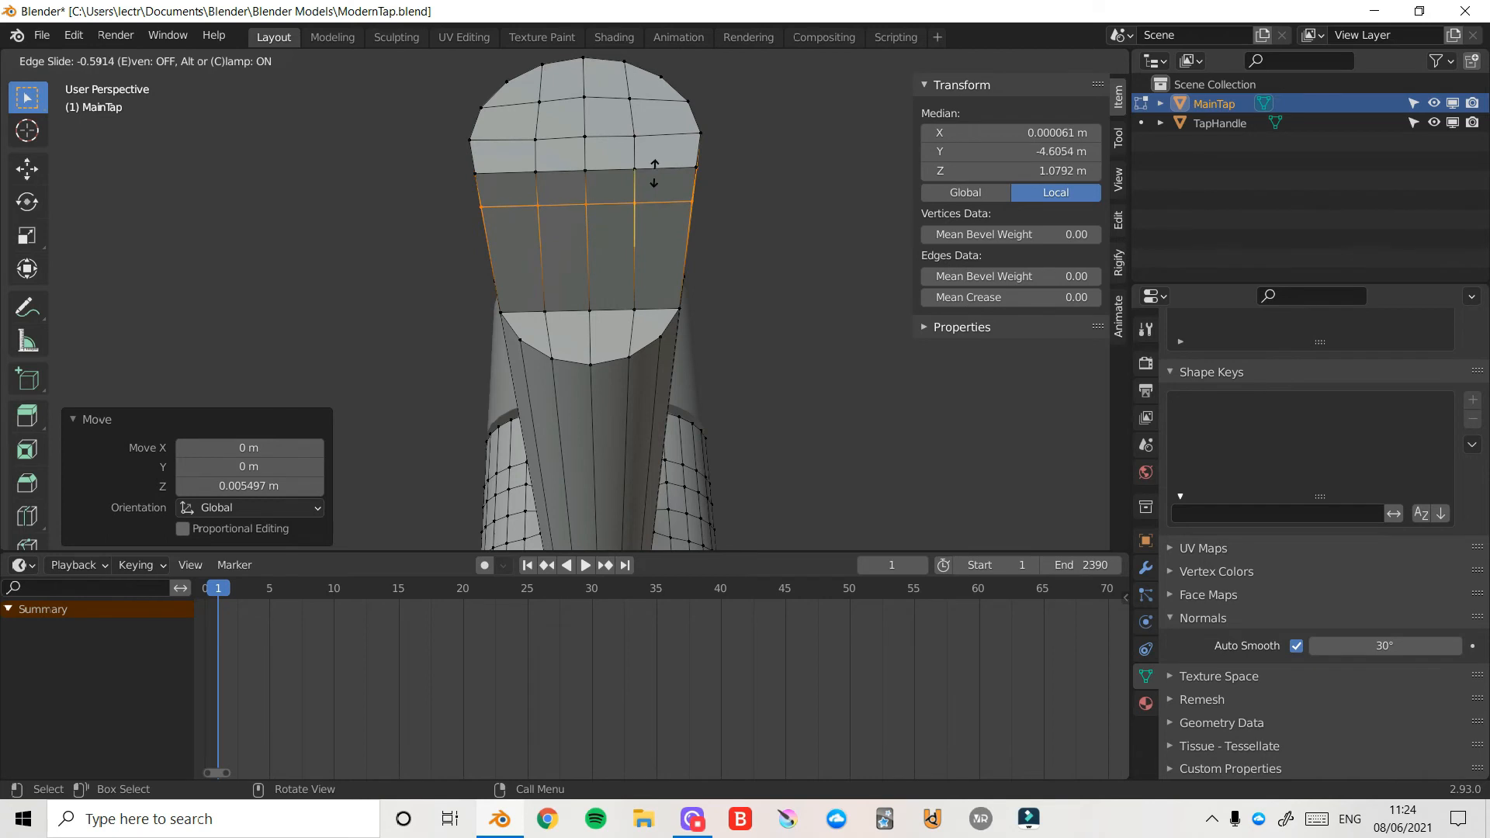
pyautogui.rightClick(654, 183)
pyautogui.moveTo(865, 123); pyautogui.dragTo(856, 76)
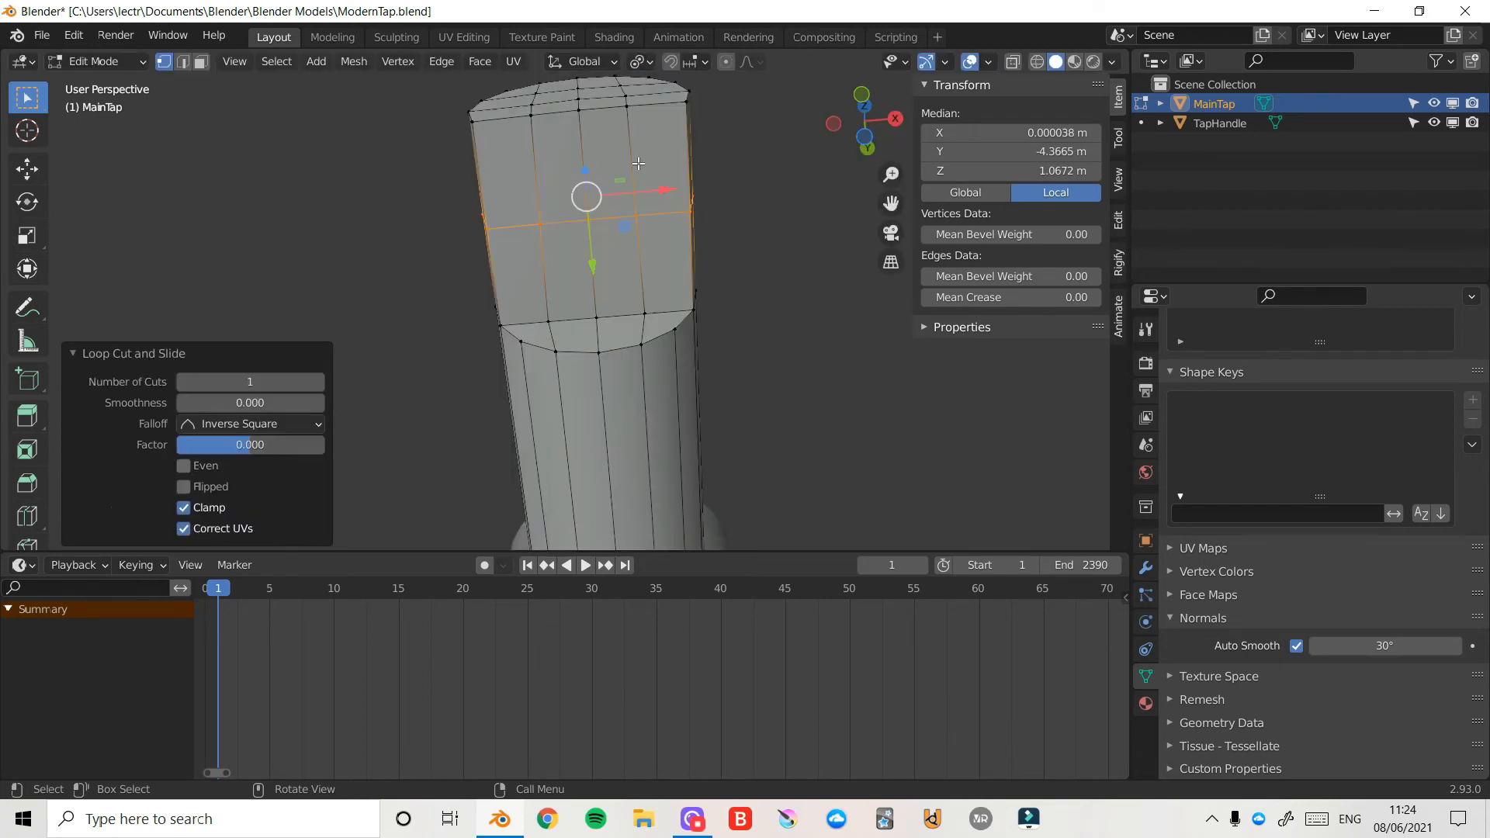
pyautogui.hotkey('ctrl', 'r')
pyautogui.click(649, 148)
pyautogui.rightClick(649, 148)
pyautogui.hotkey('ctrl', 'r')
pyautogui.click(660, 277)
pyautogui.rightClick(662, 278)
pyautogui.moveTo(865, 125); pyautogui.dragTo(857, 130)
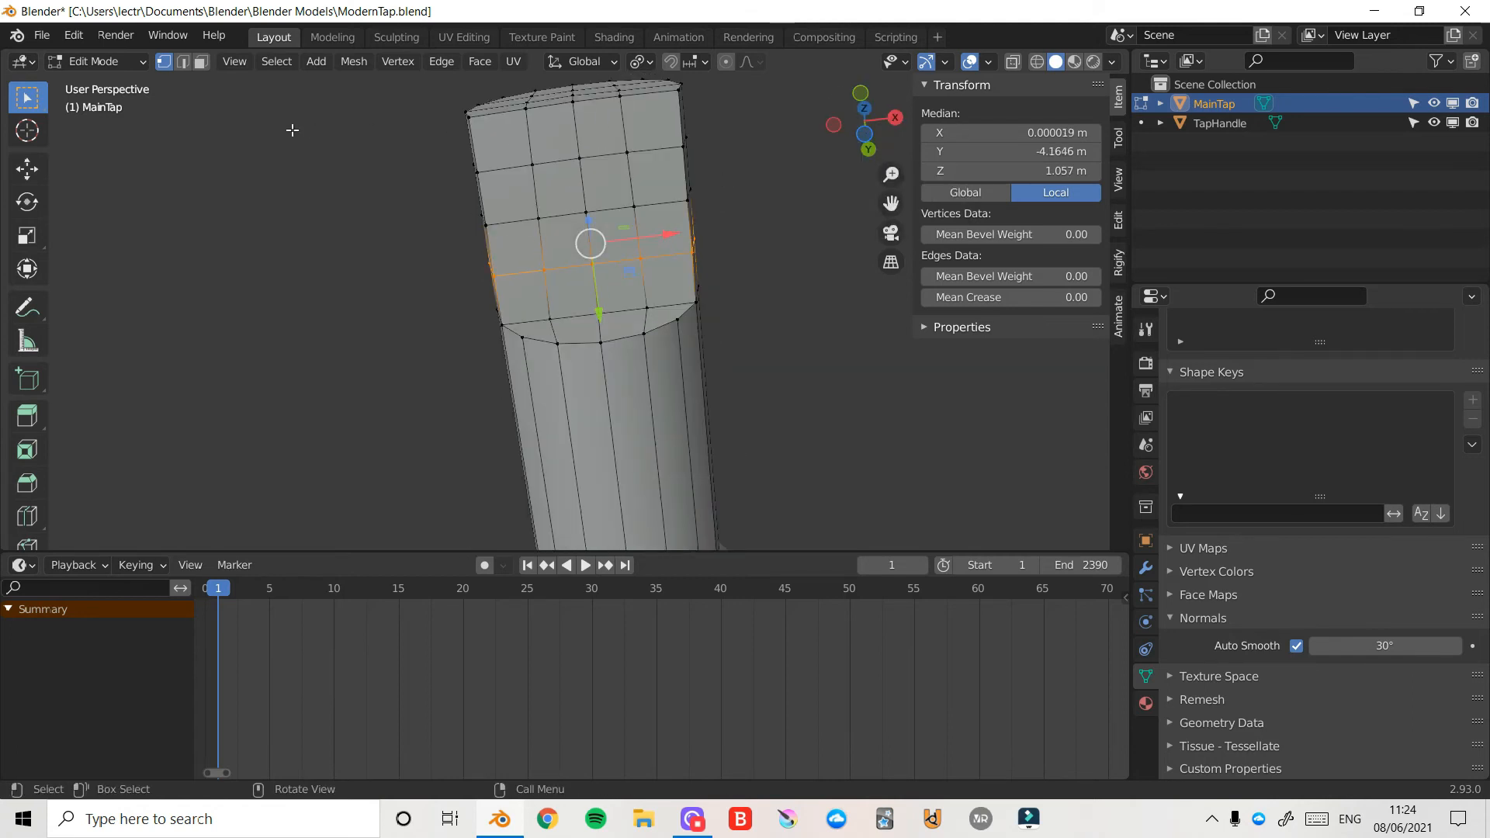
# - Select all the faces on the flat underside of the spout's tip and inset them by about 0.064 m
pyautogui.click(200, 62)
pyautogui.click(559, 187)
pyautogui.keyDown('shift'); pyautogui.click(623, 182); pyautogui.keyUp('shift')
pyautogui.keyDown('shift'); pyautogui.click(641, 237); pyautogui.keyUp('shift')
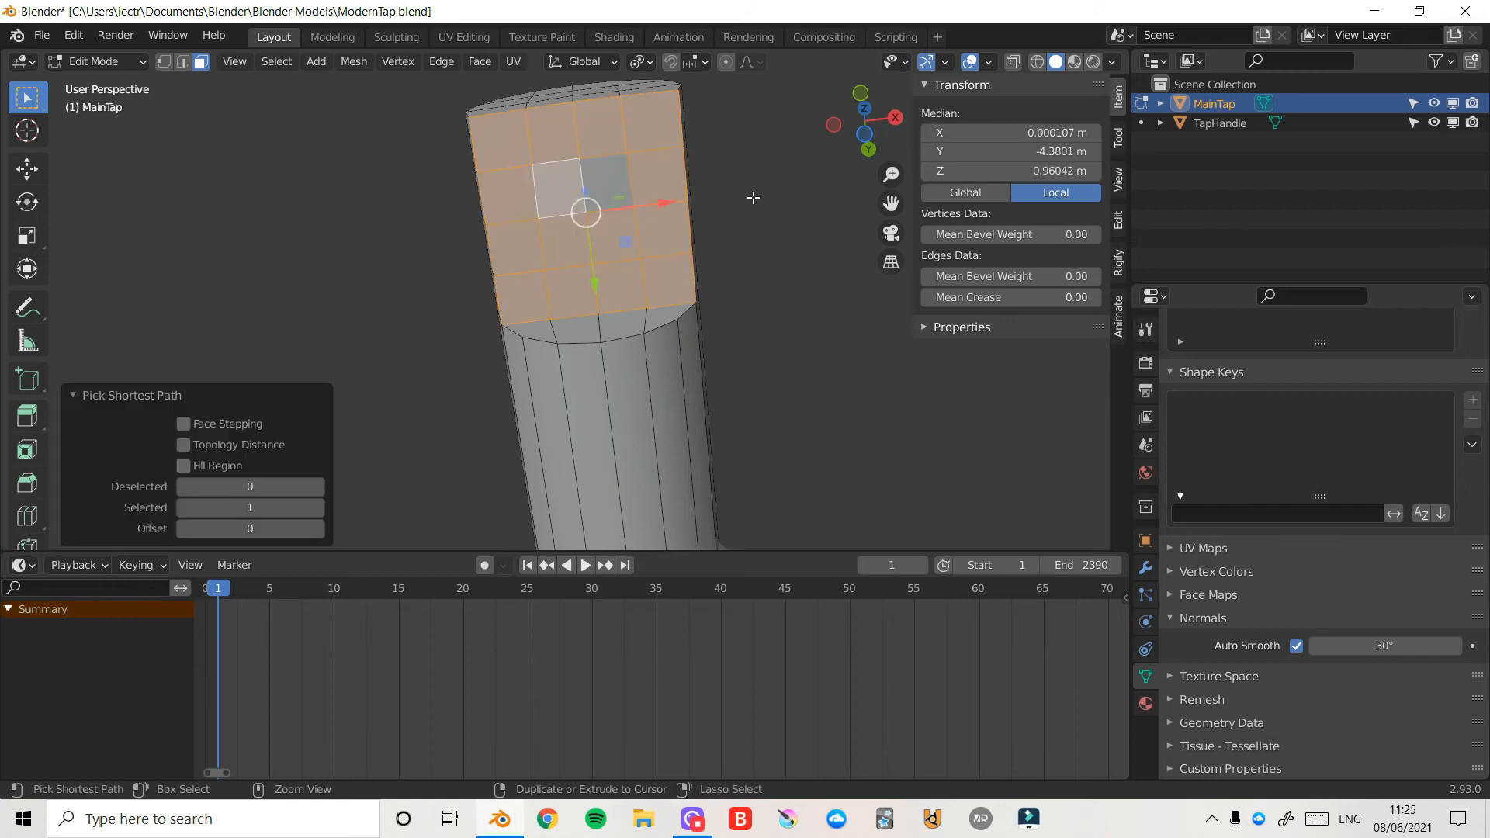
pyautogui.press('i')
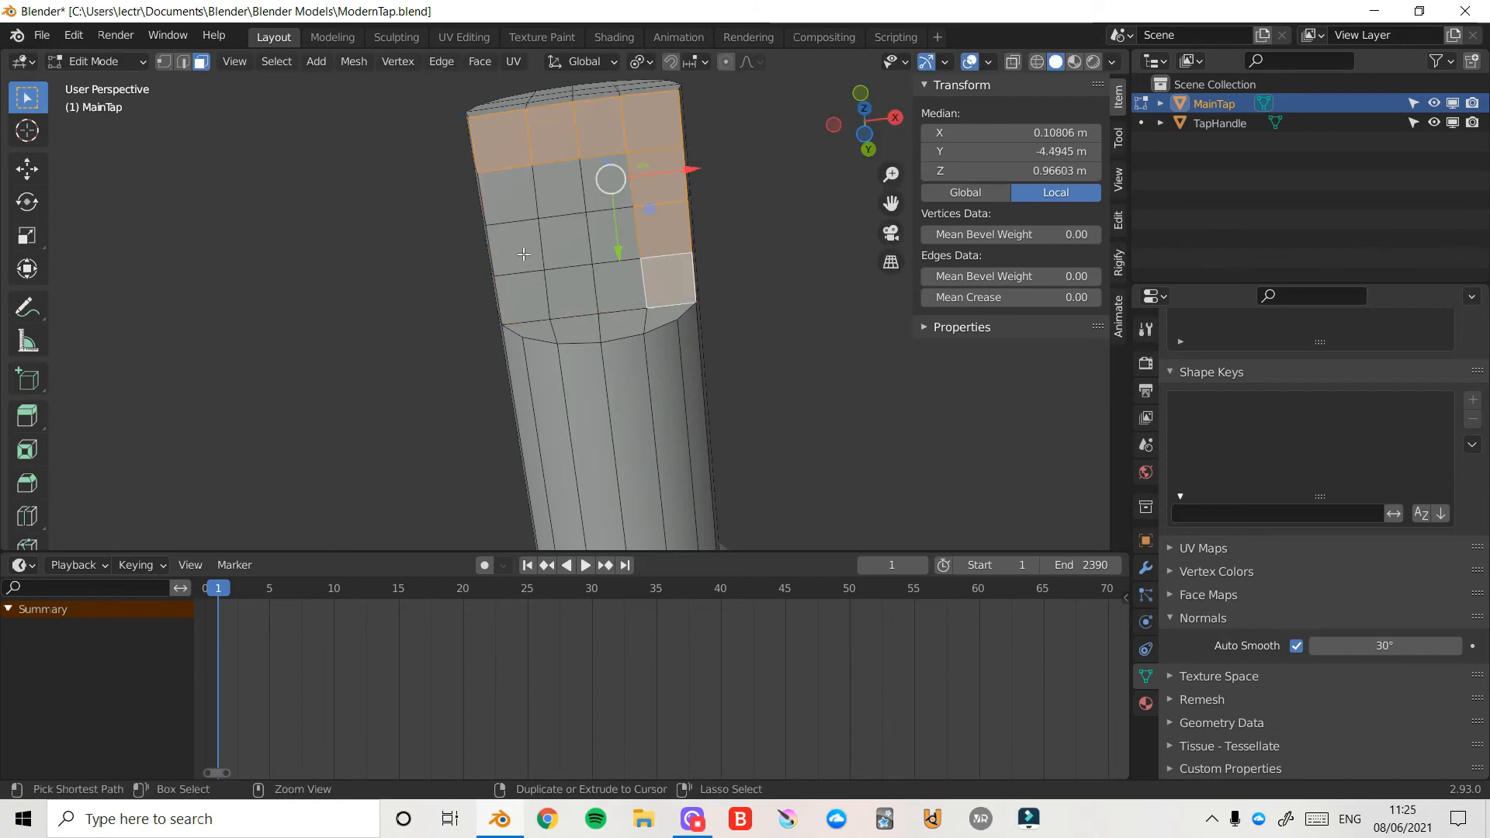
pyautogui.keyDown('ctrl'); pyautogui.click(533, 292); pyautogui.keyUp('ctrl')
pyautogui.keyDown('ctrl'); pyautogui.click(518, 193); pyautogui.keyUp('ctrl')
pyautogui.keyDown('ctrl'); pyautogui.click(605, 177); pyautogui.keyUp('ctrl')
pyautogui.keyDown('ctrl'); pyautogui.click(569, 240); pyautogui.keyUp('ctrl')
pyautogui.press('i')
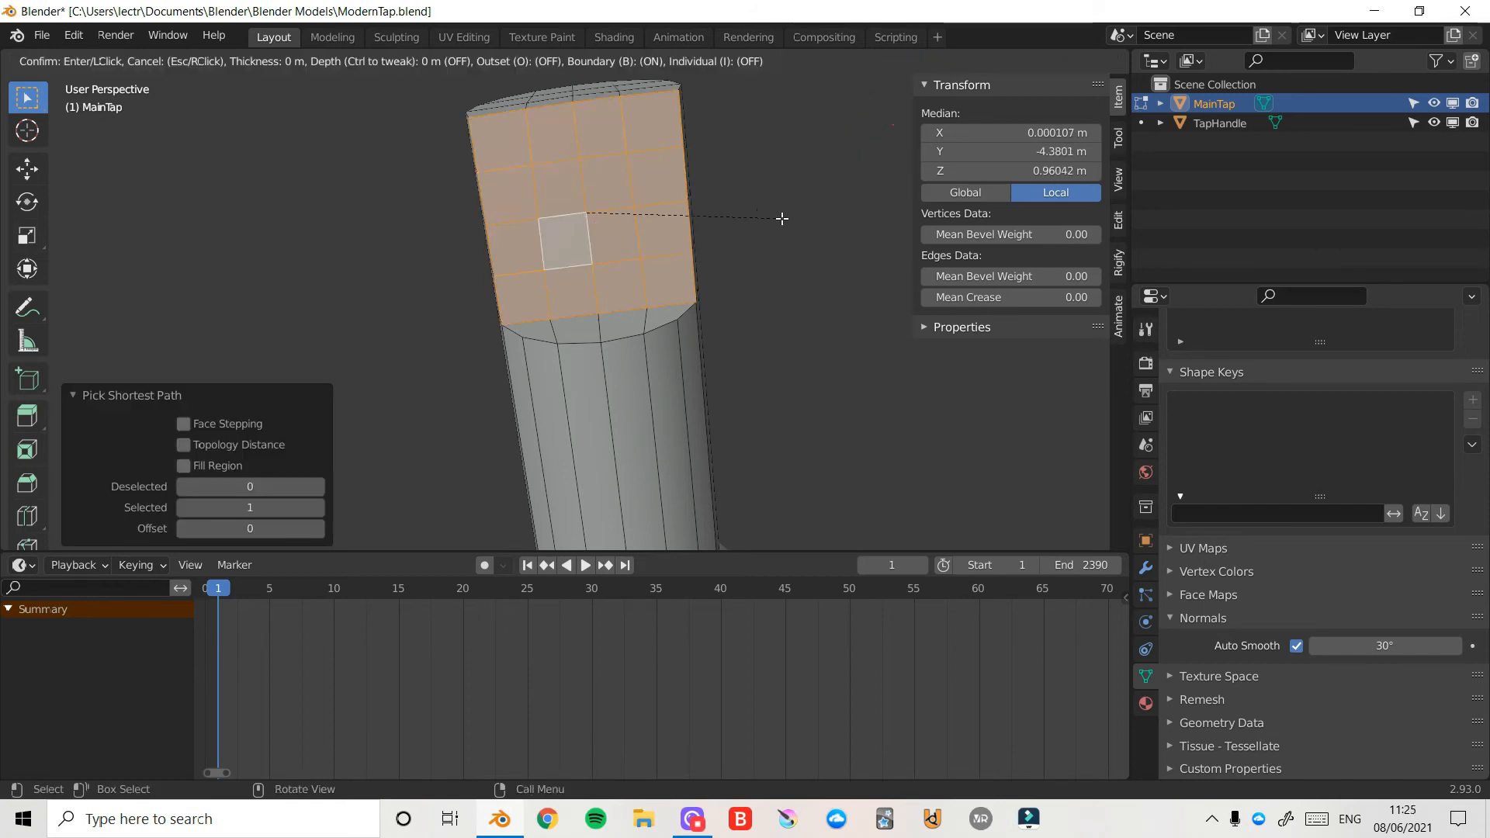
pyautogui.click(753, 222)
# - Round the inset faces with the LoopTools Circle and scale them to about 0.824 in X and Y, excluding Z
pyautogui.rightClick(743, 194)
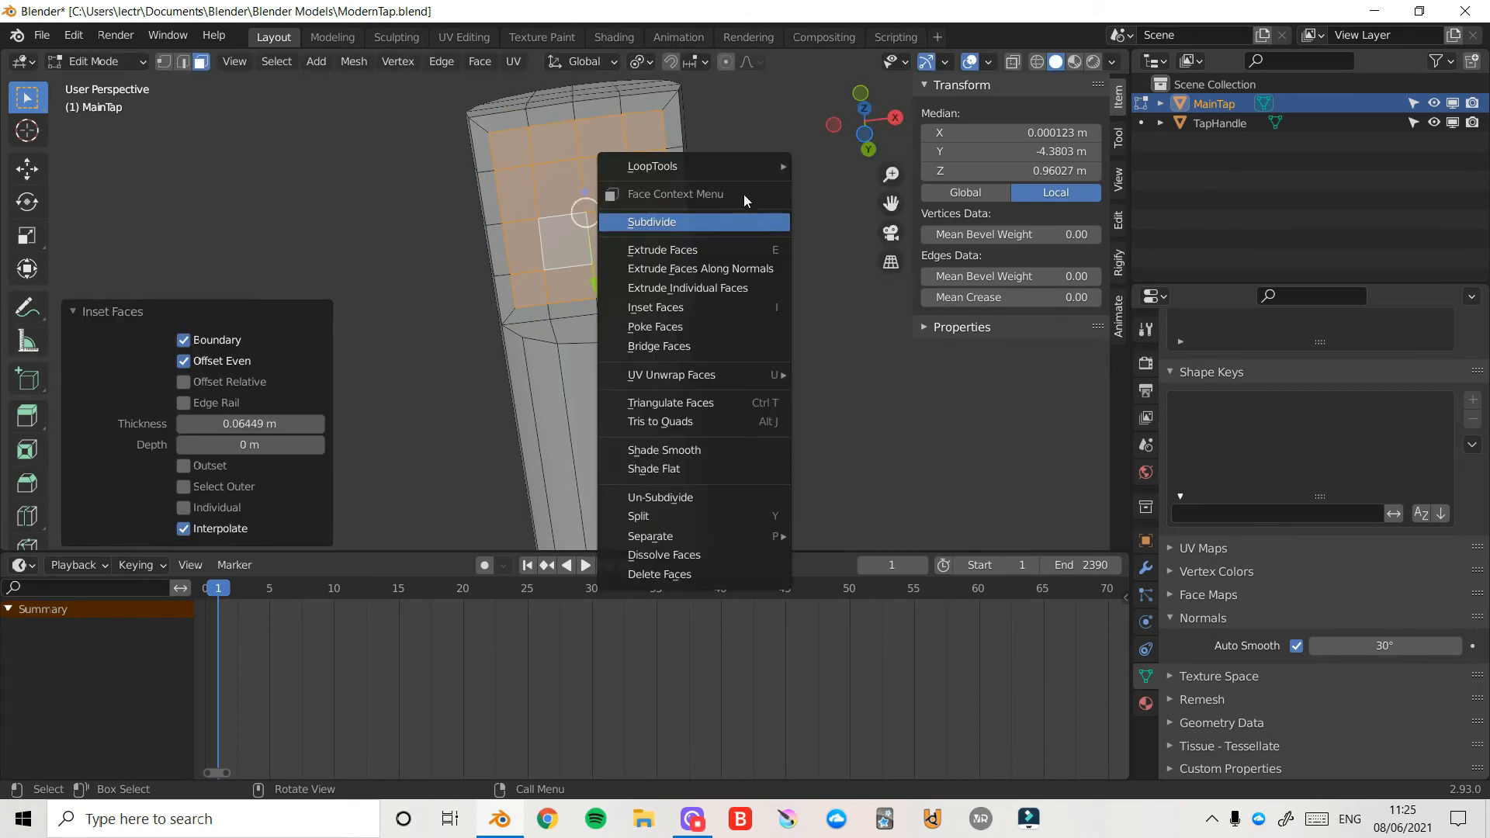
pyautogui.moveTo(739, 160)
pyautogui.click(852, 186)
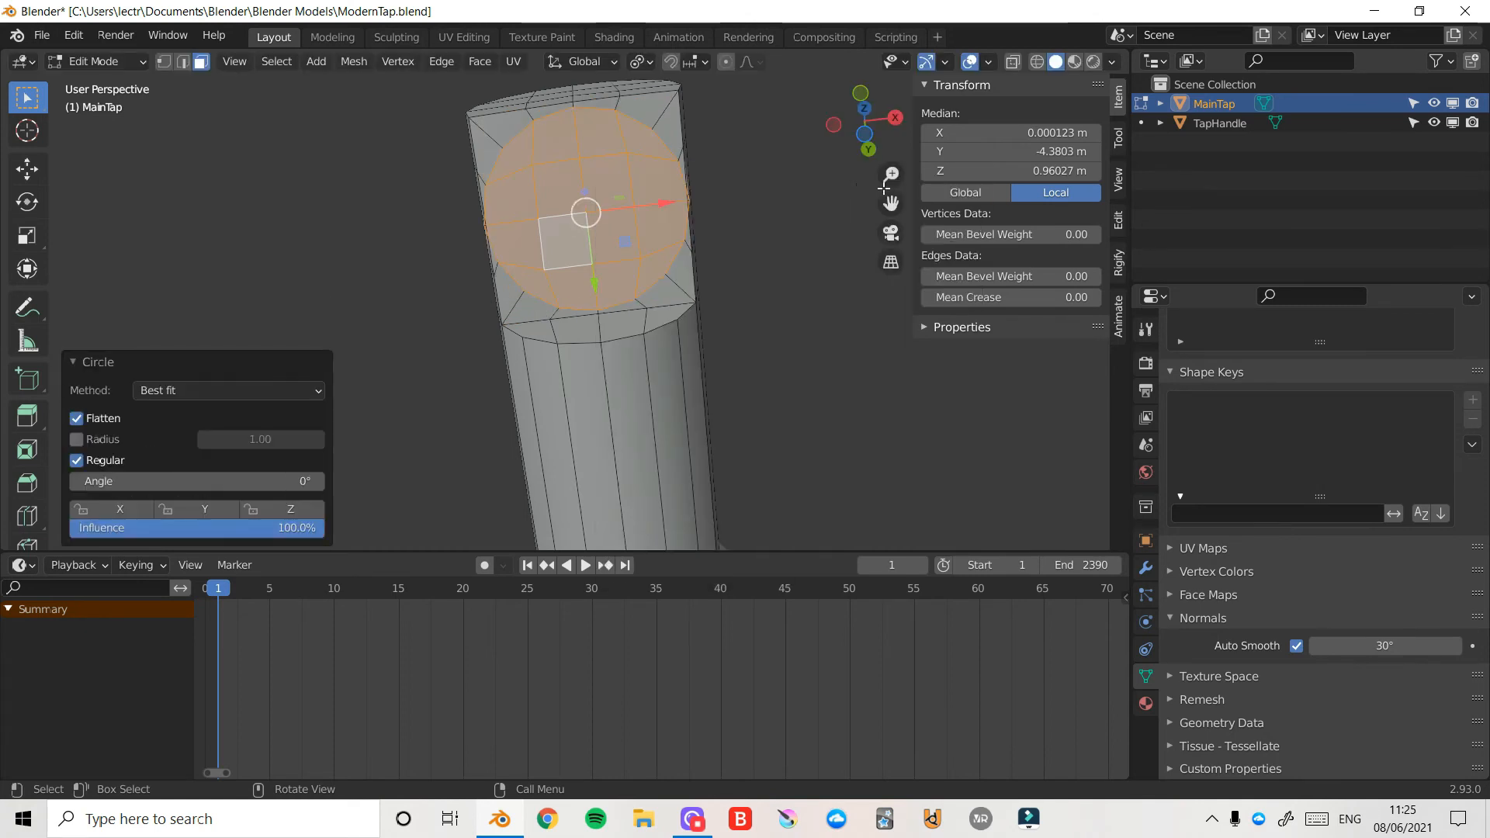
pyautogui.press('s')
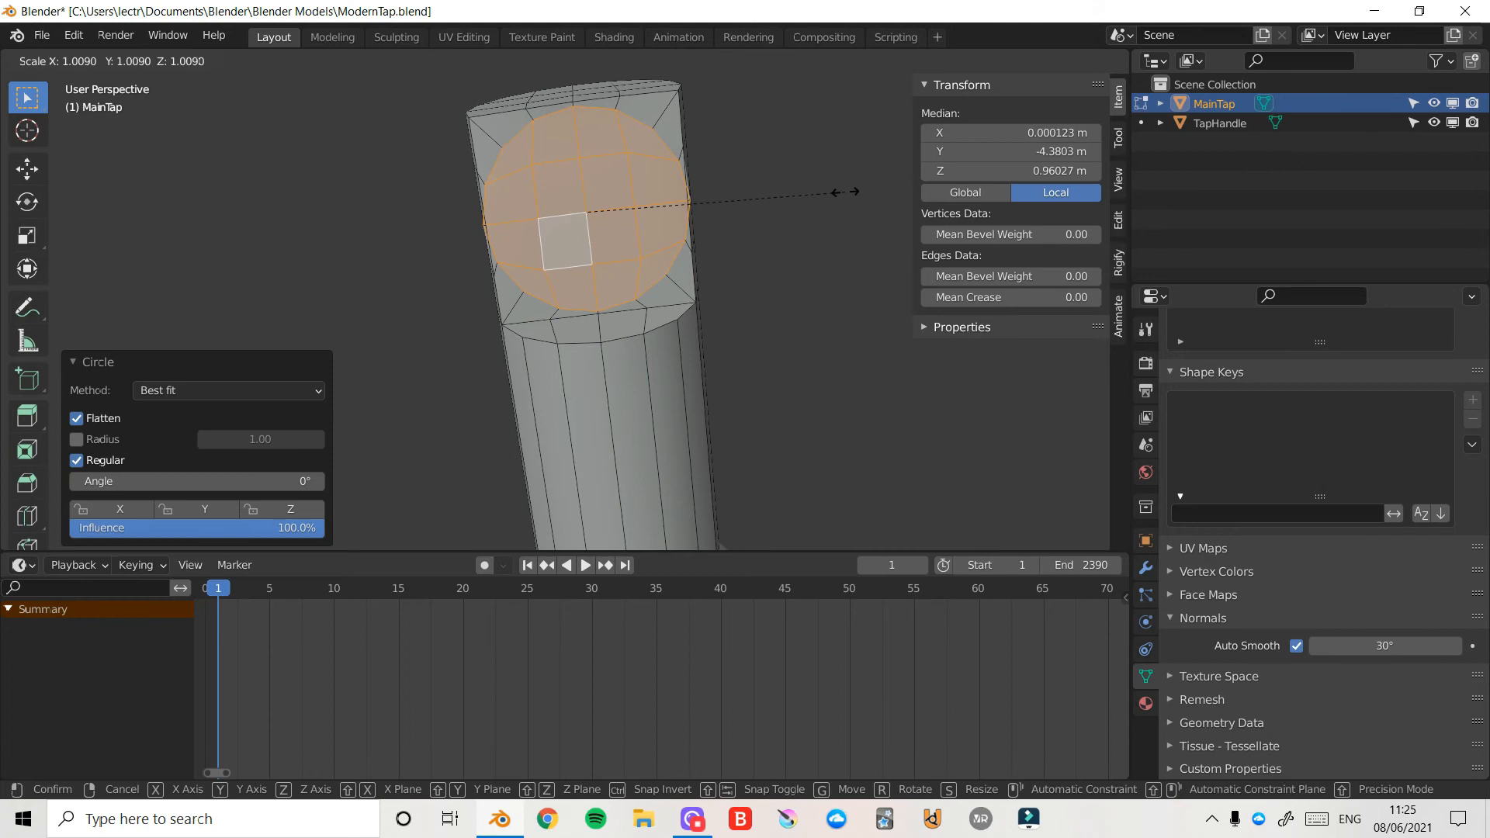
pyautogui.hotkey('shift', 'z')
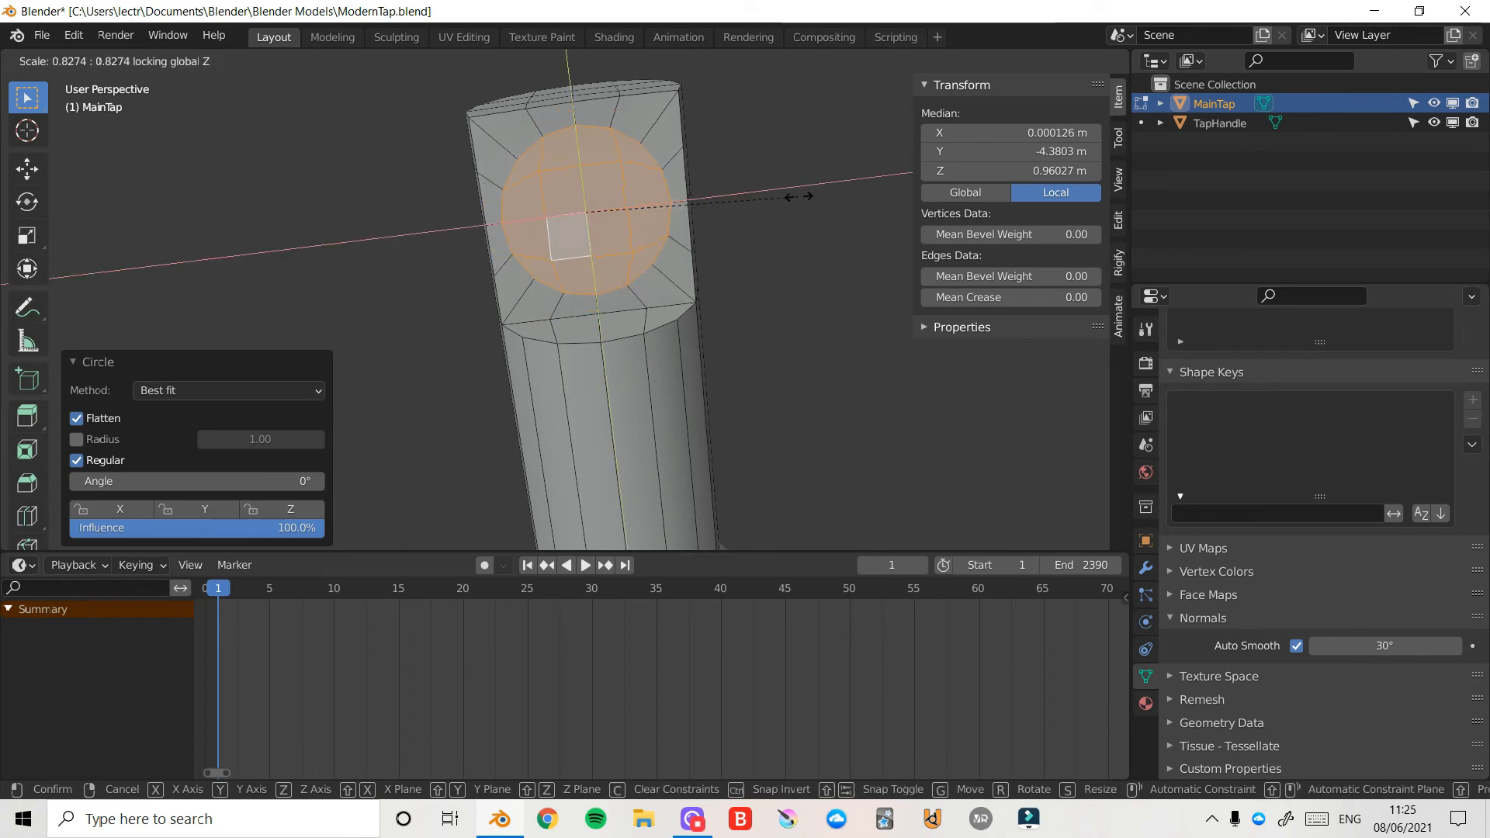
pyautogui.click(792, 193)
# - Inset the circular faces by about 0.025 m and extrude them about 0.11 m outward from the spout's underside
pyautogui.press('i')
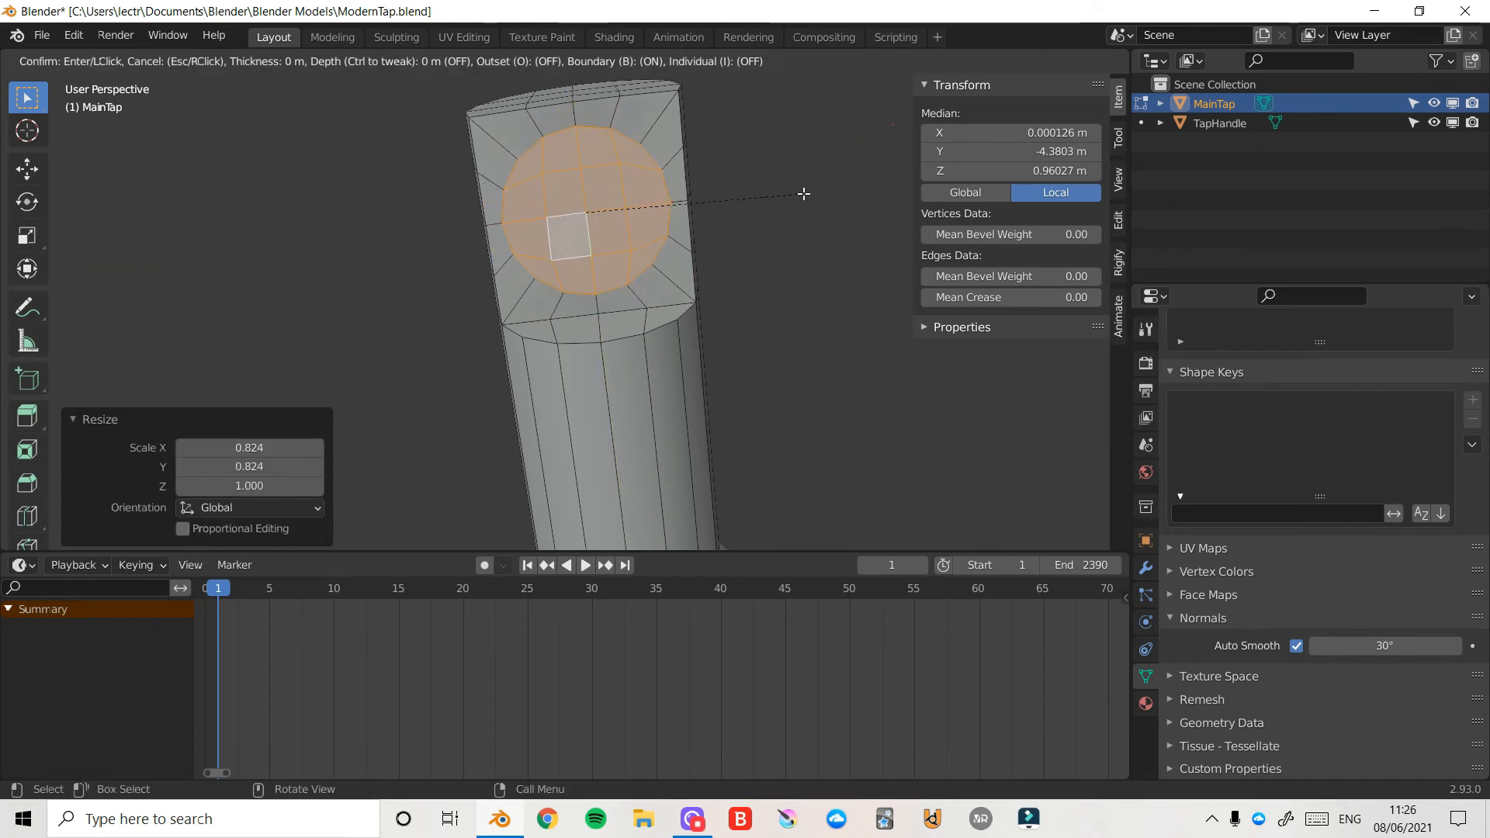
pyautogui.click(793, 193)
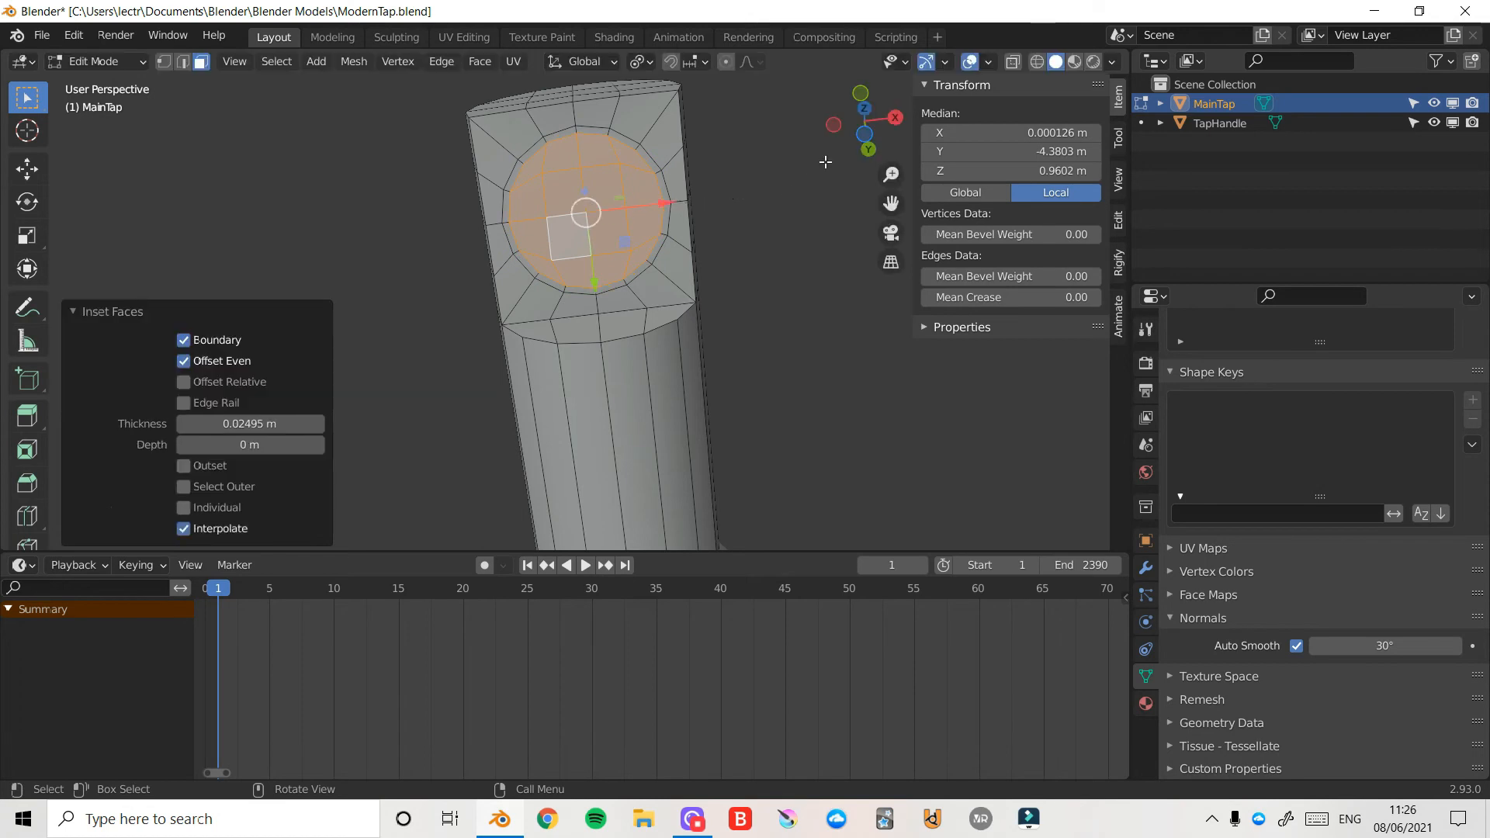
pyautogui.moveTo(862, 119); pyautogui.dragTo(747, 204)
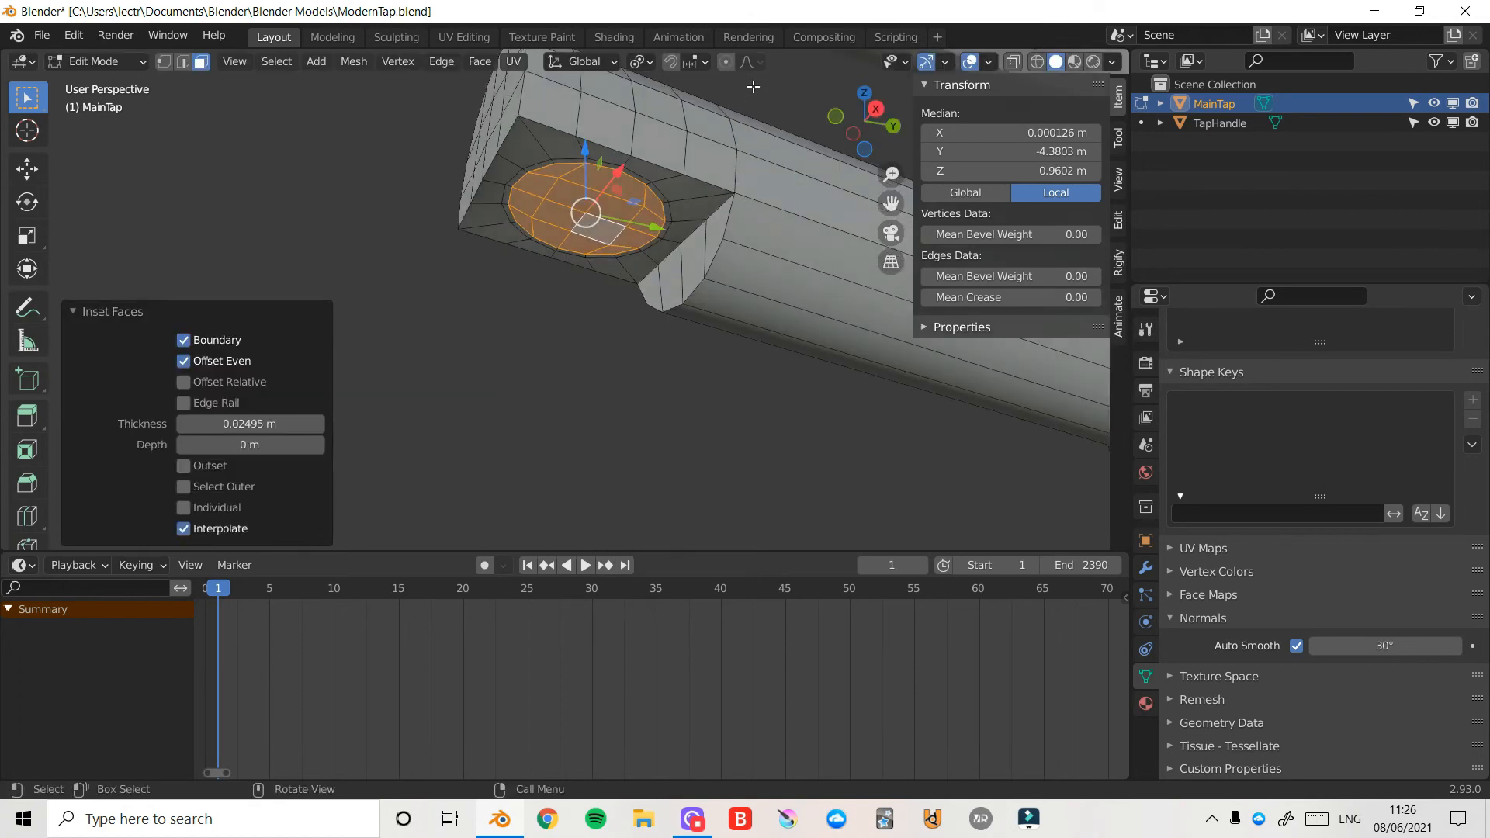
pyautogui.press('e')
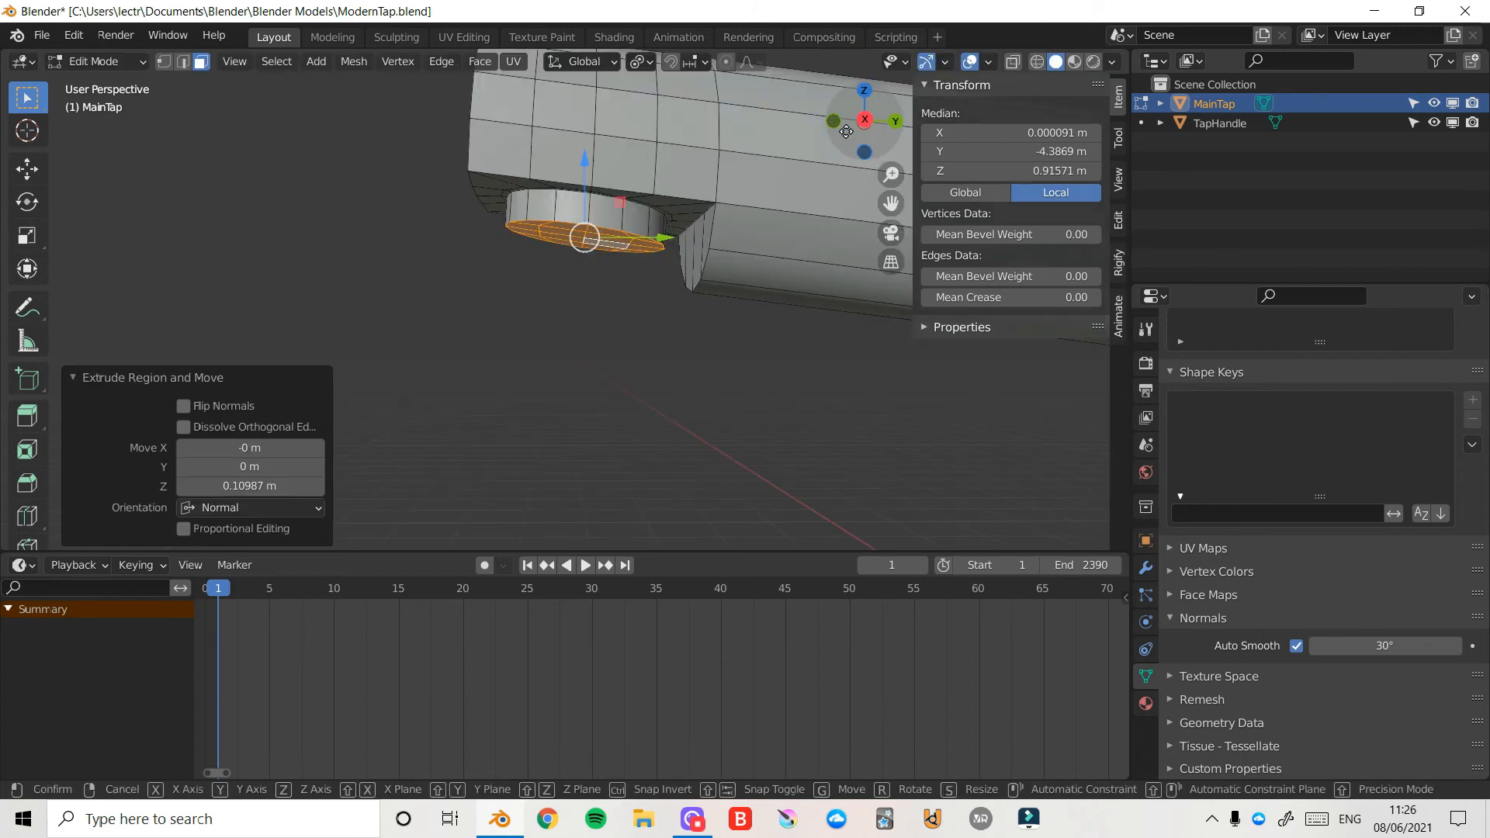
# - Move the extruded outlet faces about -0.023 m along Z and about -0.009 m along Y
pyautogui.press('g')
pyautogui.press('z')
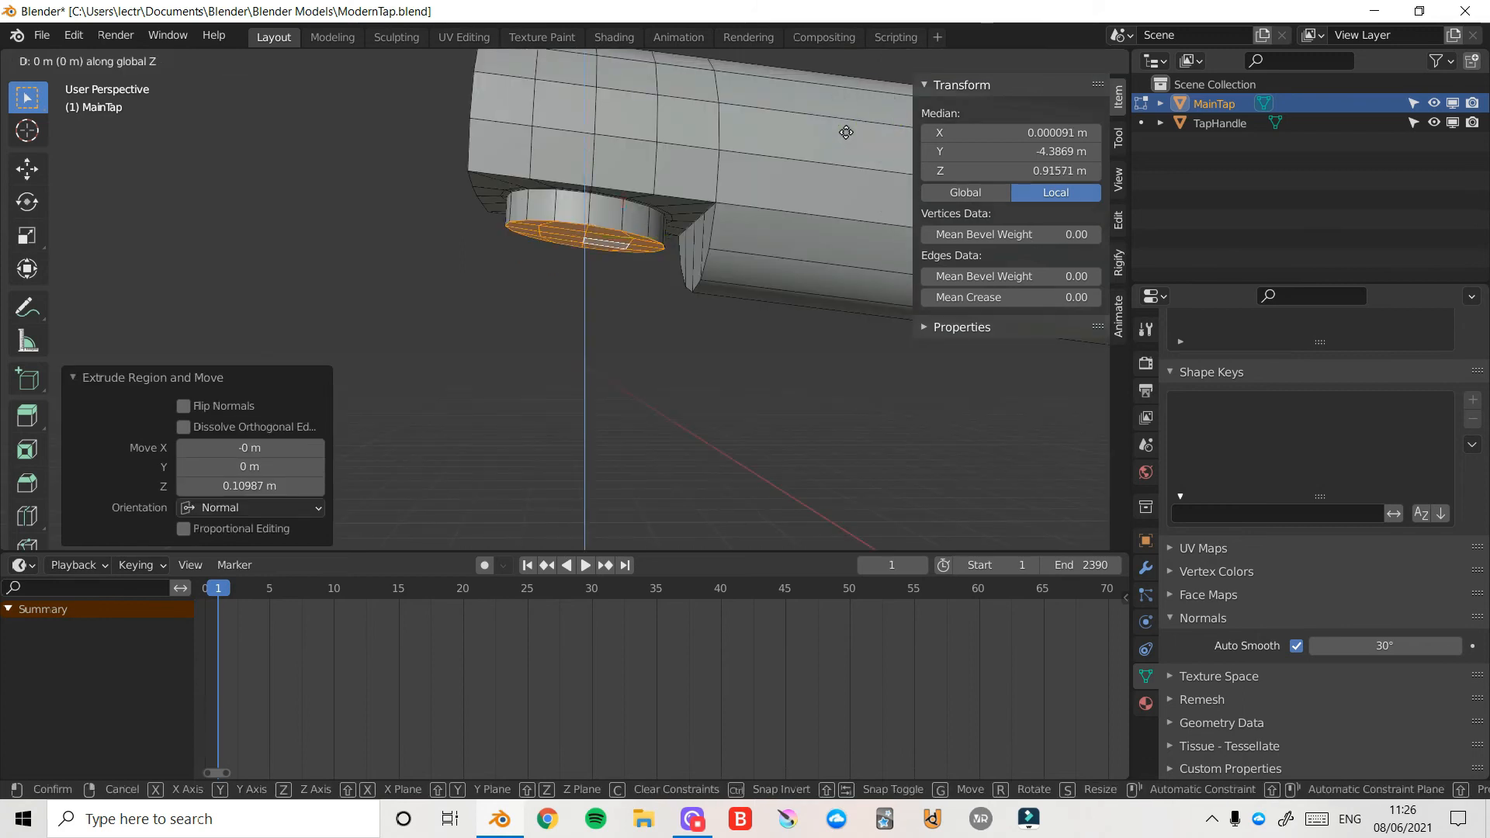
pyautogui.click(846, 137)
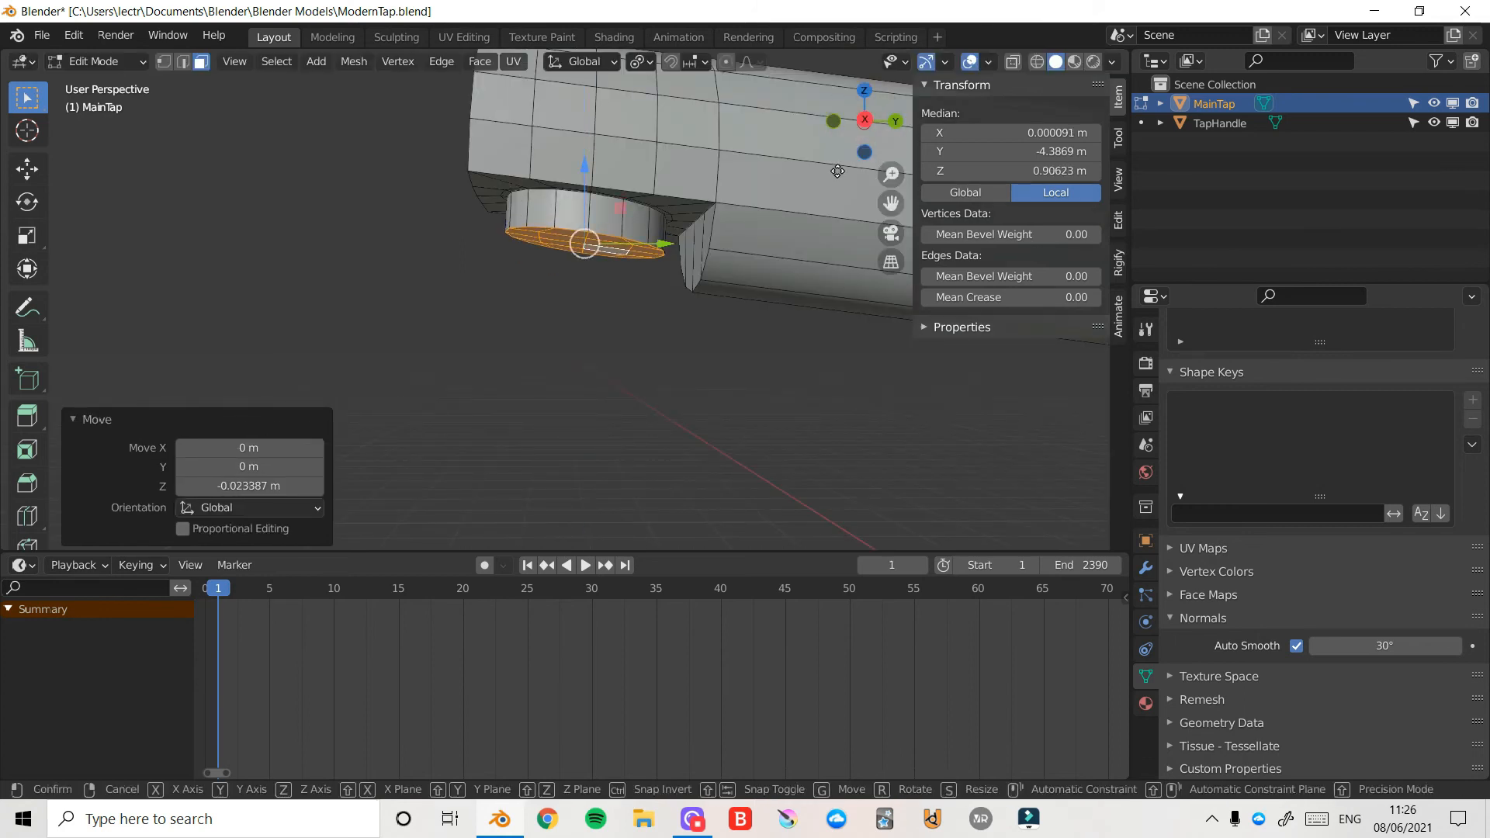
pyautogui.press('g')
pyautogui.press('y')
pyautogui.click(852, 138)
# - Inset the outlet's end faces by about 0.06 m and delete the inner faces to open a hole
pyautogui.moveTo(852, 138); pyautogui.dragTo(776, 231, button='middle')
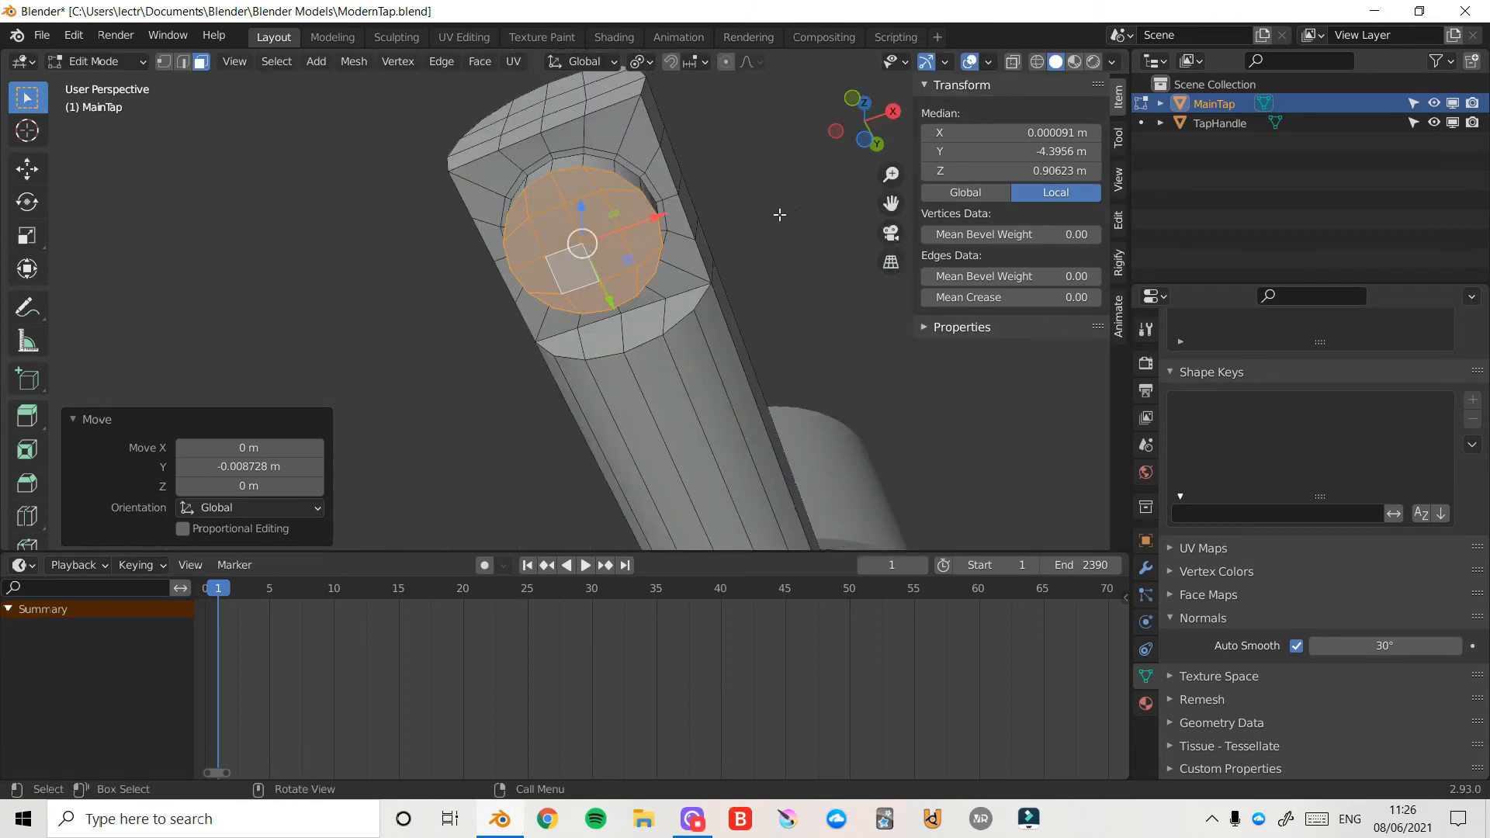
pyautogui.press('i')
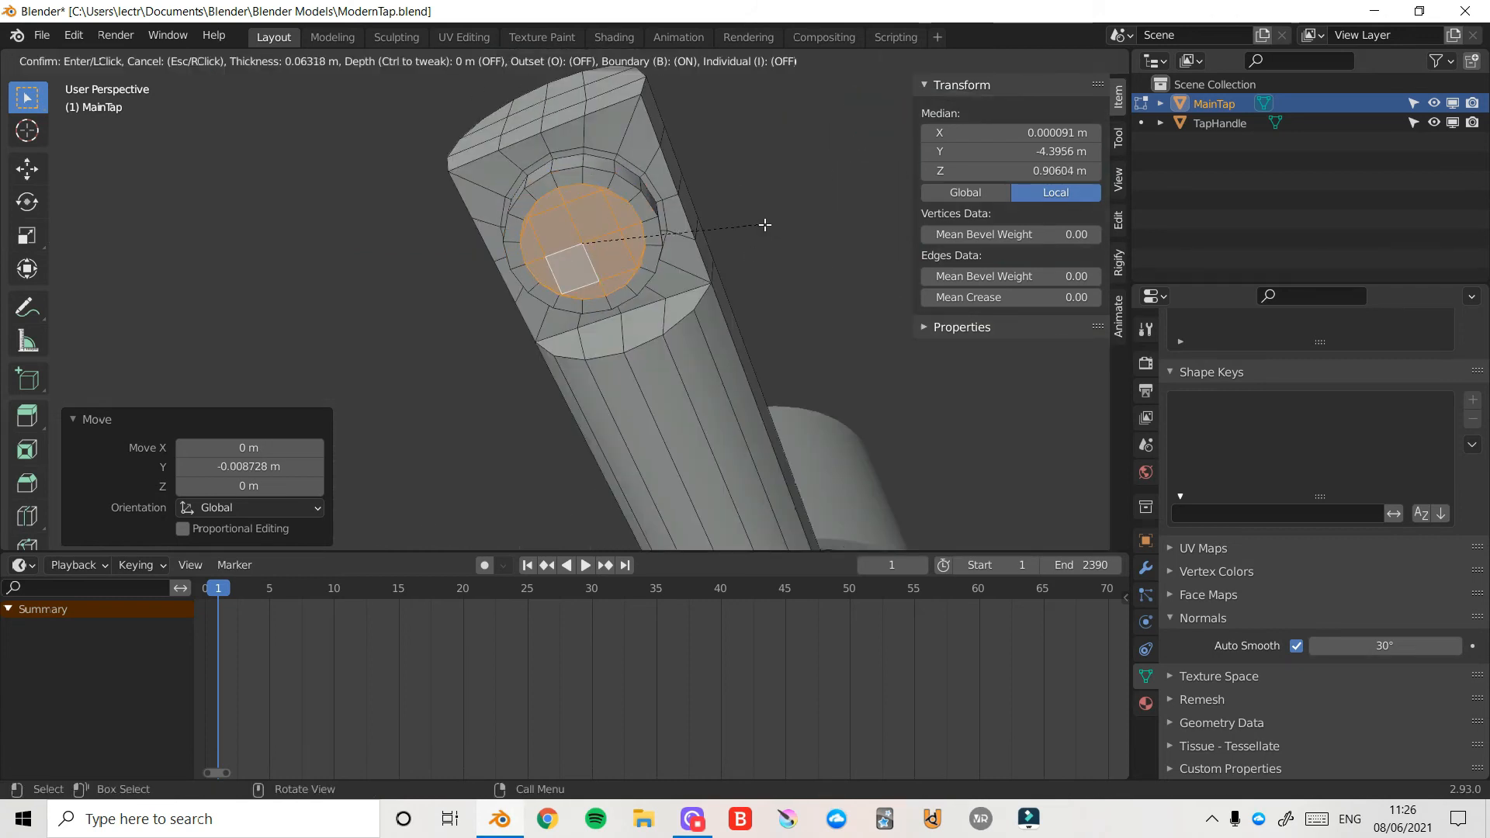
pyautogui.click(754, 220)
pyautogui.press('x')
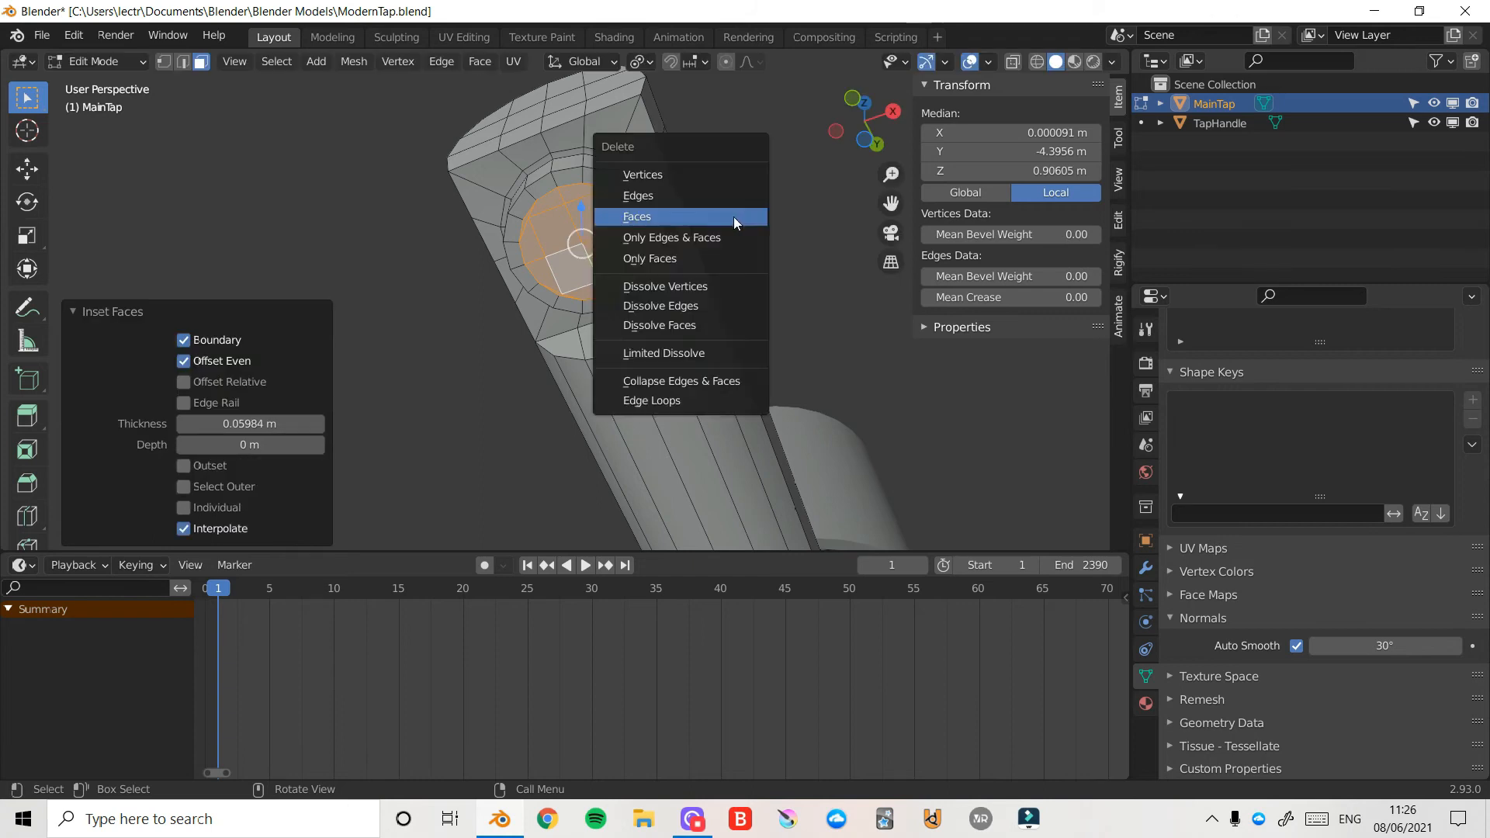
pyautogui.click(721, 218)
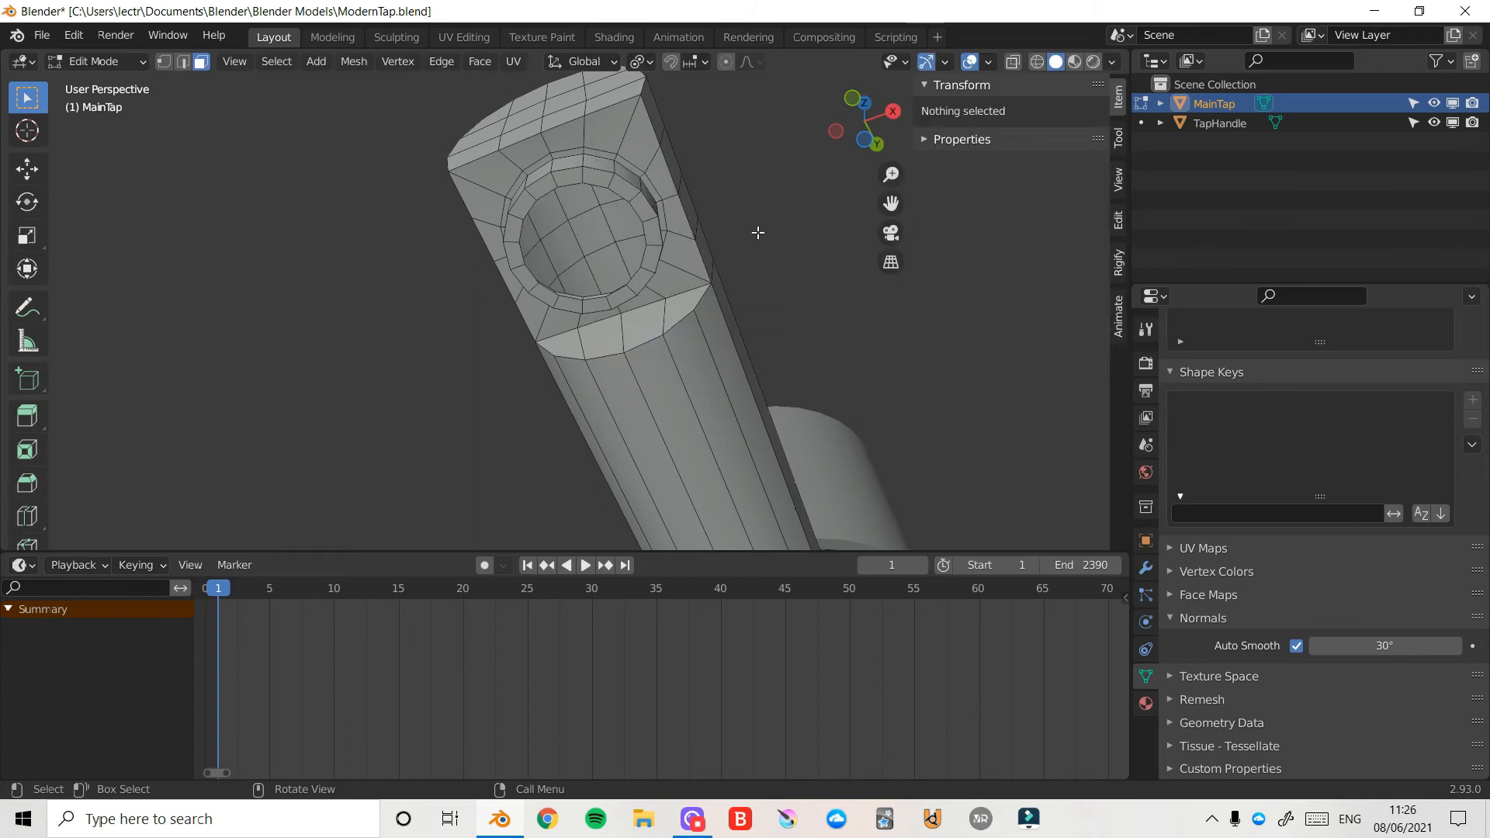
# - Select the edge loop around the outlet's hole and extrude it about 0.099 m upward along Z
pyautogui.moveTo(808, 165); pyautogui.dragTo(808, 220, button='middle')
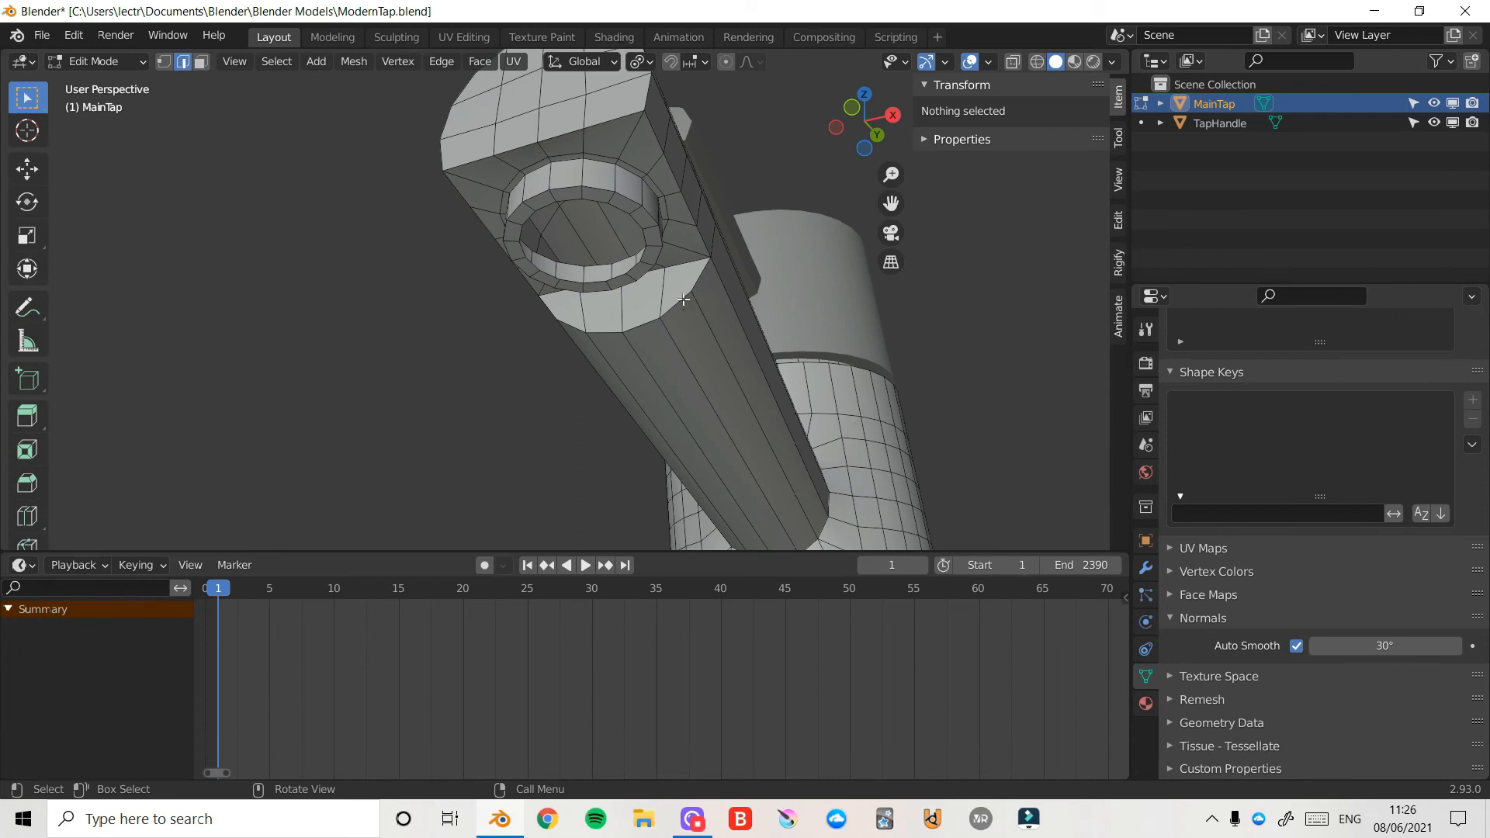
pyautogui.keyDown('alt'); pyautogui.click(618, 283); pyautogui.keyUp('alt')
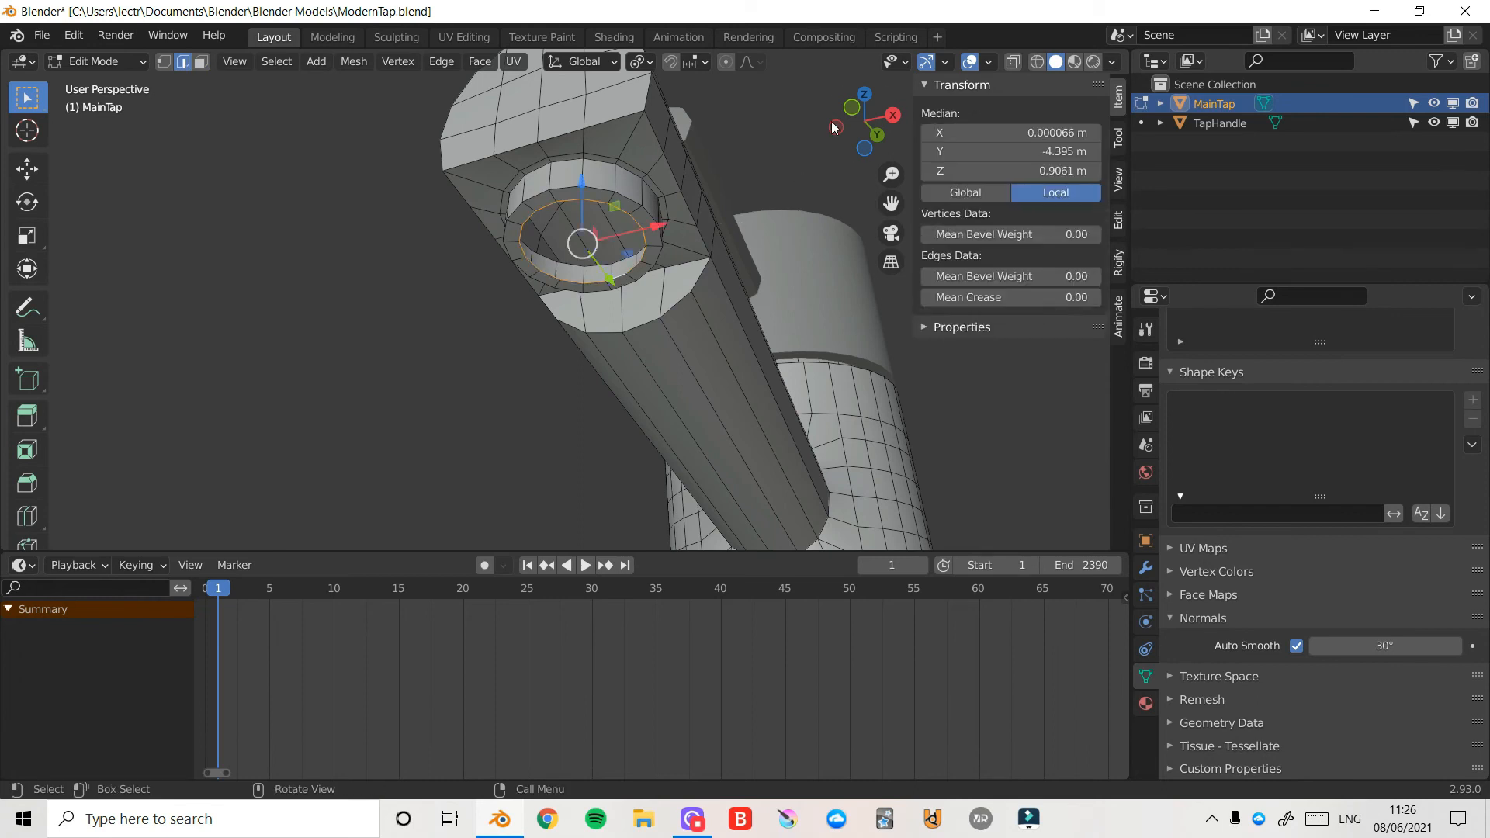
pyautogui.moveTo(832, 121); pyautogui.dragTo(750, 232)
pyautogui.press('e')
pyautogui.press('z')
pyautogui.click(763, 203)
pyautogui.moveTo(763, 202); pyautogui.dragTo(825, 177, button='middle')
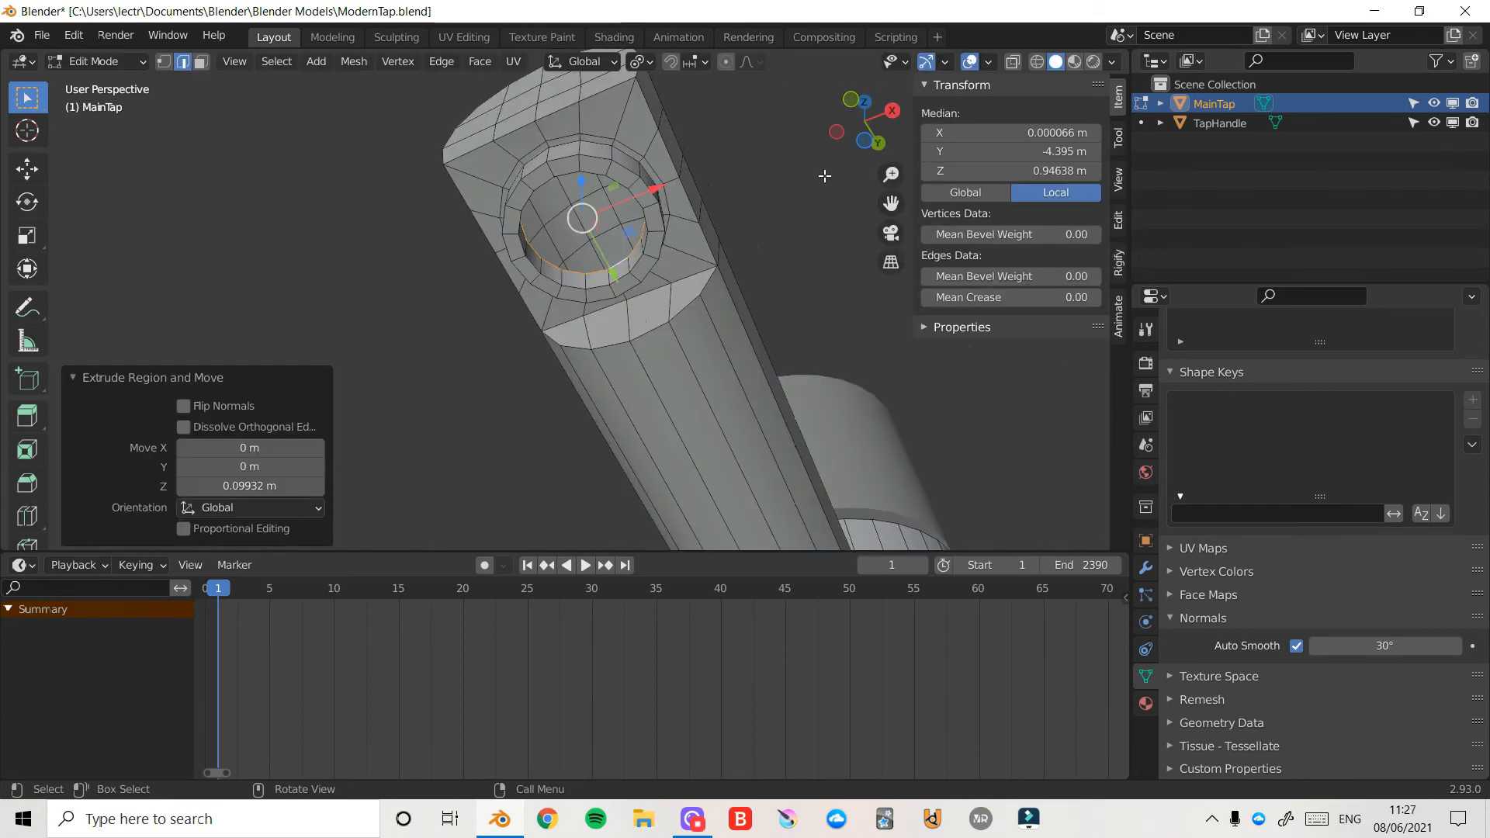
# - Raise the extruded inner loop another 0.044 m or so along Z and fill it with a face
pyautogui.press('g')
pyautogui.press('z')
pyautogui.click(828, 168)
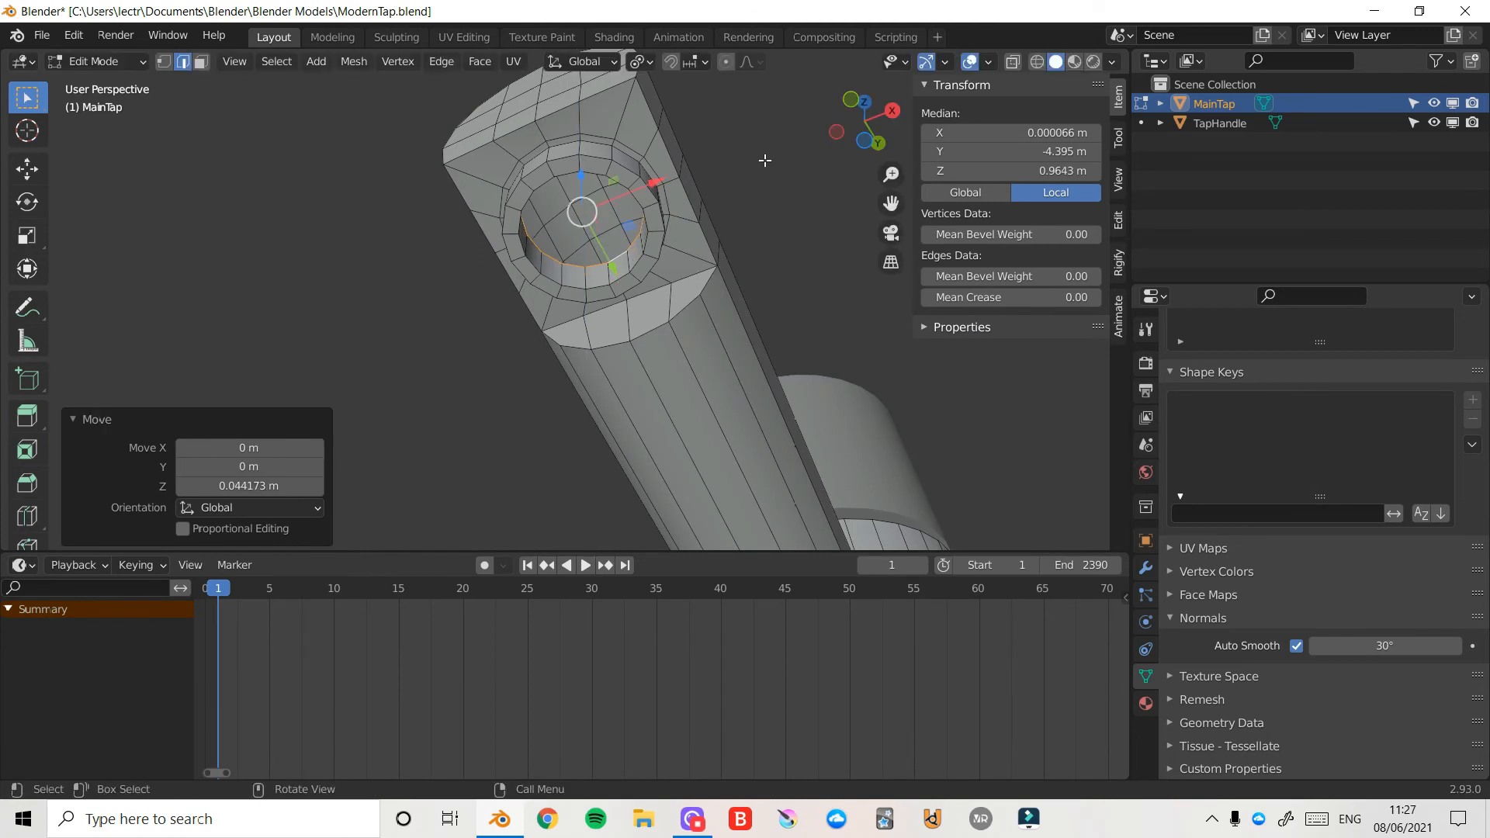
pyautogui.press('f')
pyautogui.moveTo(768, 156); pyautogui.dragTo(747, 201, button='middle')
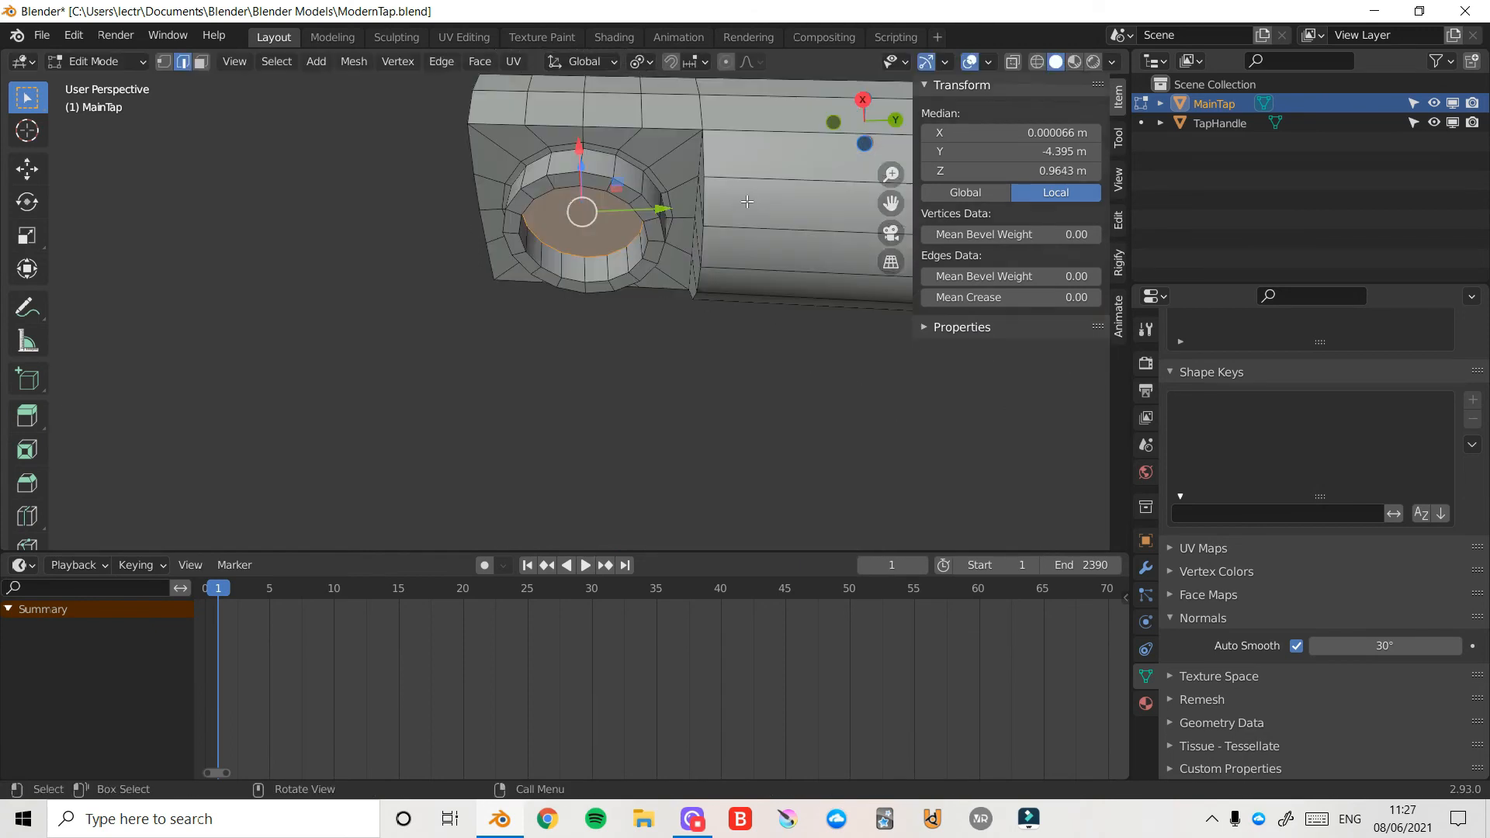
# - Shift the outlet's recessed inner face about 0.015 m along Y and return to Object Mode
pyautogui.press('g')
pyautogui.press('y')
pyautogui.click(753, 201)
pyautogui.moveTo(847, 140); pyautogui.dragTo(1102, 241)
pyautogui.press('Tab')
pyautogui.moveTo(891, 170); pyautogui.dragTo(892, 311)
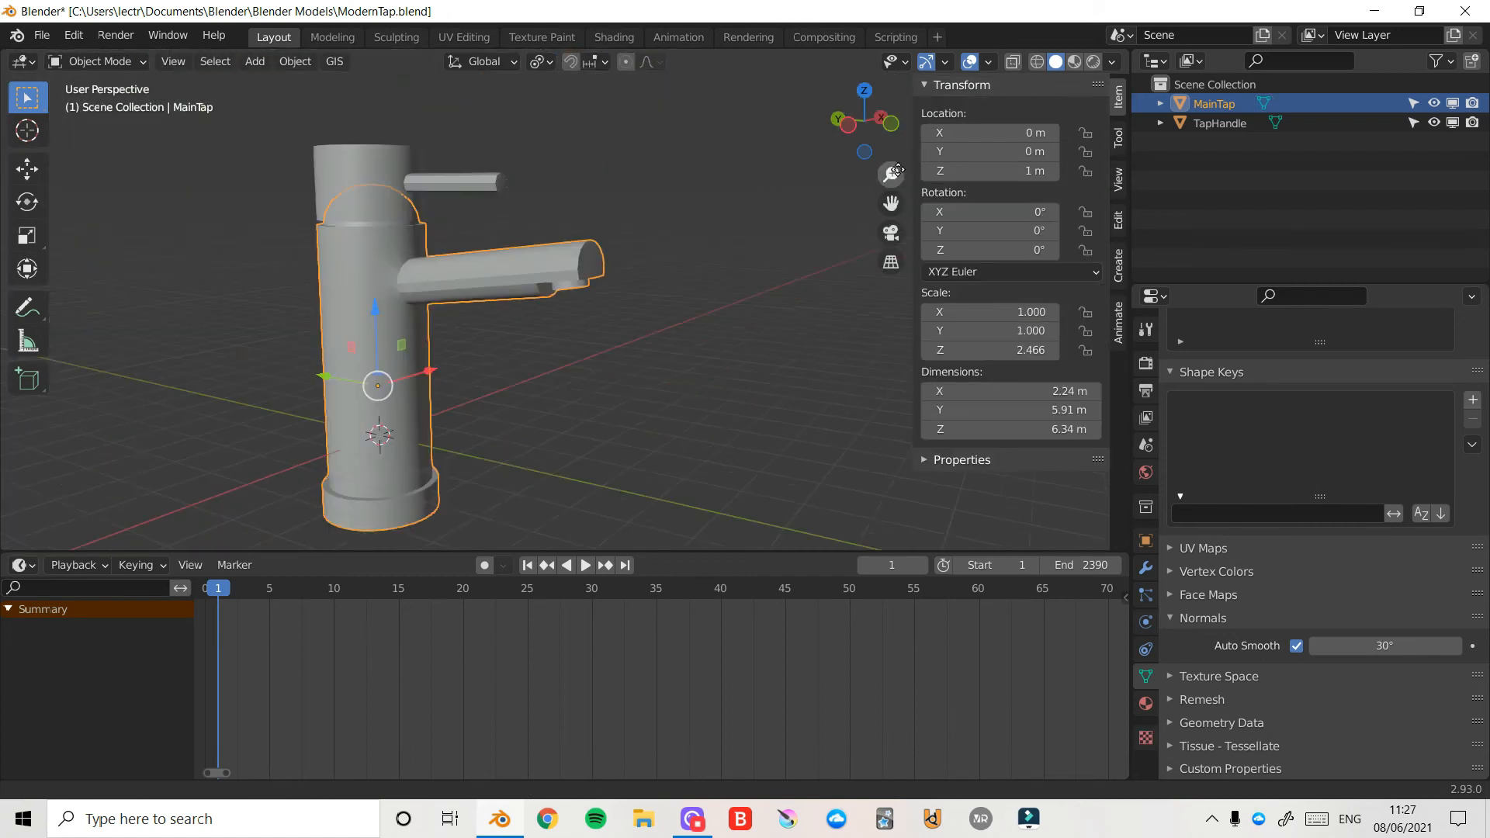
pyautogui.moveTo(864, 121); pyautogui.dragTo(691, 116)
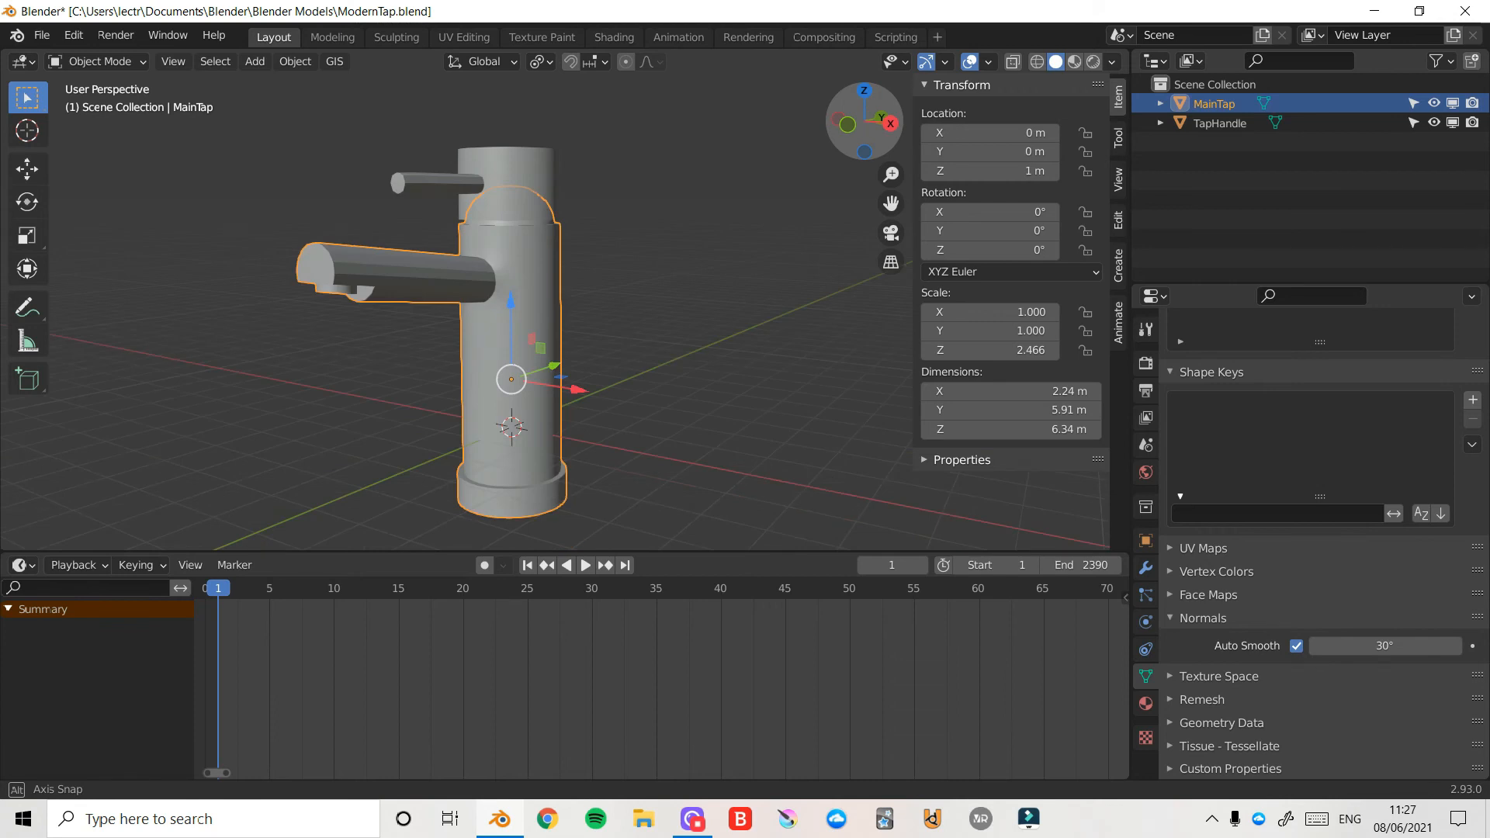
pyautogui.moveTo(730, 161); pyautogui.dragTo(699, 162, button='middle')
# - Add a Subdivision Surface modifier to MainTap
pyautogui.click(1146, 569)
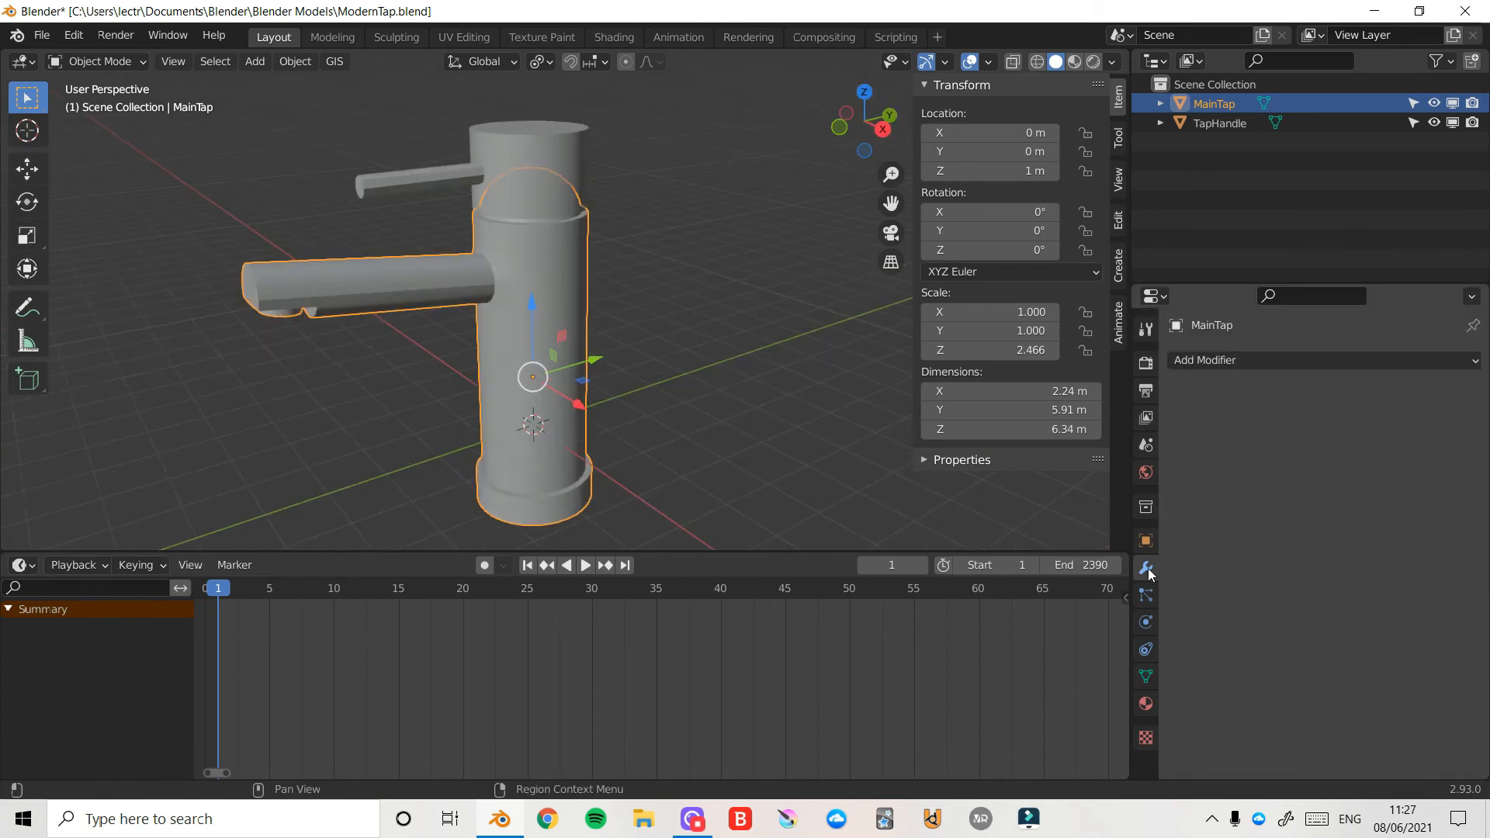
pyautogui.click(1243, 364)
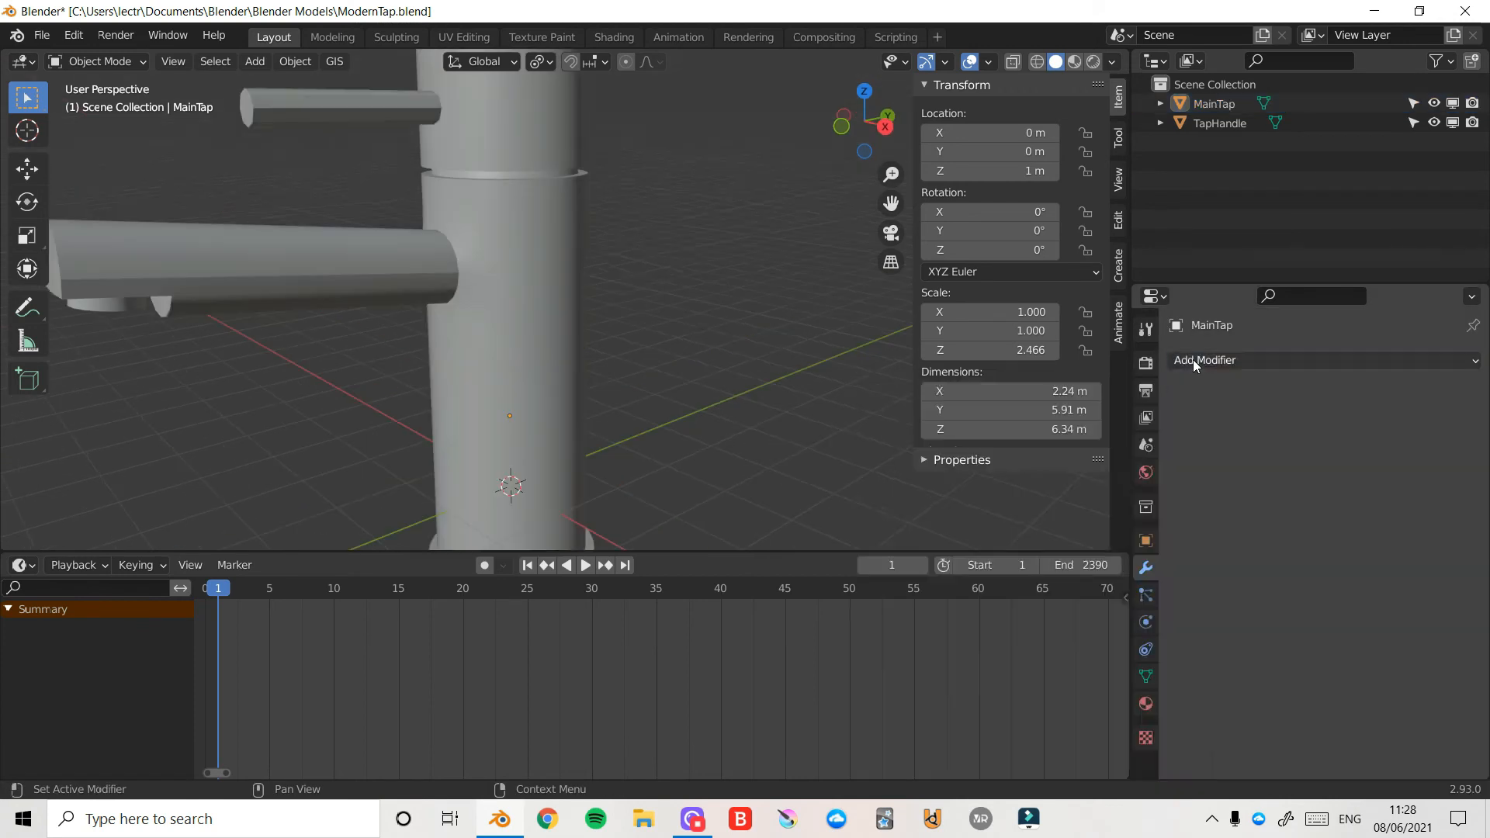
pyautogui.click(1194, 360)
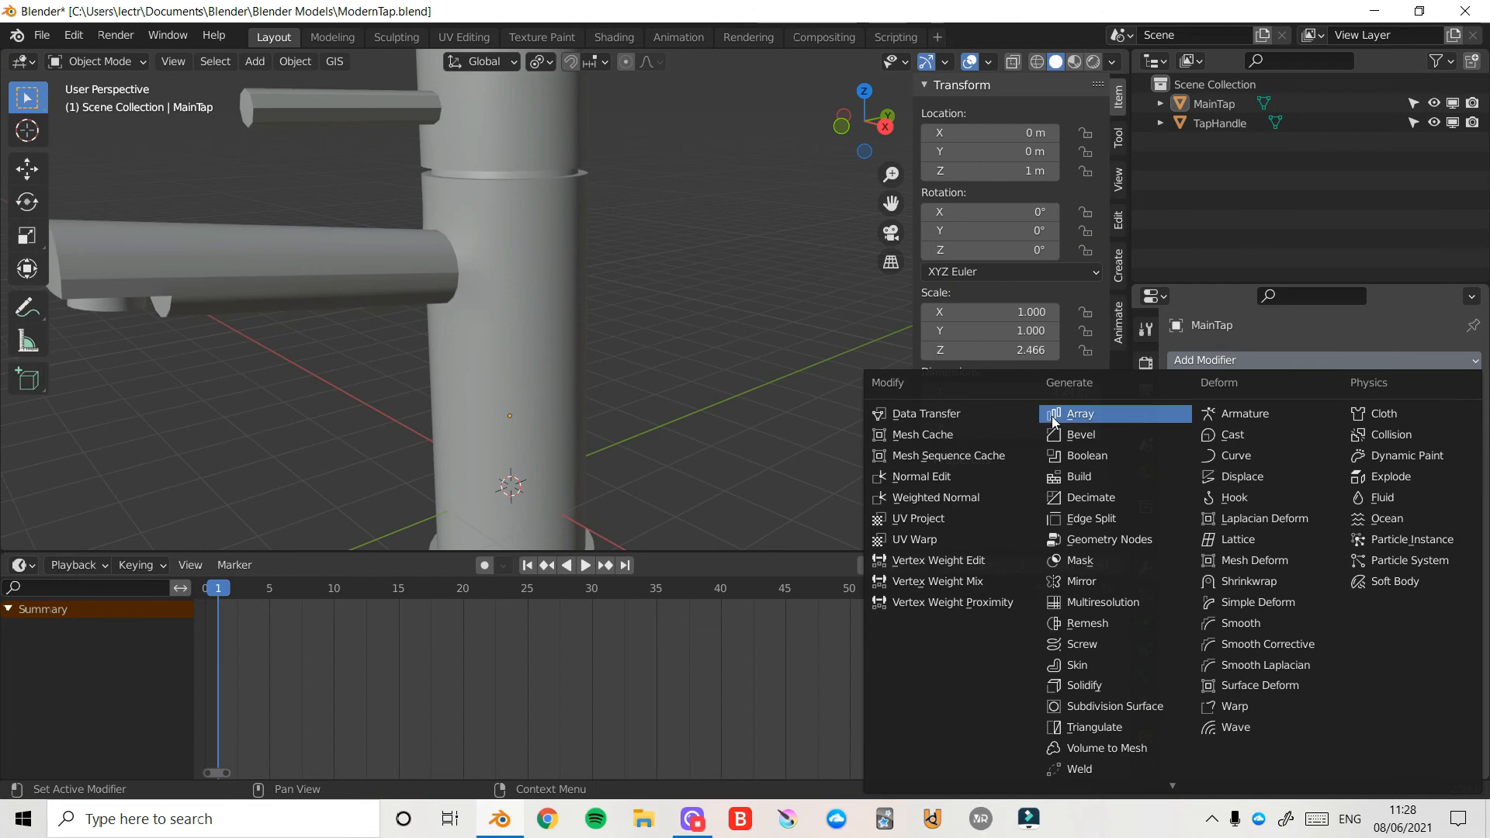
pyautogui.click(1080, 706)
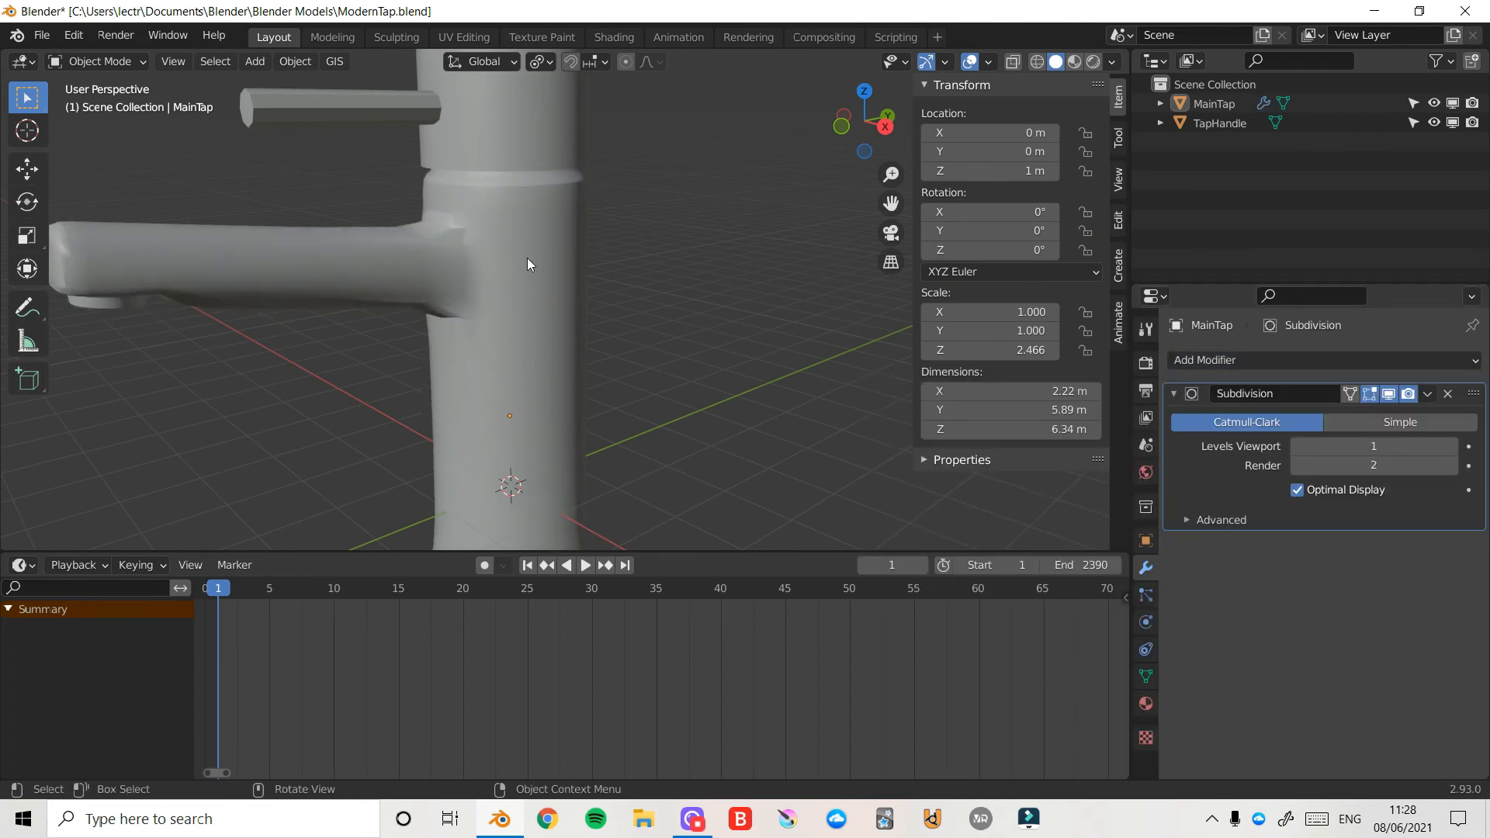
pyautogui.moveTo(528, 257); pyautogui.dragTo(476, 226, button='middle')
# - Enter Edit Mode on MainTap and select the edges outlining the end face of the spout's tip
pyautogui.hotkey('ctrl', 'Tab')
pyautogui.click(873, 152)
pyautogui.moveTo(874, 133); pyautogui.dragTo(336, 274, button='middle')
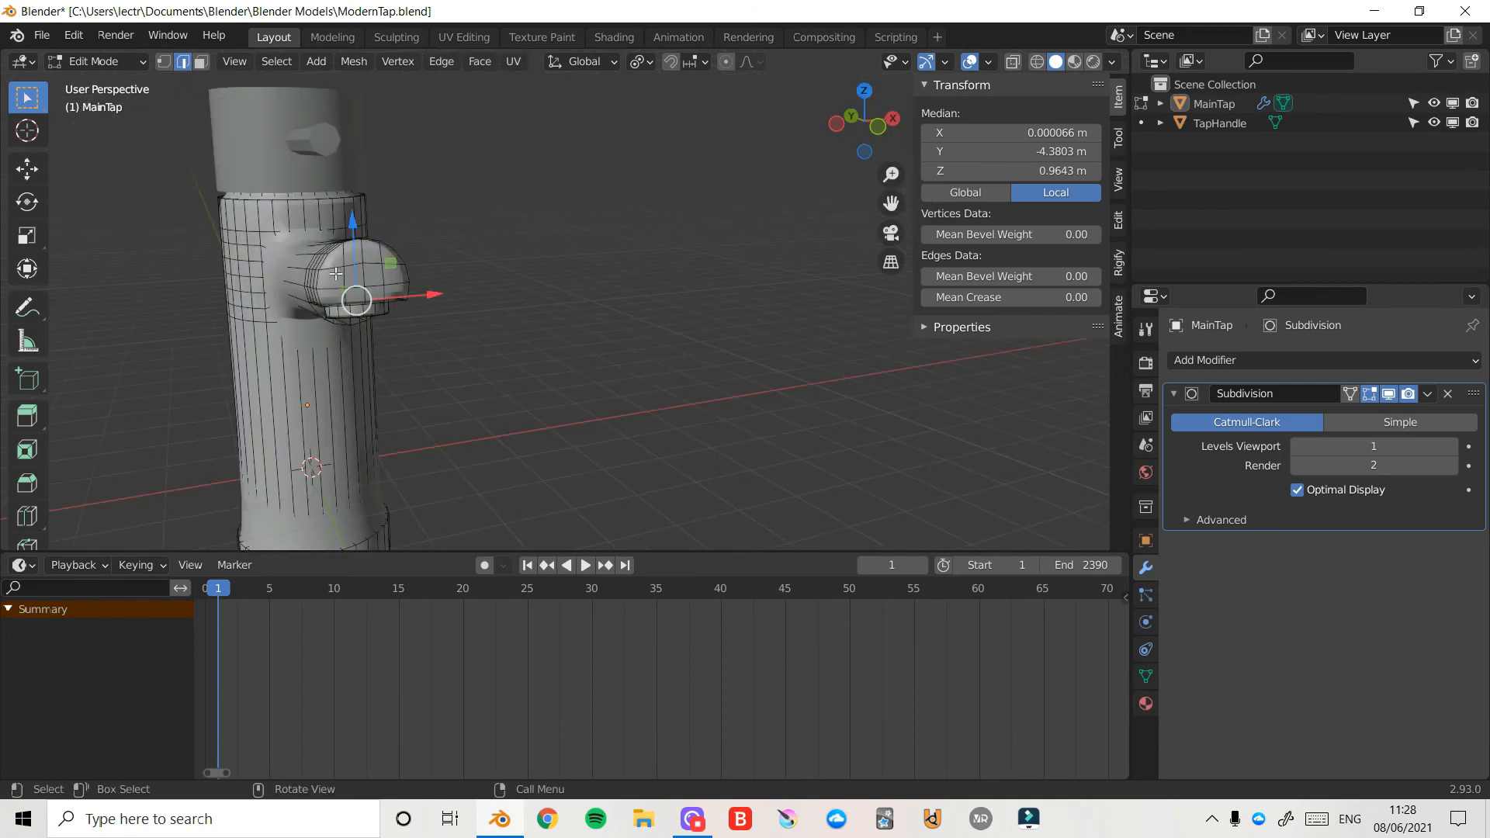
pyautogui.keyDown('alt'); pyautogui.click(321, 298); pyautogui.keyUp('alt')
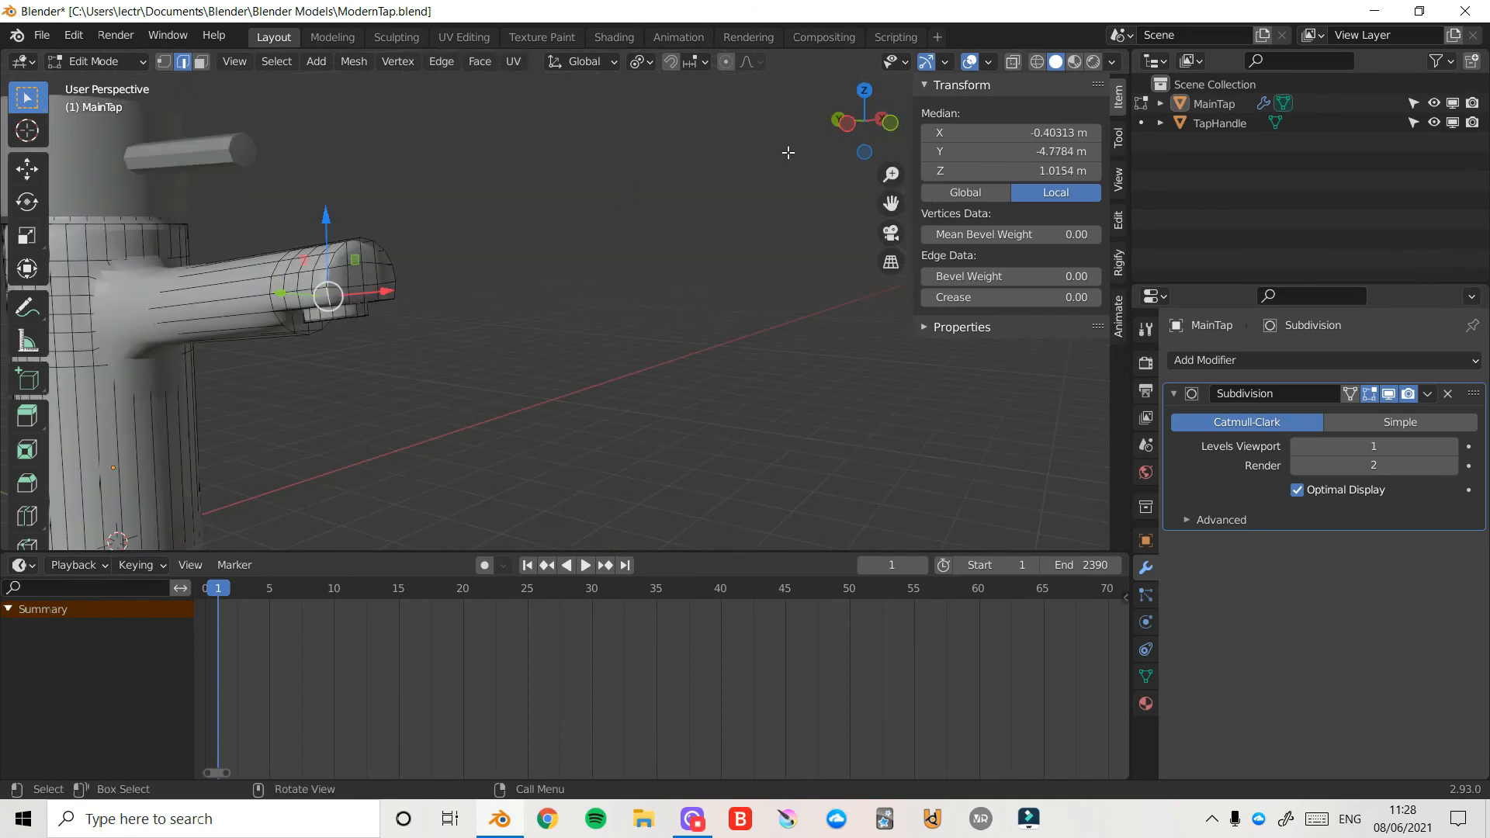
pyautogui.moveTo(878, 126); pyautogui.dragTo(1060, 107)
pyautogui.keyDown('ctrl'); pyautogui.click(413, 295); pyautogui.keyUp('ctrl')
pyautogui.keyDown('ctrl'); pyautogui.click(376, 242); pyautogui.keyUp('ctrl')
pyautogui.keyDown('ctrl'); pyautogui.click(337, 260); pyautogui.keyUp('ctrl')
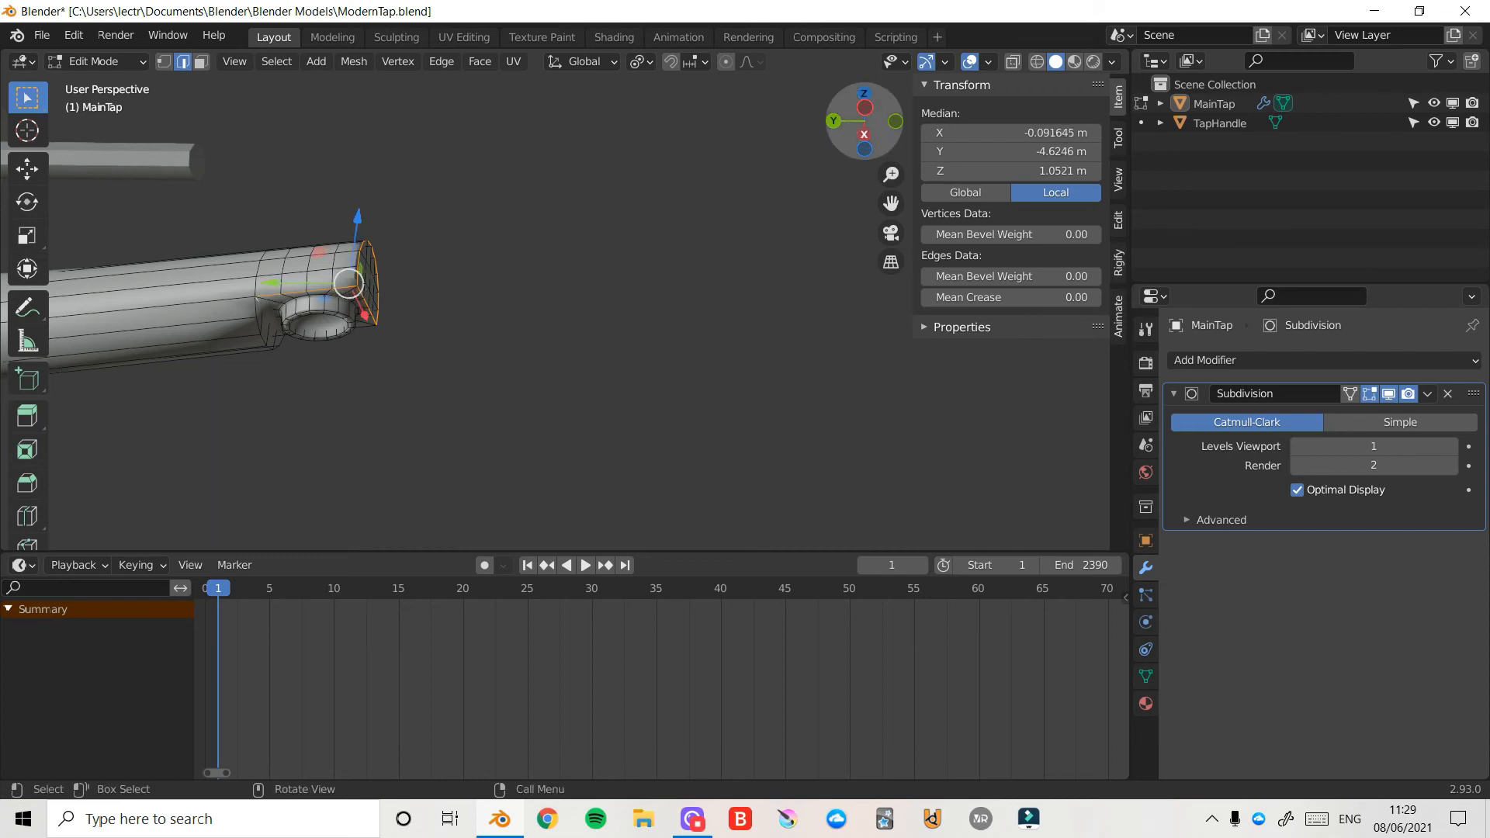
# - Extend the edge selection around the flat cut-out on the underside of the spout's tip
pyautogui.moveTo(864, 123); pyautogui.dragTo(428, 341)
pyautogui.keyDown('ctrl'); pyautogui.click(428, 338); pyautogui.keyUp('ctrl')
pyautogui.keyDown('ctrl'); pyautogui.click(422, 348); pyautogui.keyUp('ctrl')
pyautogui.keyDown('shift'); pyautogui.click(403, 366); pyautogui.keyUp('shift')
pyautogui.keyDown('shift'); pyautogui.click(384, 371); pyautogui.keyUp('shift')
pyautogui.keyDown('ctrl'); pyautogui.click(429, 346); pyautogui.keyUp('ctrl')
pyautogui.click(495, 287)
pyautogui.hotkey('ctrl', 'z')
# - Add the round outlet's edge loops to the selection, toggling the Subdivision modifier's on-cage display as needed
pyautogui.moveTo(891, 175); pyautogui.dragTo(890, 101)
pyautogui.moveTo(891, 203); pyautogui.dragTo(615, 240)
pyautogui.keyDown('alt'); pyautogui.keyDown('shift'); pyautogui.click(516, 255); pyautogui.keyUp('shift'); pyautogui.keyUp('alt')
pyautogui.keyDown('alt'); pyautogui.keyDown('shift'); pyautogui.click(524, 257); pyautogui.keyUp('shift'); pyautogui.keyUp('alt')
pyautogui.moveTo(864, 122); pyautogui.dragTo(718, 81)
pyautogui.click(1351, 394)
pyautogui.keyDown('alt'); pyautogui.keyDown('shift'); pyautogui.click(568, 295); pyautogui.keyUp('shift'); pyautogui.keyUp('alt')
pyautogui.click(1351, 395)
pyautogui.moveTo(864, 122); pyautogui.dragTo(917, 268)
pyautogui.moveTo(891, 175)
pyautogui.mouseDown()
pyautogui.moveTo(891, 252)
pyautogui.moveTo(706, 236)
pyautogui.mouseUp()
# - Add the edge loops at the spout's joint with the body and around the body's upper rim to the selection
pyautogui.click(1351, 394)
pyautogui.keyDown('alt'); pyautogui.keyDown('shift'); pyautogui.click(631, 289); pyautogui.keyUp('shift'); pyautogui.keyUp('alt')
pyautogui.keyDown('alt'); pyautogui.keyDown('shift'); pyautogui.click(609, 265); pyautogui.keyUp('shift'); pyautogui.keyUp('alt')
pyautogui.moveTo(864, 122); pyautogui.dragTo(1114, 124)
pyautogui.keyDown('alt'); pyautogui.keyDown('shift'); pyautogui.click(129, 308); pyautogui.keyUp('shift'); pyautogui.keyUp('alt')
pyautogui.keyDown('alt'); pyautogui.keyDown('shift'); pyautogui.click(131, 335); pyautogui.keyUp('shift'); pyautogui.keyUp('alt')
pyautogui.moveTo(864, 122); pyautogui.dragTo(627, 175)
pyautogui.keyDown('alt'); pyautogui.keyDown('shift'); pyautogui.click(723, 155); pyautogui.keyUp('shift'); pyautogui.keyUp('alt')
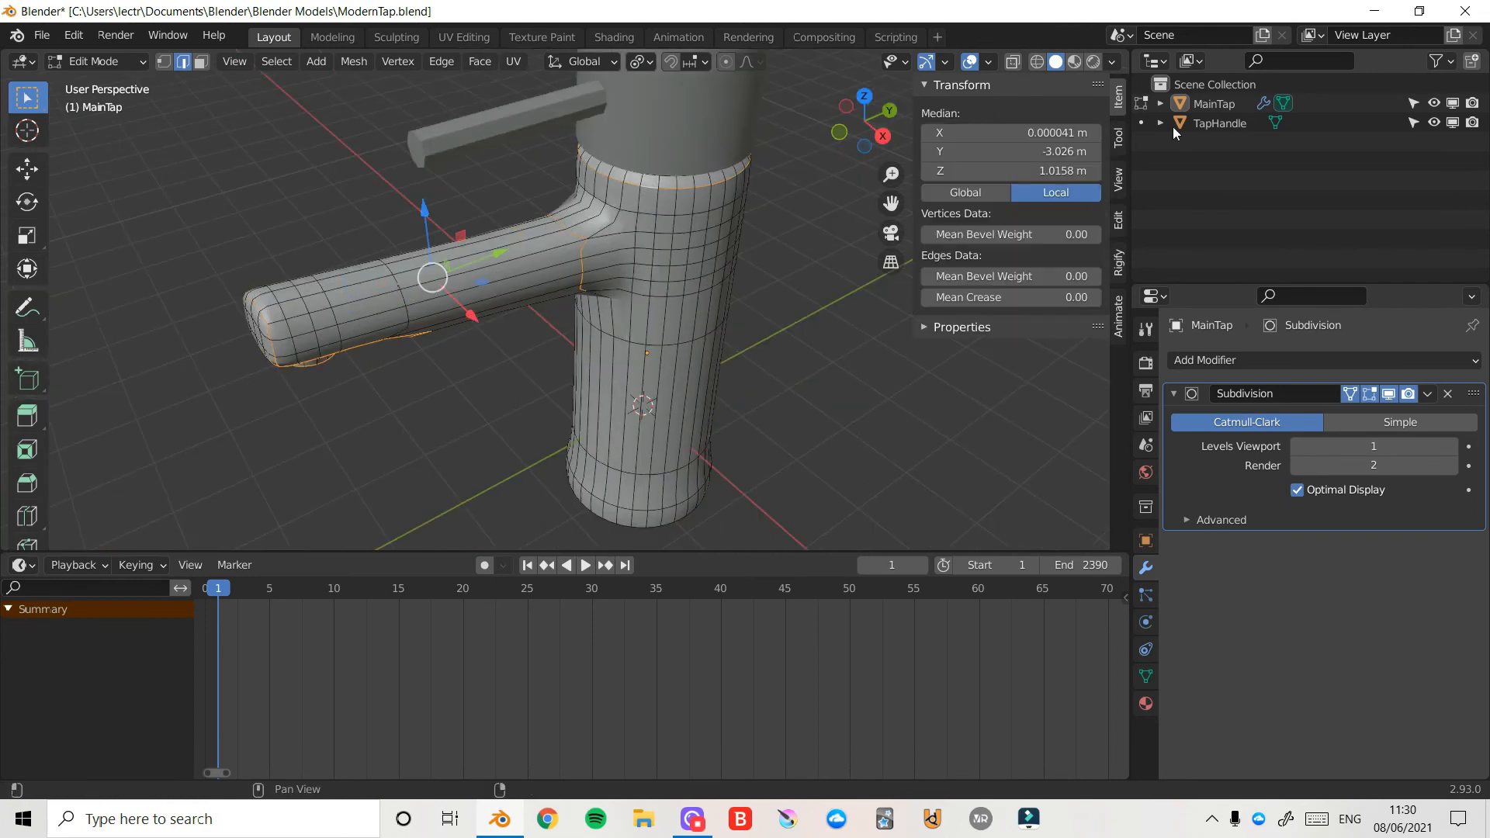
# - Add the edge loops of the tap's base flange and underside to the selection, temporarily hiding TapHandle
pyautogui.click(1434, 123)
pyautogui.moveTo(652, 407); pyautogui.dragTo(738, 443, button='middle')
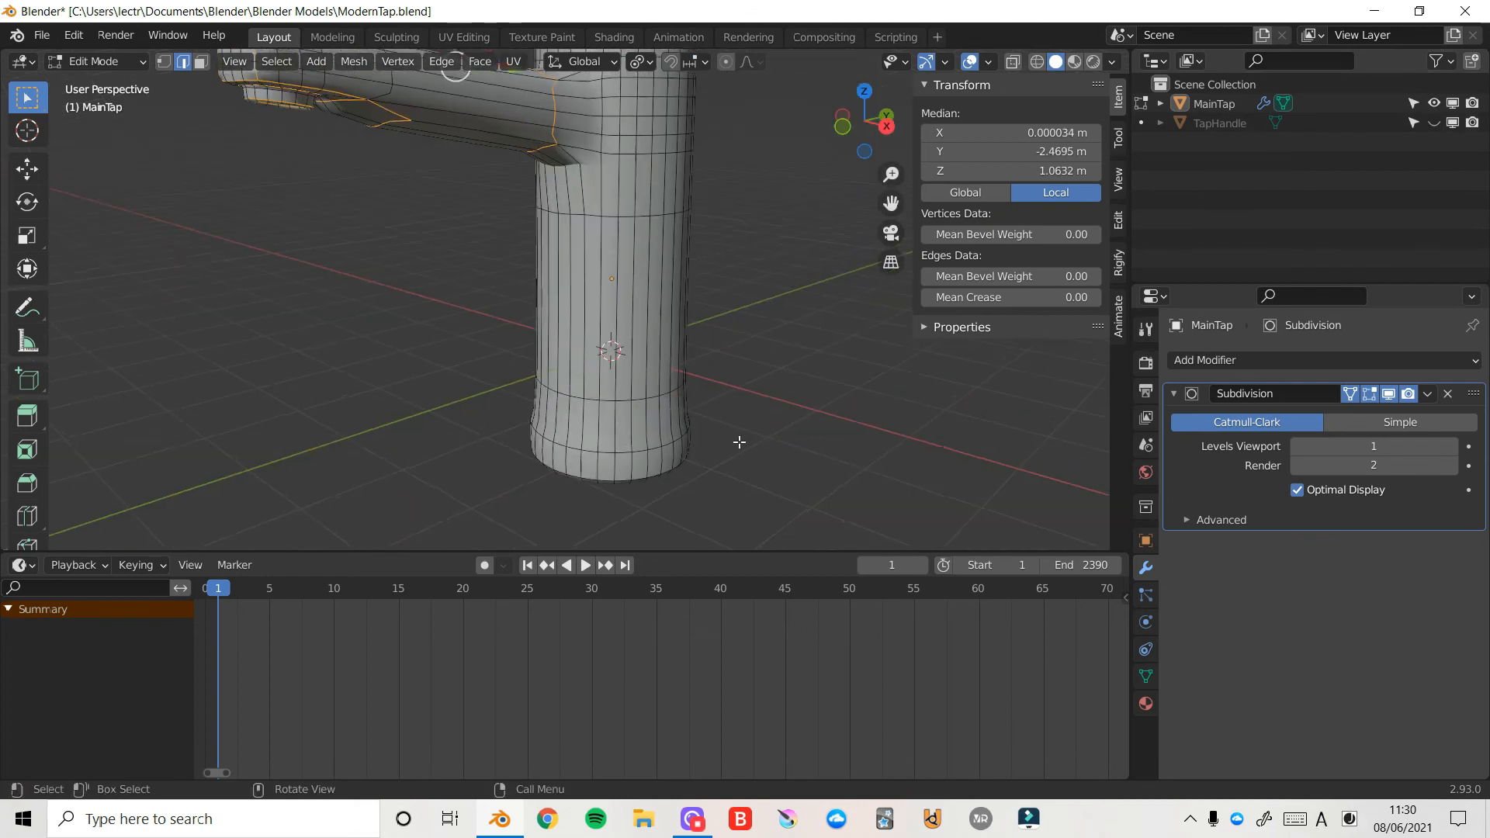
pyautogui.click(1299, 445)
pyautogui.click(1452, 446)
pyautogui.click(1300, 446)
pyautogui.click(1449, 446)
pyautogui.keyDown('alt'); pyautogui.keyDown('shift'); pyautogui.click(574, 397); pyautogui.keyUp('shift'); pyautogui.keyUp('alt')
pyautogui.keyDown('alt'); pyautogui.keyDown('shift'); pyautogui.click(575, 449); pyautogui.keyUp('shift'); pyautogui.keyUp('alt')
pyautogui.moveTo(864, 121); pyautogui.dragTo(860, 23)
pyautogui.keyDown('alt'); pyautogui.keyDown('shift'); pyautogui.click(652, 514); pyautogui.keyUp('shift'); pyautogui.keyUp('alt')
pyautogui.keyDown('alt'); pyautogui.keyDown('shift'); pyautogui.click(627, 540); pyautogui.keyUp('shift'); pyautogui.keyUp('alt')
pyautogui.moveTo(864, 121); pyautogui.dragTo(870, 248)
pyautogui.moveTo(891, 203); pyautogui.dragTo(894, 364)
pyautogui.moveTo(842, 123); pyautogui.dragTo(919, 76)
pyautogui.moveTo(794, 310); pyautogui.dragTo(781, 313, button='middle')
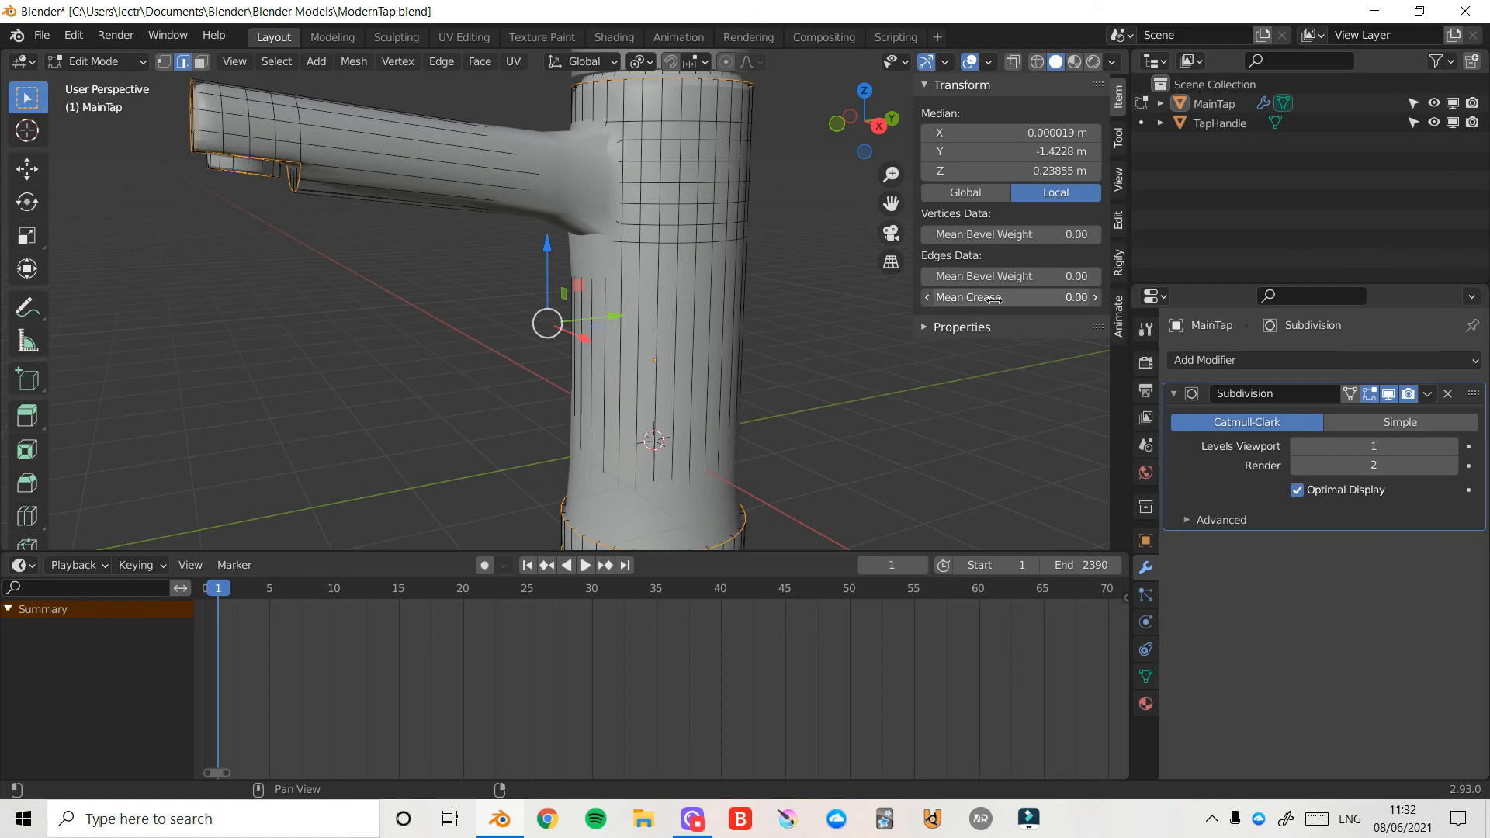
# - Set the Mean Crease of MainTap's selected edges to 1.00 and return to Object Mode
pyautogui.moveTo(995, 299); pyautogui.dragTo(1288, 281)
pyautogui.click(1055, 297)
pyautogui.write('0.9')
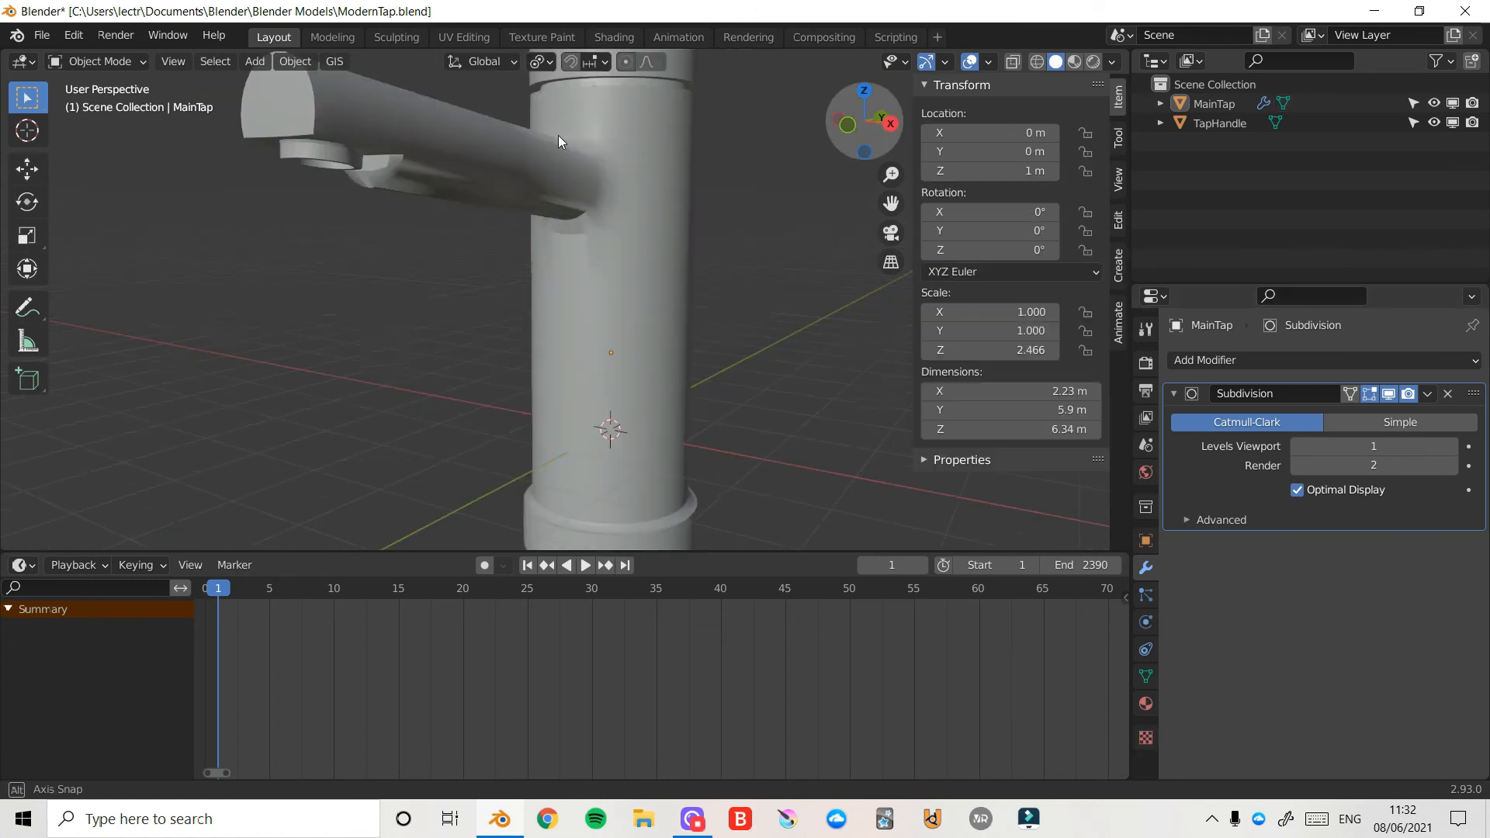
pyautogui.hotkey('ctrl', 'Tab')
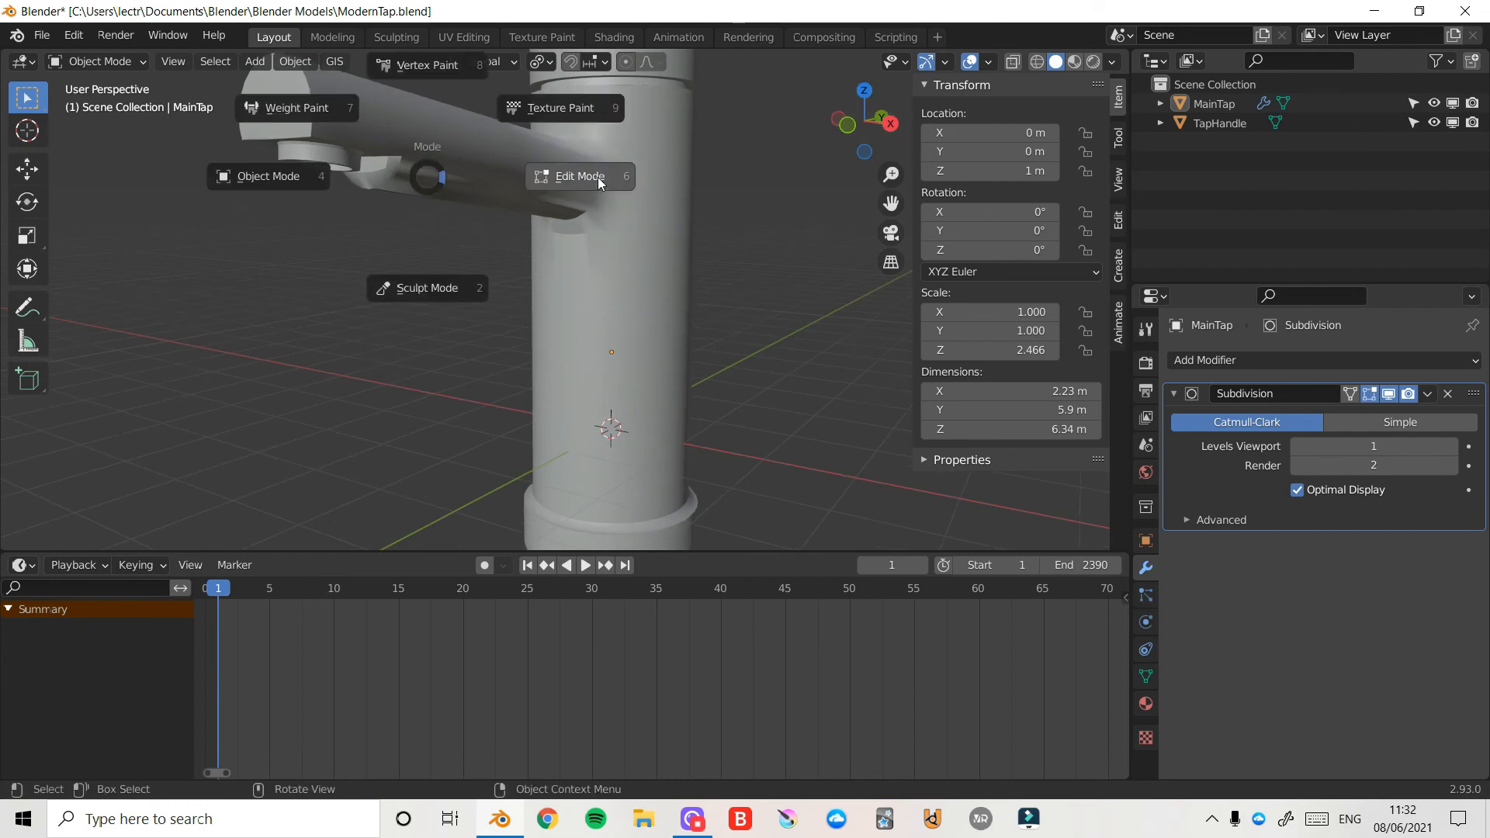
pyautogui.click(600, 183)
pyautogui.moveTo(891, 203); pyautogui.dragTo(1000, 298)
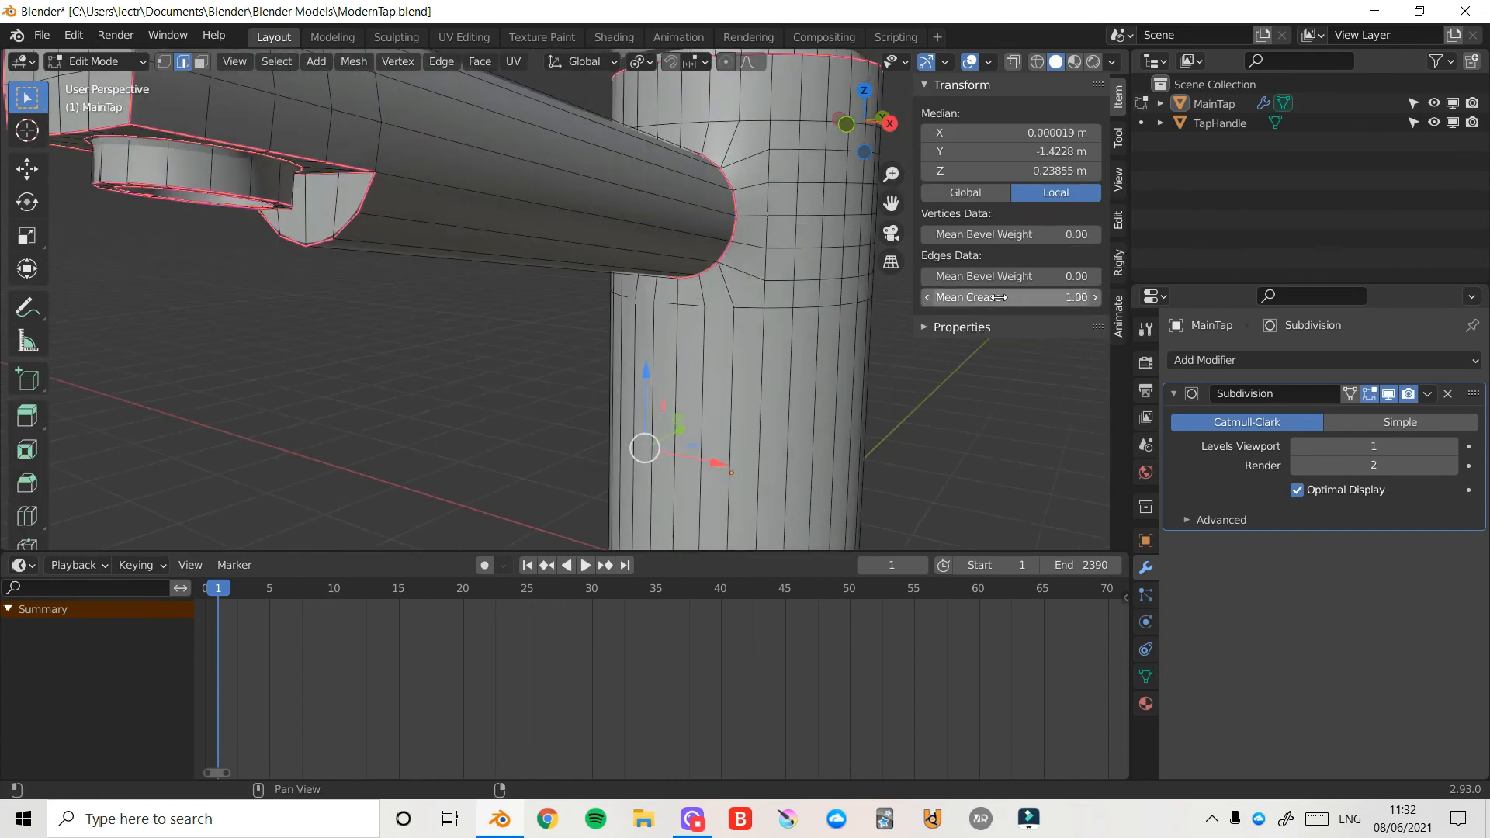
pyautogui.press('Tab')
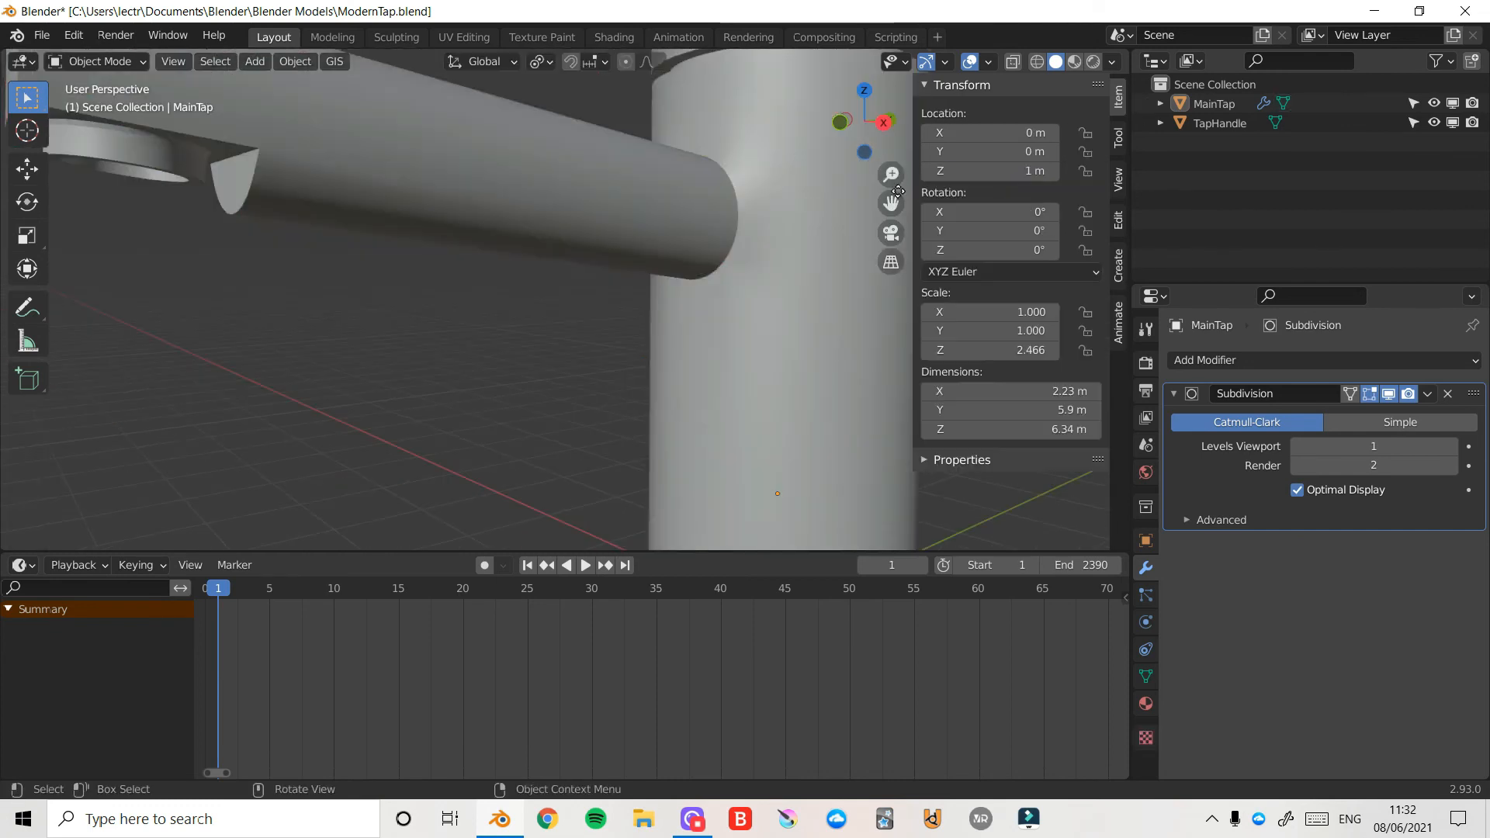
# - Set MainTap's Auto Smooth angle to 30°
pyautogui.moveTo(891, 175); pyautogui.dragTo(892, 271)
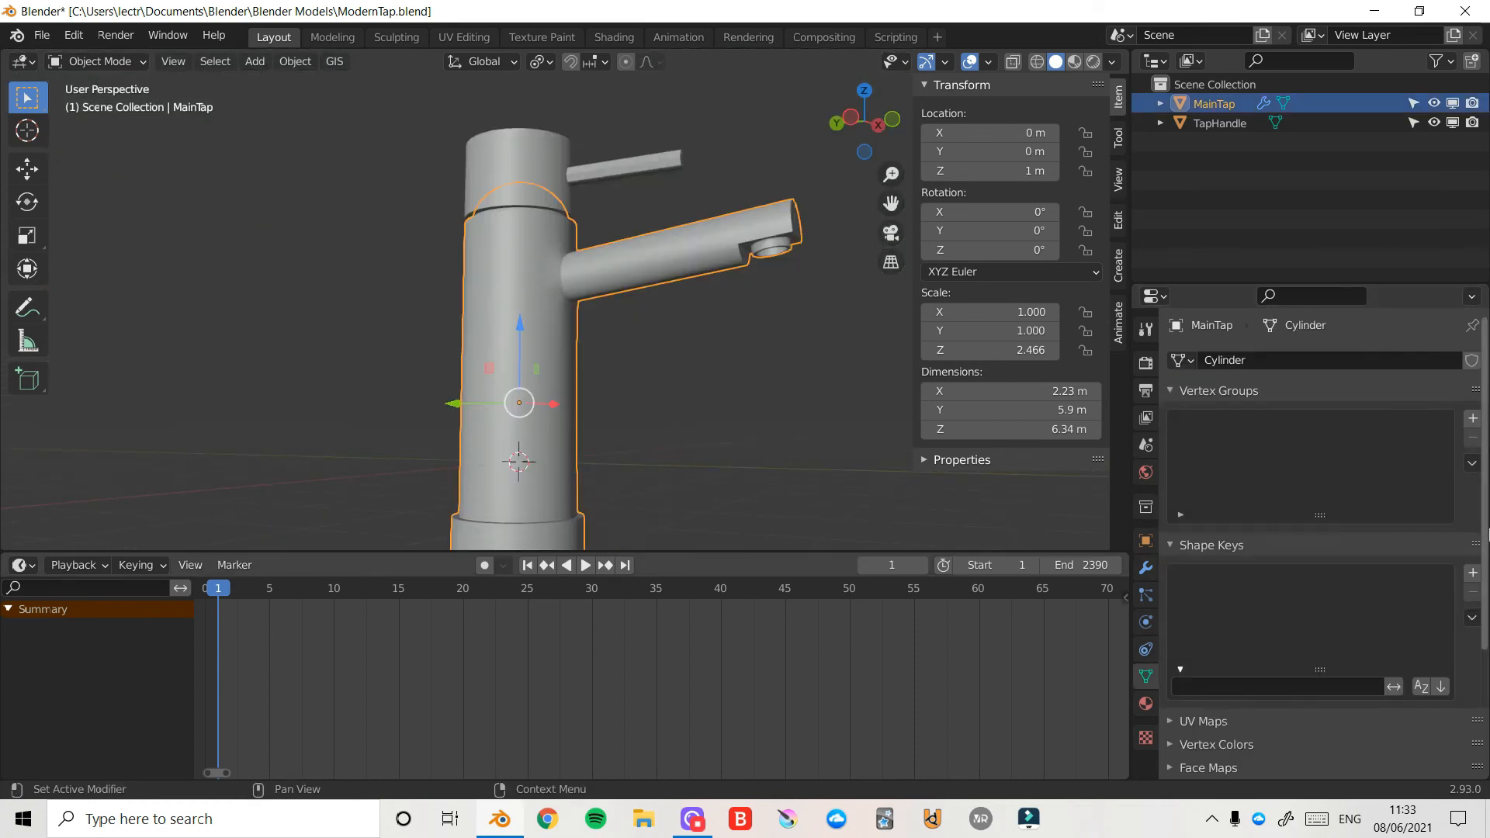
pyautogui.scroll(-5, 1254, 611)
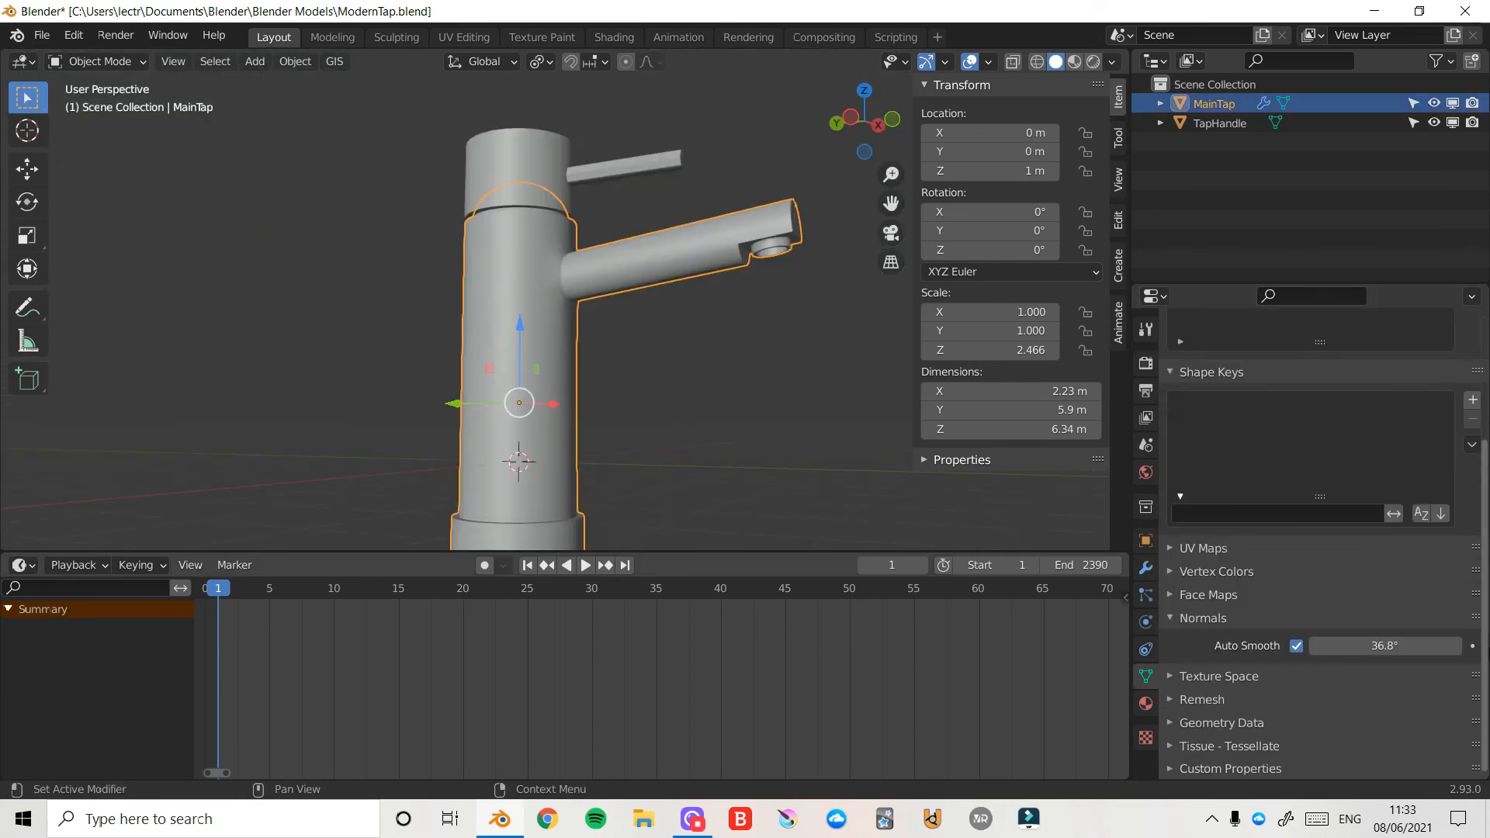
pyautogui.click(1378, 646)
pyautogui.write('30')
pyautogui.press('Return')
pyautogui.moveTo(866, 148); pyautogui.dragTo(873, 146)
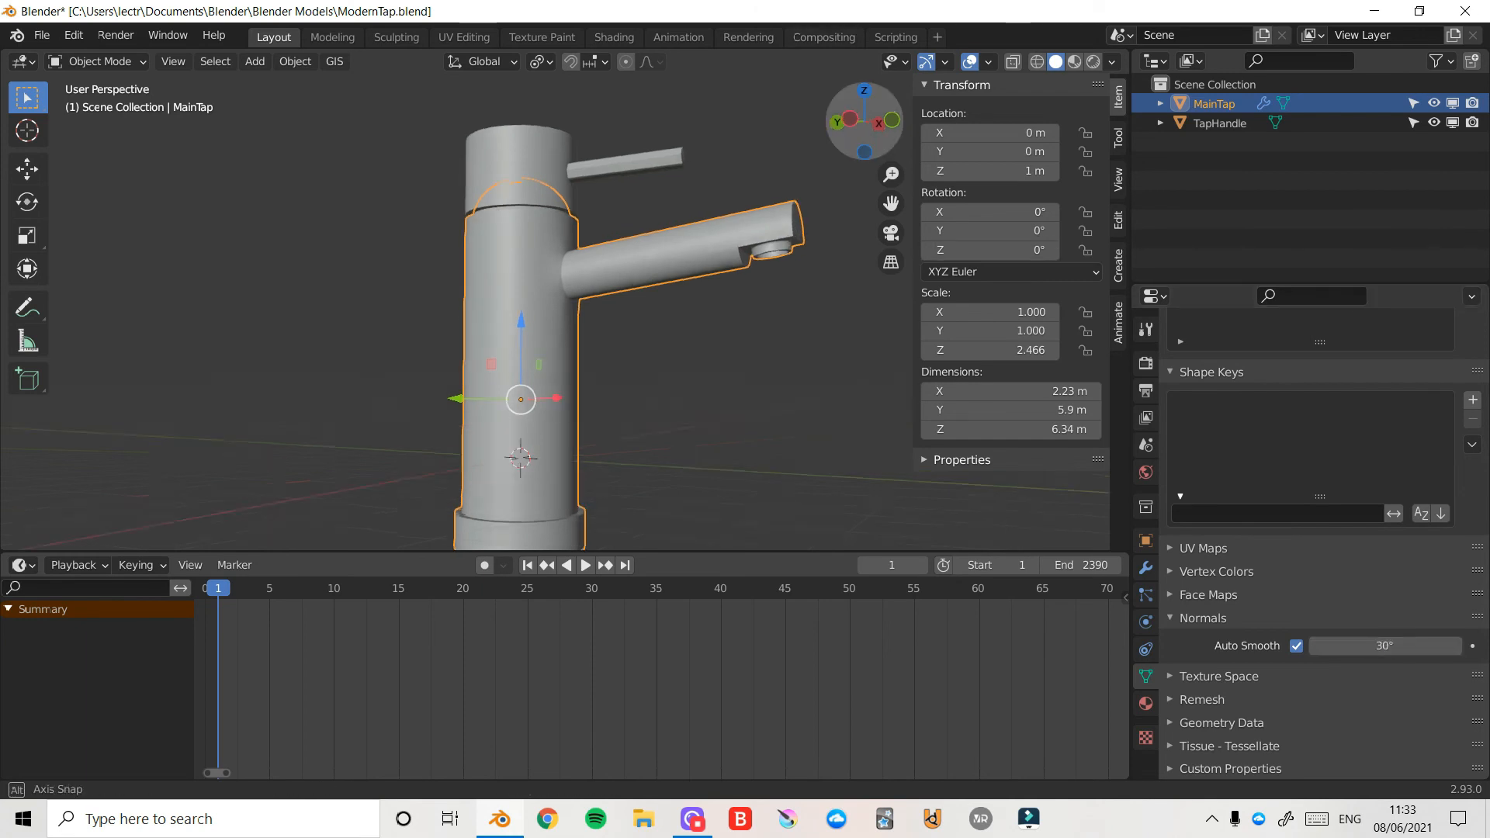
# - Select TapHandle and add a Subdivision Surface modifier to it
pyautogui.moveTo(873, 146); pyautogui.dragTo(885, 146)
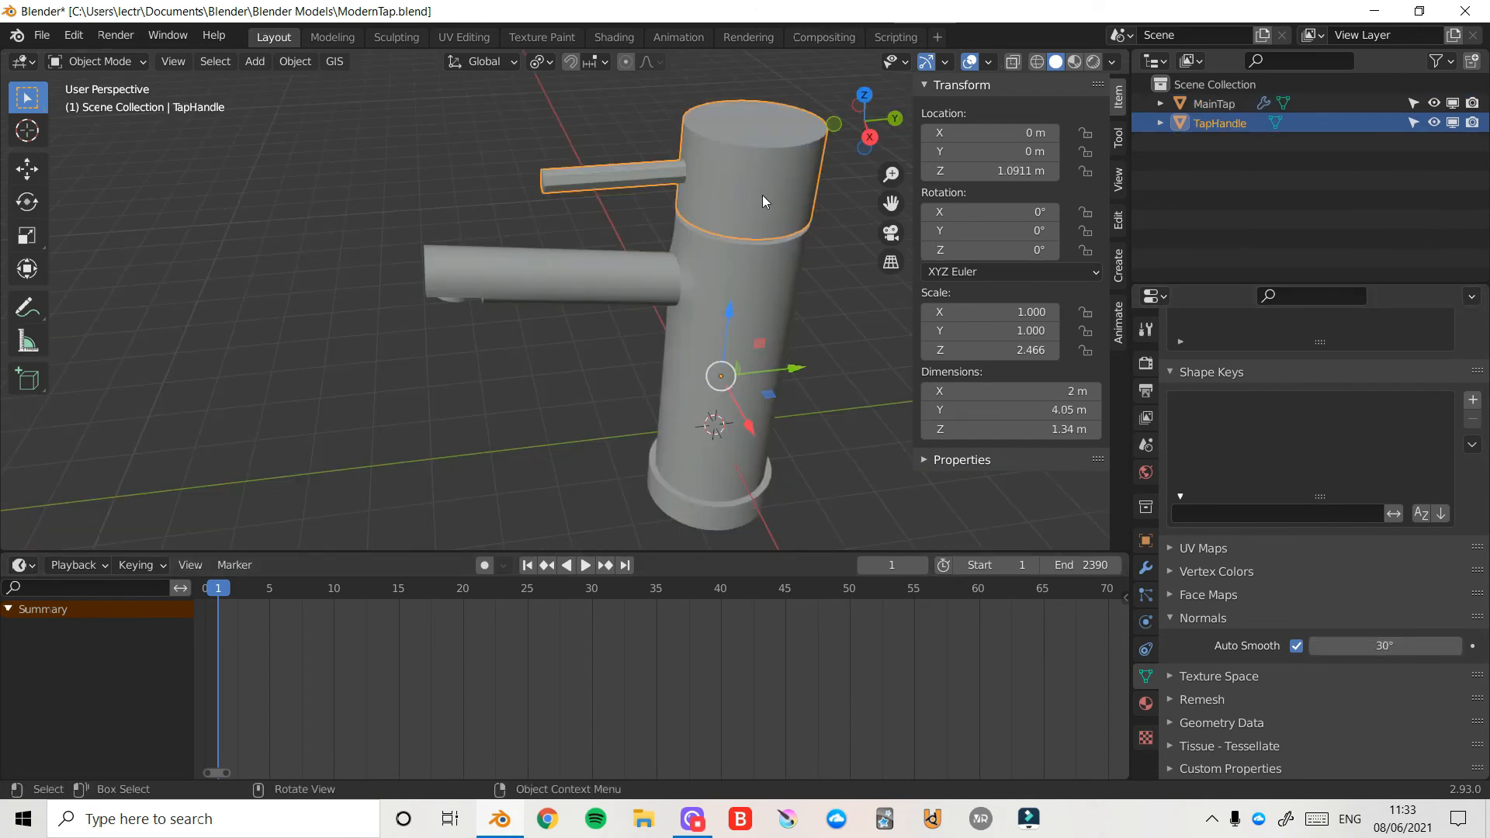
pyautogui.click(1147, 568)
pyautogui.click(1200, 360)
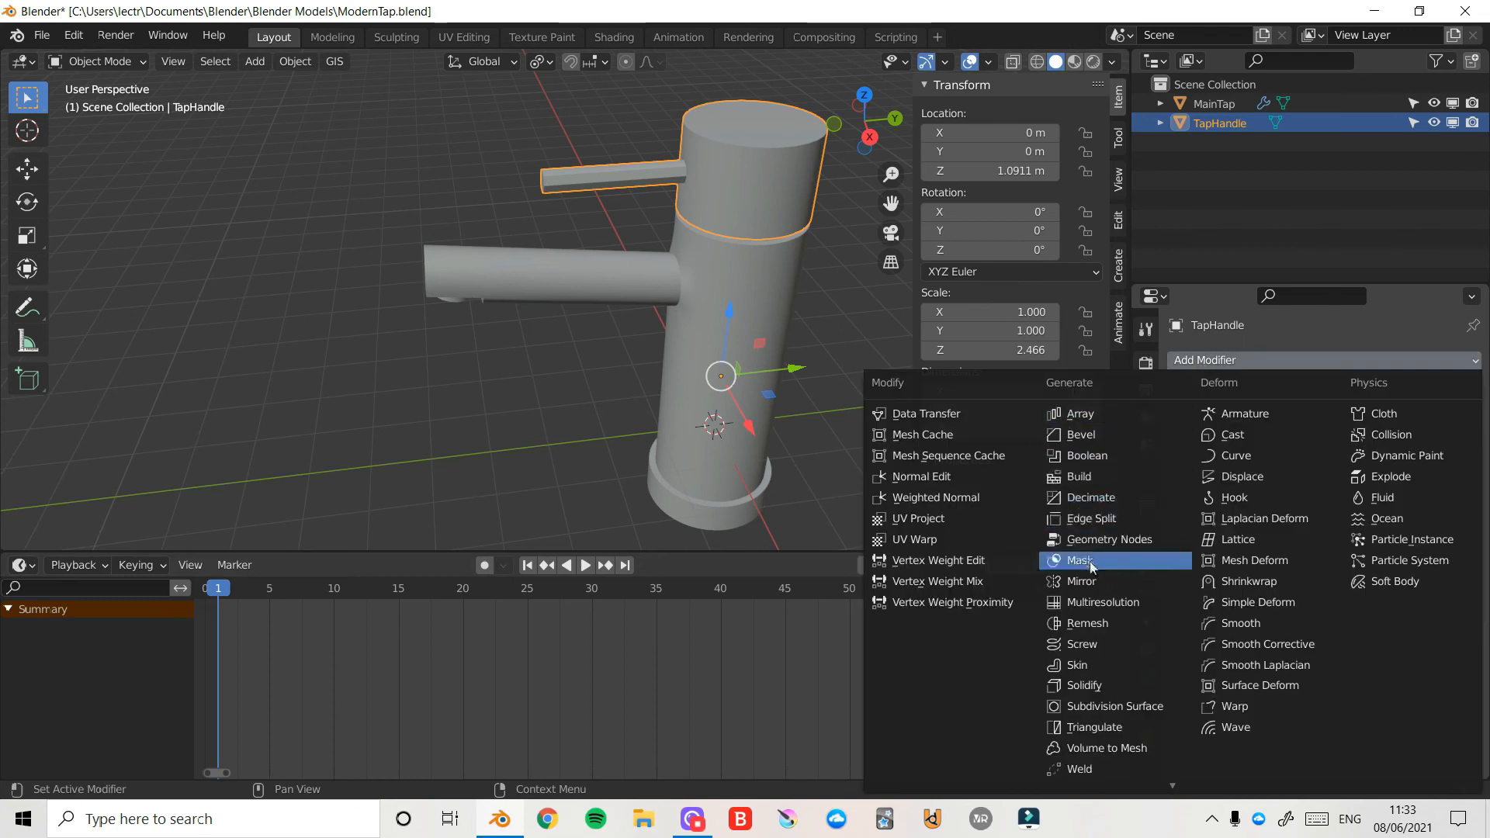
pyautogui.click(1115, 706)
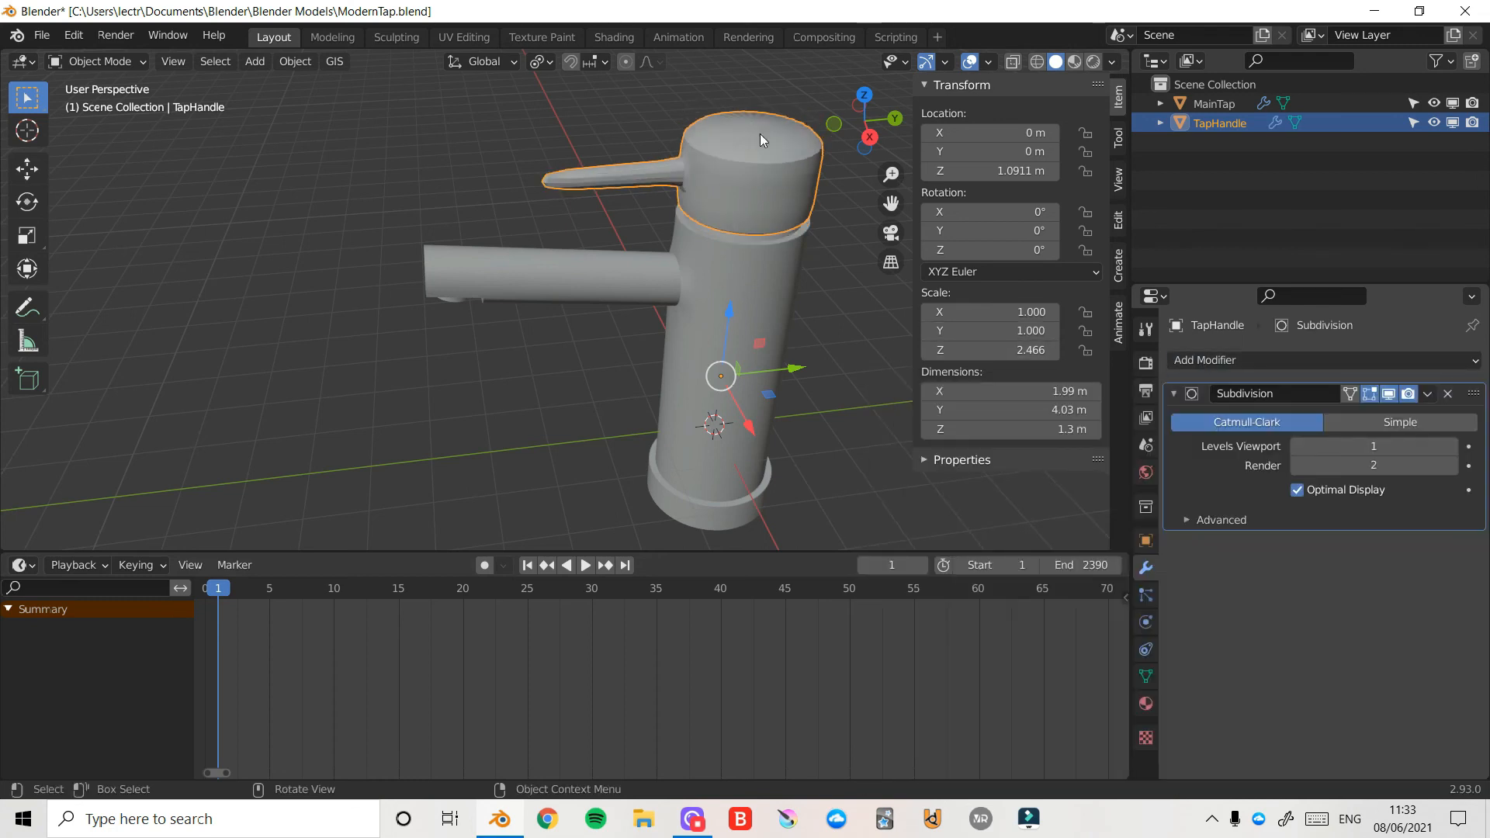
# - Enter Edit Mode on TapHandle with the subdivision shown on the cage and select the edge loop at the lever's tip
pyautogui.moveTo(891, 175); pyautogui.dragTo(892, 109)
pyautogui.moveTo(892, 203); pyautogui.dragTo(778, 336)
pyautogui.moveTo(891, 203); pyautogui.dragTo(861, 186)
pyautogui.moveTo(860, 106); pyautogui.dragTo(907, 81)
pyautogui.hotkey('ctrl', 'Tab')
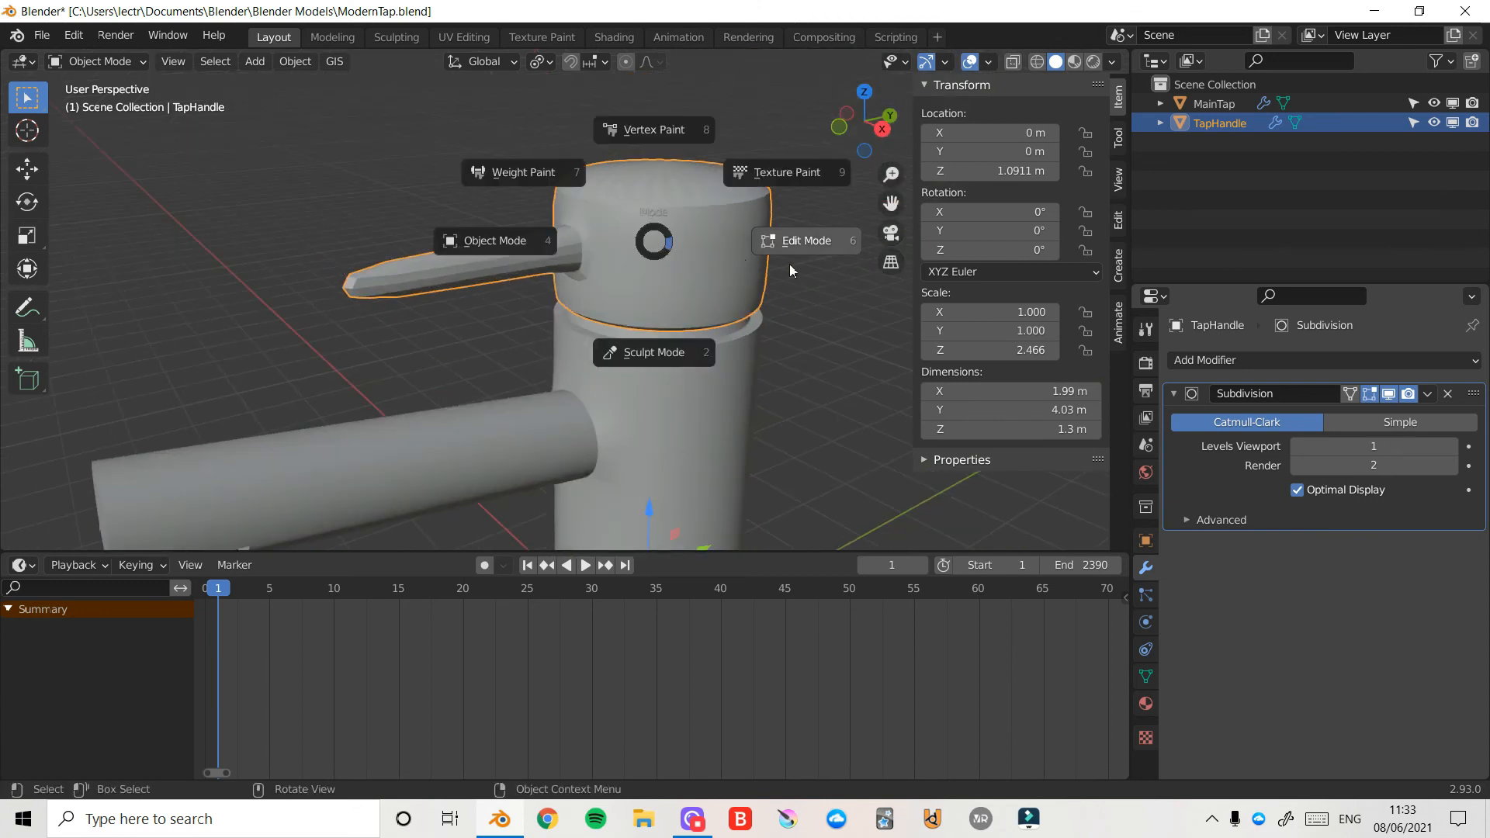
pyautogui.click(807, 249)
pyautogui.click(1350, 395)
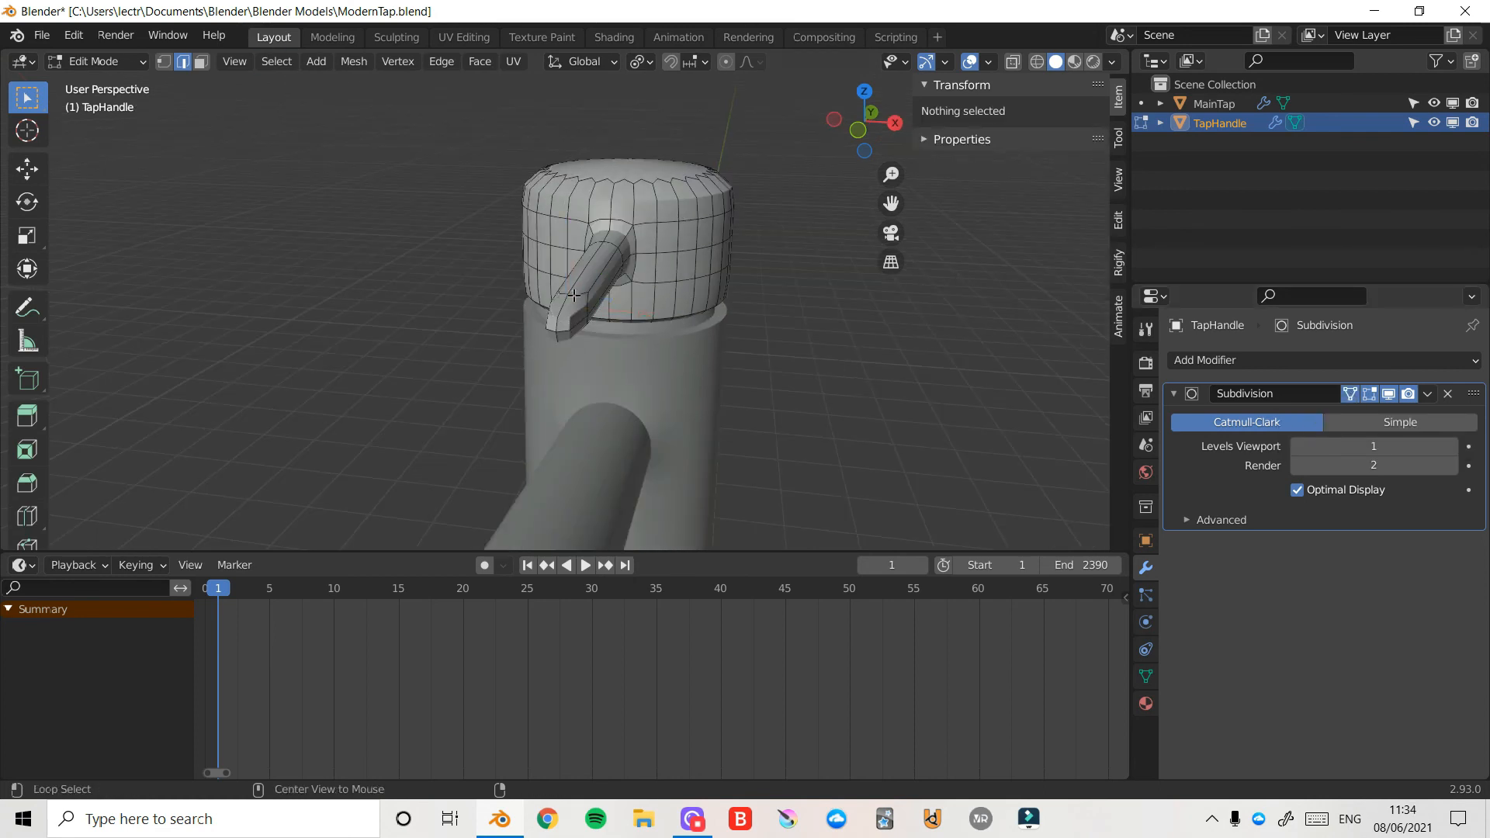
pyautogui.click(566, 314)
# - Add the cap's upper and lower rim loops and the loop at the lever's joint to the selection
pyautogui.moveTo(846, 118); pyautogui.dragTo(943, 167)
pyautogui.keyDown('alt'); pyautogui.keyDown('shift'); pyautogui.click(622, 353); pyautogui.keyUp('shift'); pyautogui.keyUp('alt')
pyautogui.hotkey('ctrl', 'z')
pyautogui.keyDown('alt'); pyautogui.keyDown('shift'); pyautogui.click(857, 325); pyautogui.keyUp('shift'); pyautogui.keyUp('alt')
pyautogui.keyDown('alt'); pyautogui.keyDown('shift'); pyautogui.click(852, 186); pyautogui.keyUp('shift'); pyautogui.keyUp('alt')
pyautogui.keyDown('alt'); pyautogui.keyDown('shift'); pyautogui.click(779, 225); pyautogui.keyUp('shift'); pyautogui.keyUp('alt')
pyautogui.hotkey('alt', 'z')
pyautogui.hotkey('ctrl', 'z')
pyautogui.keyDown('alt'); pyautogui.keyDown('shift'); pyautogui.click(779, 324); pyautogui.keyUp('shift'); pyautogui.keyUp('alt')
pyautogui.keyDown('alt'); pyautogui.keyDown('shift'); pyautogui.click(778, 327); pyautogui.keyUp('shift'); pyautogui.keyUp('alt')
pyautogui.click(1012, 62)
# - Crease the selected TapHandle edge loops and set its Subdivision modifier's viewport levels to 2
pyautogui.click(1053, 300)
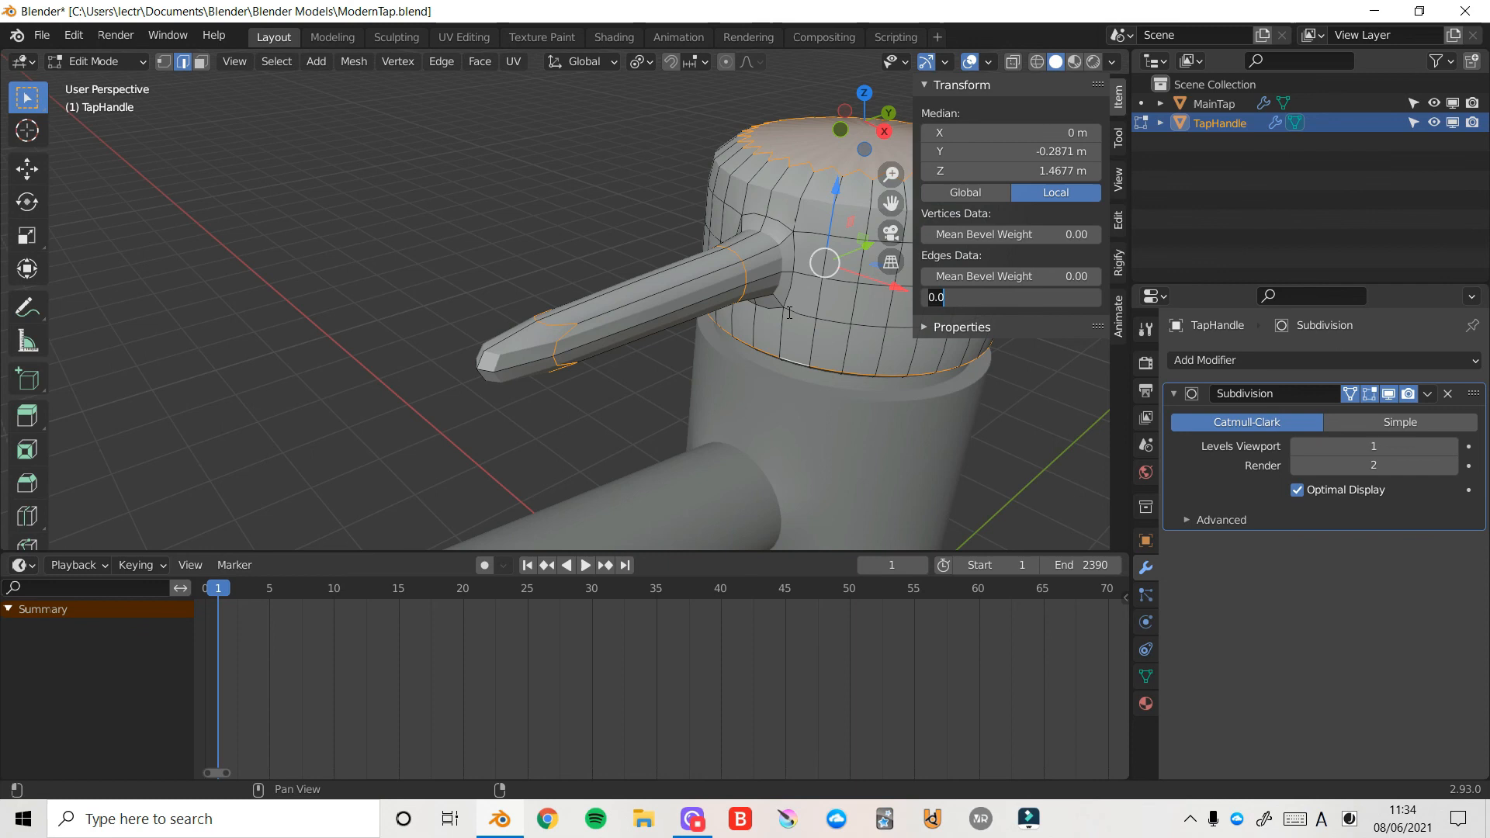
pyautogui.press('Return')
pyautogui.press('Tab')
pyautogui.click(1452, 447)
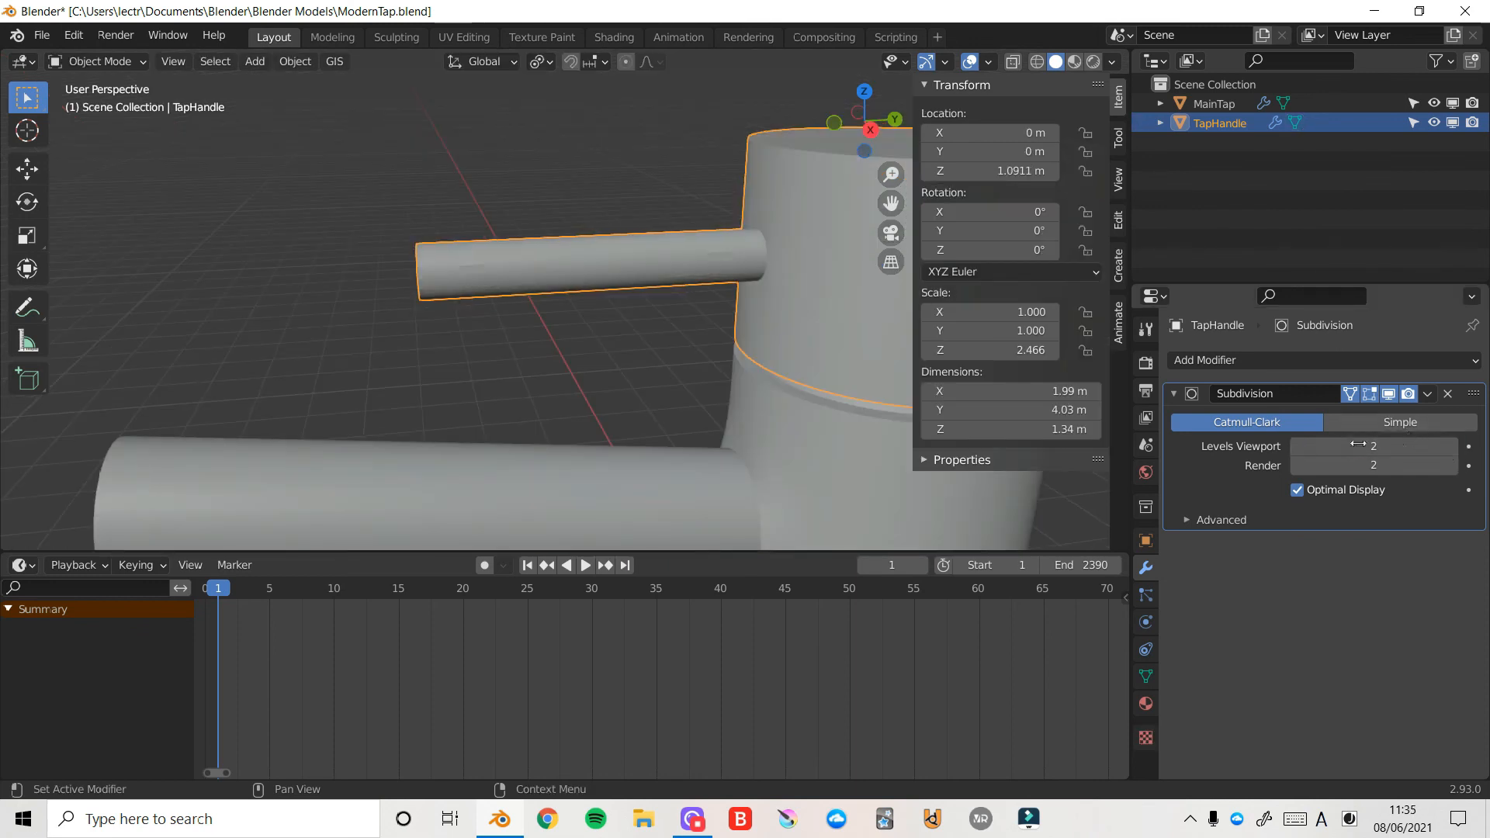
pyautogui.click(701, 522)
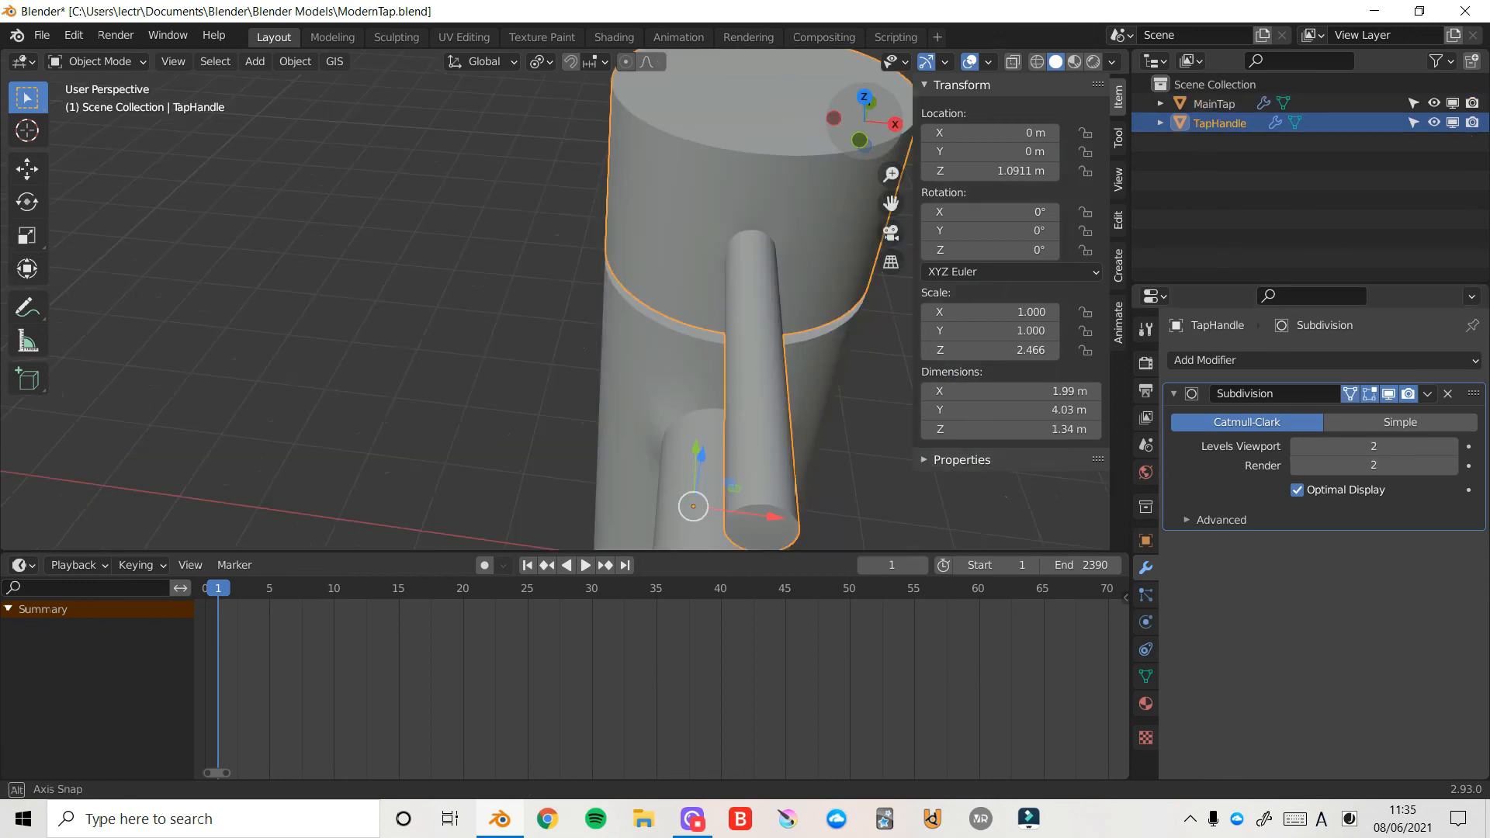
pyautogui.moveTo(848, 108); pyautogui.dragTo(891, 210)
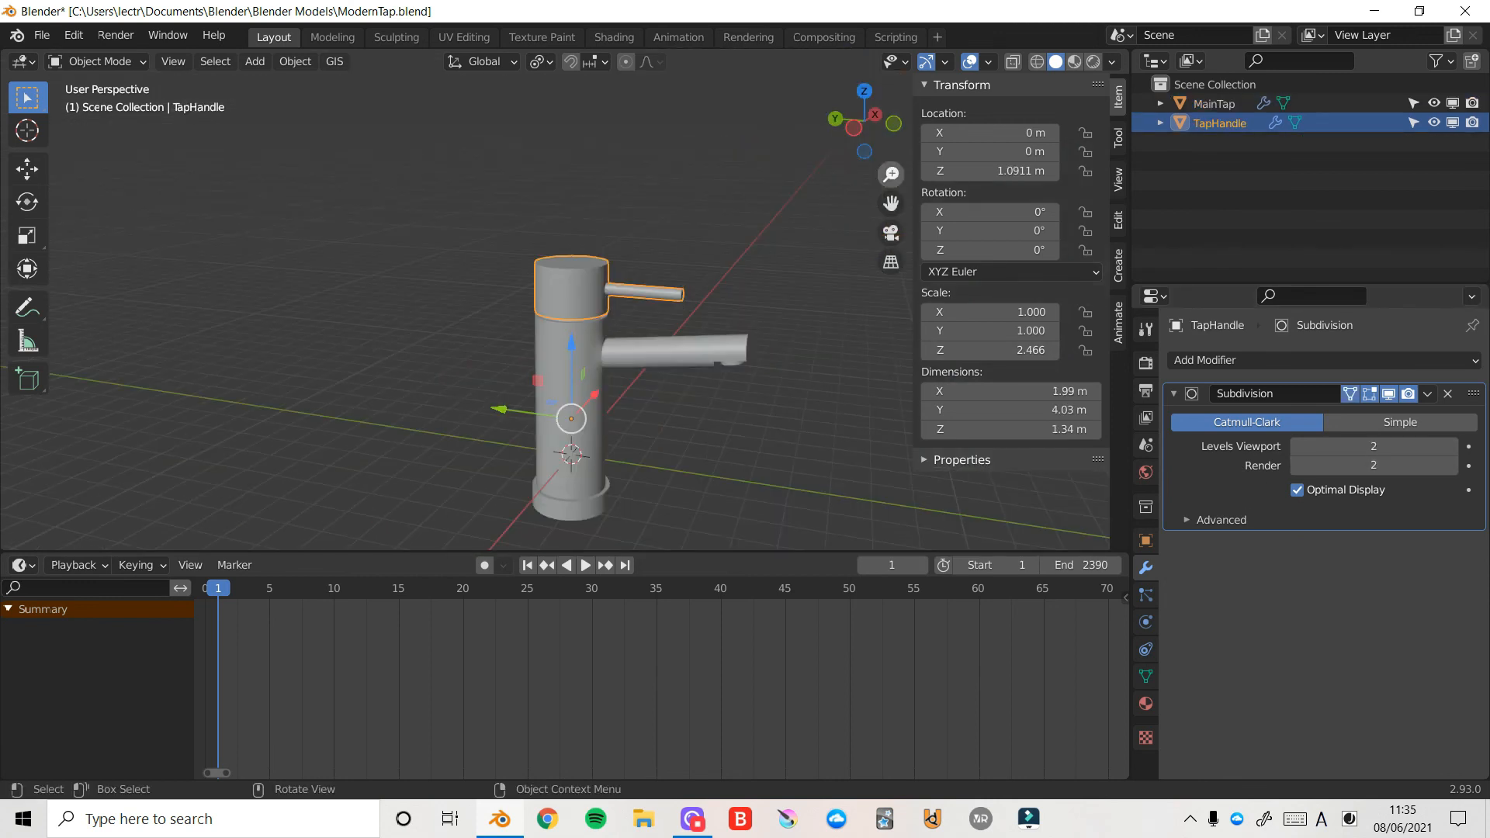
pyautogui.moveTo(869, 125); pyautogui.dragTo(722, 114)
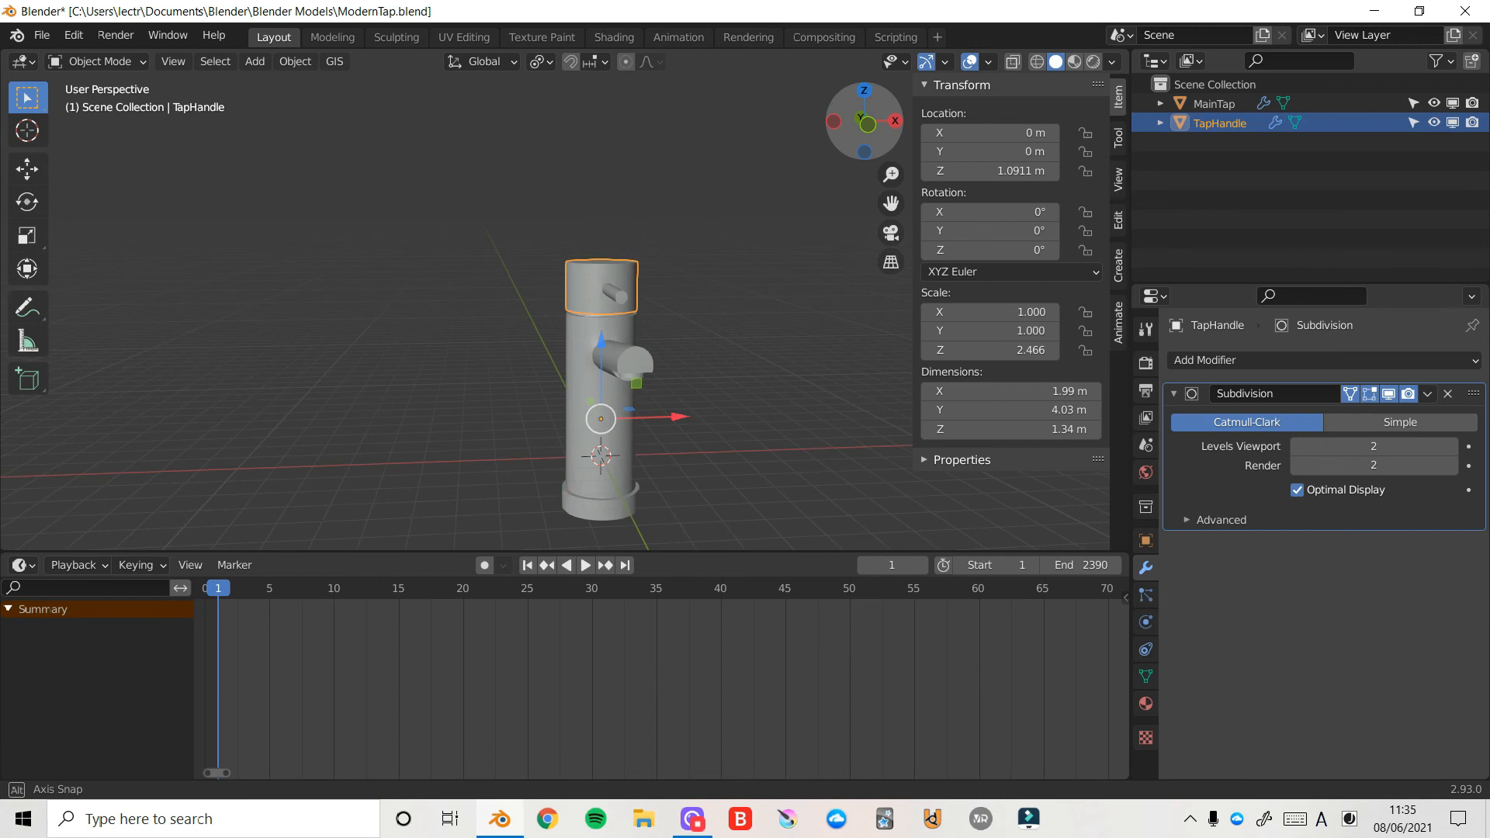
# - Create a new material on TapHandle and set its Metallic value to 1
pyautogui.click(1146, 704)
pyautogui.click(1241, 428)
pyautogui.click(1362, 722)
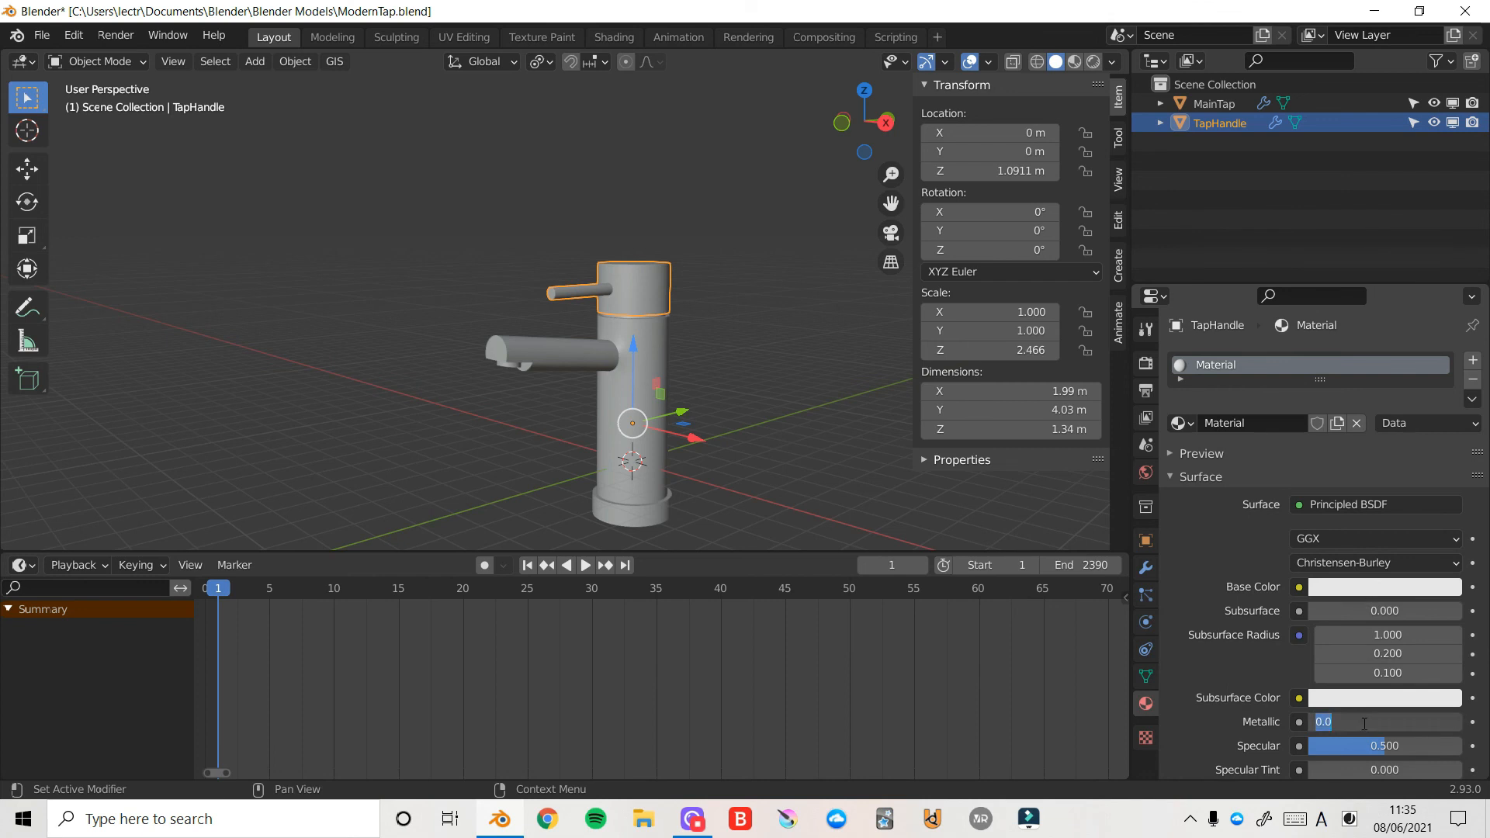
pyautogui.write('1')
pyautogui.press('Return')
# - Set the handle material's Roughness to 0.1
pyautogui.scroll(-5, 1366, 723)
pyautogui.moveTo(1381, 583); pyautogui.dragTo(1305, 583)
pyautogui.scroll(-1, 1347, 543)
pyautogui.click(1317, 573)
pyautogui.write('.1')
pyautogui.press('Return')
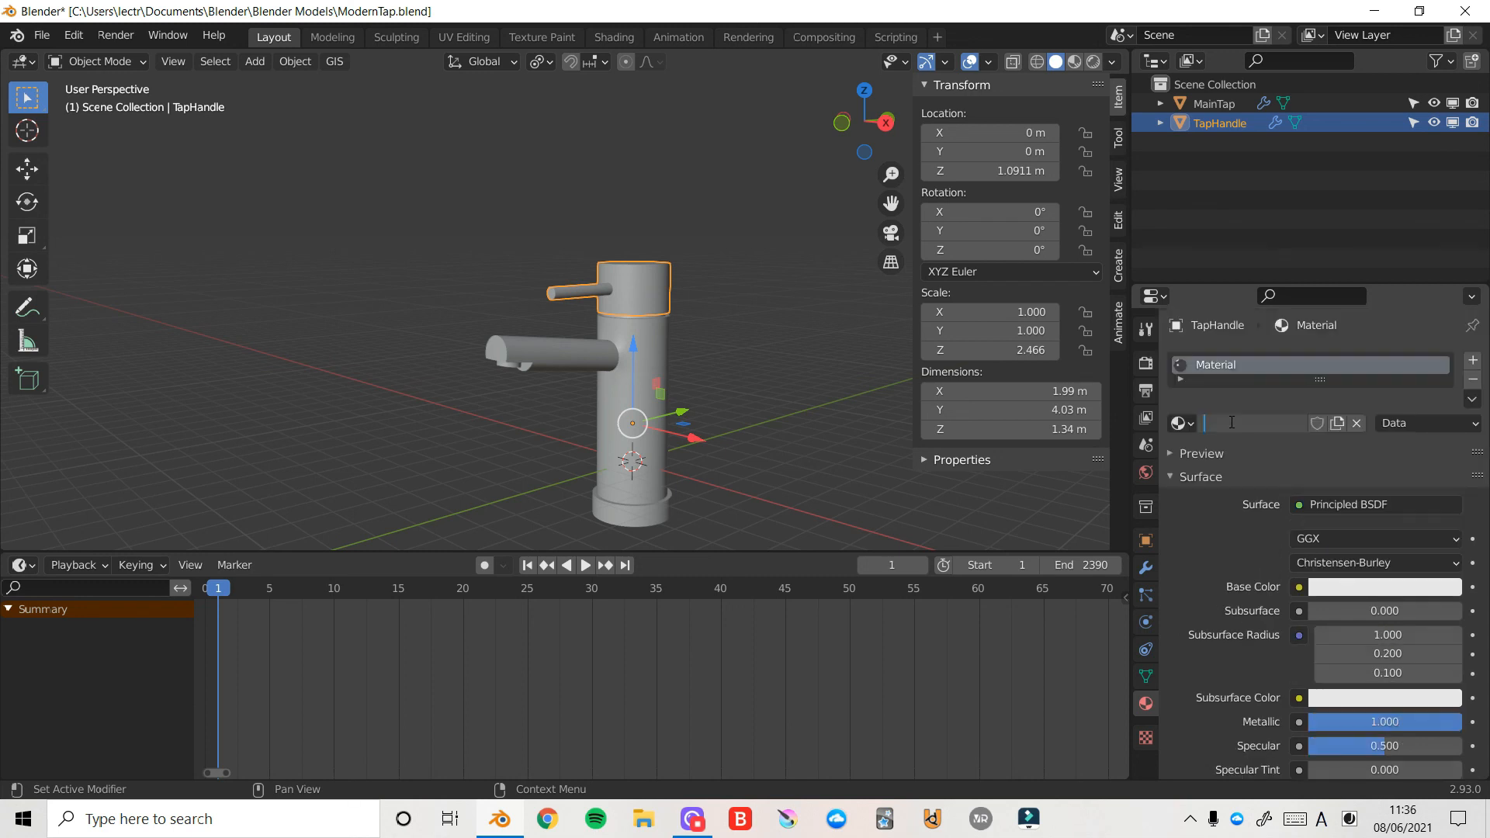
# - Rename the handle's material to MetalTap
pyautogui.click(1232, 422)
pyautogui.write('MetalTap')
pyautogui.press('Return')
# - Link the MetalTap material from TapHandle to MainTap and switch the viewport to Material Preview shading
pyautogui.click(650, 372)
pyautogui.keyDown('shift'); pyautogui.click(627, 285); pyautogui.keyUp('shift')
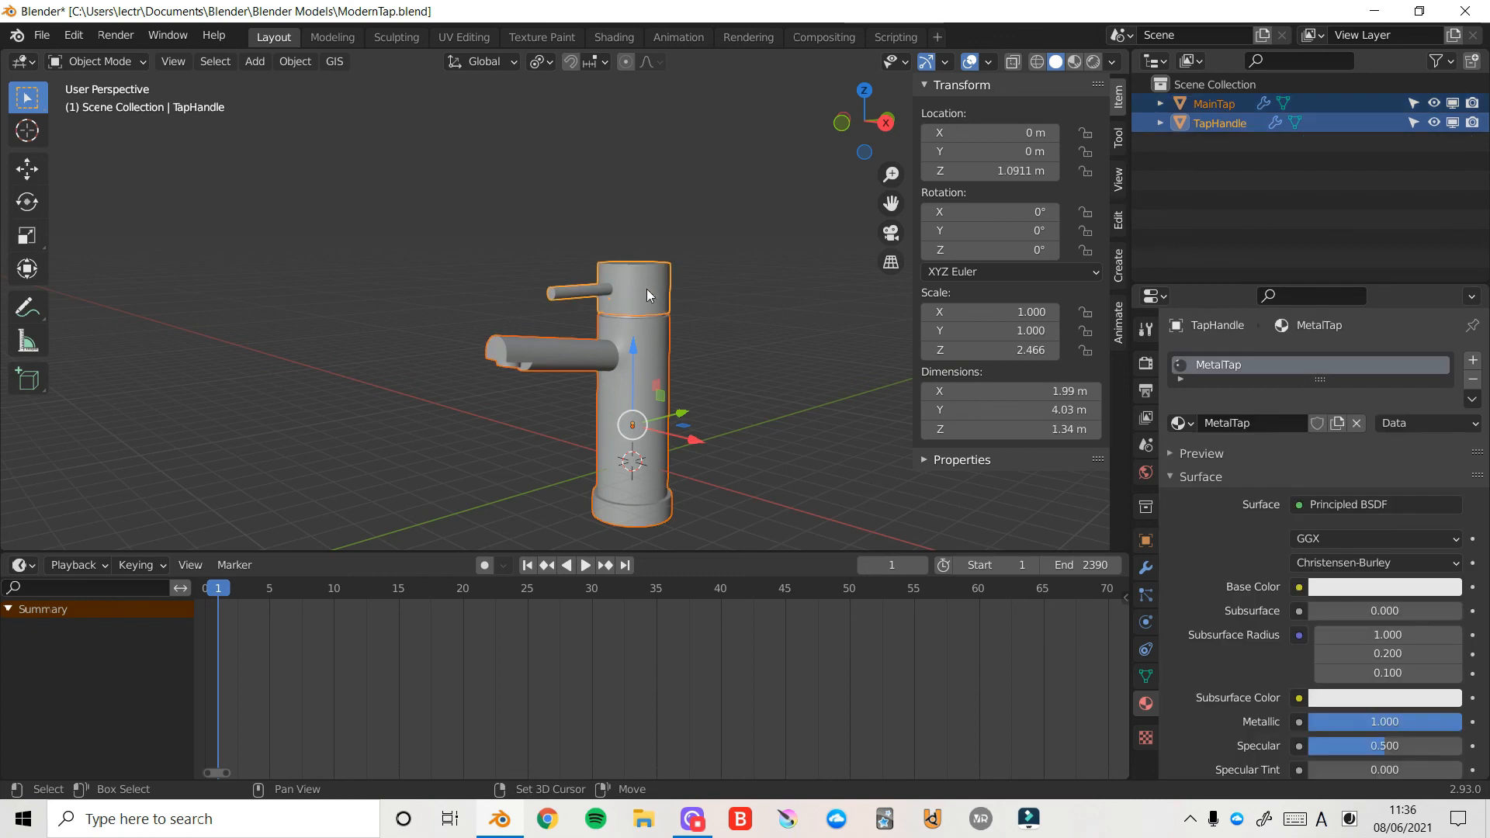
pyautogui.hotkey('ctrl', 'l')
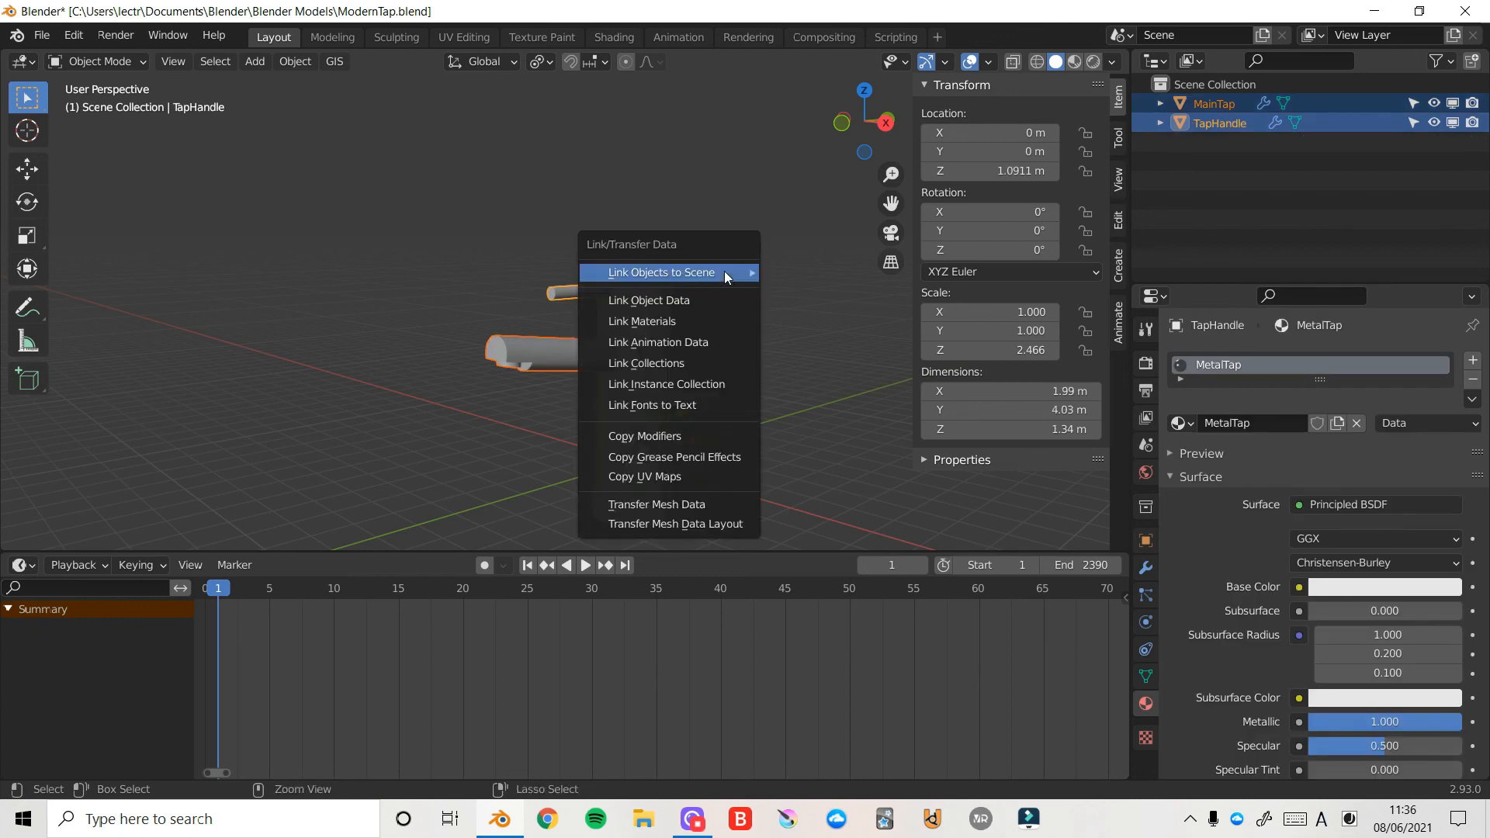
pyautogui.click(677, 322)
pyautogui.click(1075, 61)
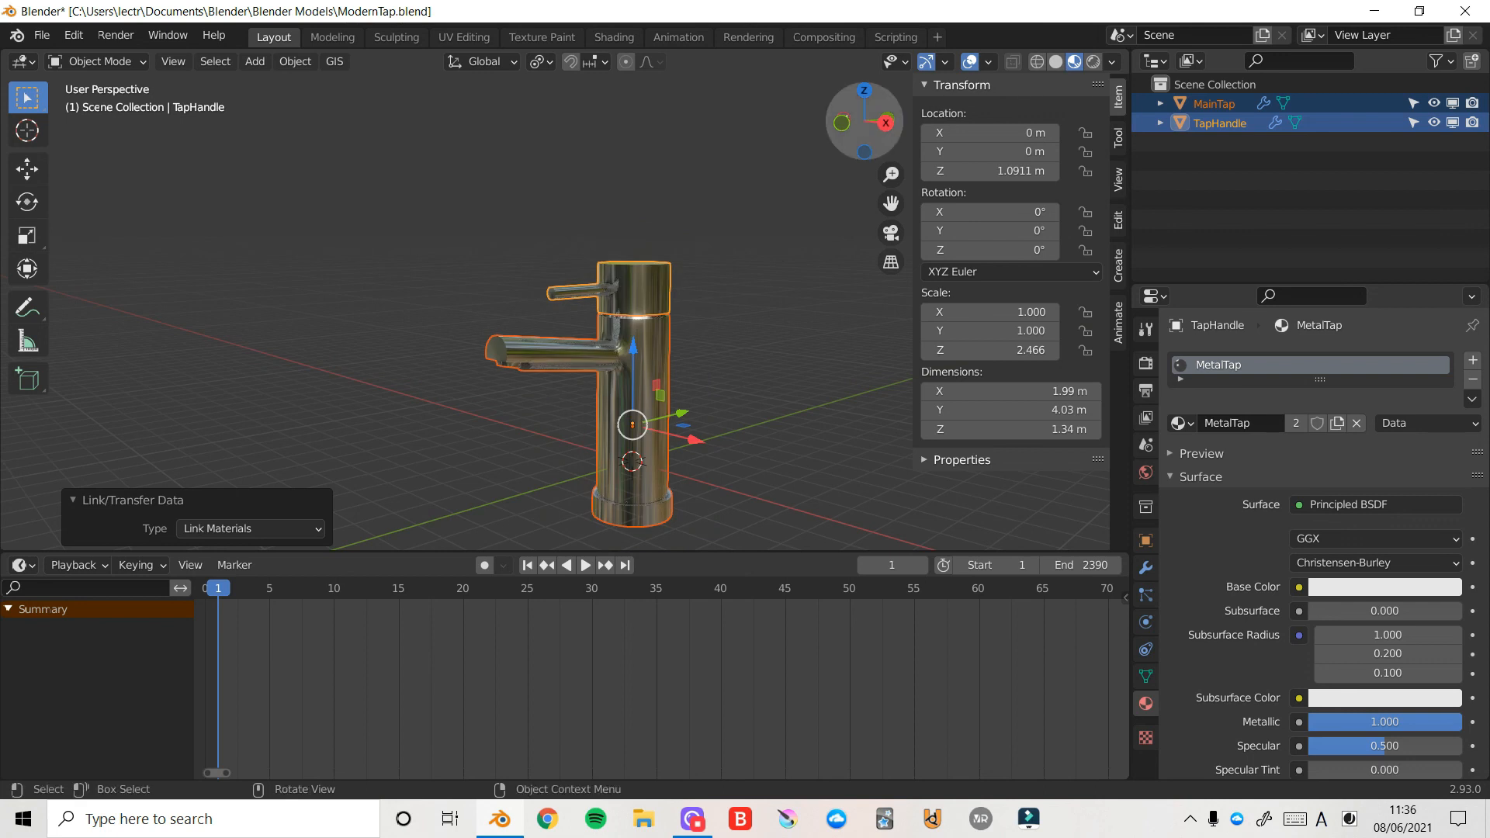
pyautogui.moveTo(864, 122); pyautogui.dragTo(831, 118)
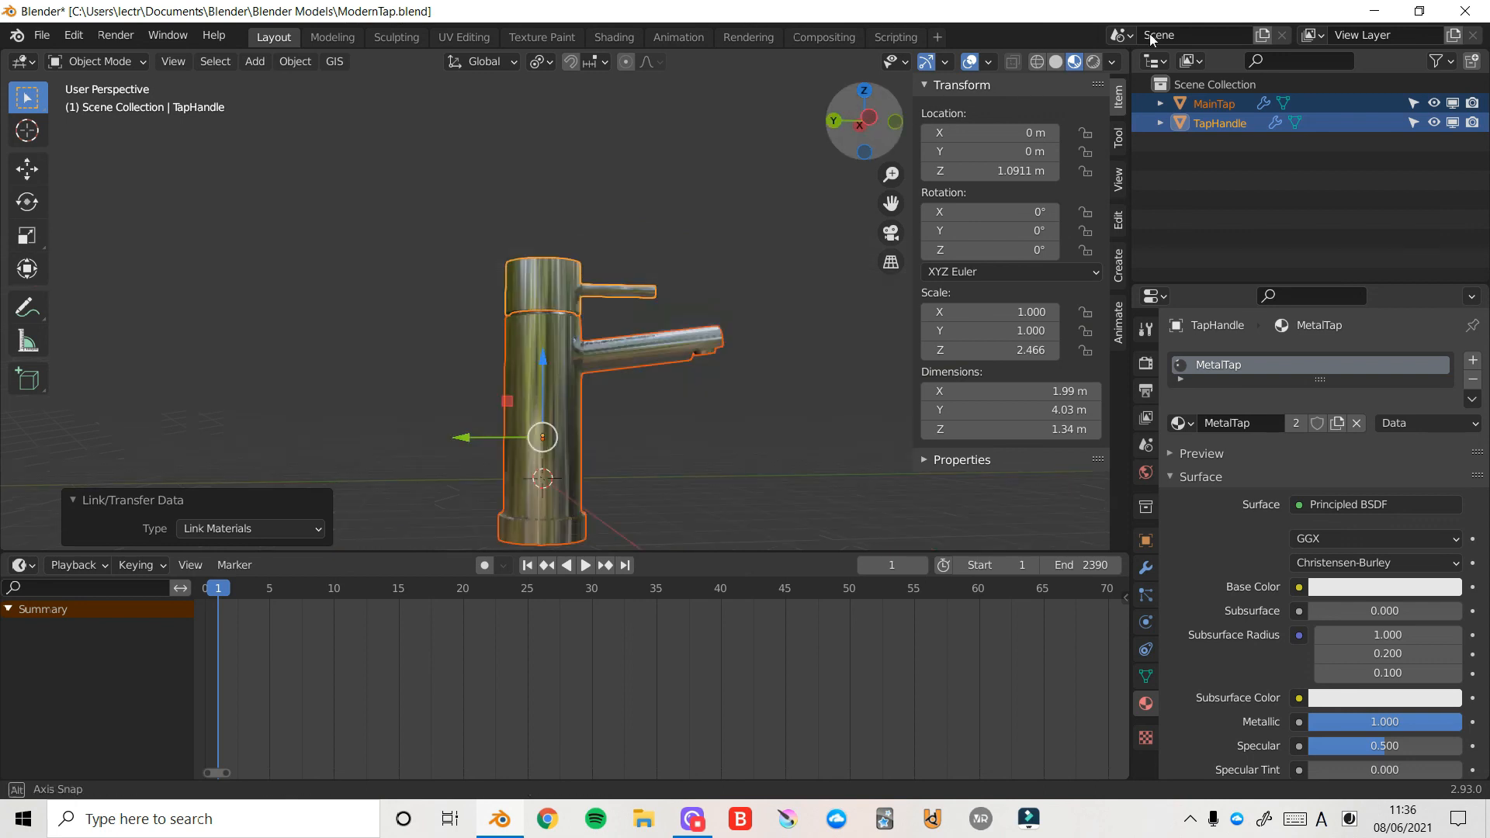
# - Switch the viewport to Rendered shading and change the render engine from Cycles to Eevee
pyautogui.click(1094, 62)
pyautogui.click(1146, 363)
pyautogui.click(1309, 360)
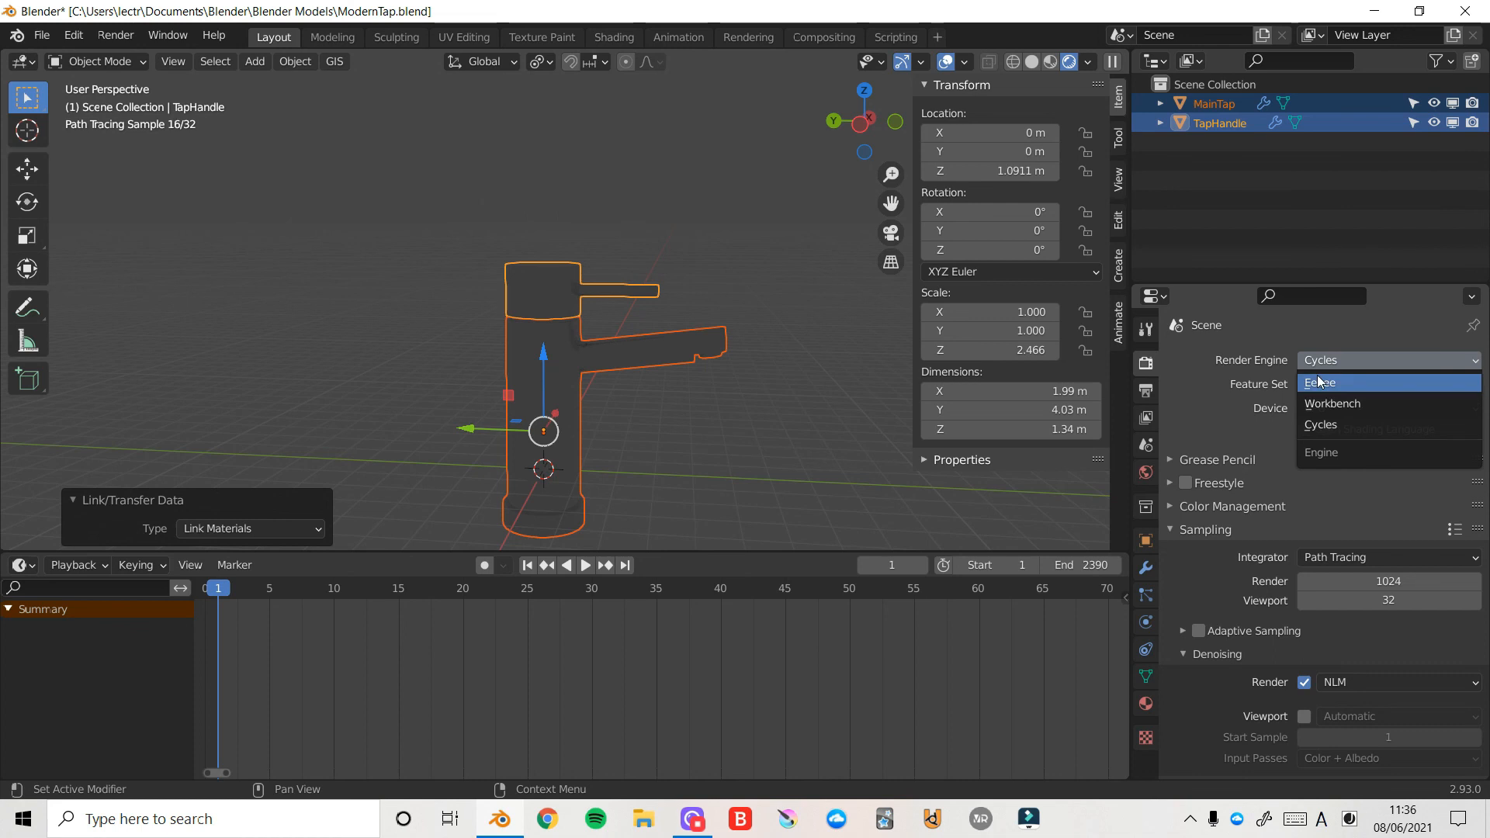
pyautogui.press('Return')
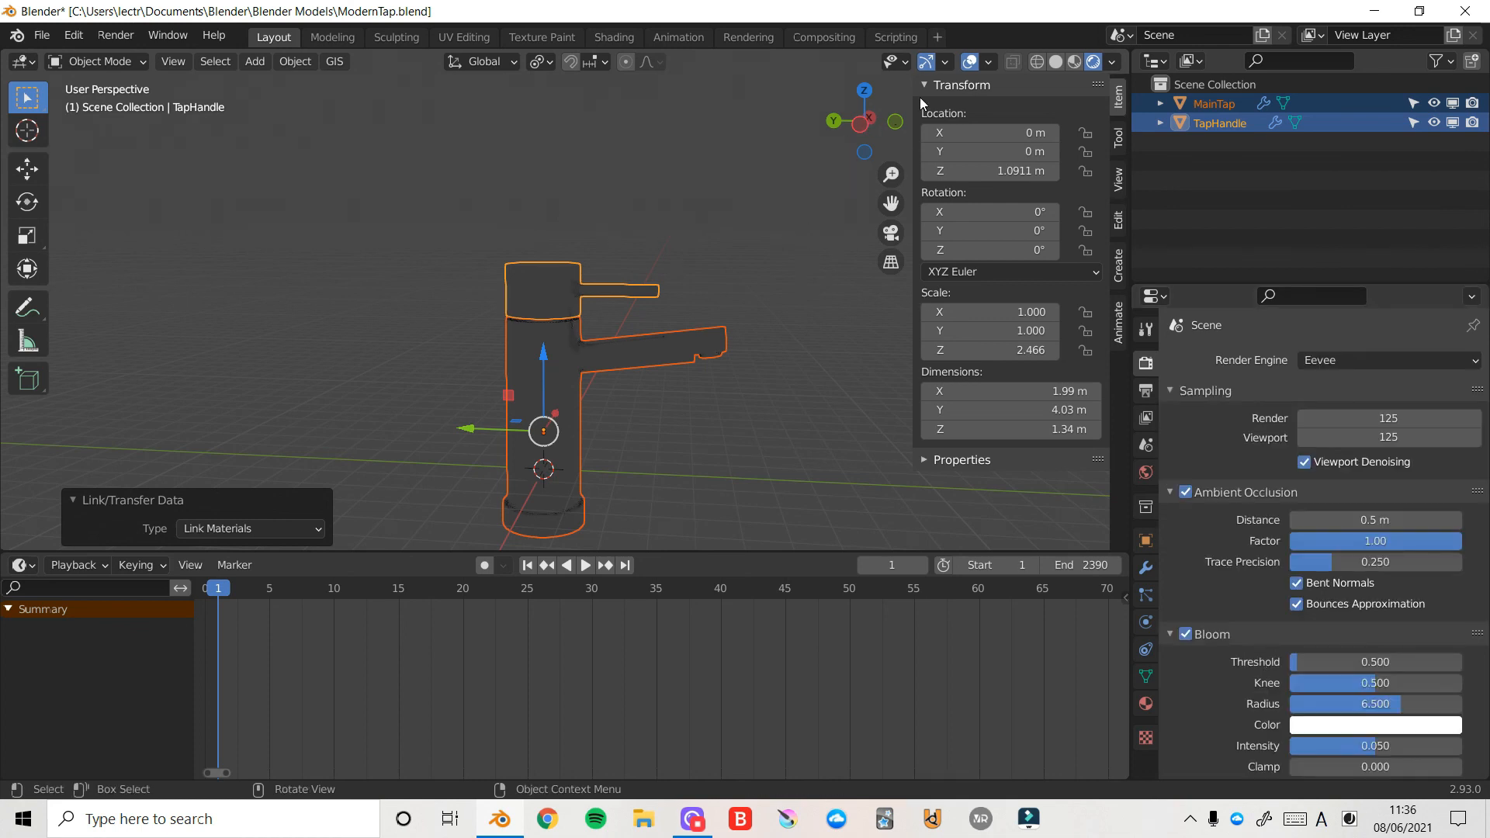
# - Return the viewport to Solid shading and parent TapHandle to MainTap using the Object option
pyautogui.click(1057, 62)
pyautogui.moveTo(870, 120); pyautogui.dragTo(790, 261)
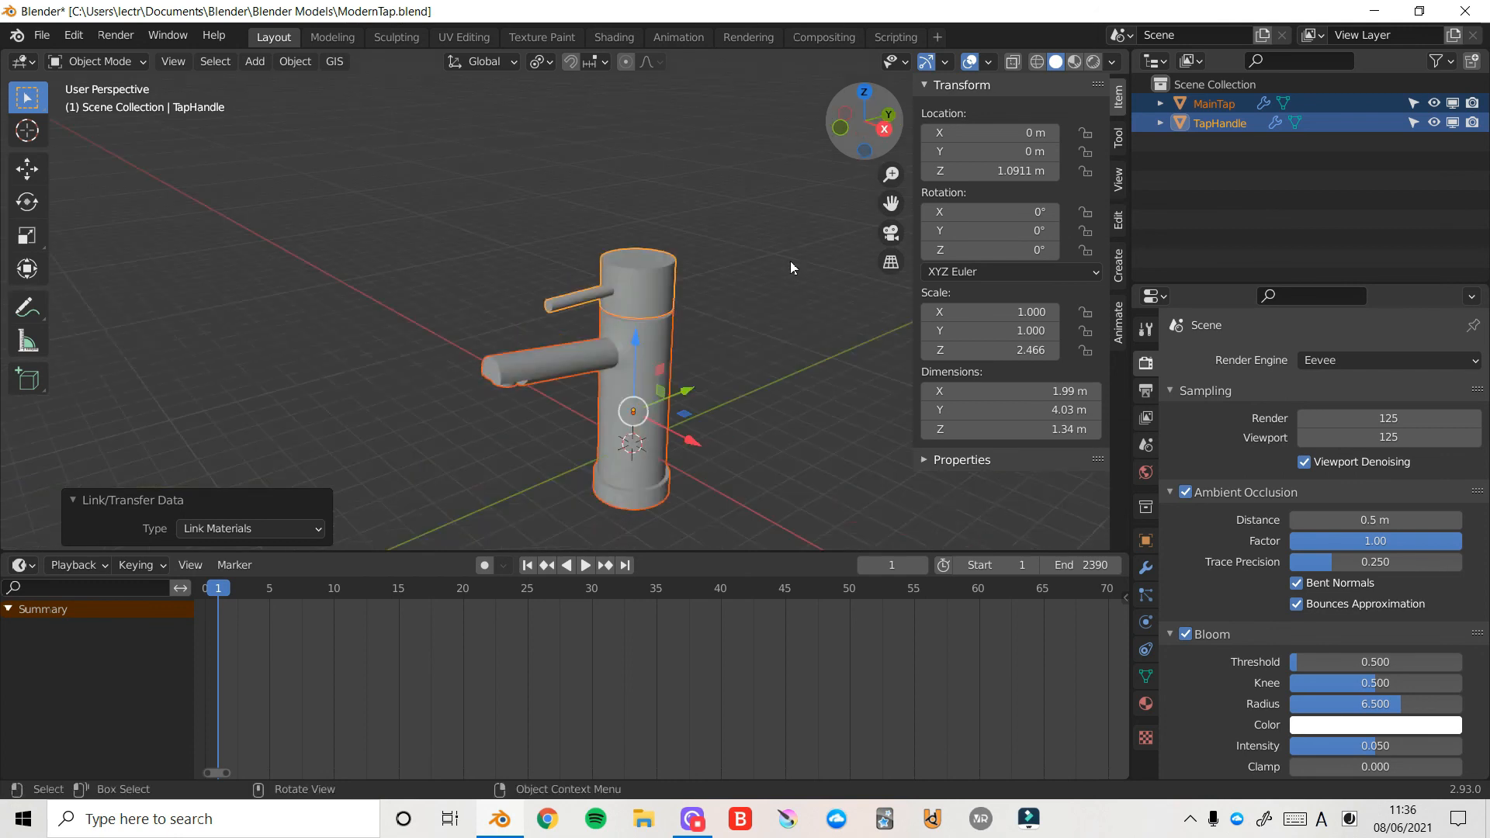
pyautogui.click(651, 278)
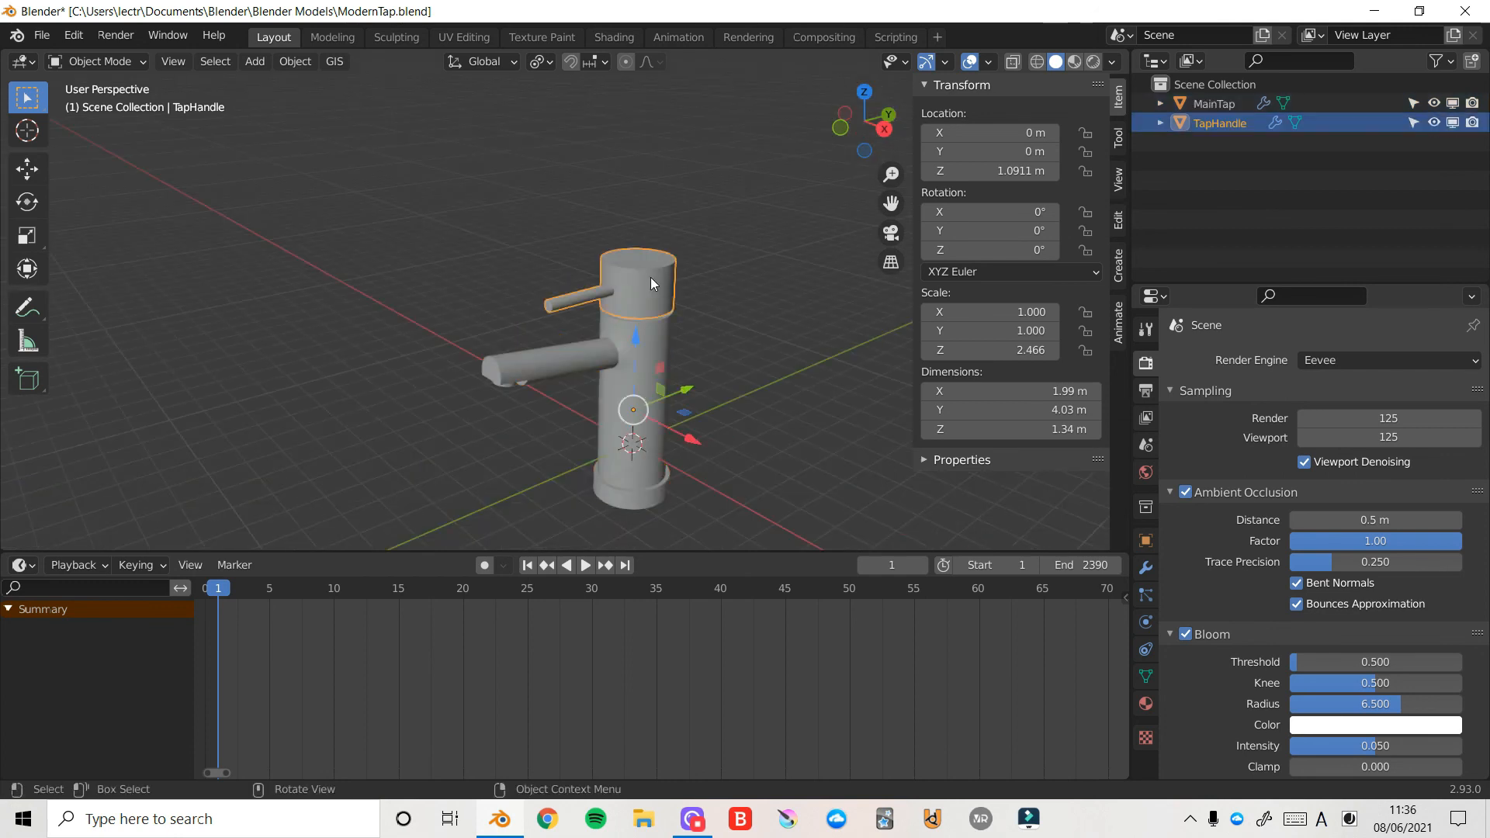
pyautogui.keyDown('shift'); pyautogui.click(660, 339); pyautogui.keyUp('shift')
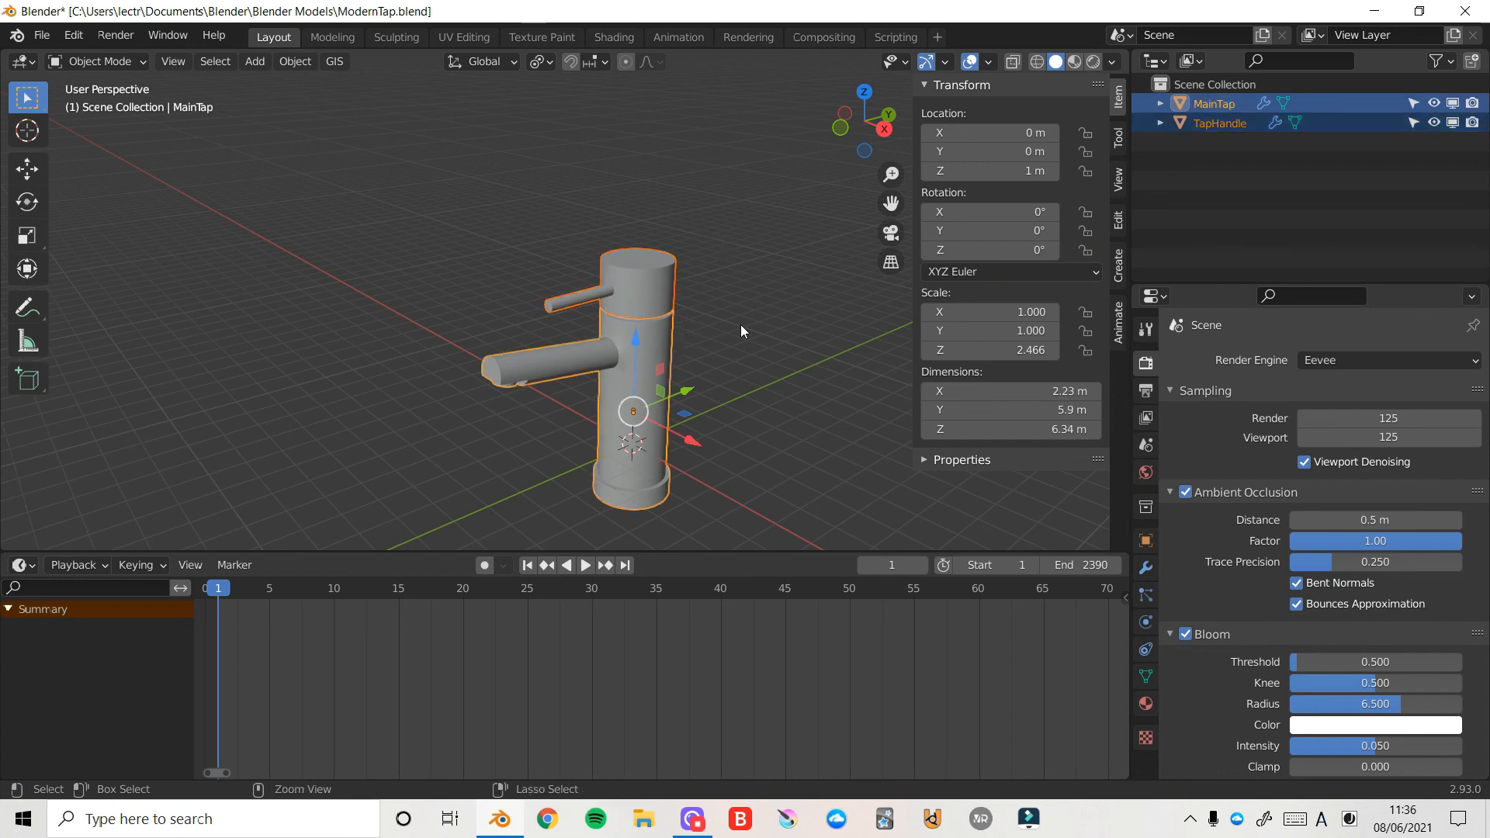
pyautogui.hotkey('ctrl', 'p')
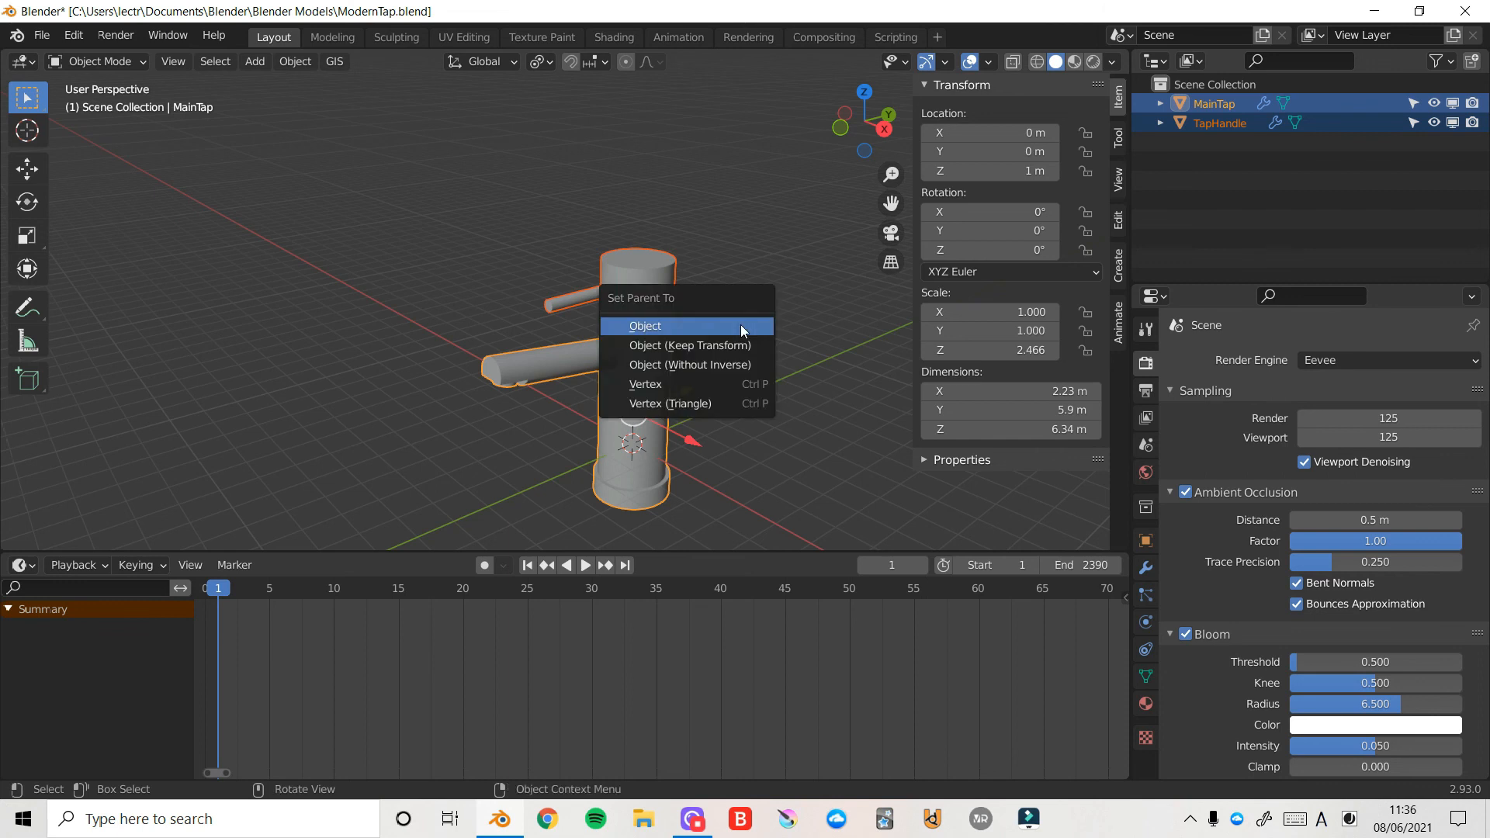
pyautogui.click(697, 324)
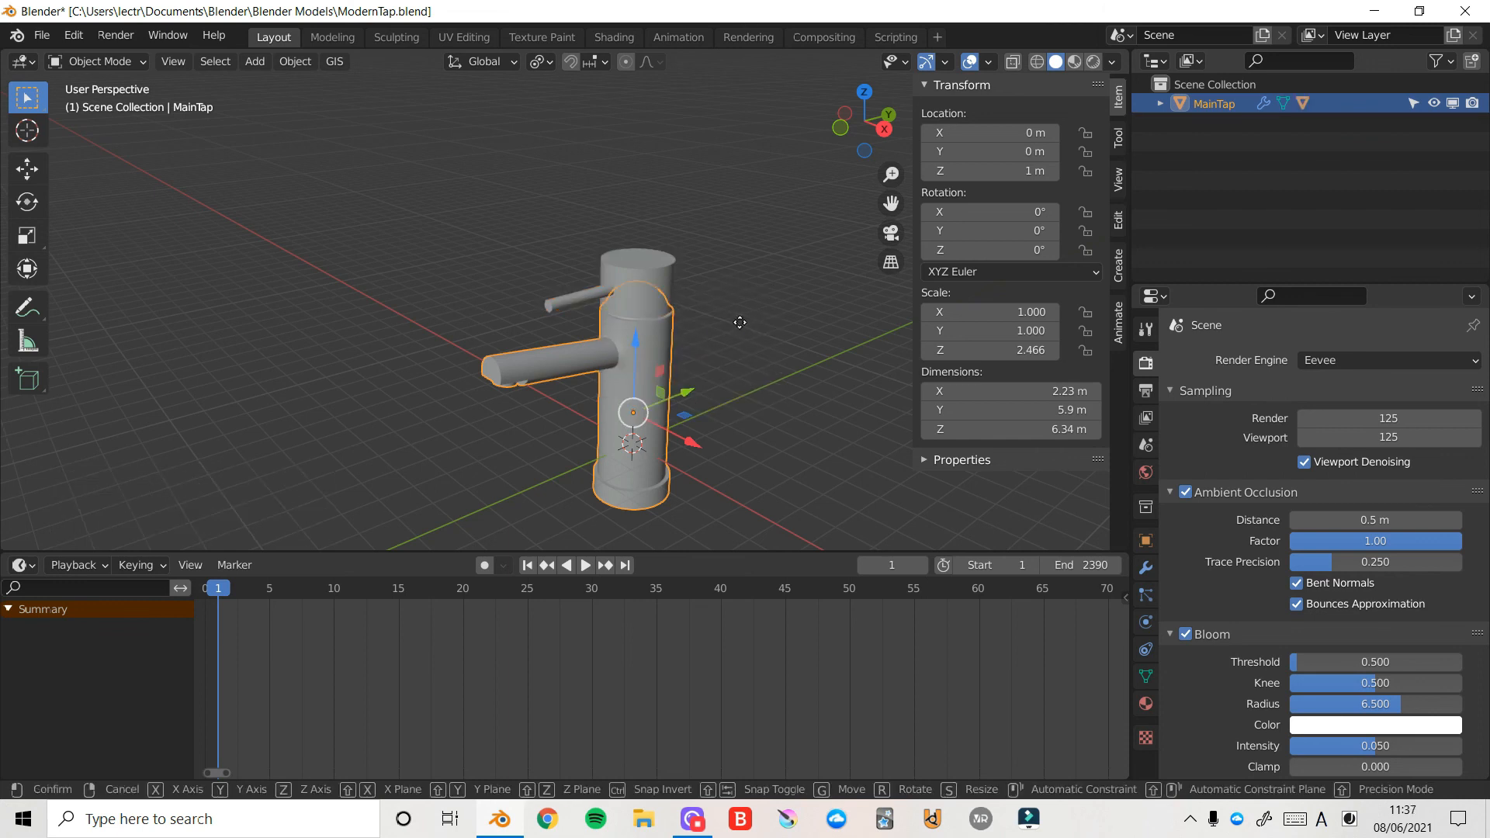
# - Move MainTap freely across the scene to test the parenting with the handle, and undo the move
pyautogui.press('g')
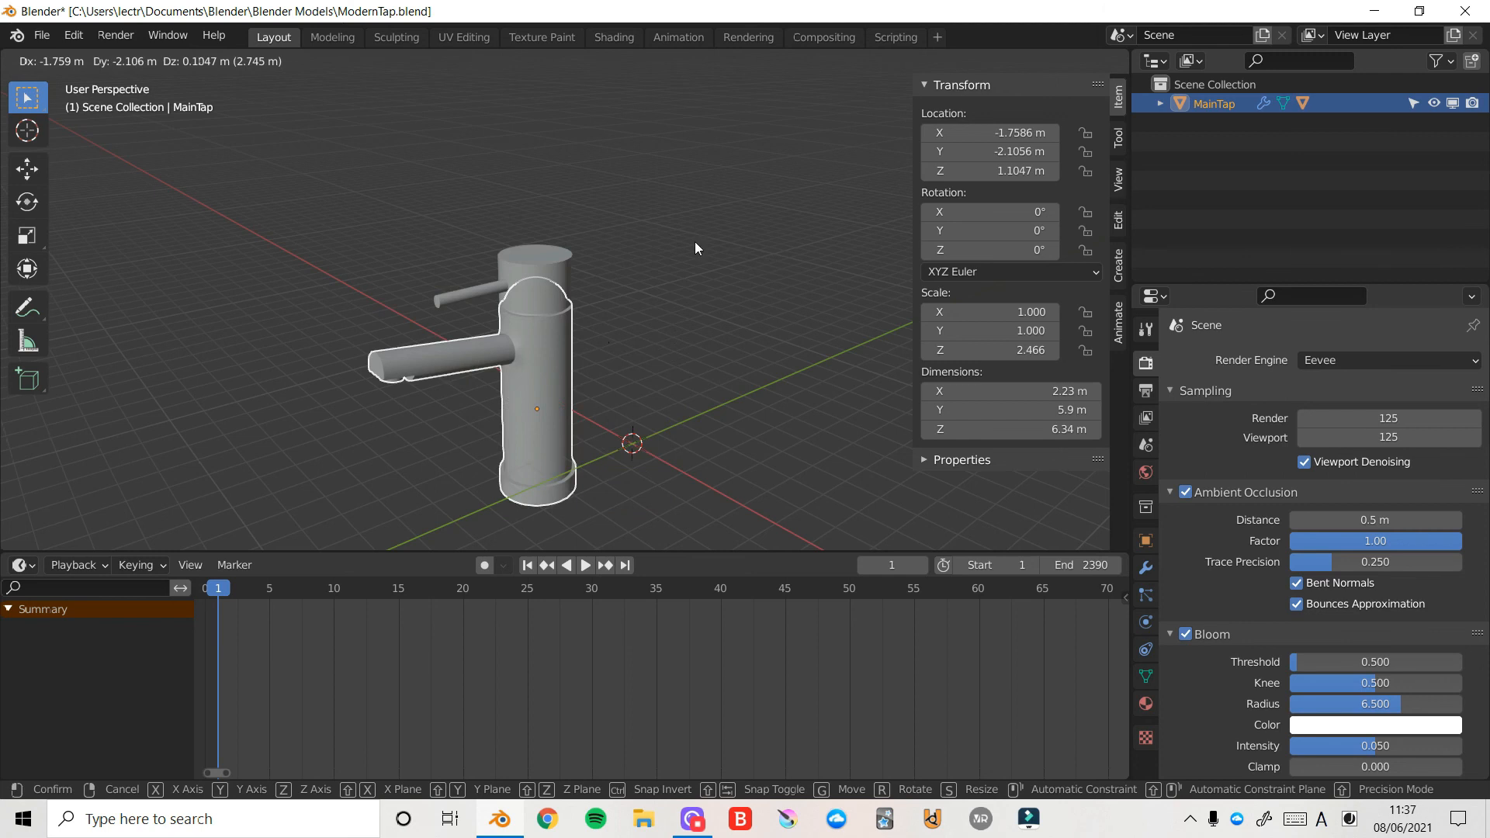
pyautogui.click(752, 164)
pyautogui.hotkey('ctrl', 'z')
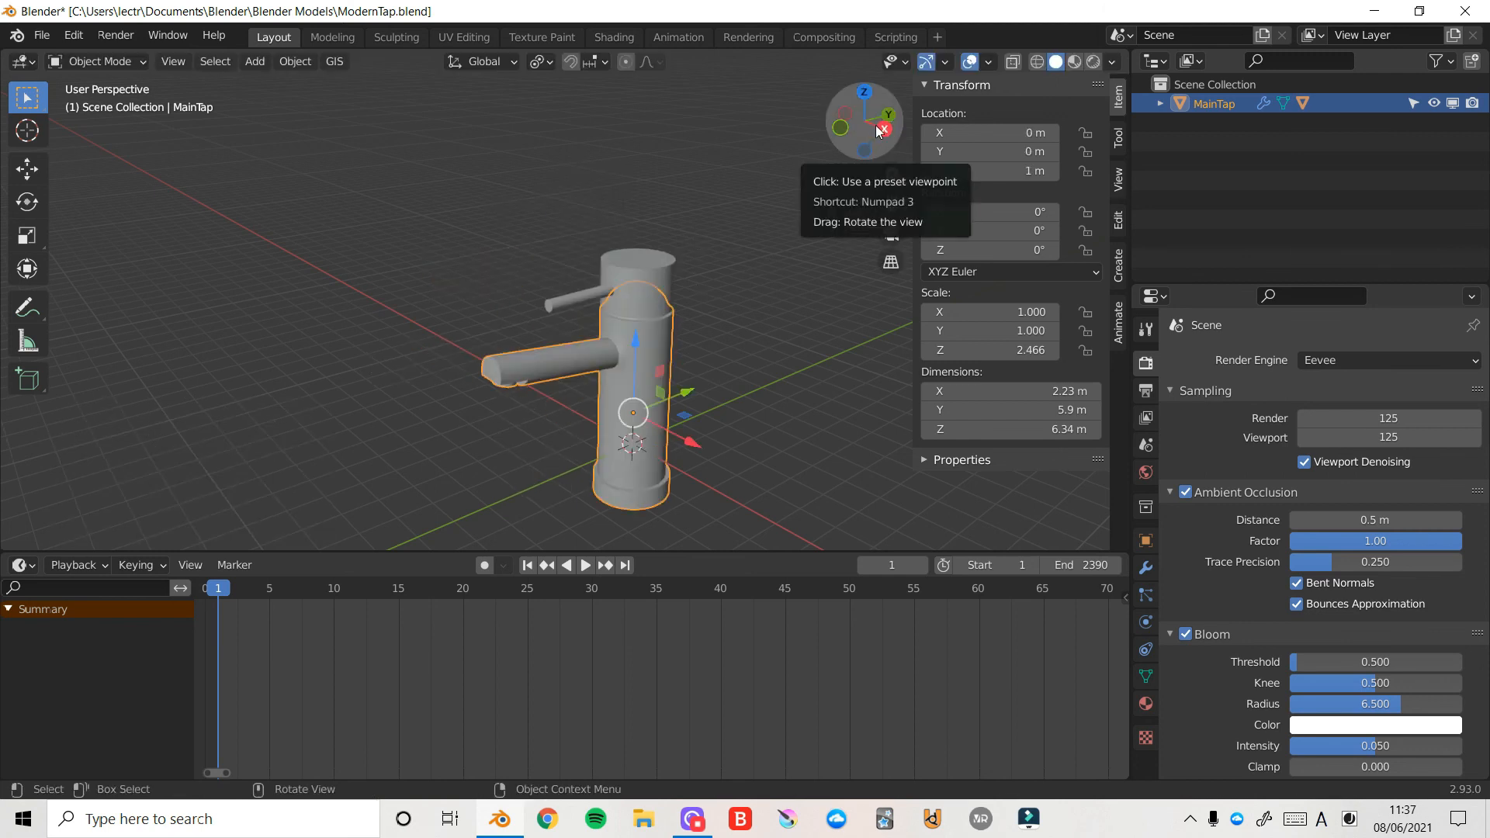